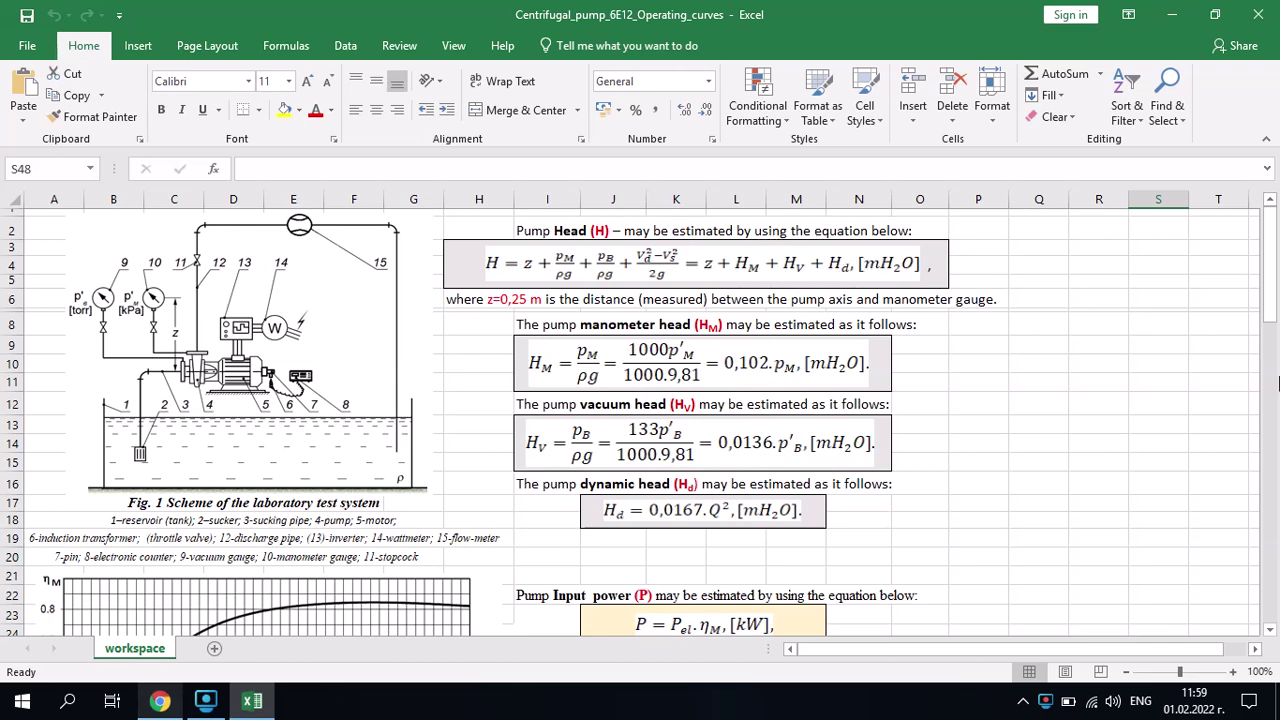
Delete the whole row of measurement No. 8 (worksheet row 52) from the pump data table and save the workbook.
drag(1273, 285, 1268, 408)
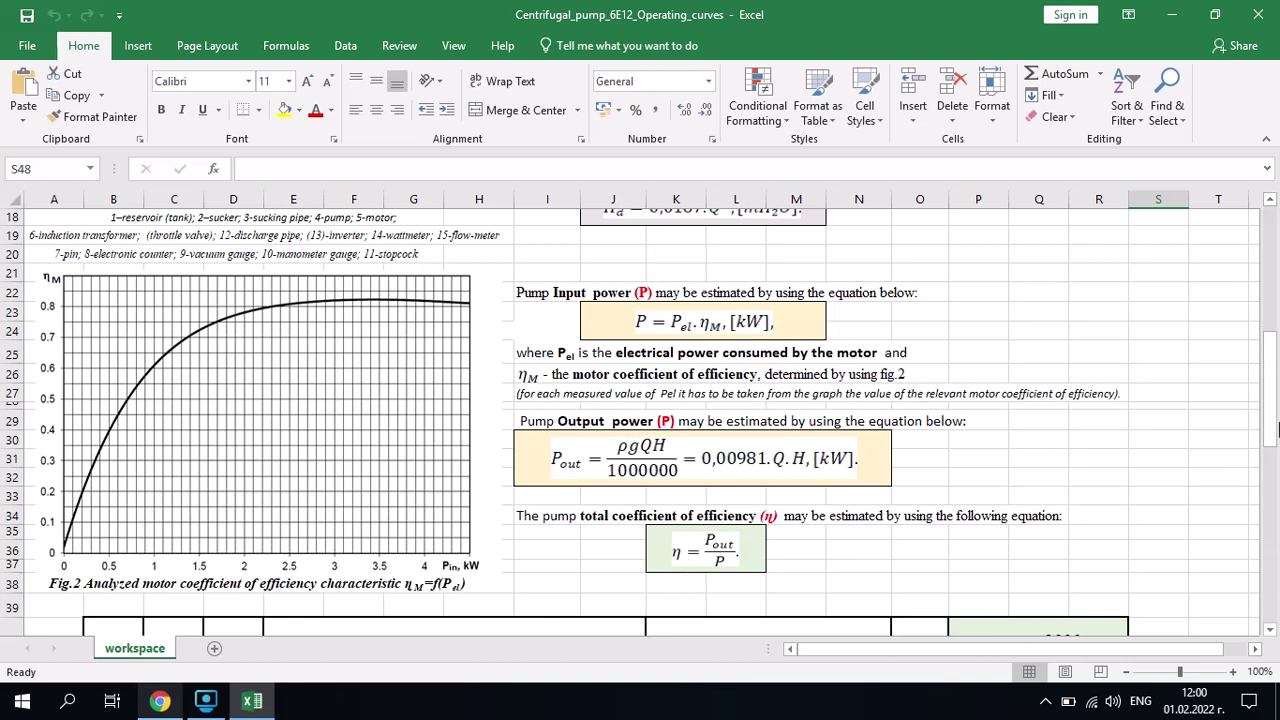
drag(1276, 398, 1277, 545)
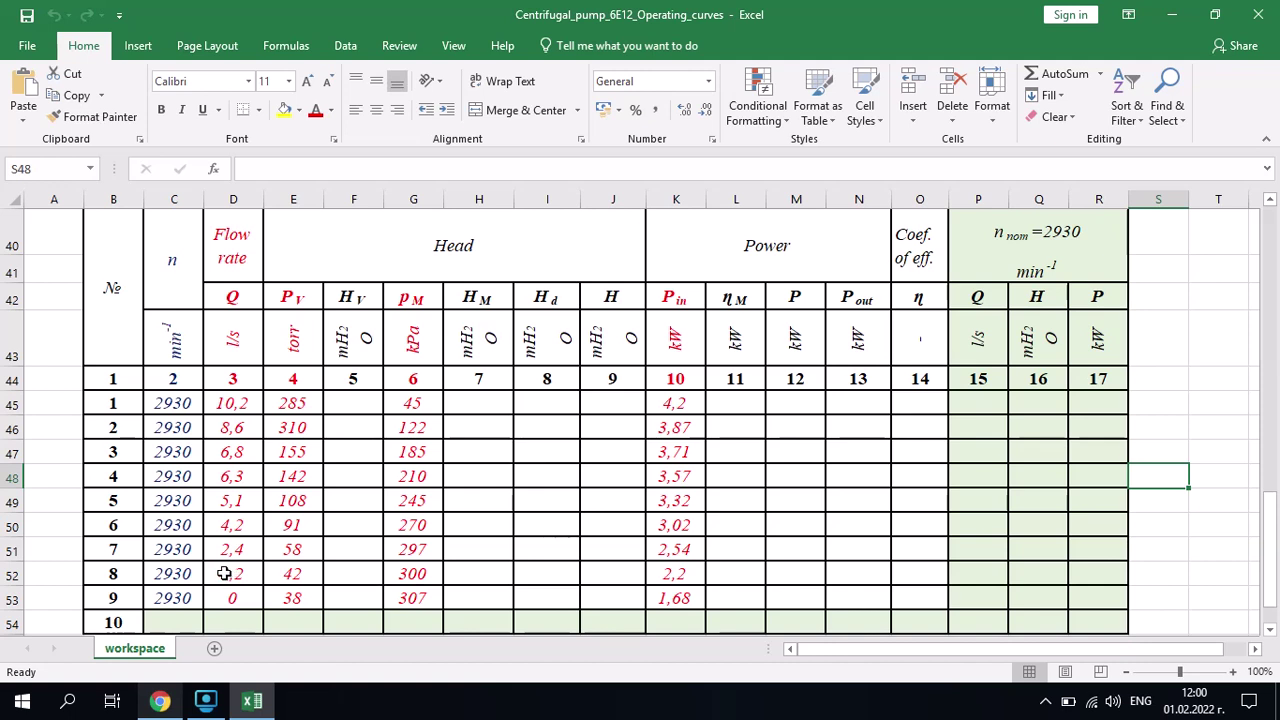
drag(242, 573, 239, 597)
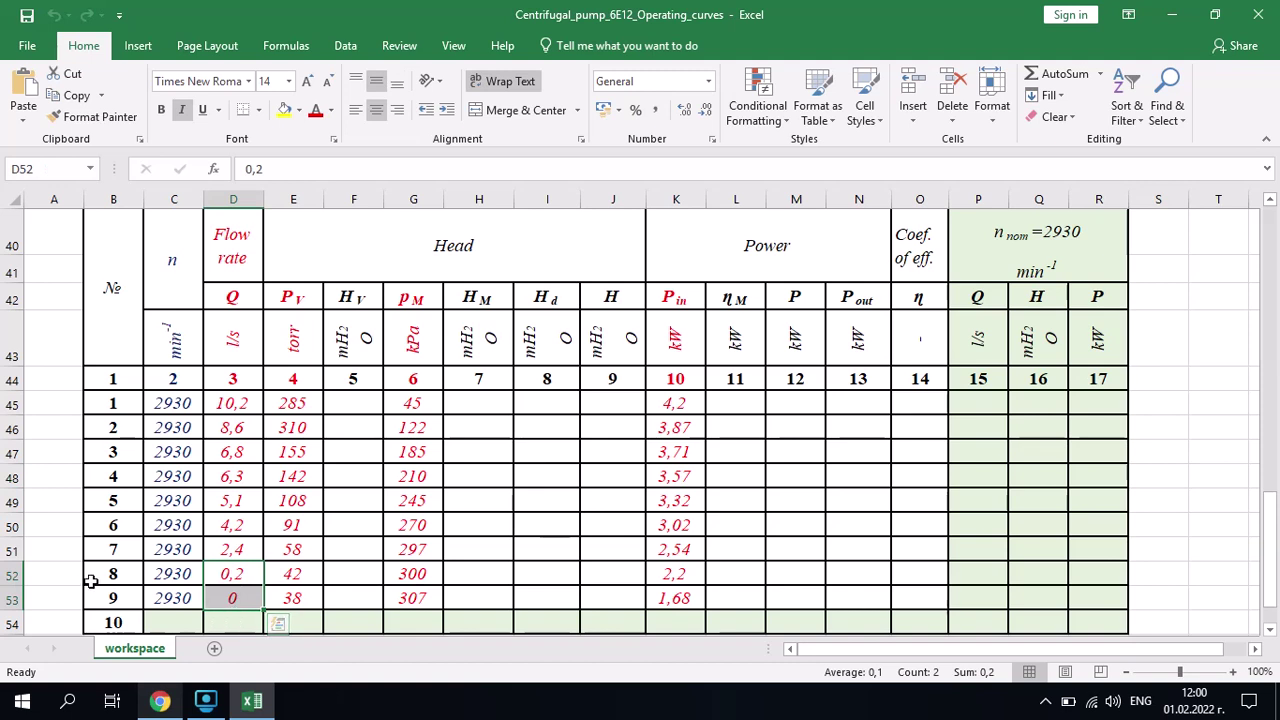
drag(103, 573, 1085, 575)
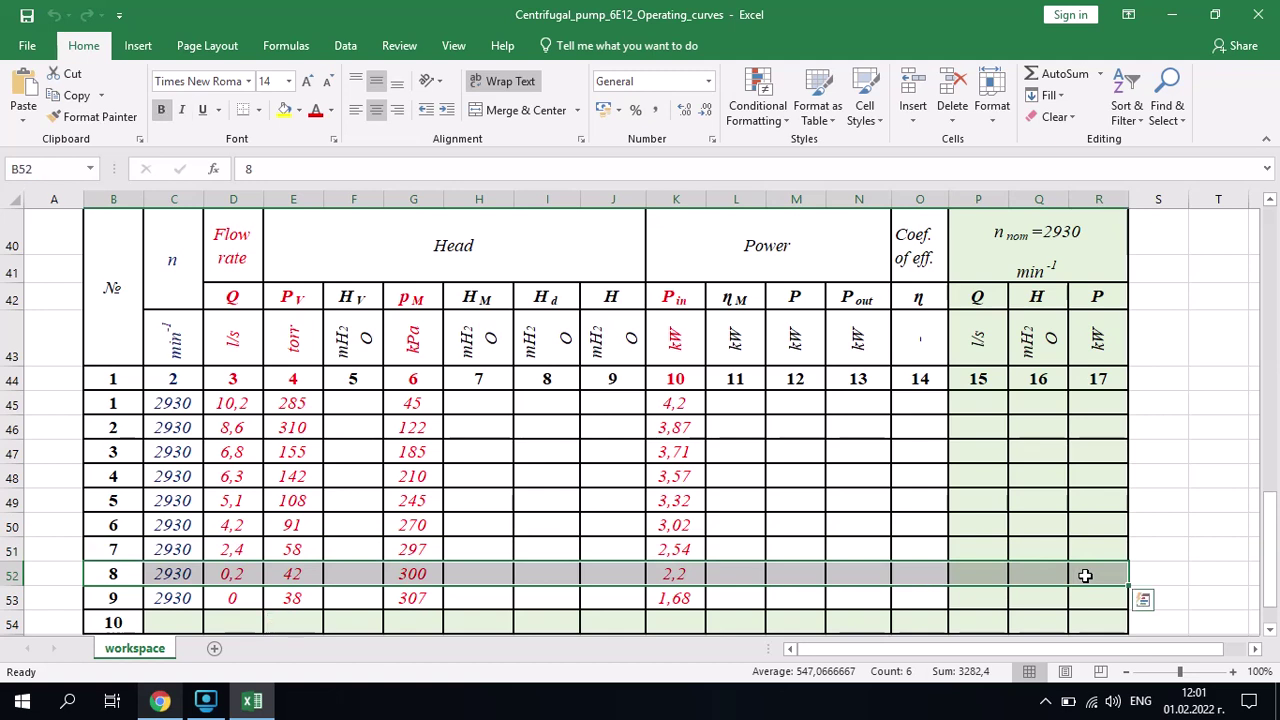
key(Delete)
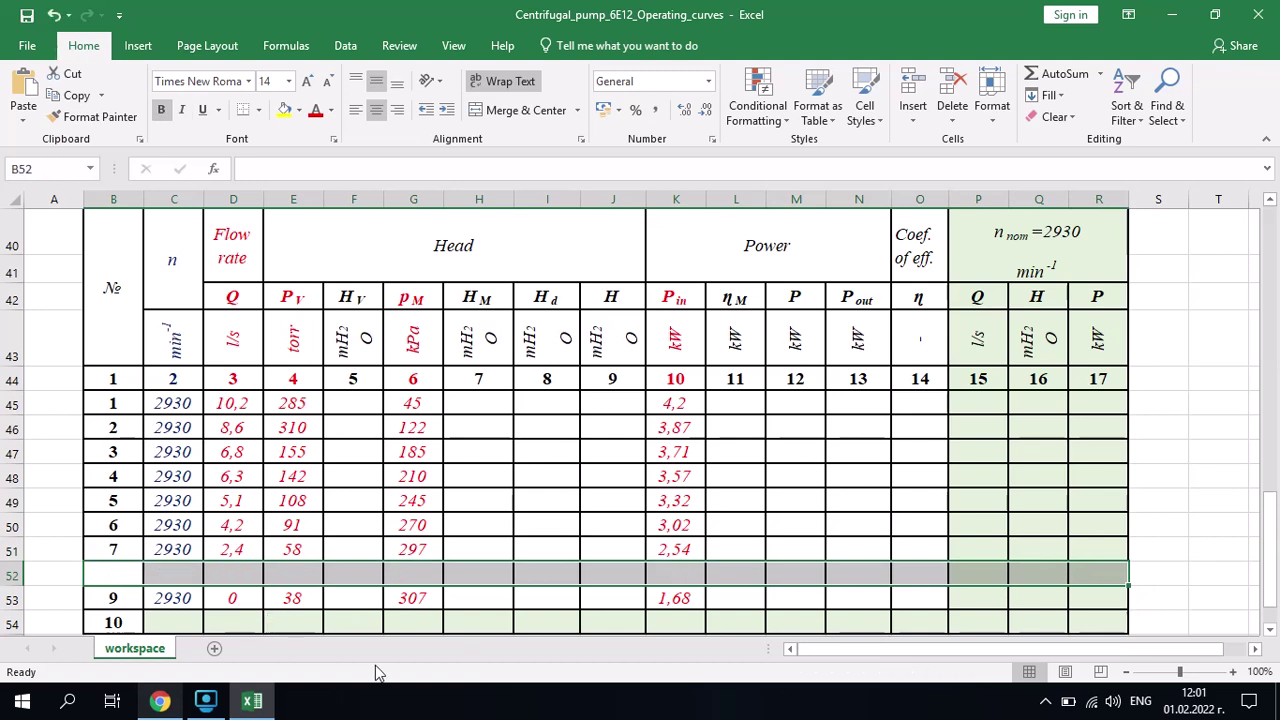
right_click(12, 572)
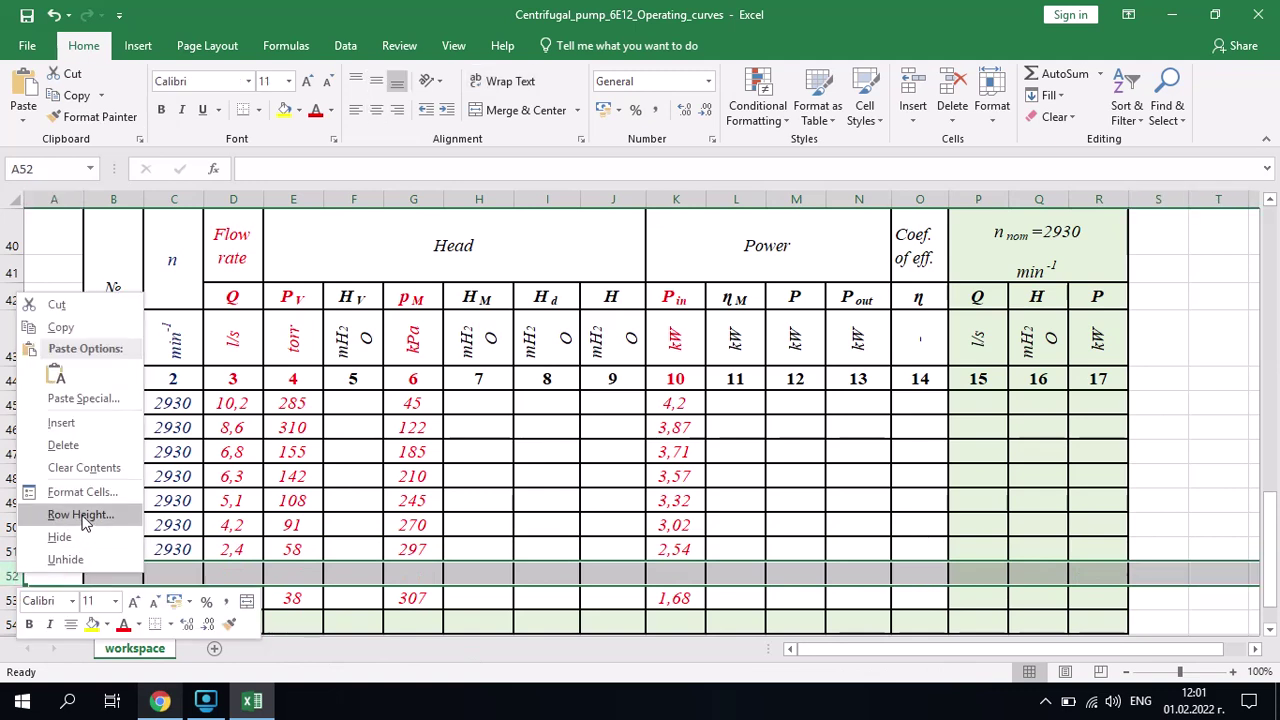
click(63, 446)
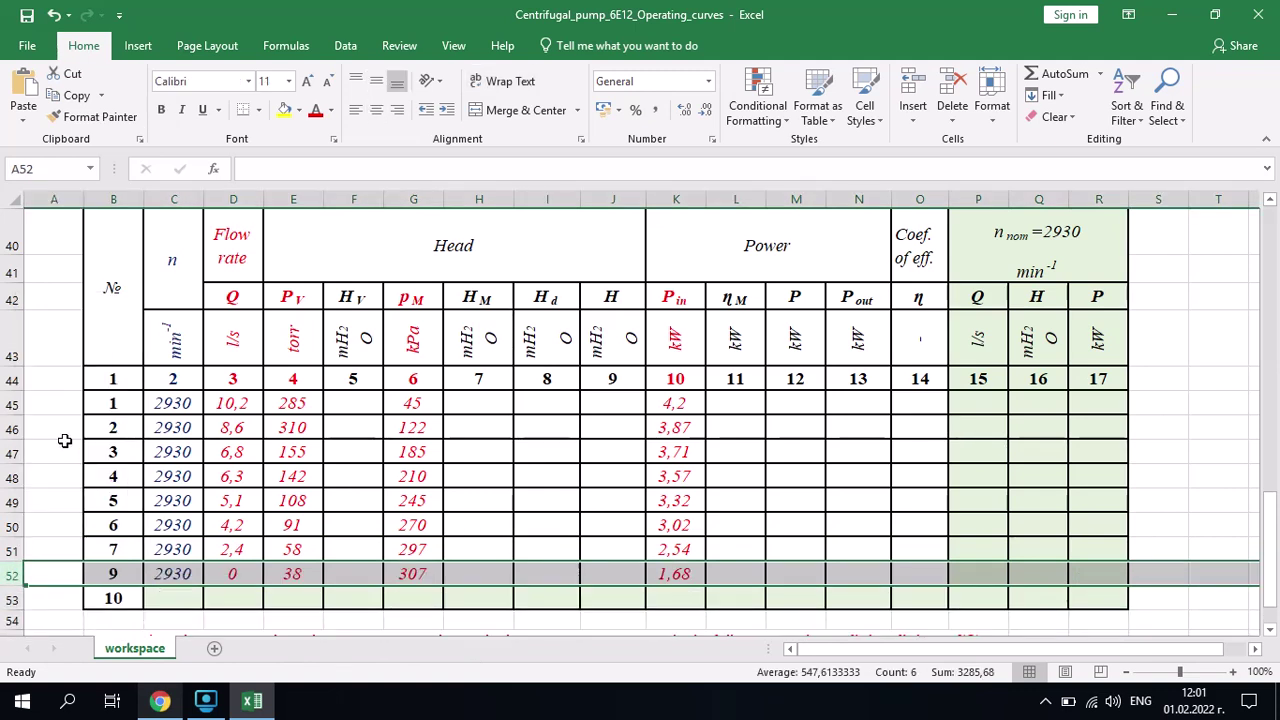
click(1166, 468)
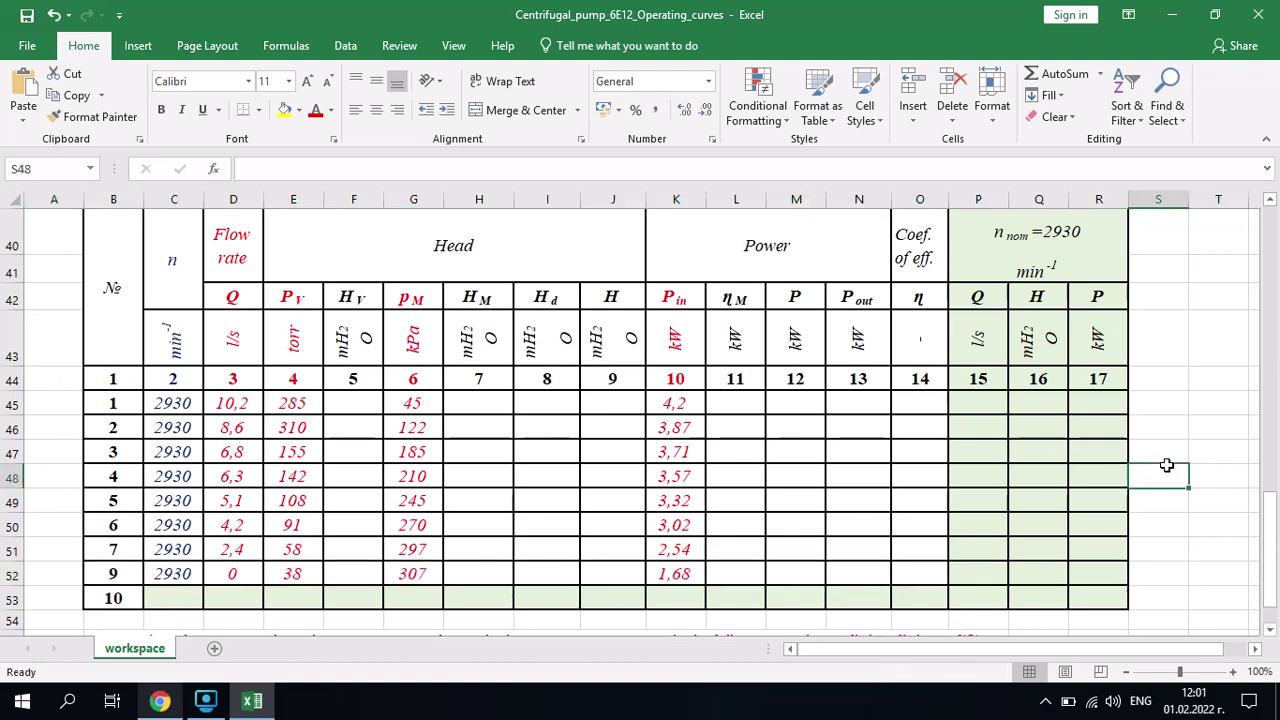
click(27, 17)
Highlight the HV column header in F42 yellow and enter the vacuum head formula =0,0136*E45 in F45.
click(354, 297)
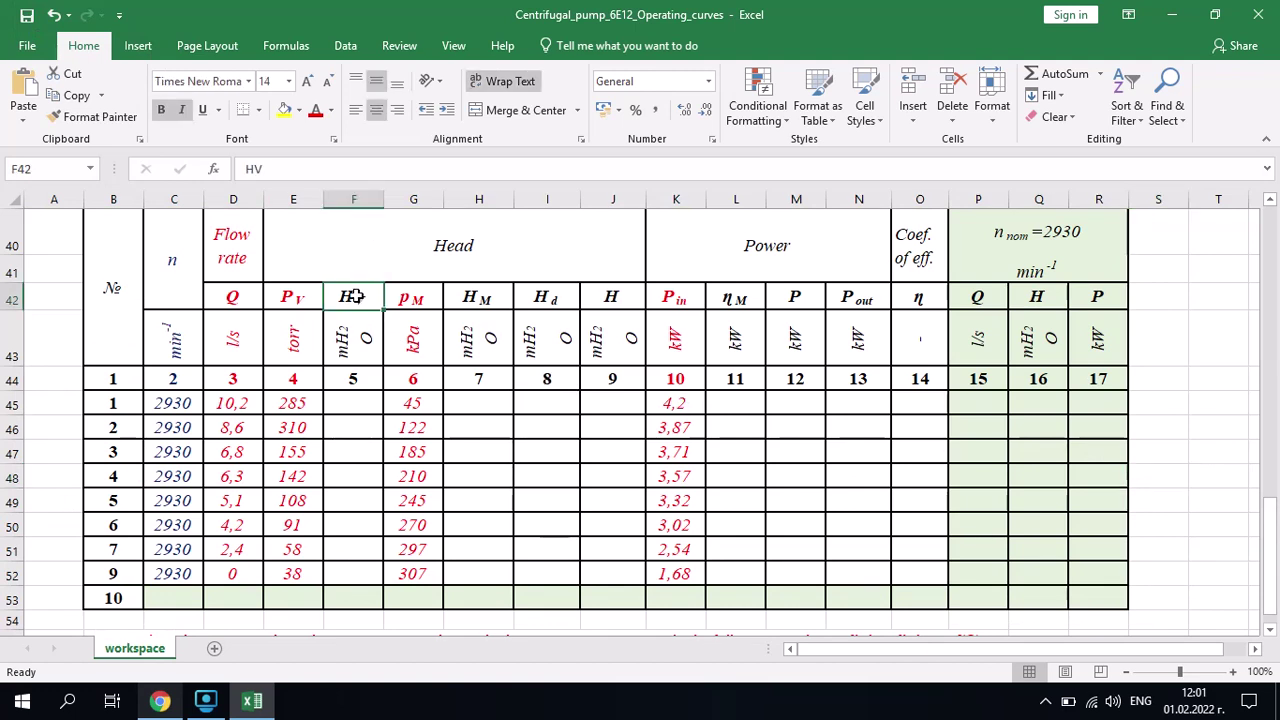
click(284, 110)
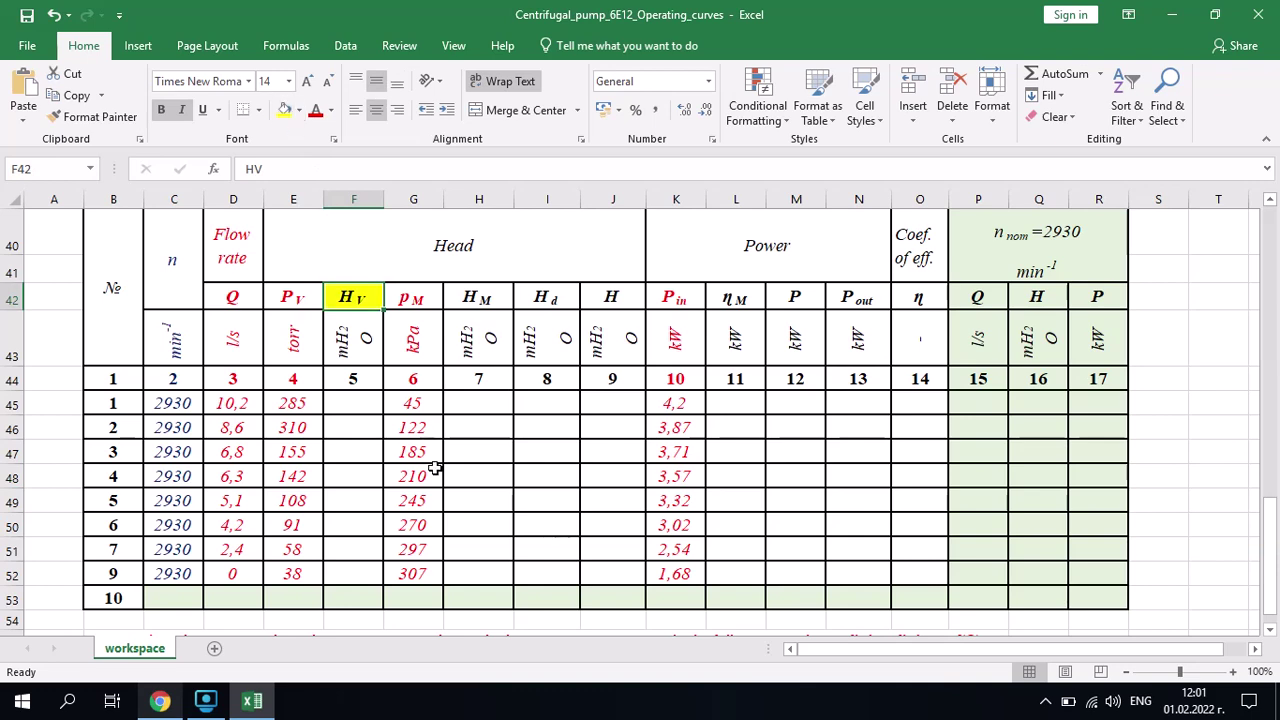
click(358, 404)
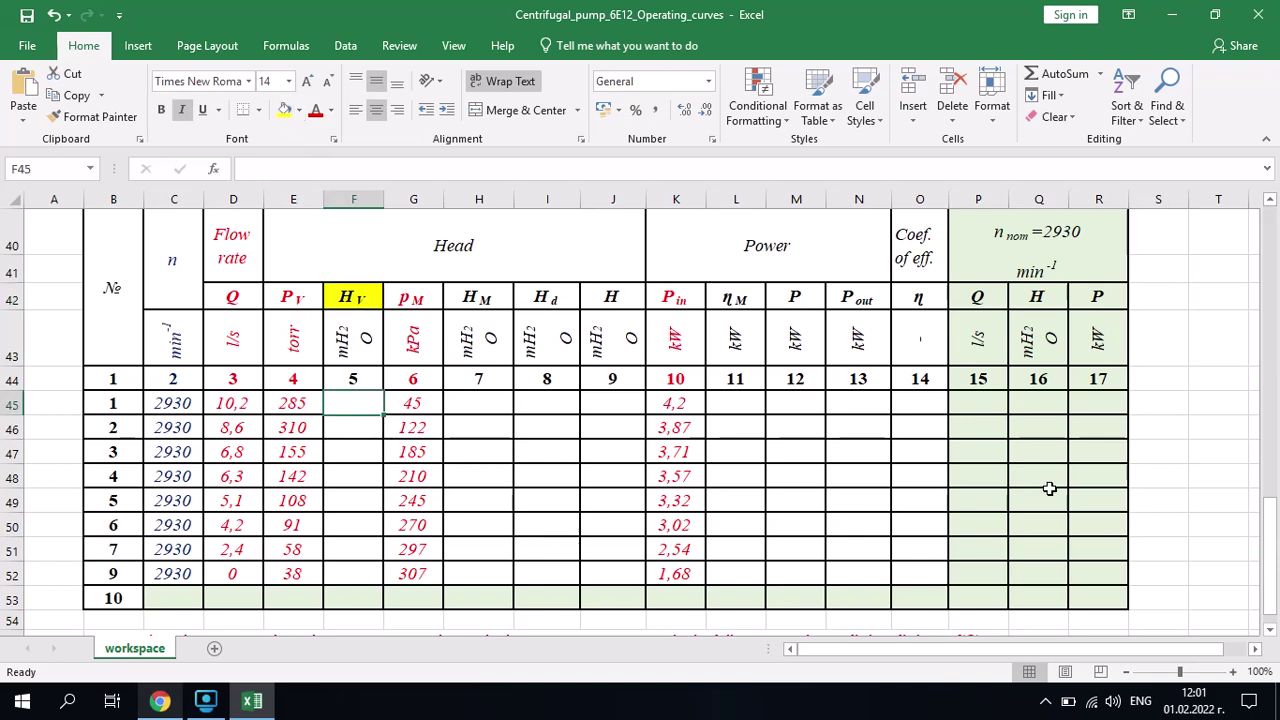
drag(1273, 600, 1268, 353)
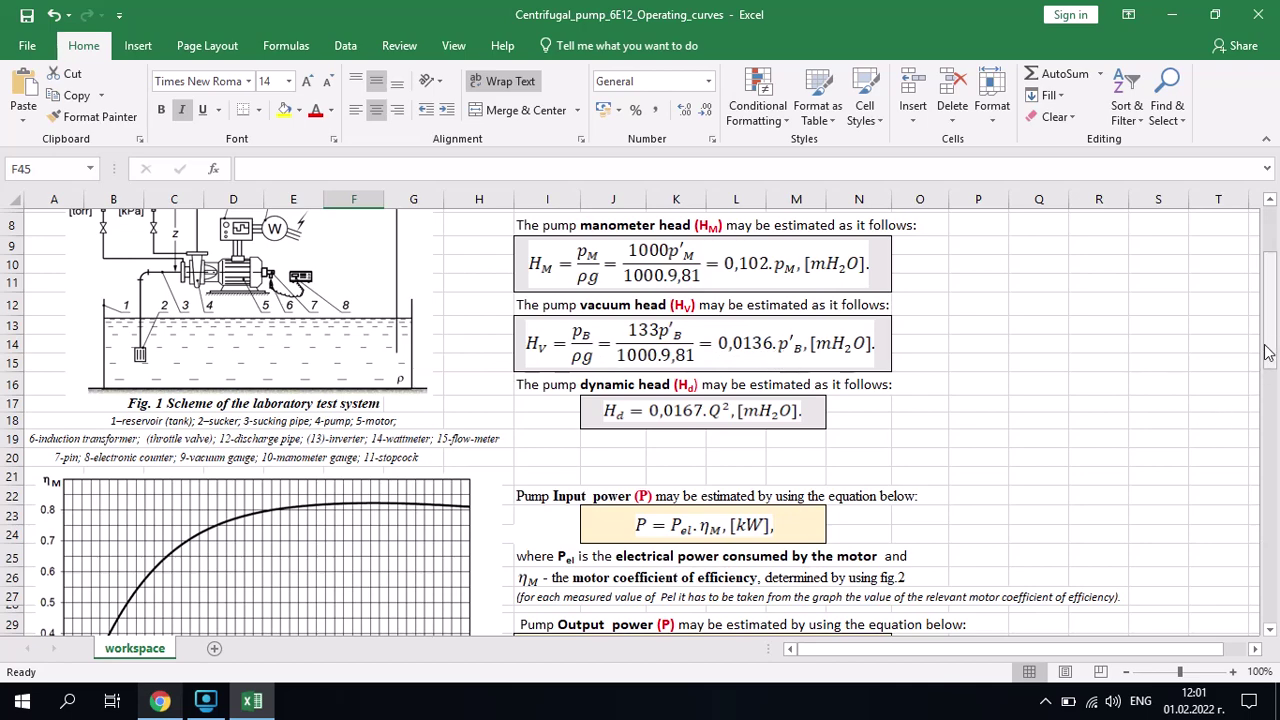
drag(1272, 345, 1256, 540)
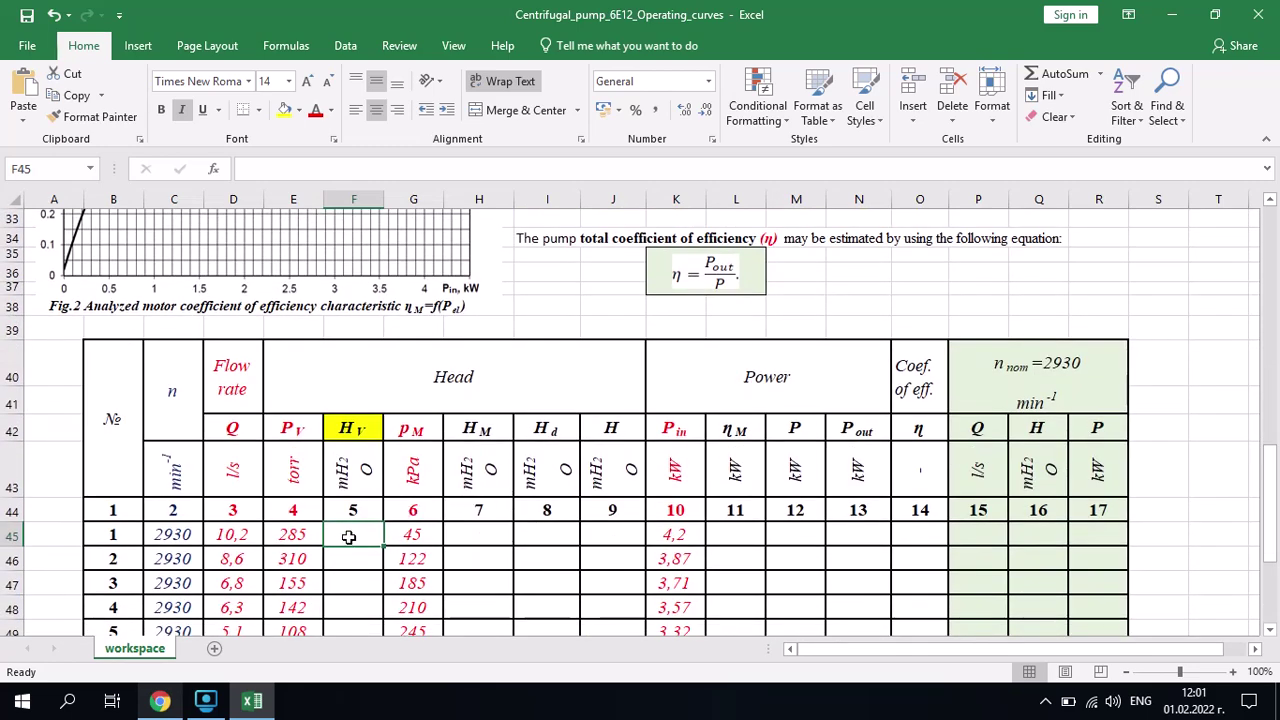
text(=0,0)
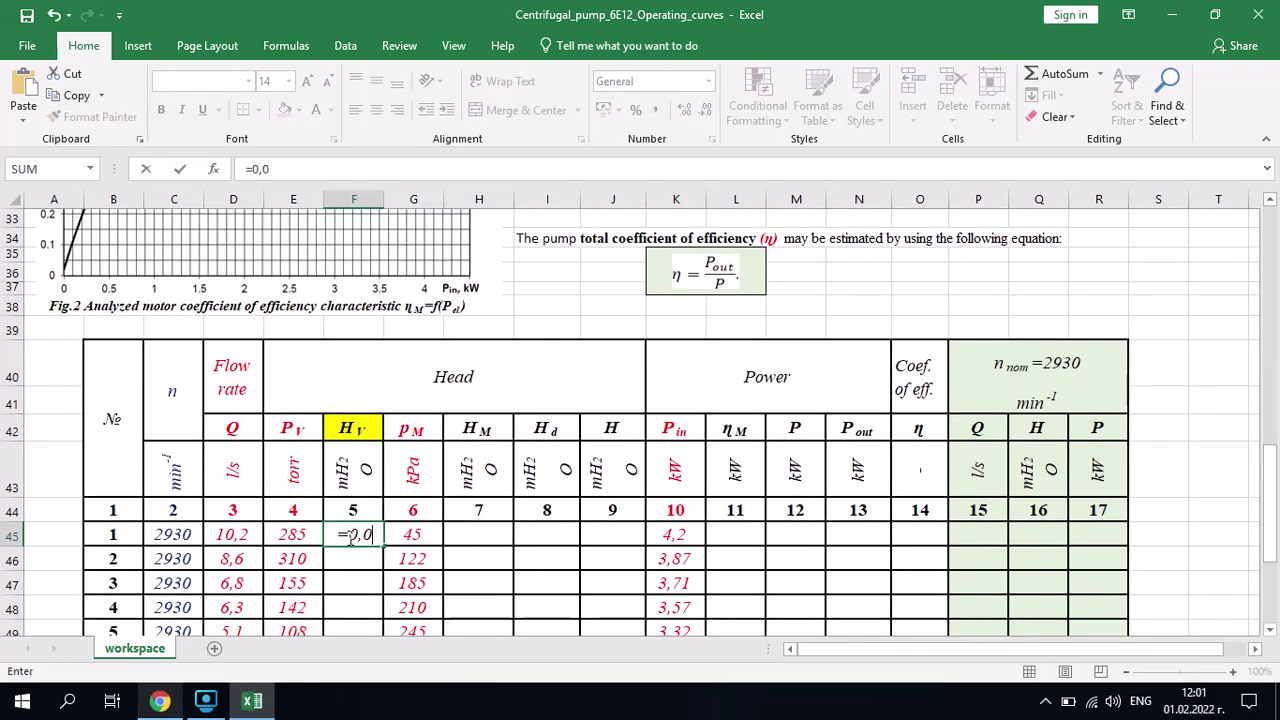
text(136)
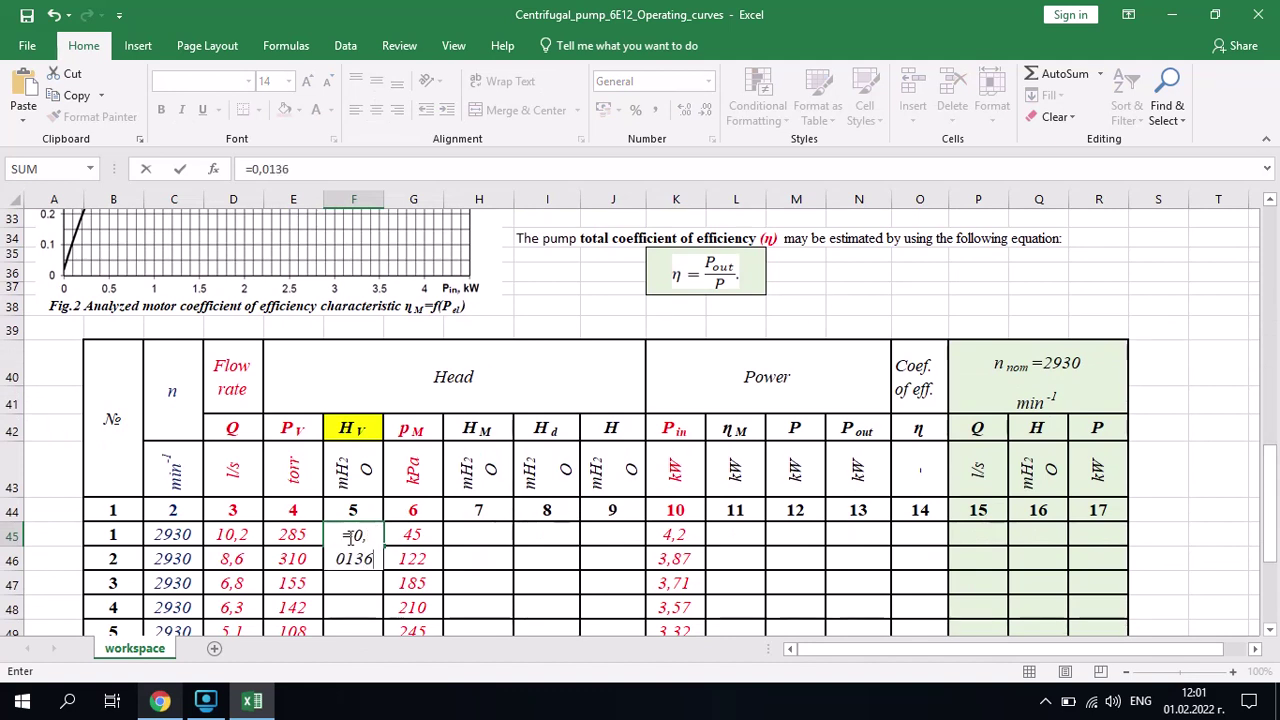
text(*)
click(291, 535)
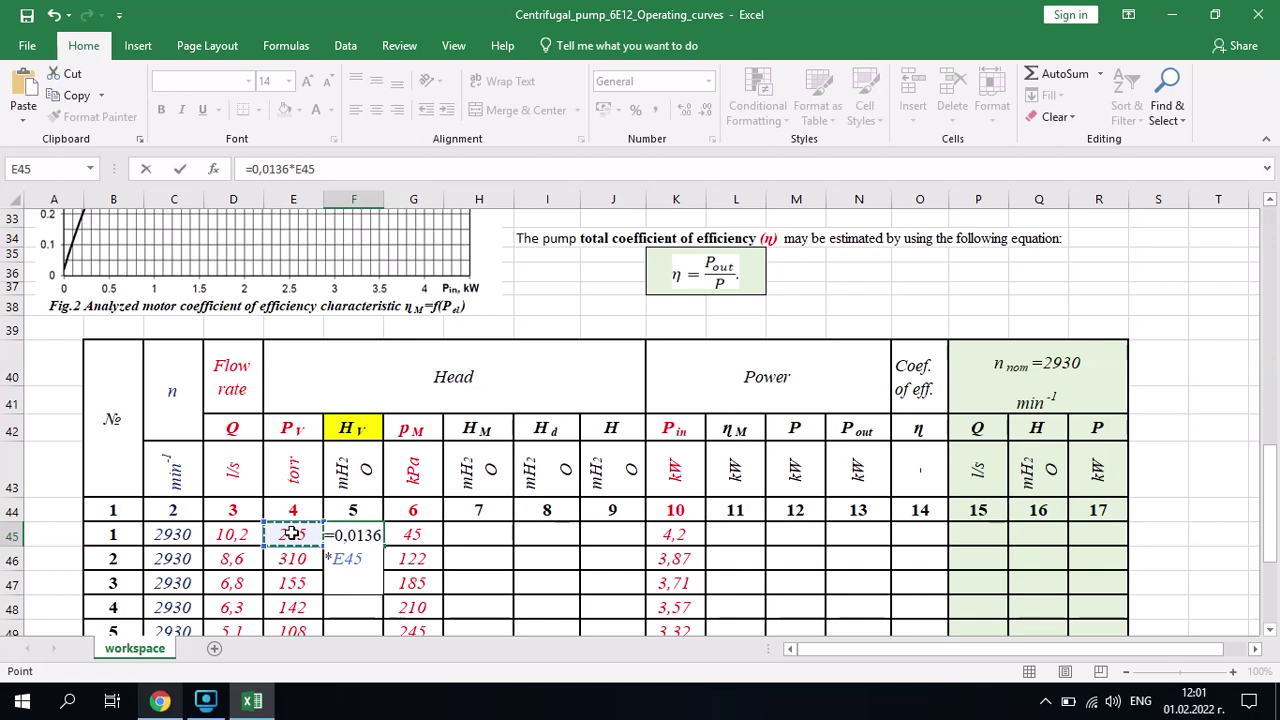
key(Return)
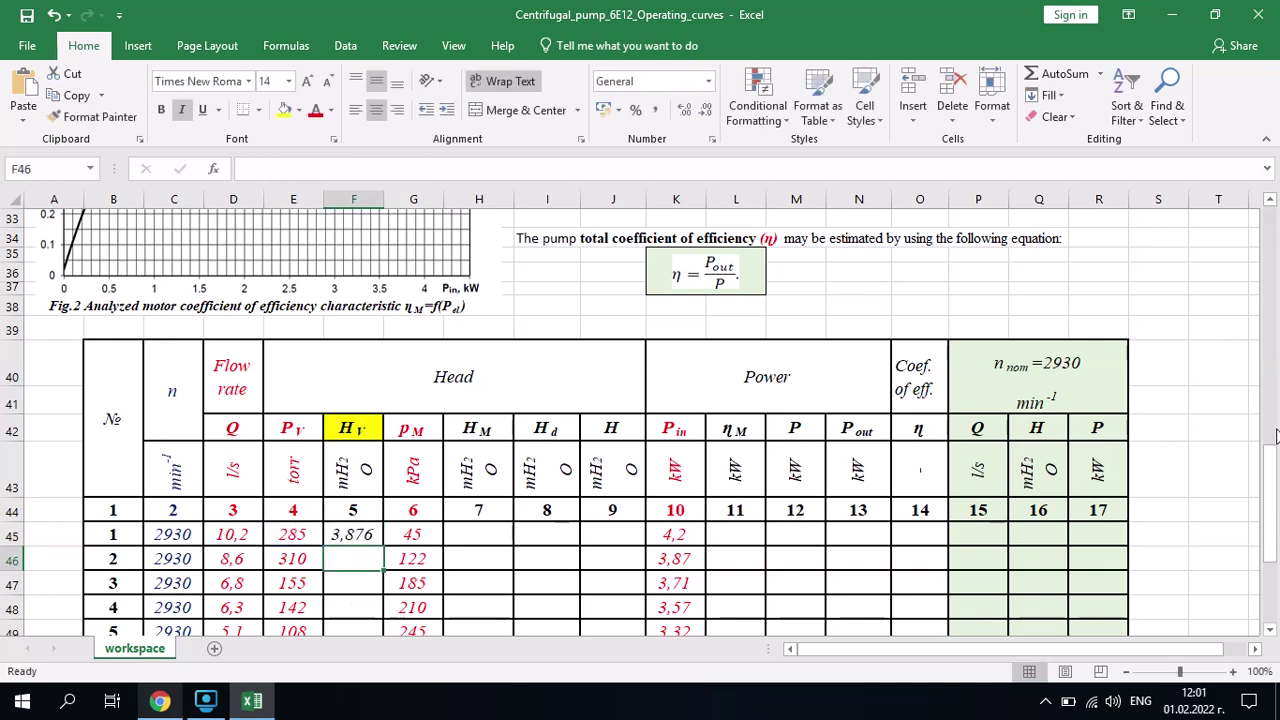
Fill the HV formula from F45 down through F52.
drag(1272, 485, 1270, 555)
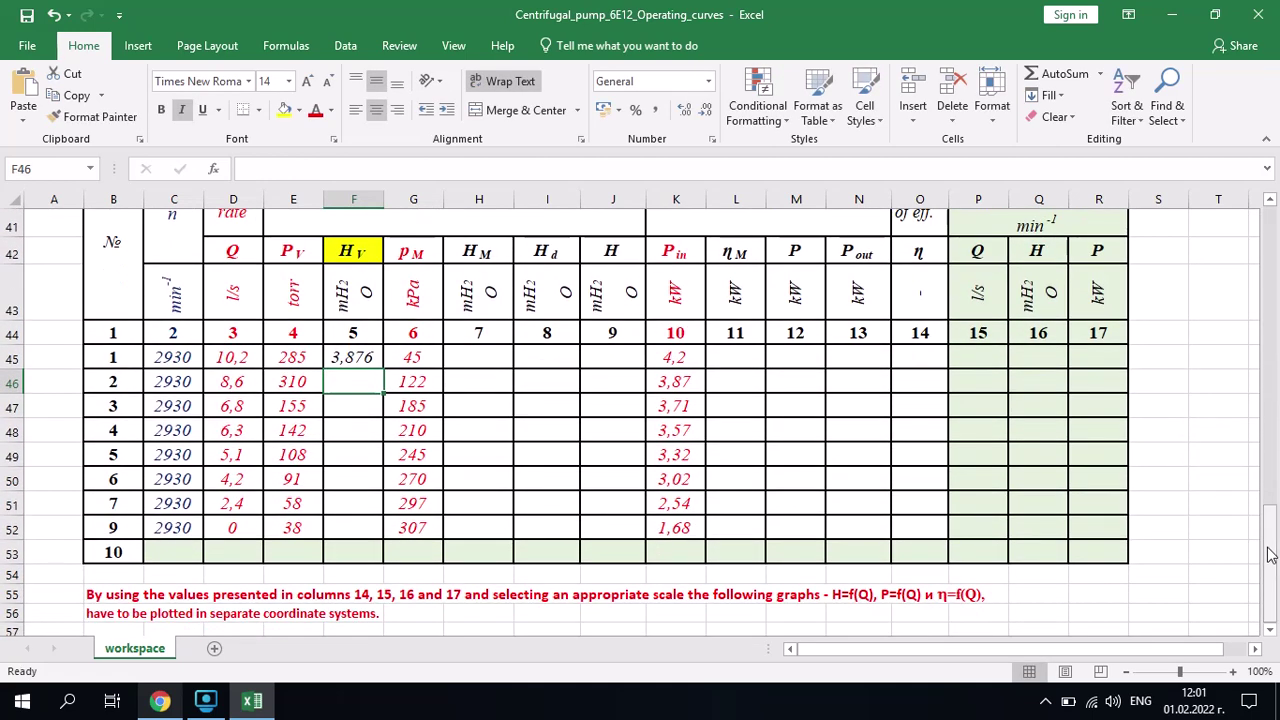
click(366, 357)
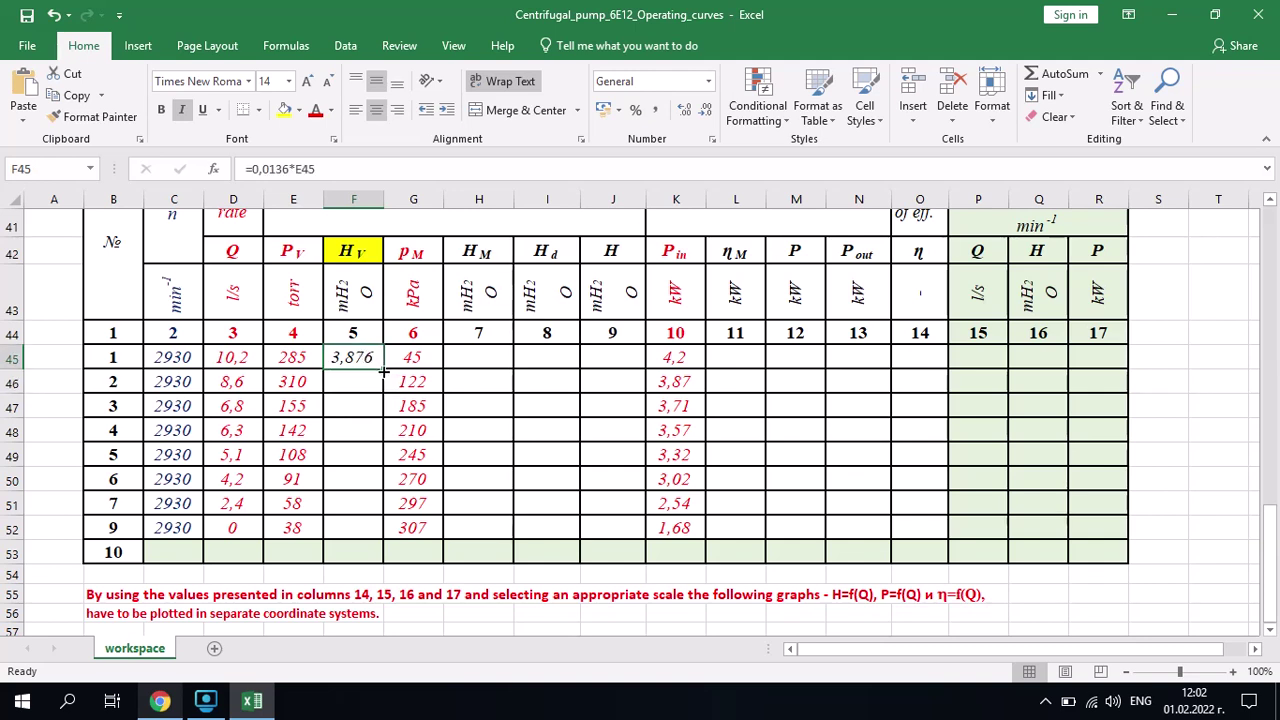
drag(384, 372, 360, 528)
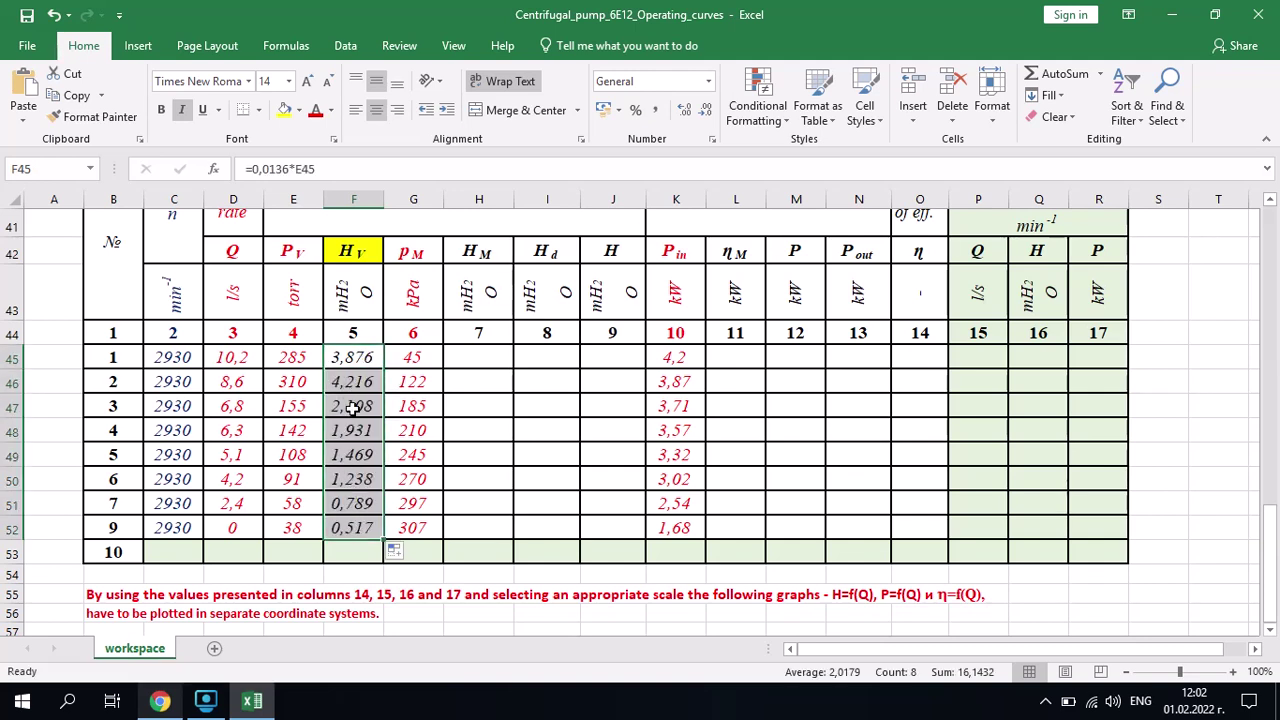
Highlight the HM column header in H42 yellow and enter the manometer head formula =0,102*G45 in H45.
click(484, 254)
click(284, 110)
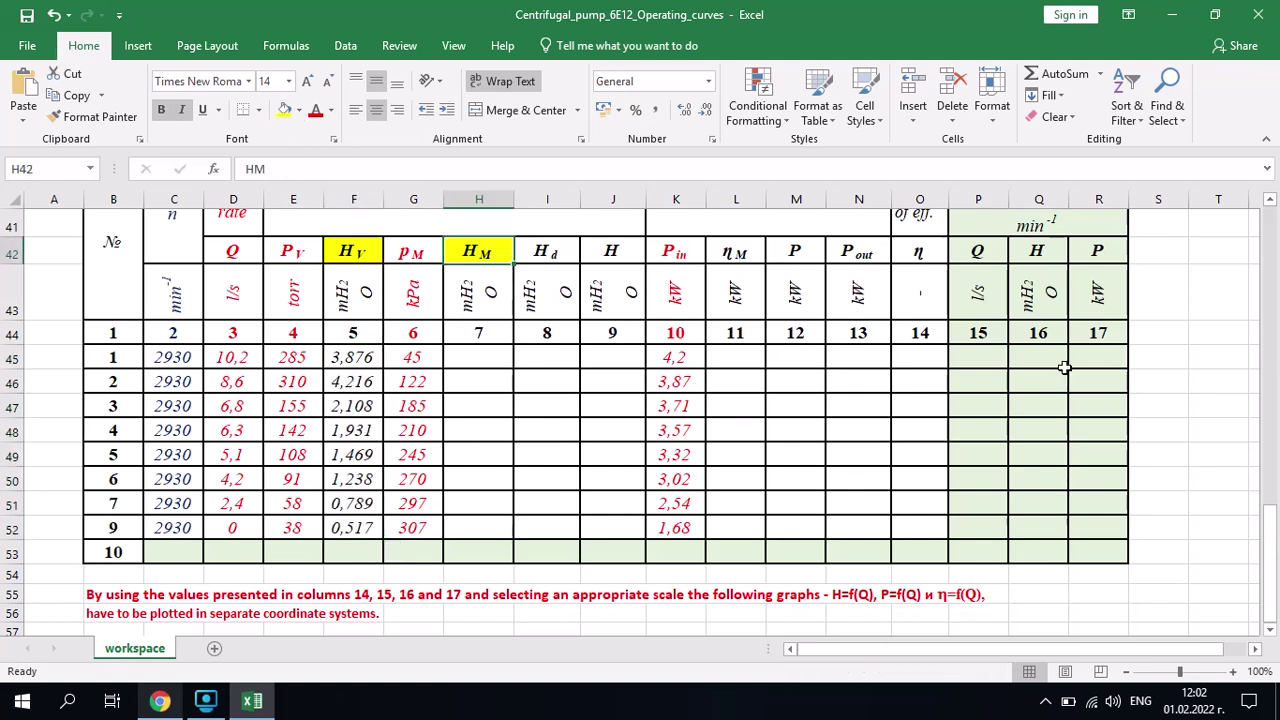
drag(1270, 505, 1275, 295)
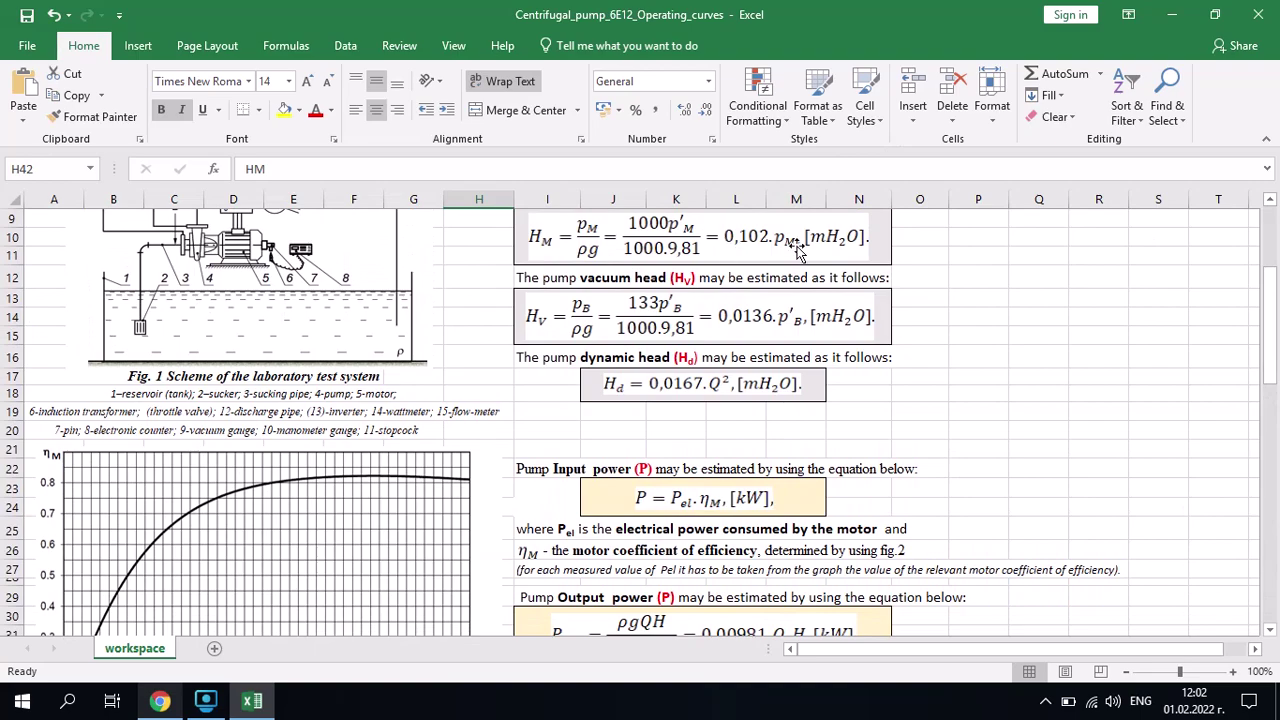
drag(1270, 340, 1268, 542)
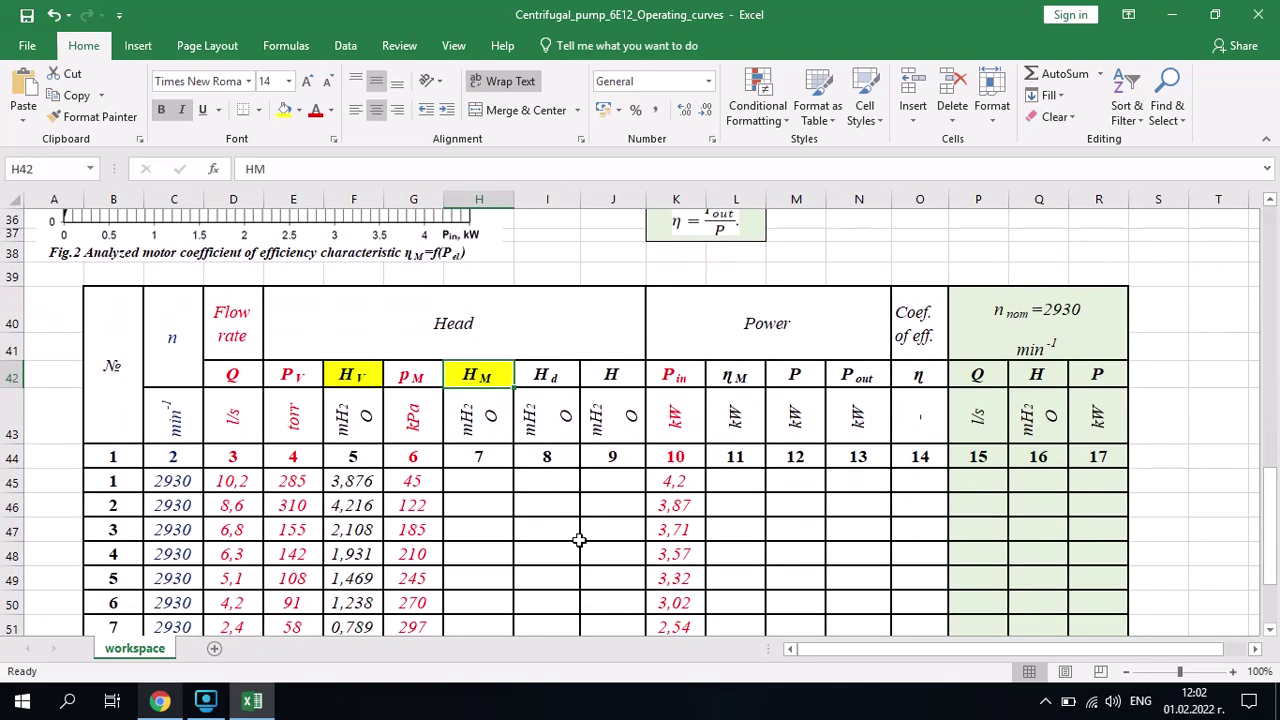
click(465, 473)
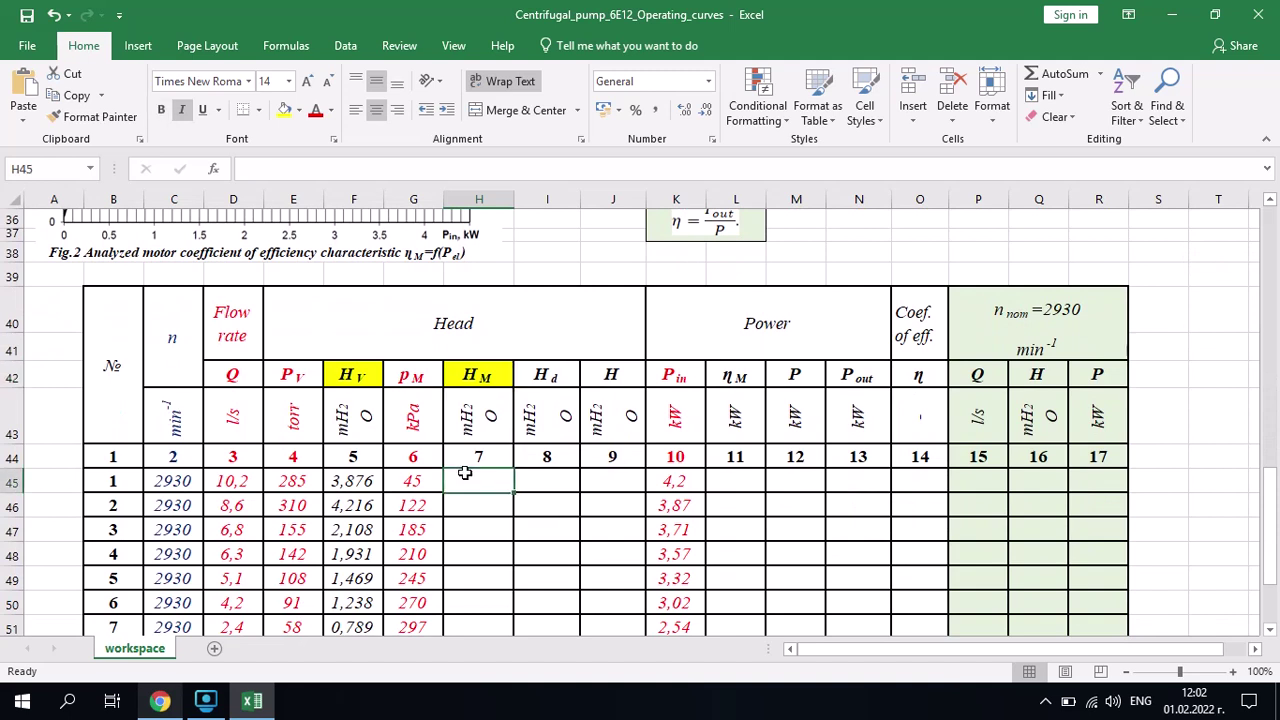
text(=0,1)
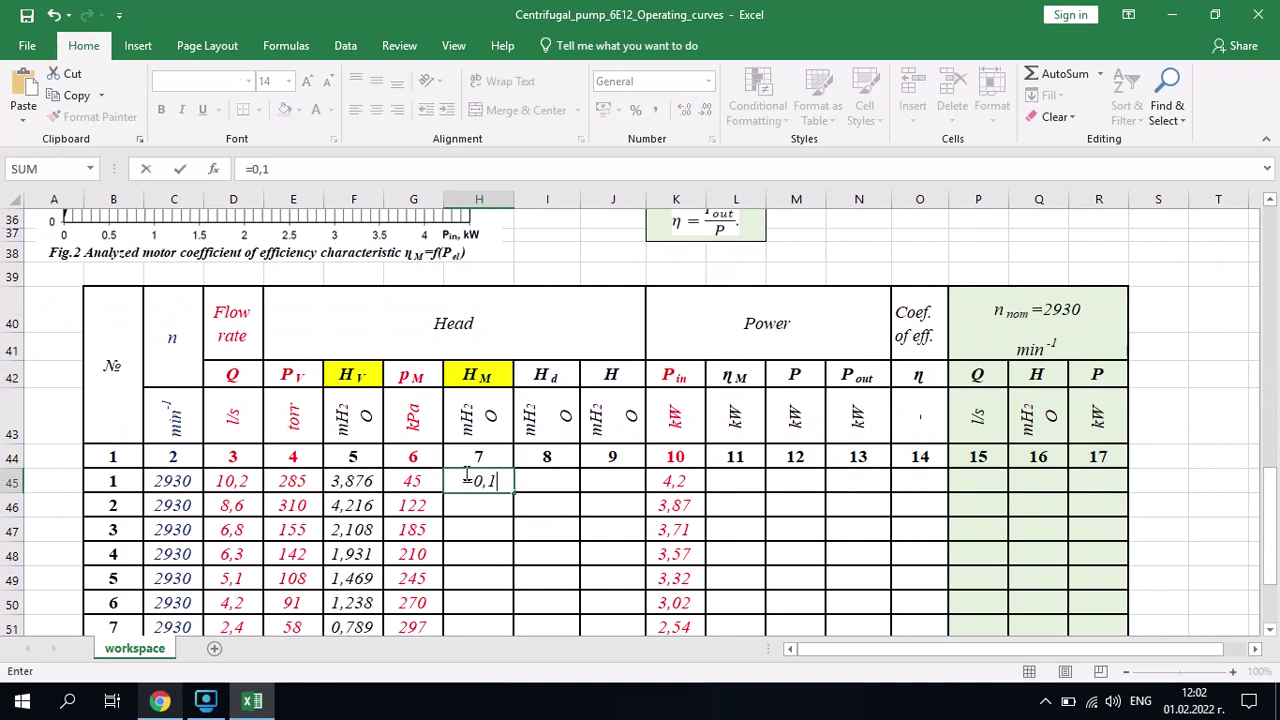
text(02*)
click(416, 480)
key(Return)
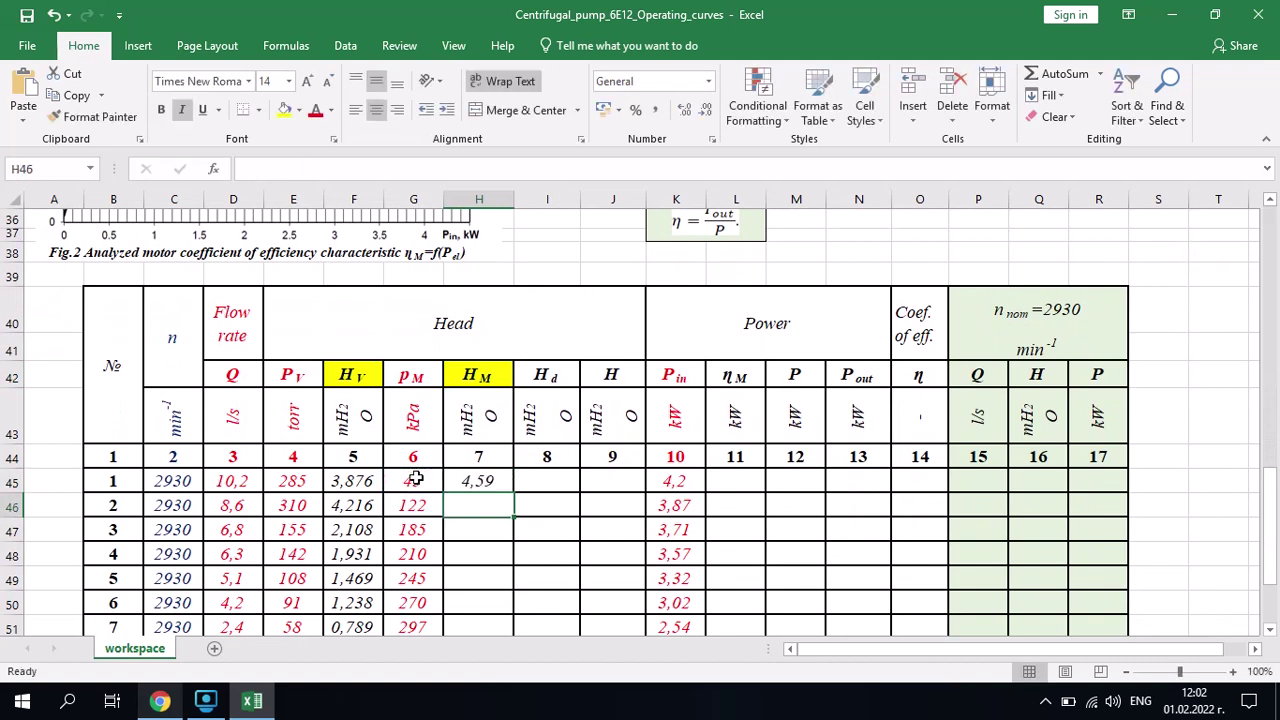
Fill the HM formula from H45 down through H52.
click(495, 484)
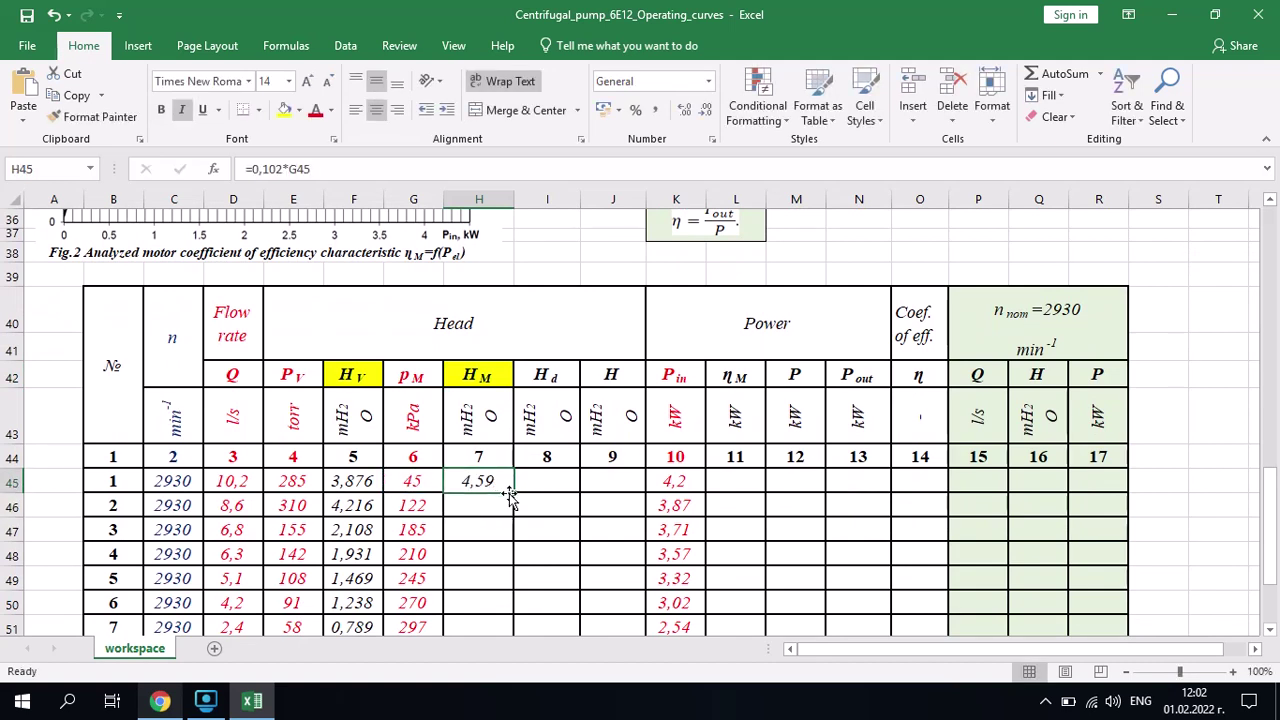
drag(509, 497, 494, 591)
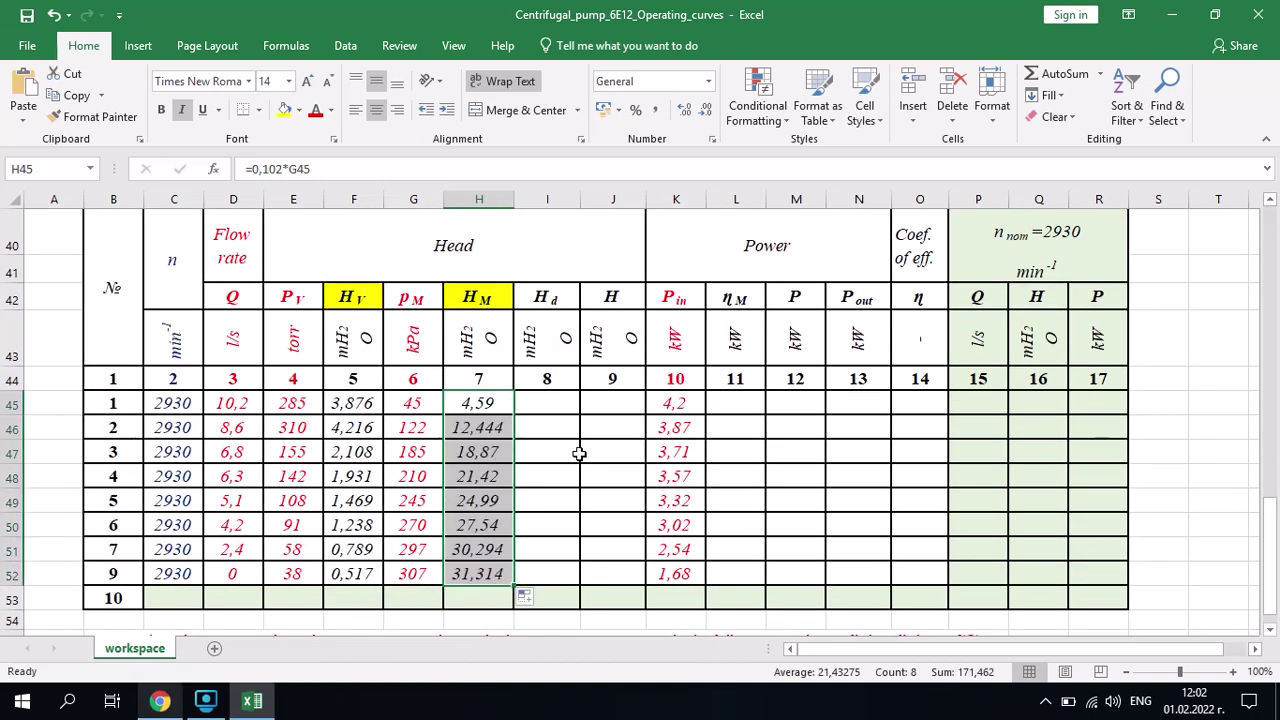
Highlight the Hd column header in I42 yellow and enter the dynamic head formula =0,0167*D45^2 in I45.
click(557, 298)
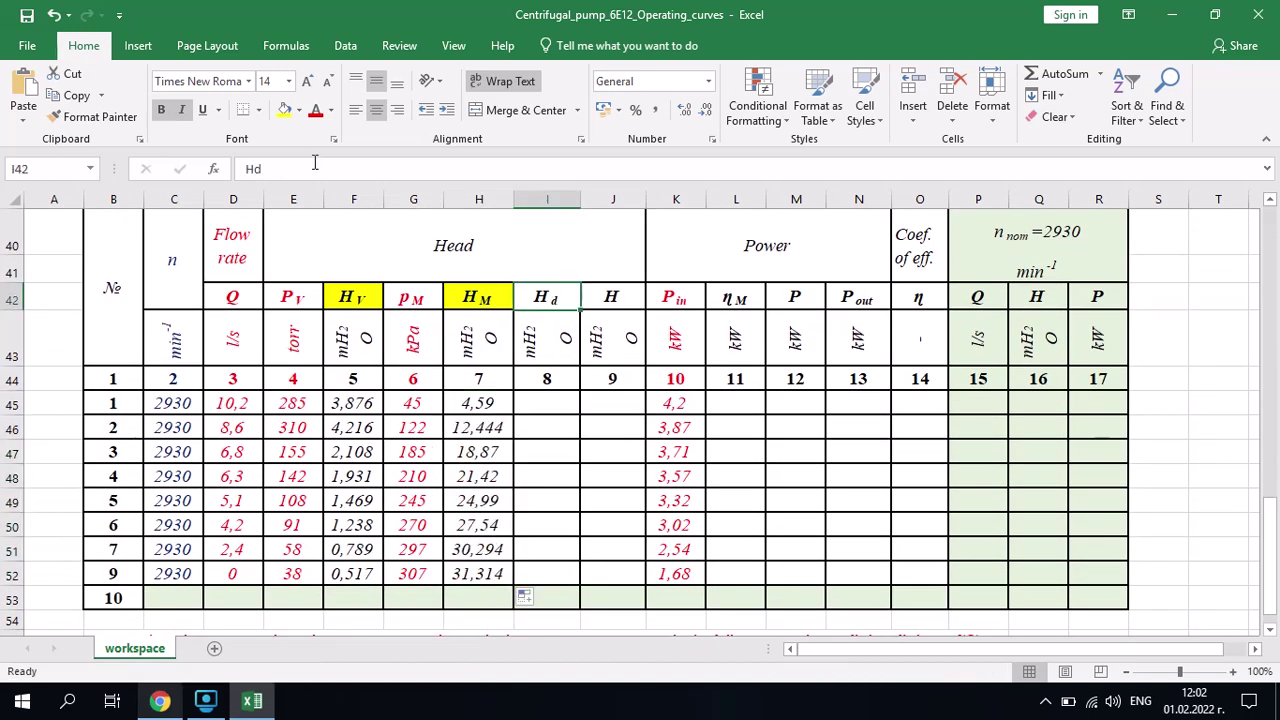
click(285, 111)
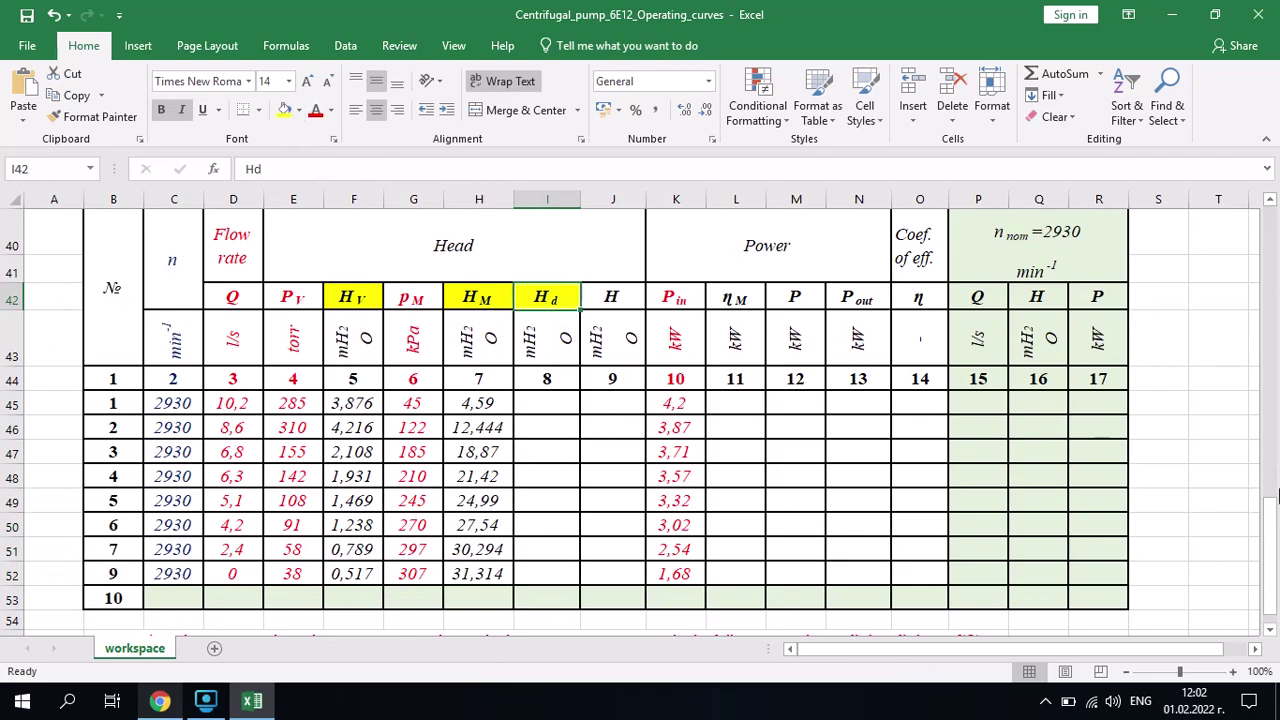
drag(1272, 552, 1268, 363)
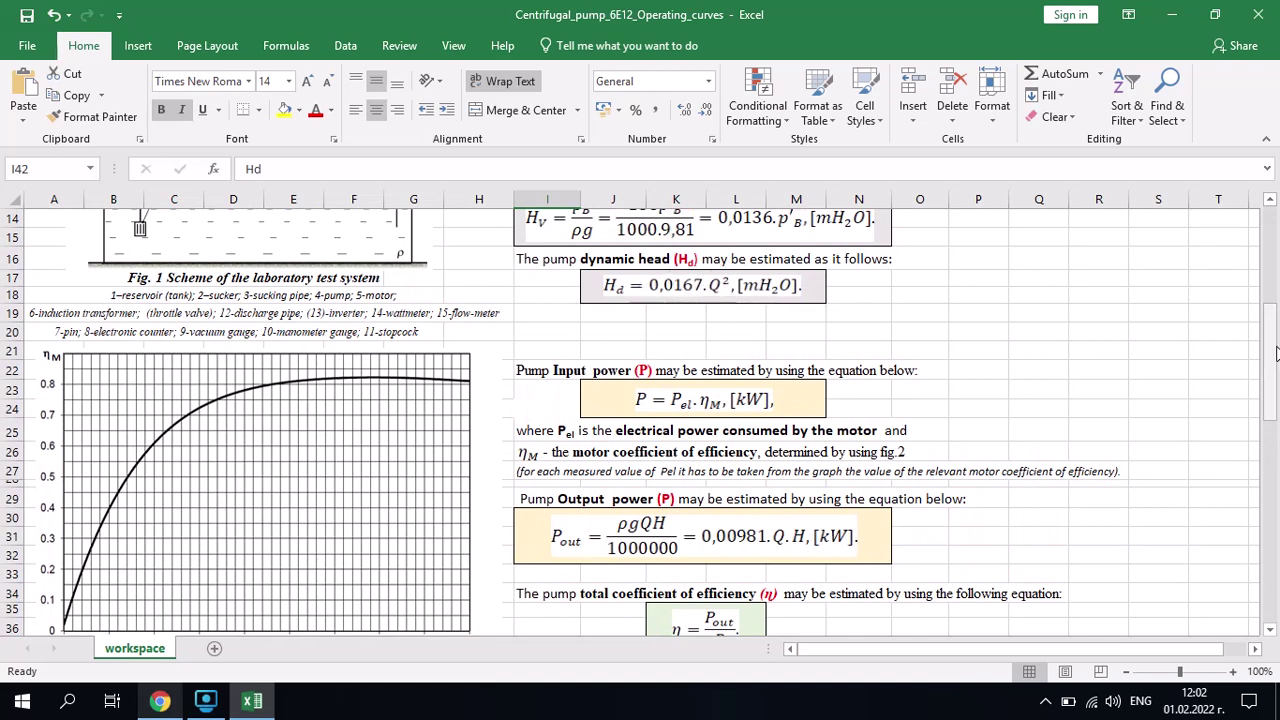
drag(1276, 352, 1272, 543)
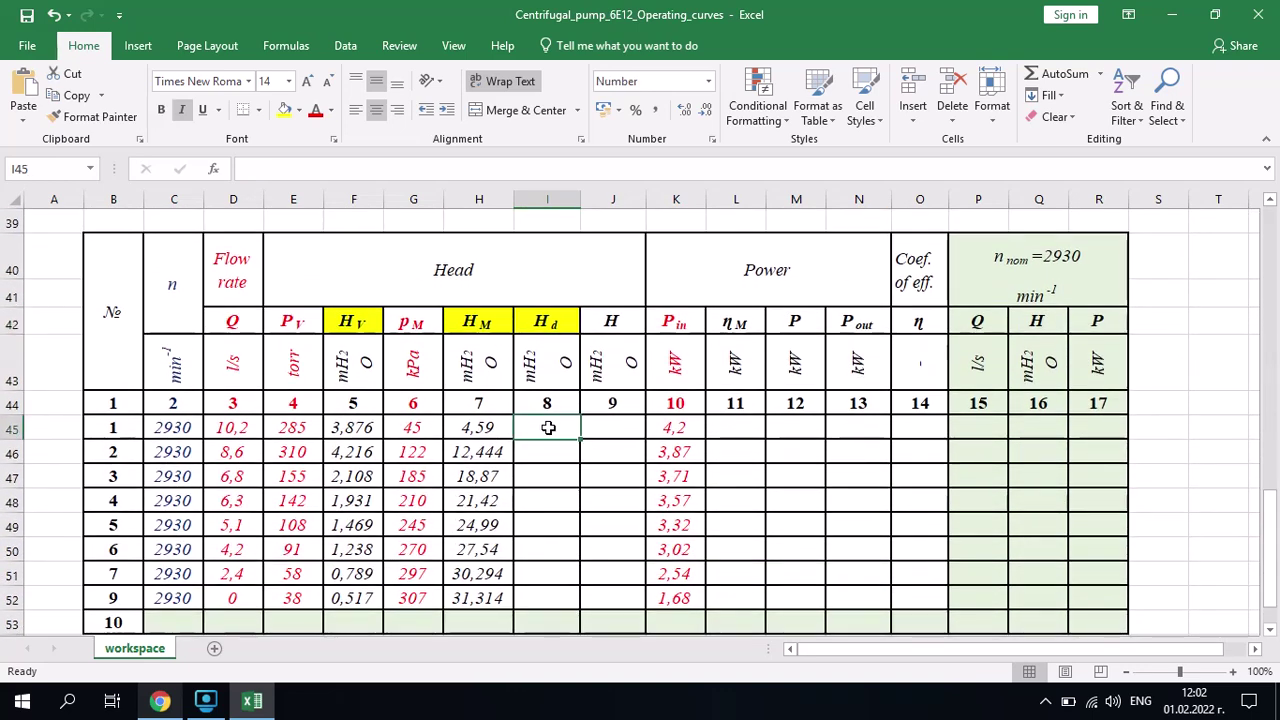
text(=0,0167)
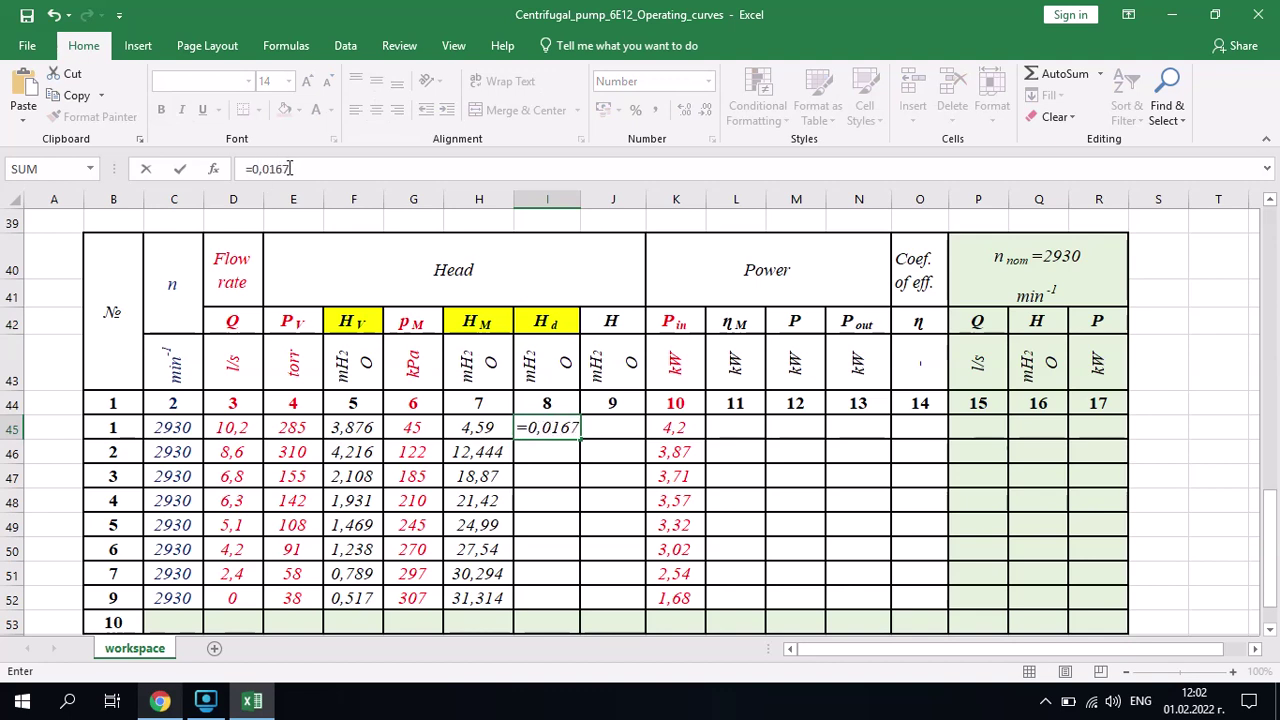
drag(289, 168, 261, 168)
click(306, 171)
text(*)
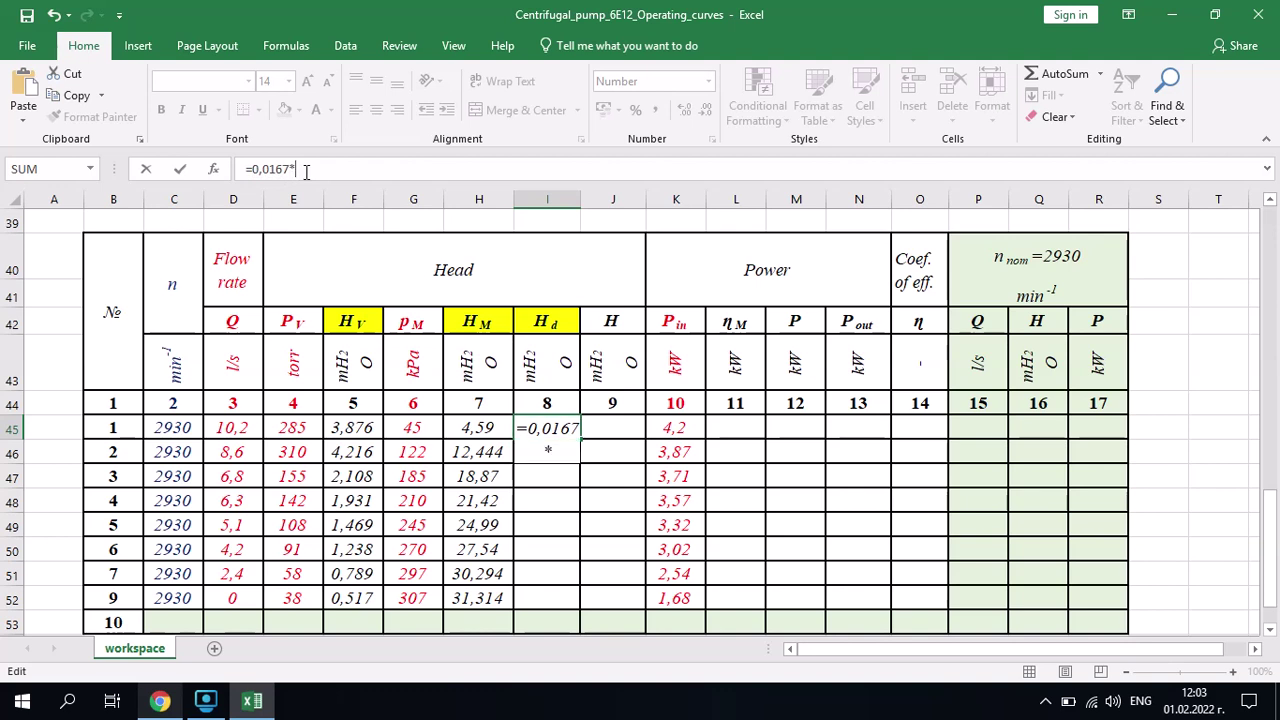
click(242, 428)
text(^)
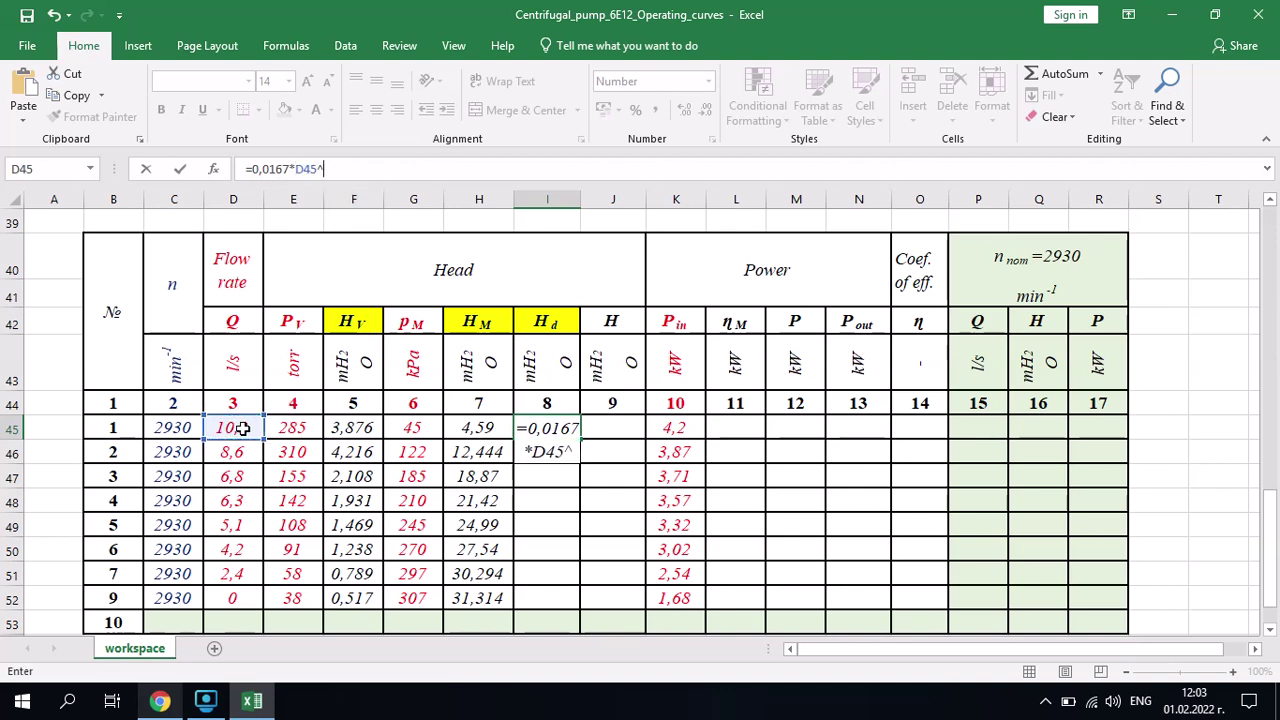
text(2)
key(Return)
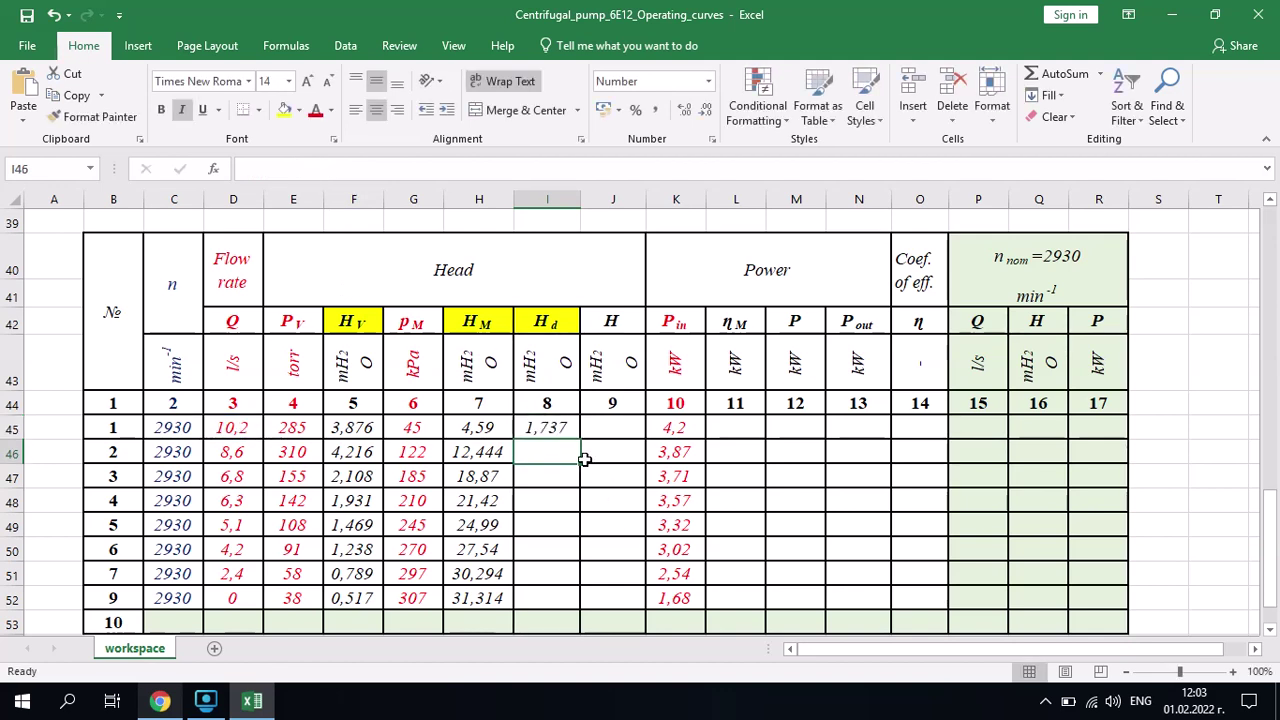
Fill the Hd formula from I45 down through I52.
click(562, 428)
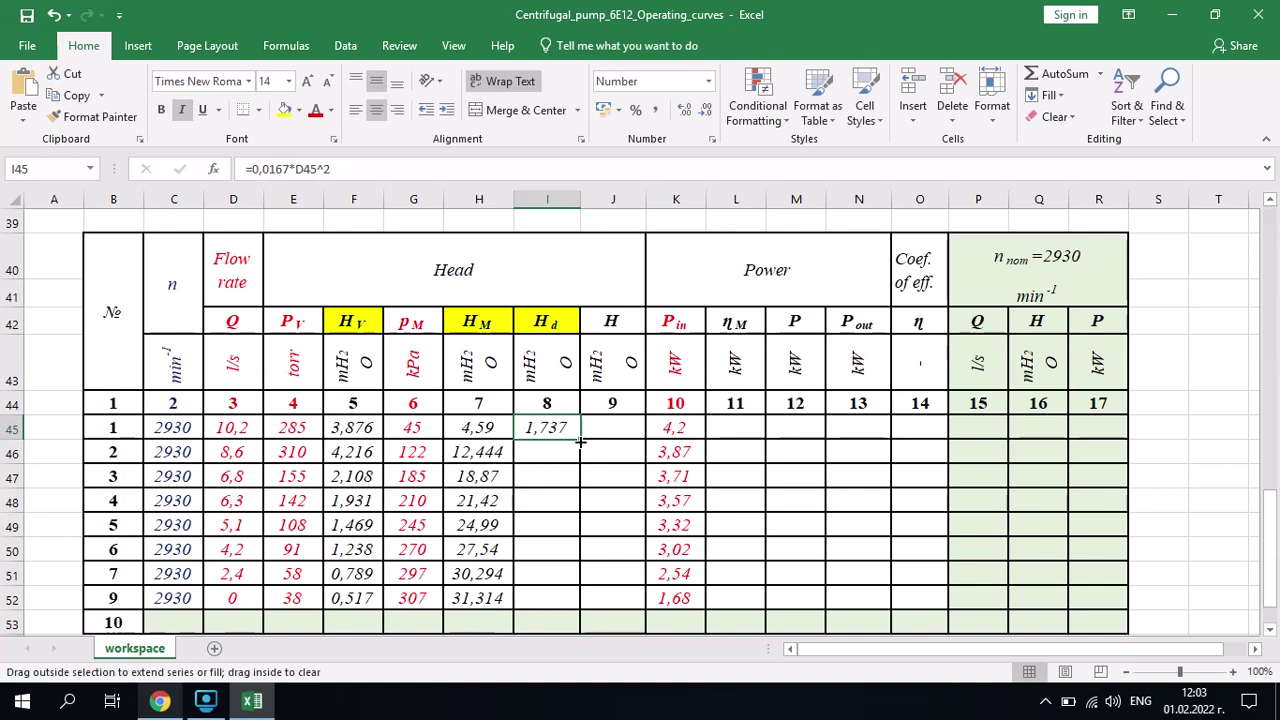
drag(580, 441, 563, 604)
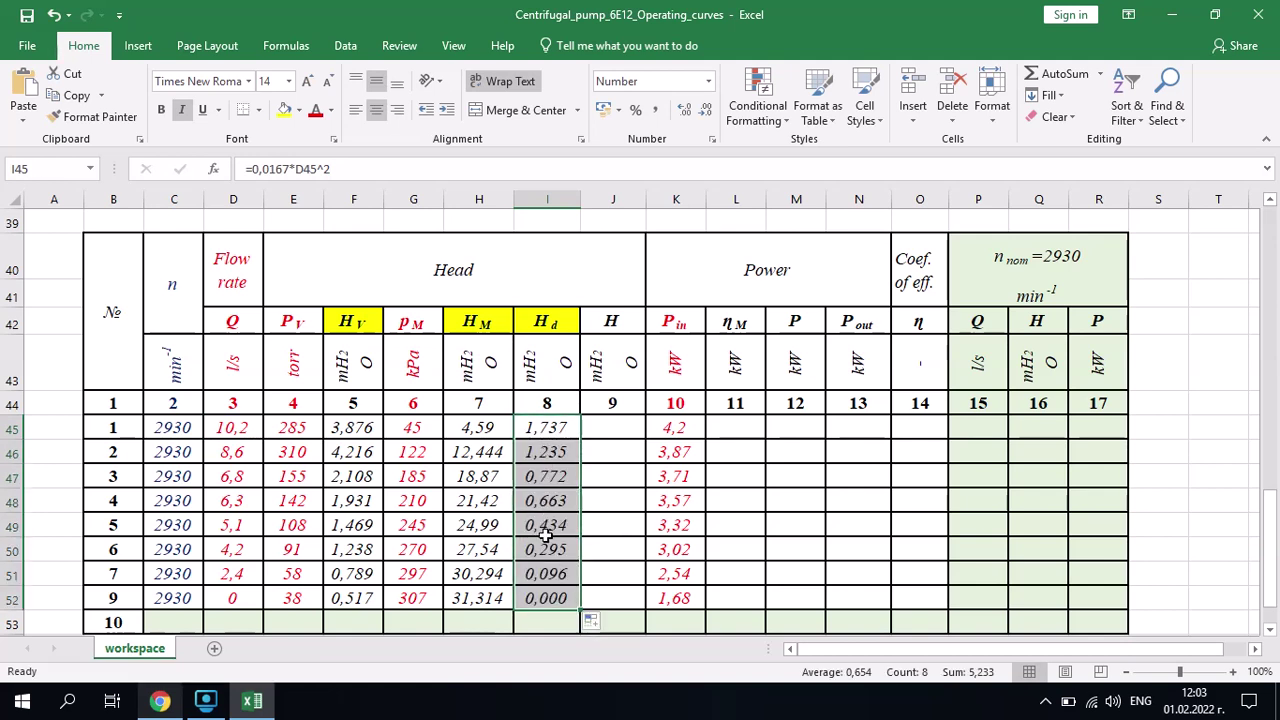
Shade the H, Q, P and η column headers in J42, D42, M42 and O42 light blue.
click(614, 321)
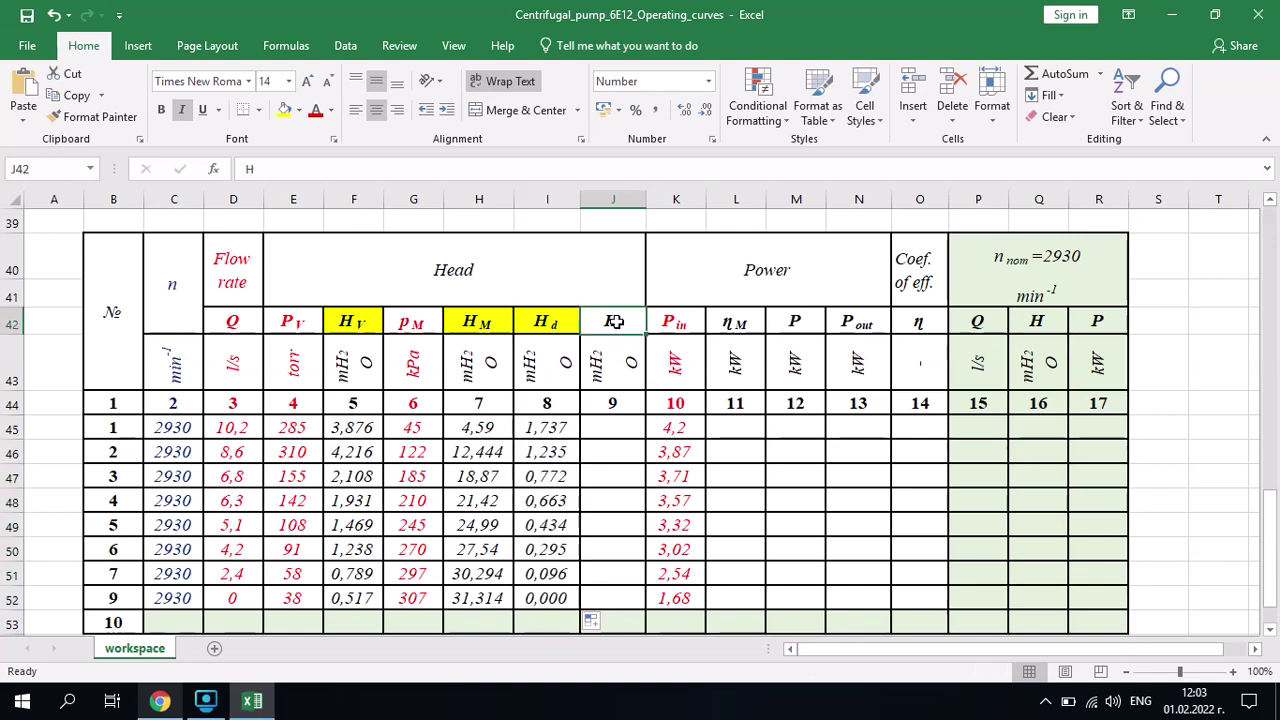
click(298, 110)
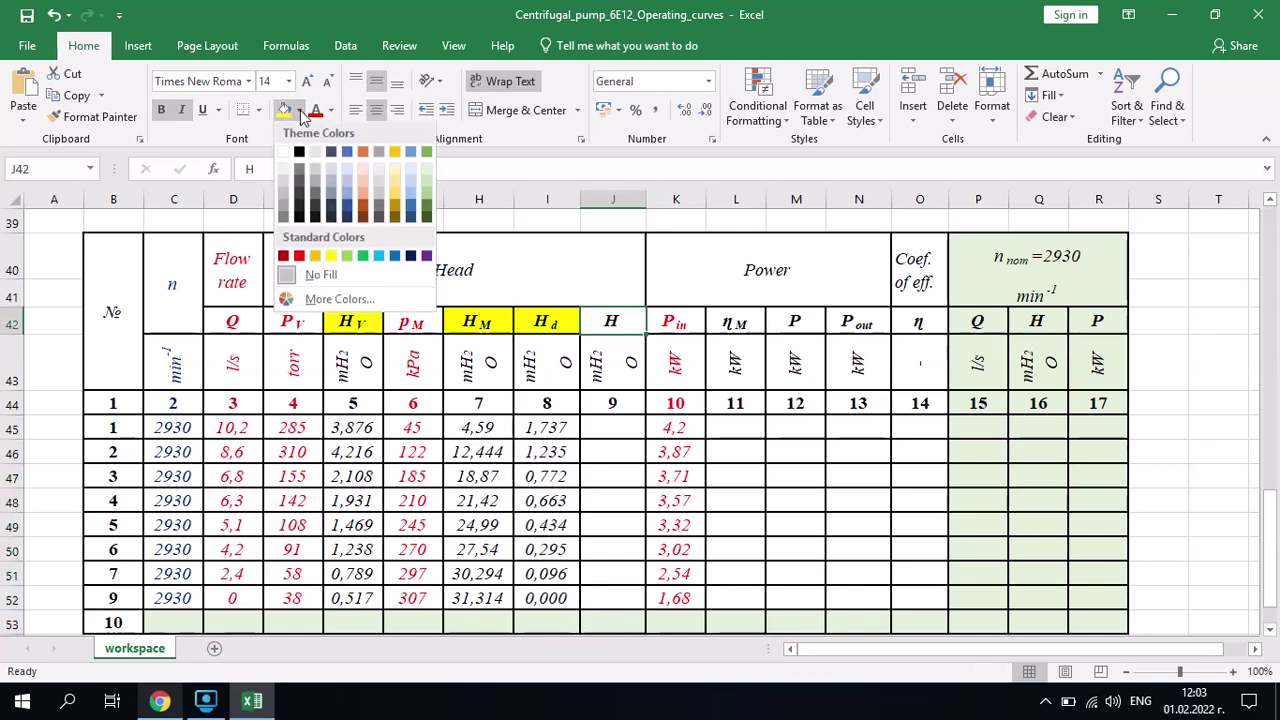
click(347, 192)
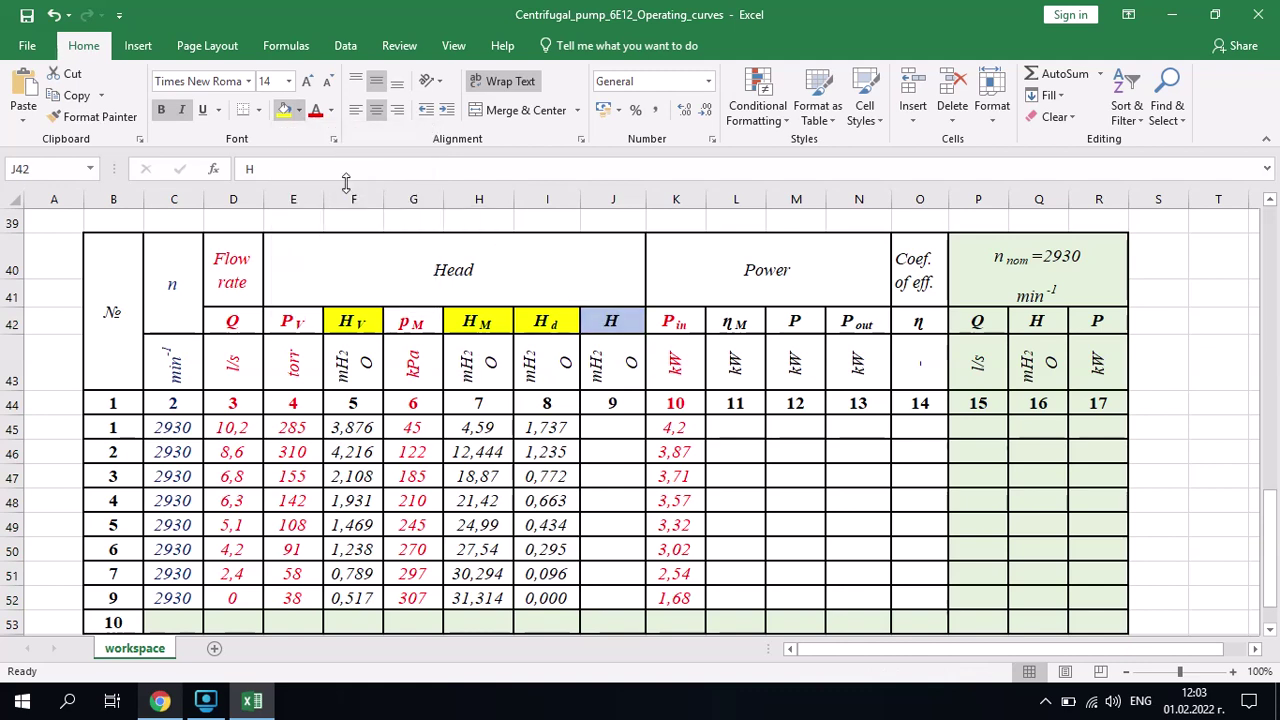
click(249, 316)
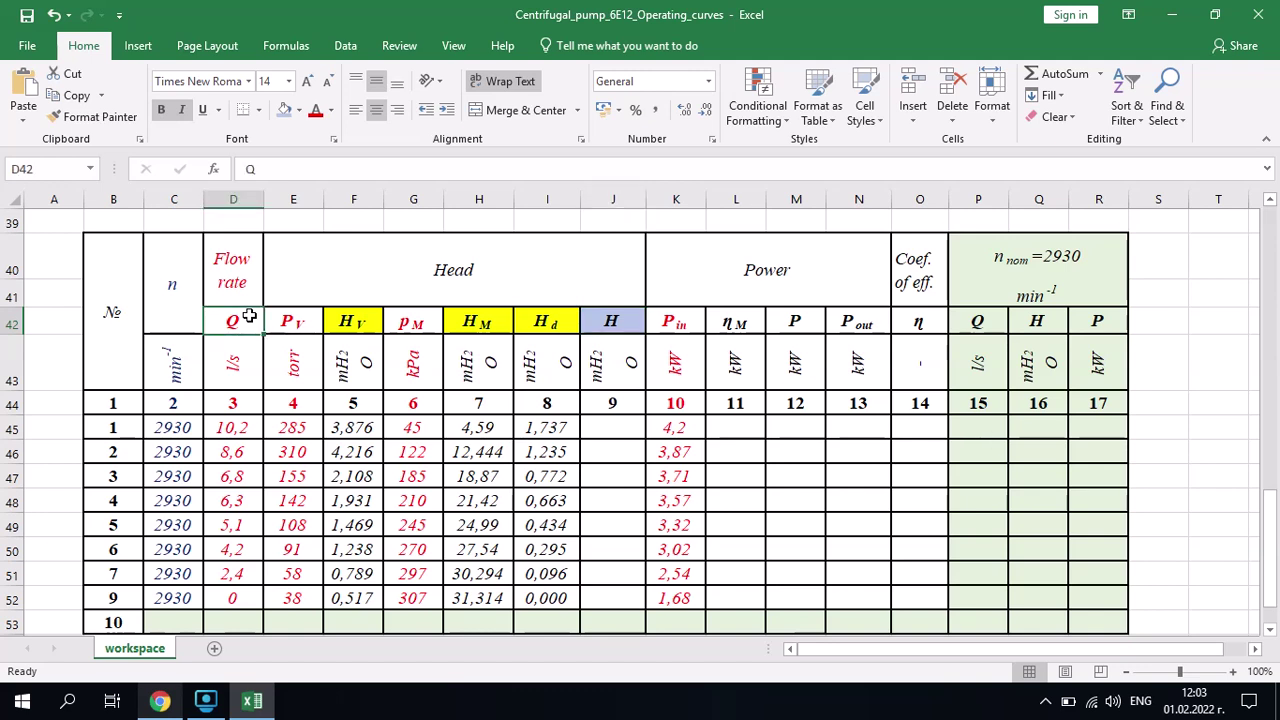
click(285, 110)
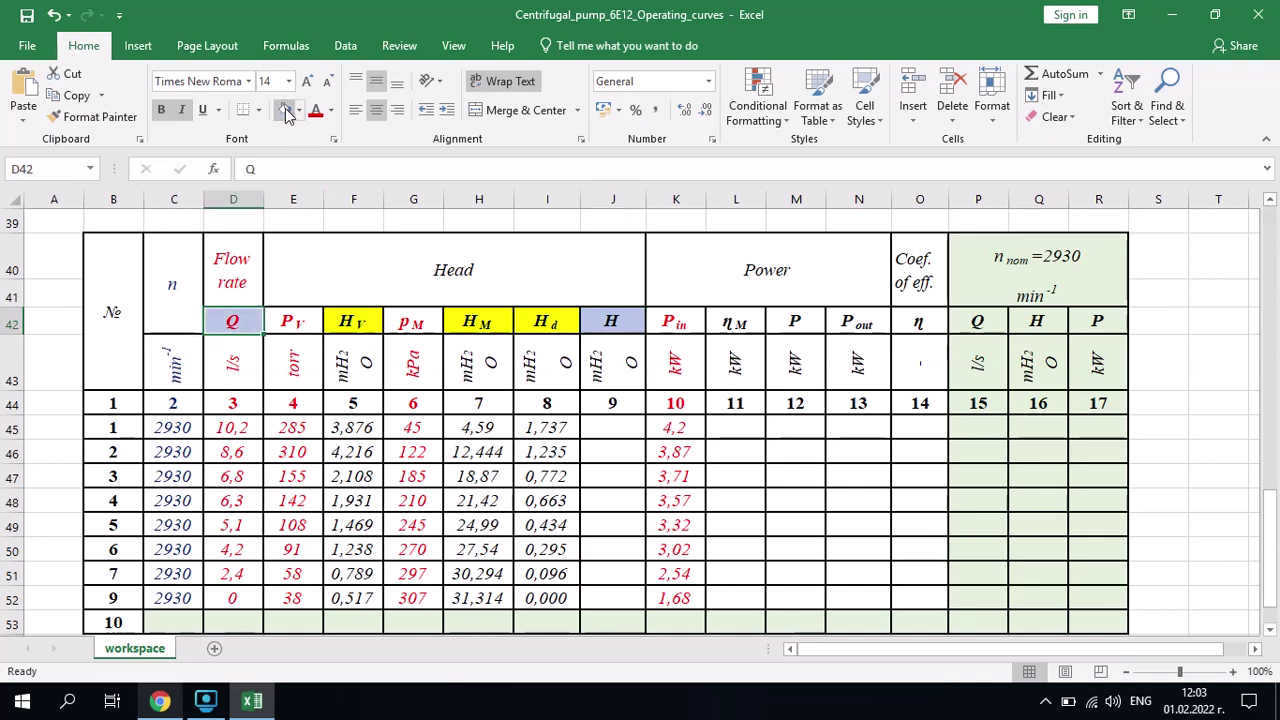
click(795, 328)
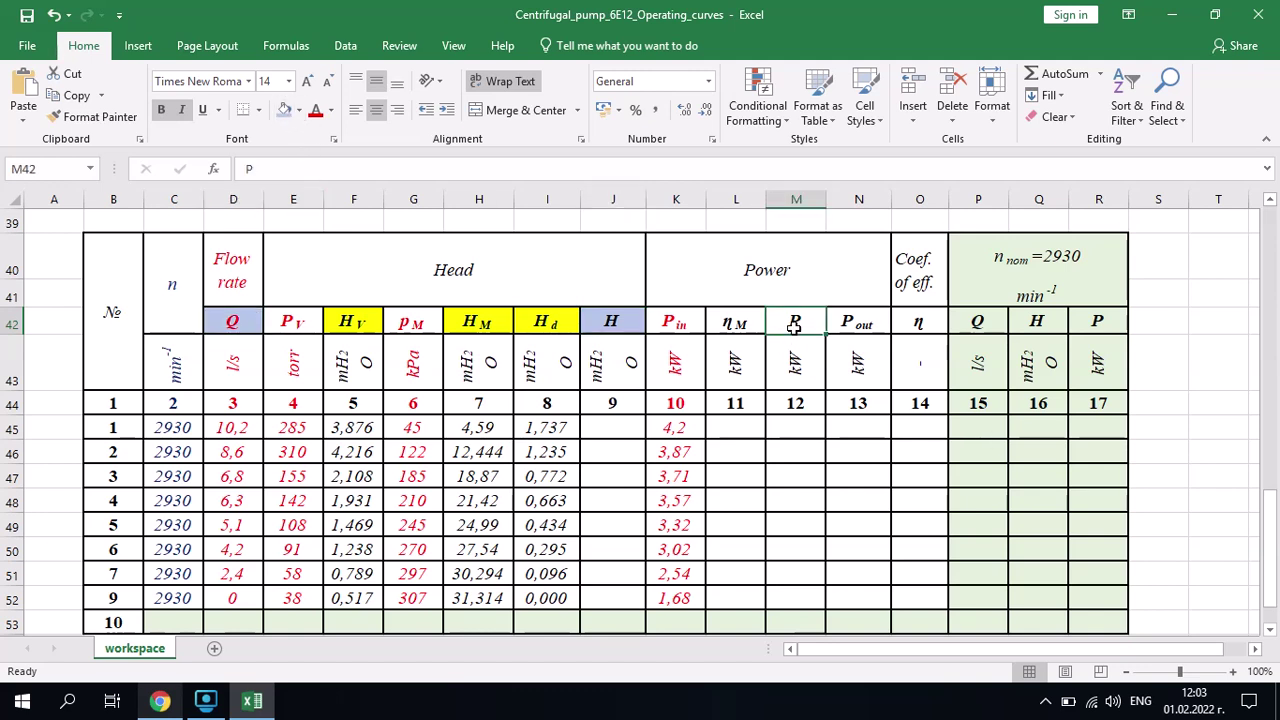
click(283, 110)
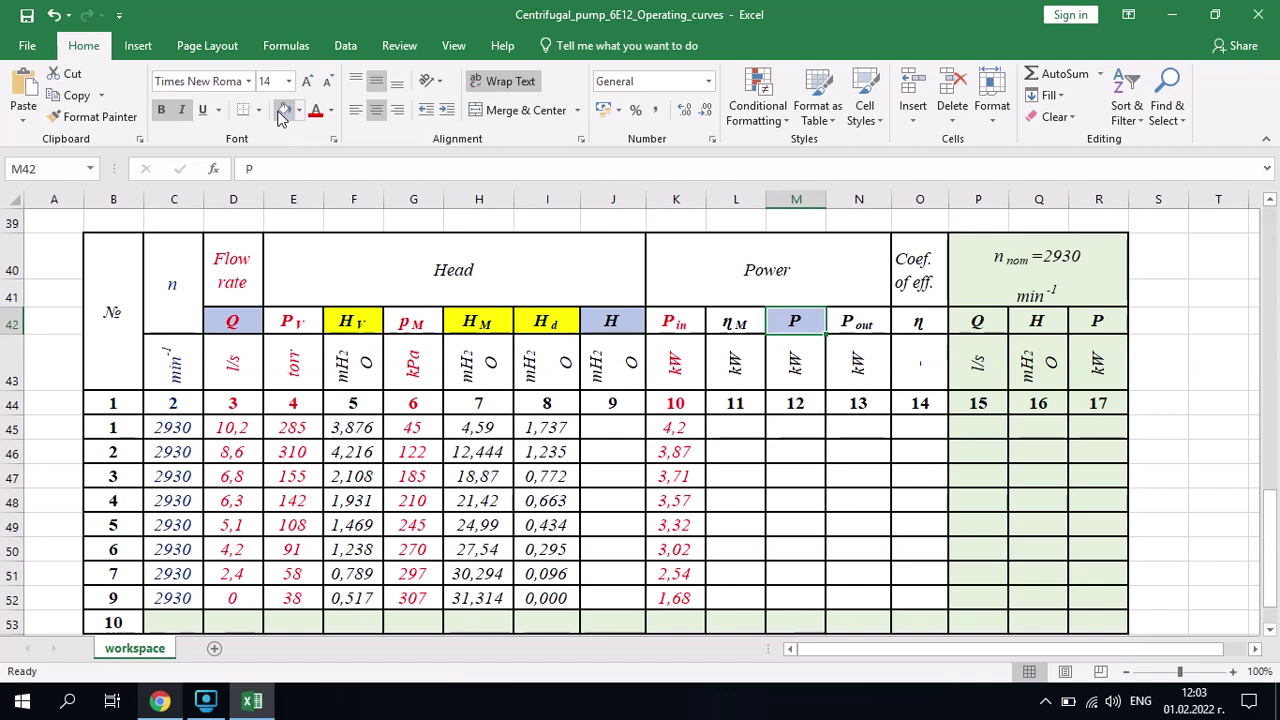
click(913, 325)
click(283, 110)
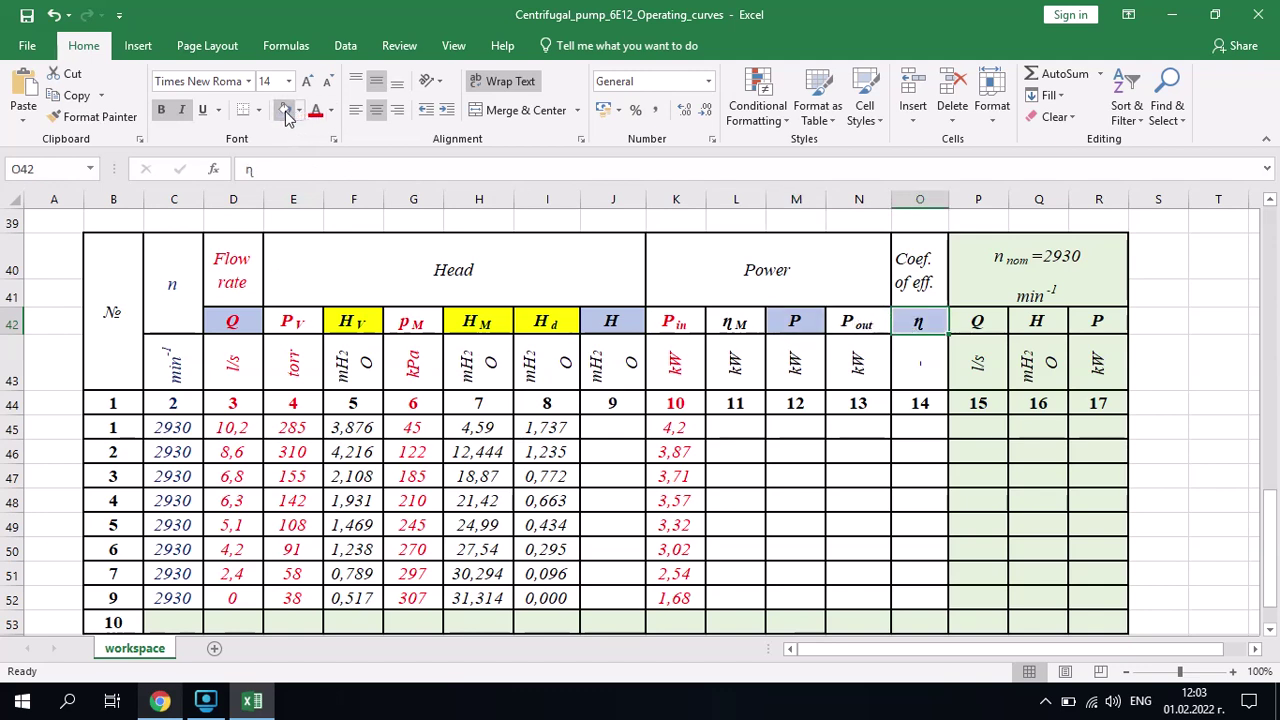
Enter the label z in T45 and its value 0,25 in T46 beside the table, and centre both cells.
click(614, 320)
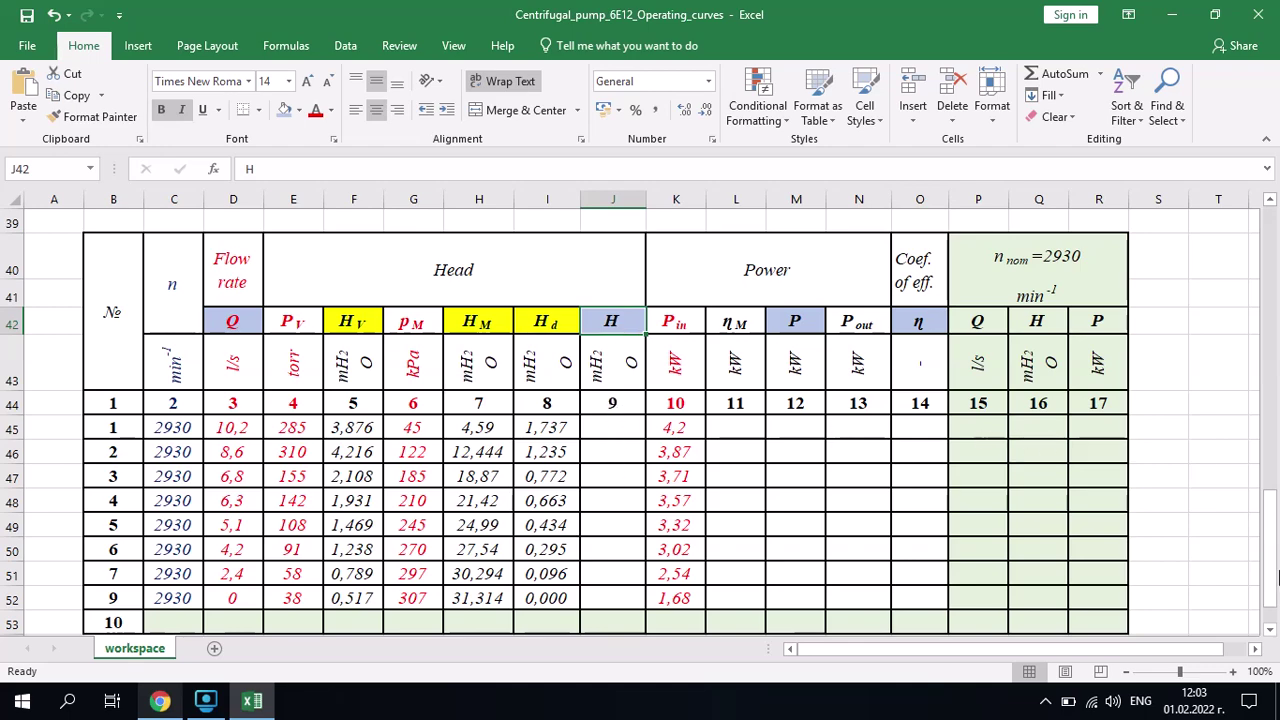
drag(1270, 585, 1262, 272)
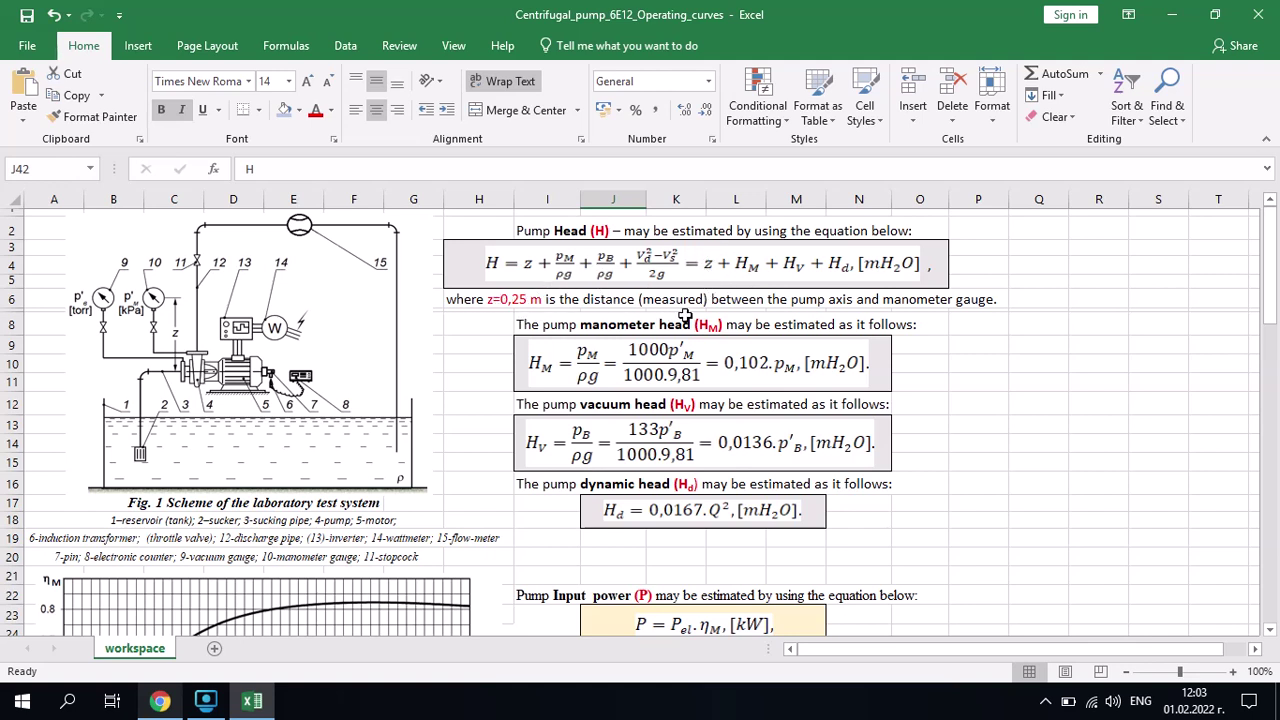
drag(1274, 270, 1272, 480)
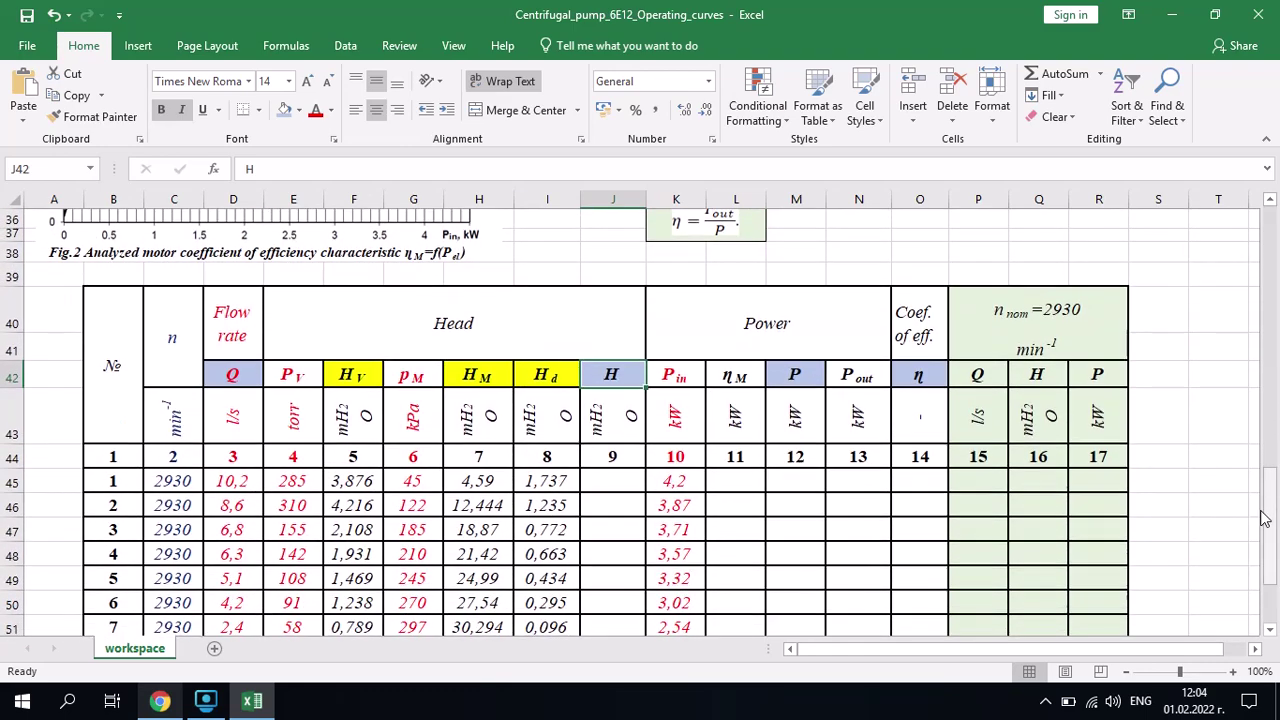
click(1210, 483)
text(z)
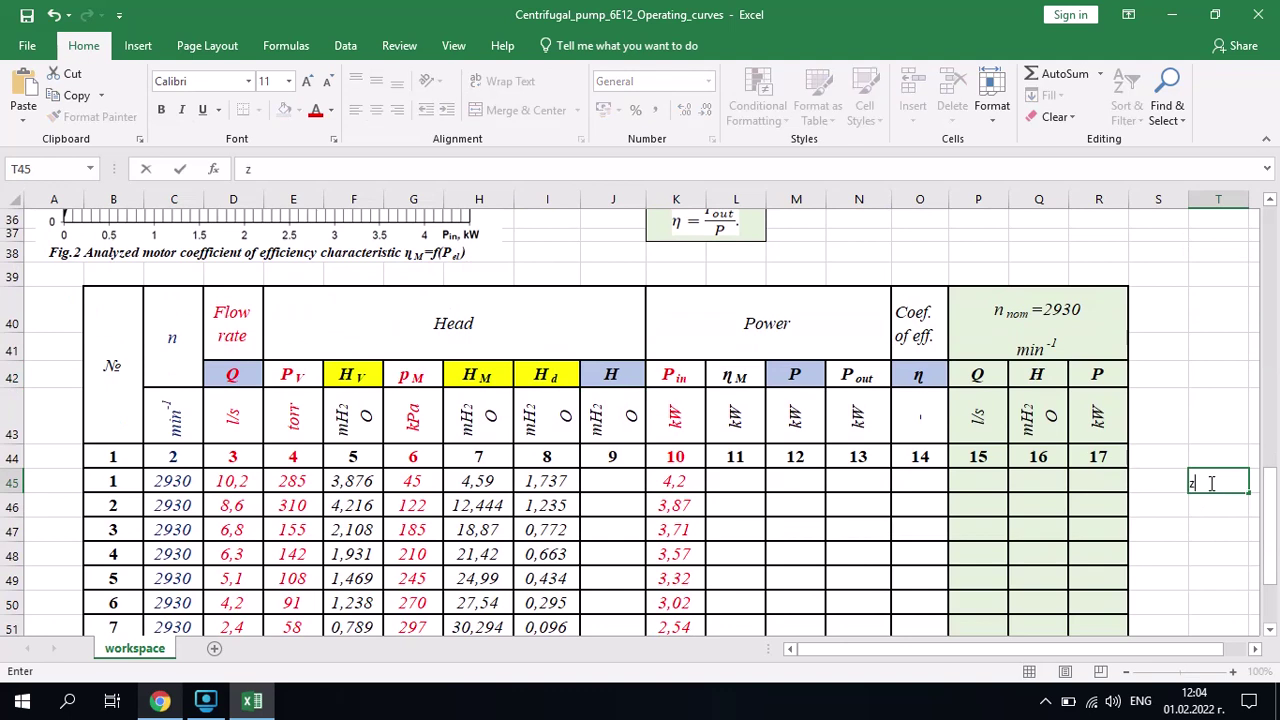
key(Return)
text(0)
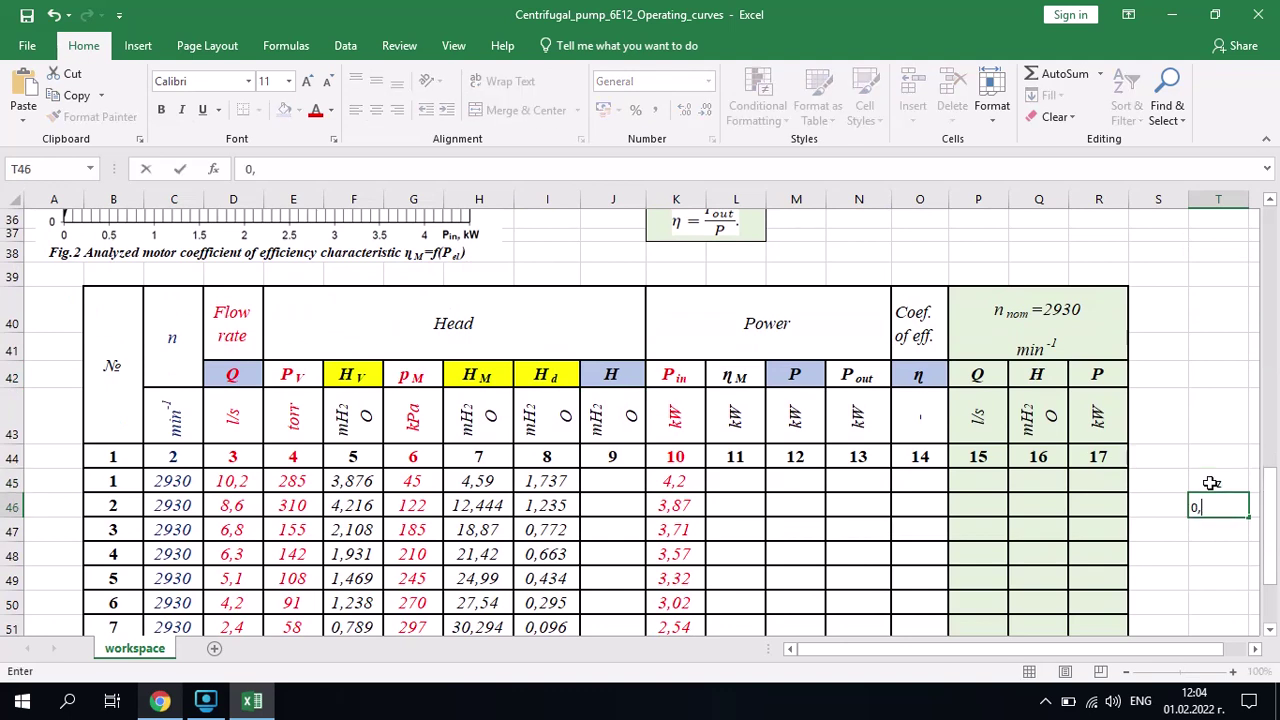
text(,25)
click(1217, 423)
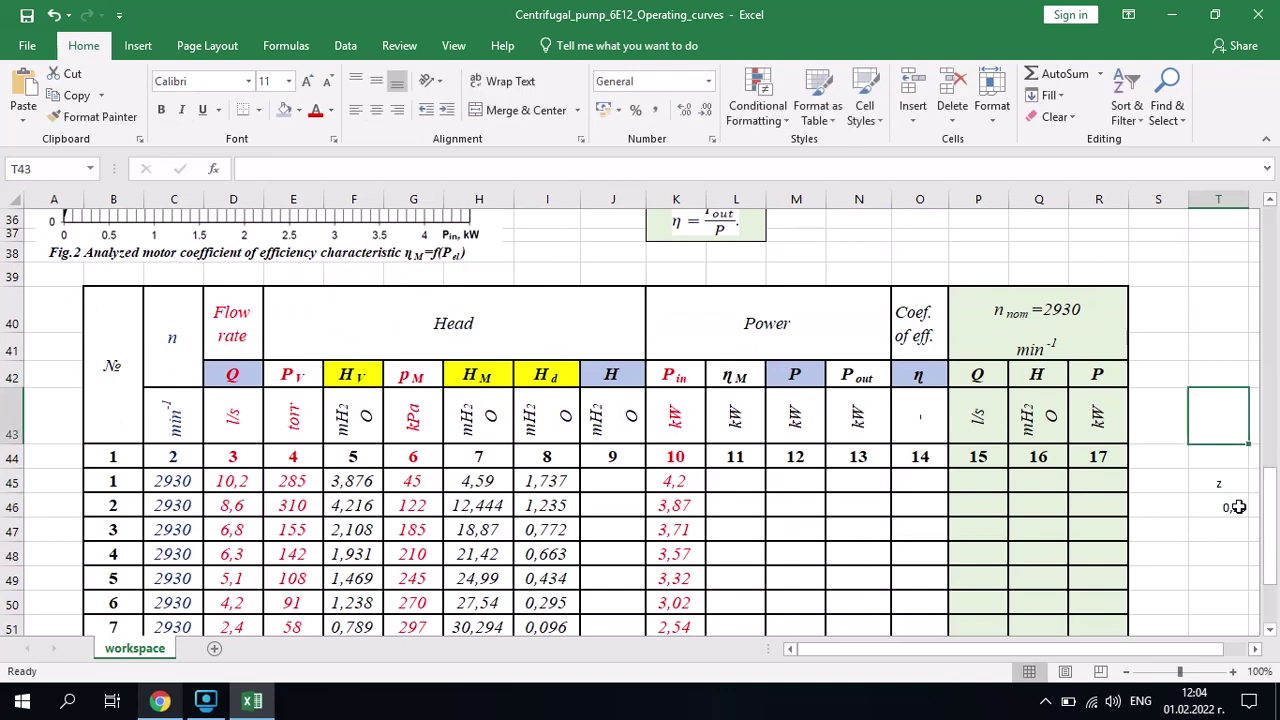
drag(1225, 483, 1222, 506)
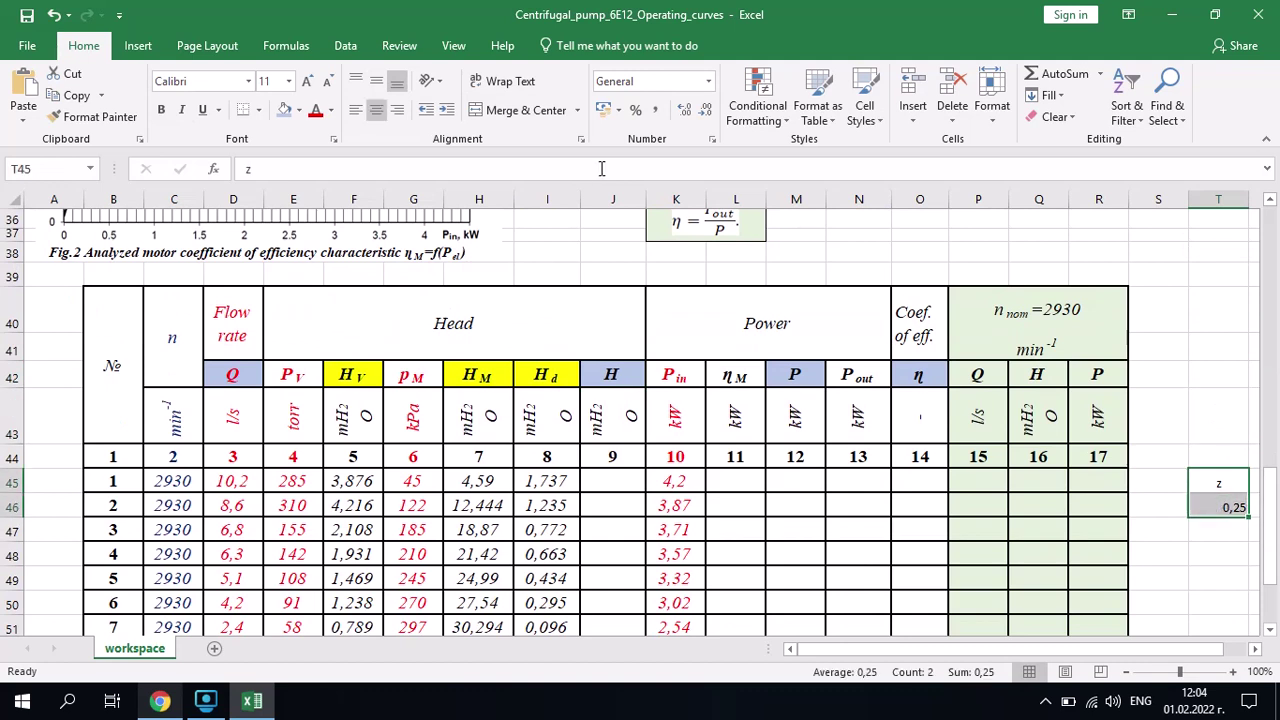
click(376, 112)
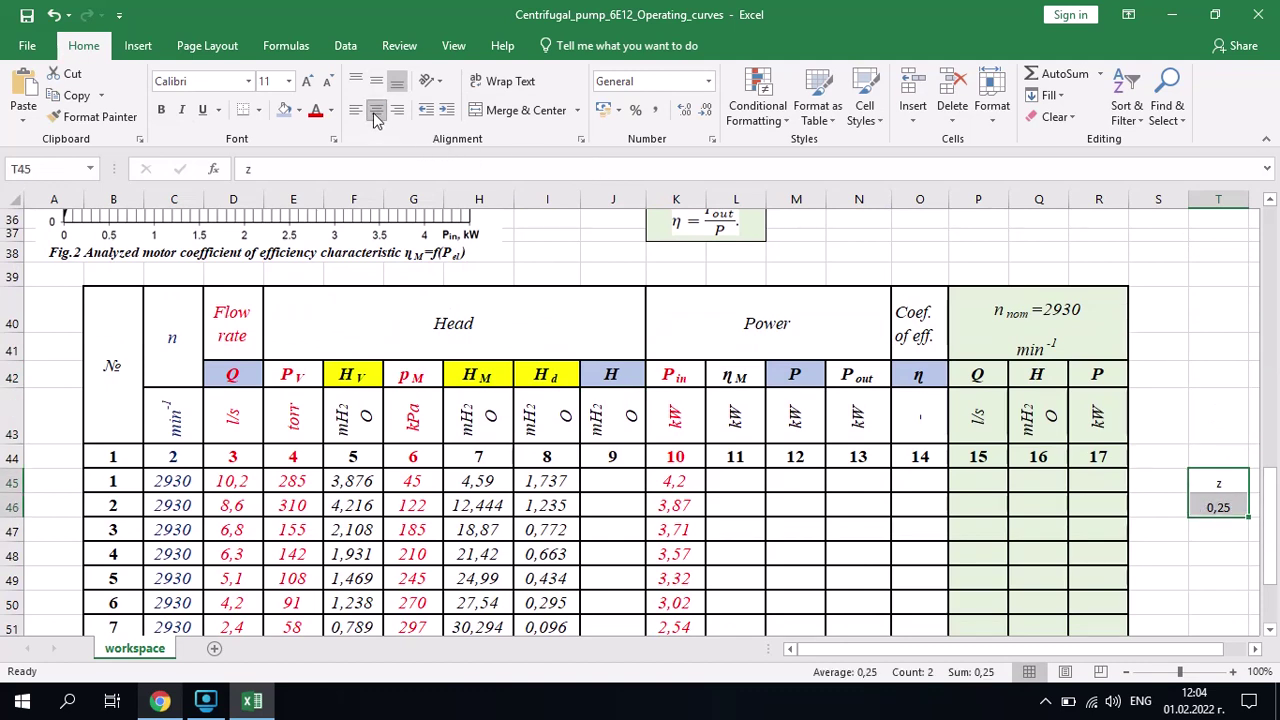
Enter the total head formula =$T$46+I45+H45+F45 in J45, with an absolute reference to the z value.
click(624, 482)
text(=)
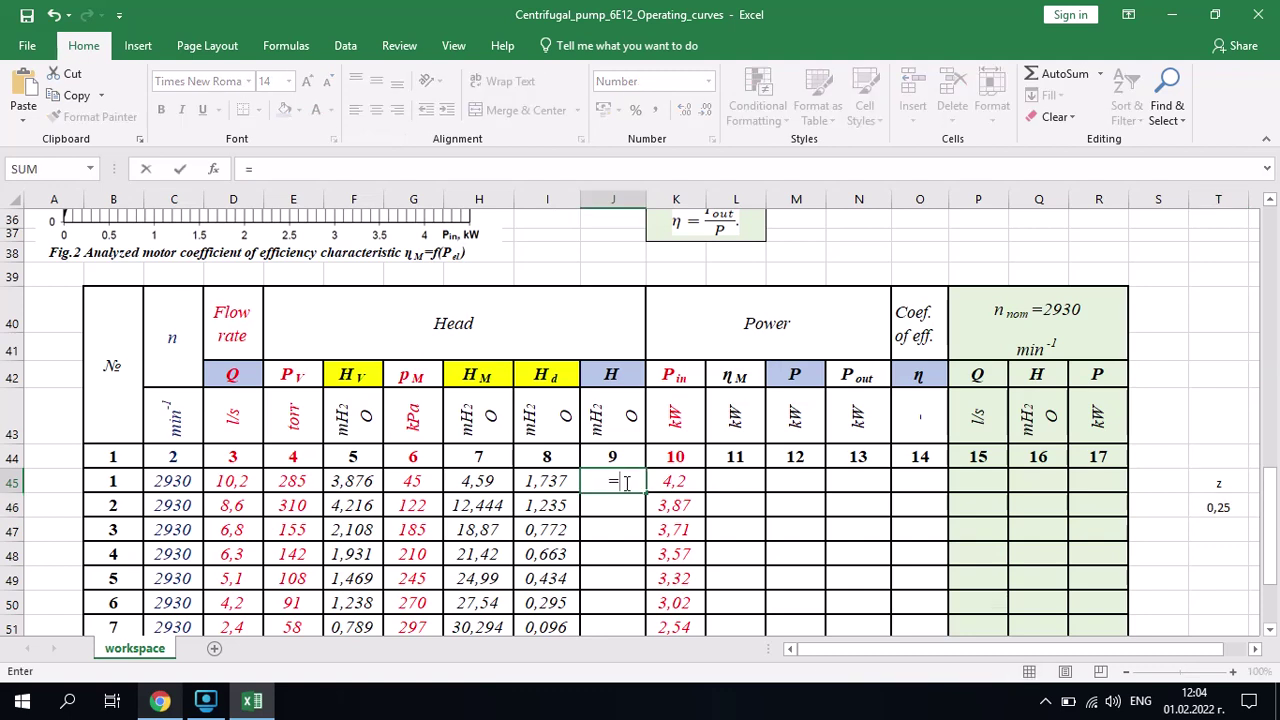
click(1218, 507)
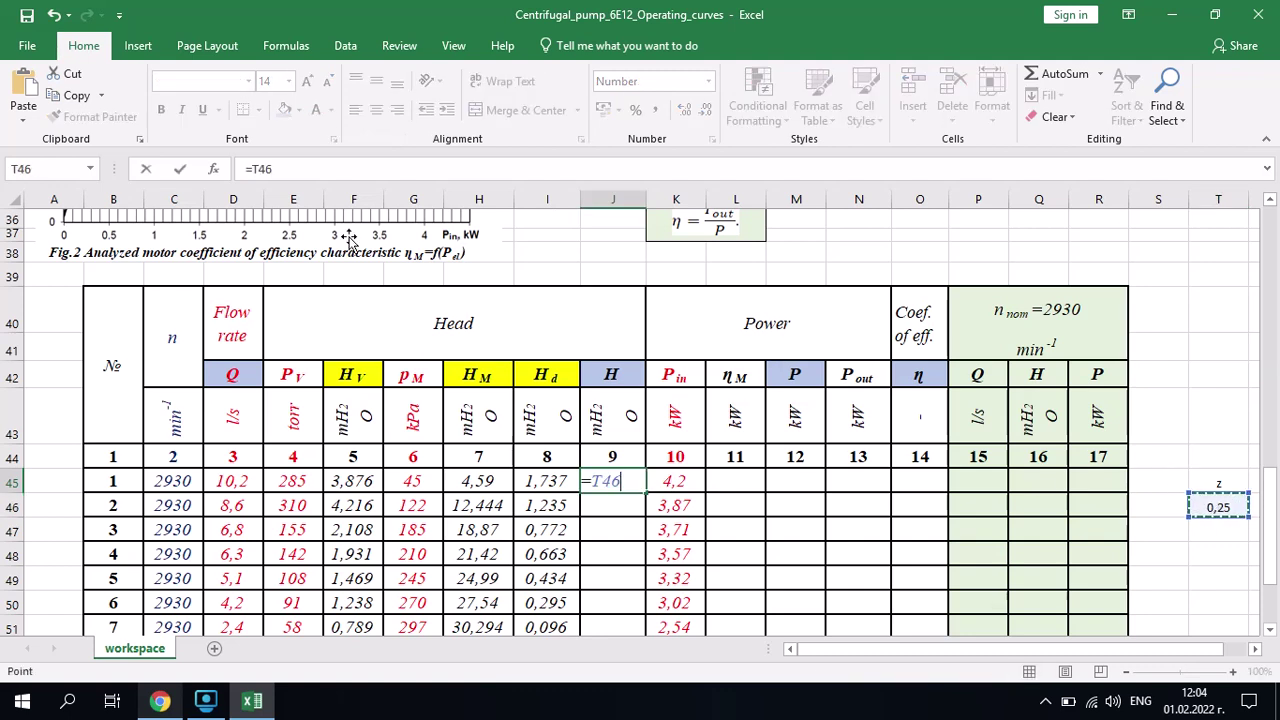
click(255, 169)
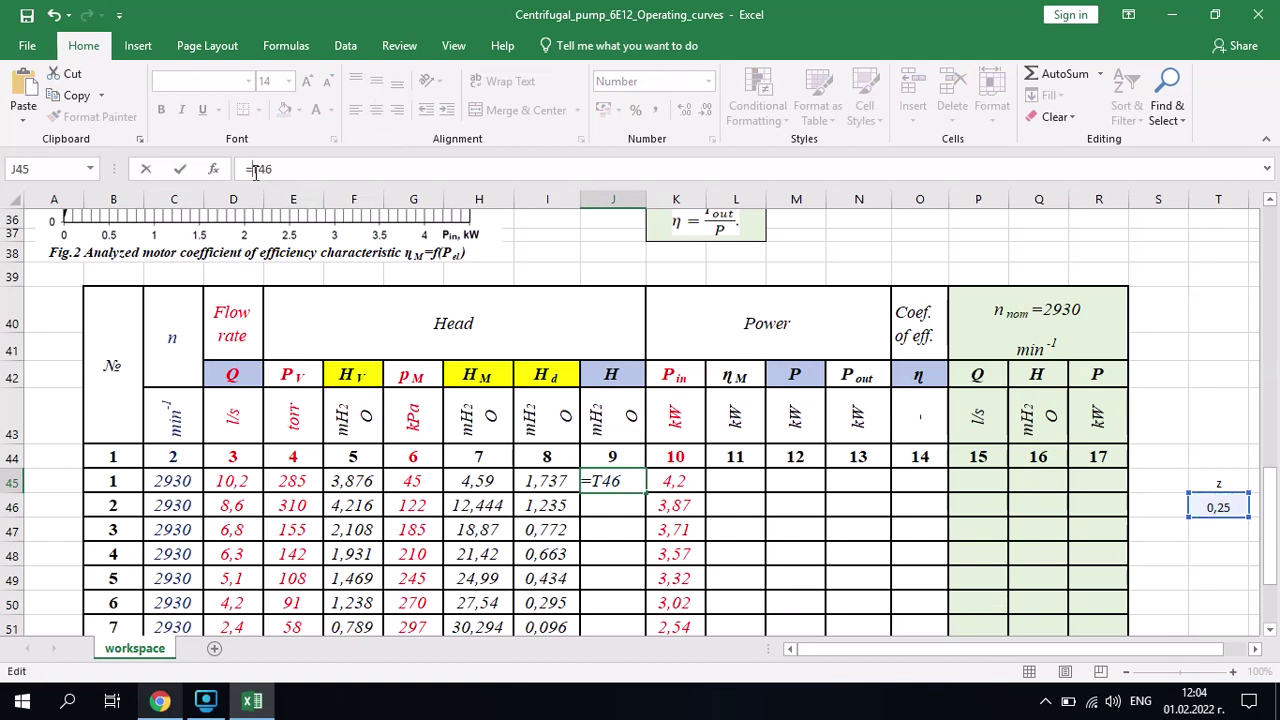
text($)
key(Right)
text($46)
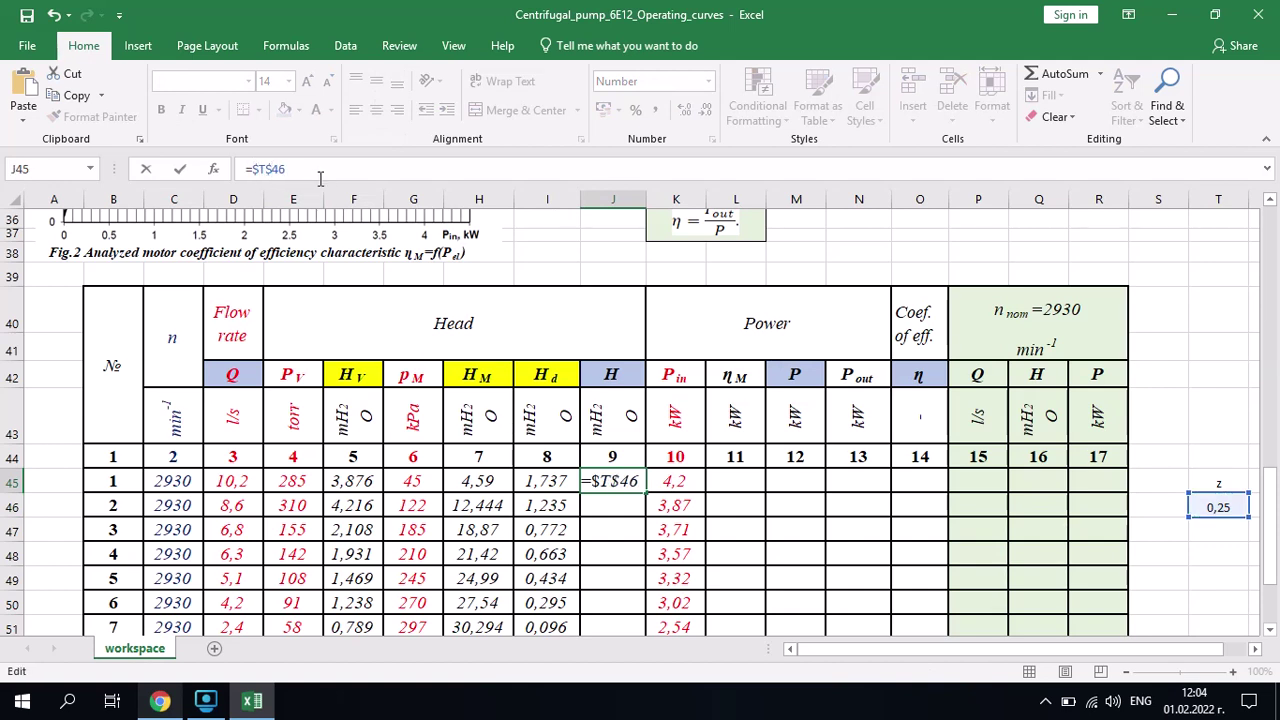
text(+)
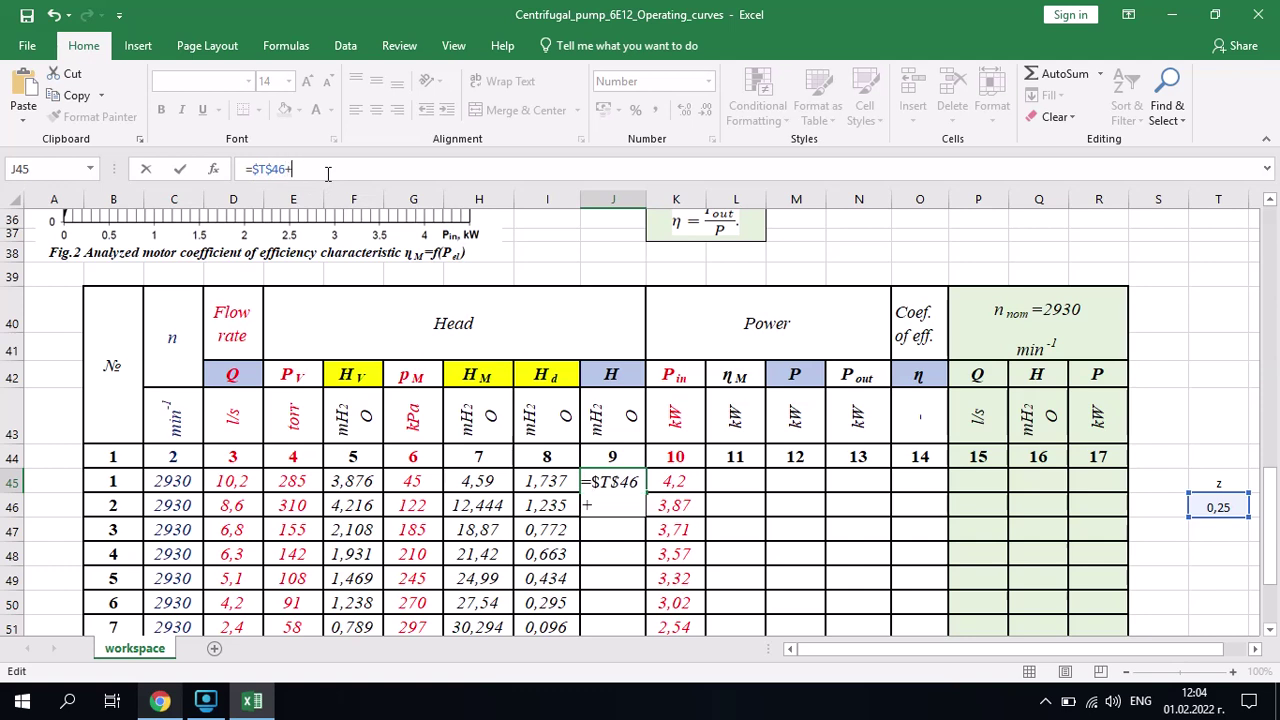
click(540, 481)
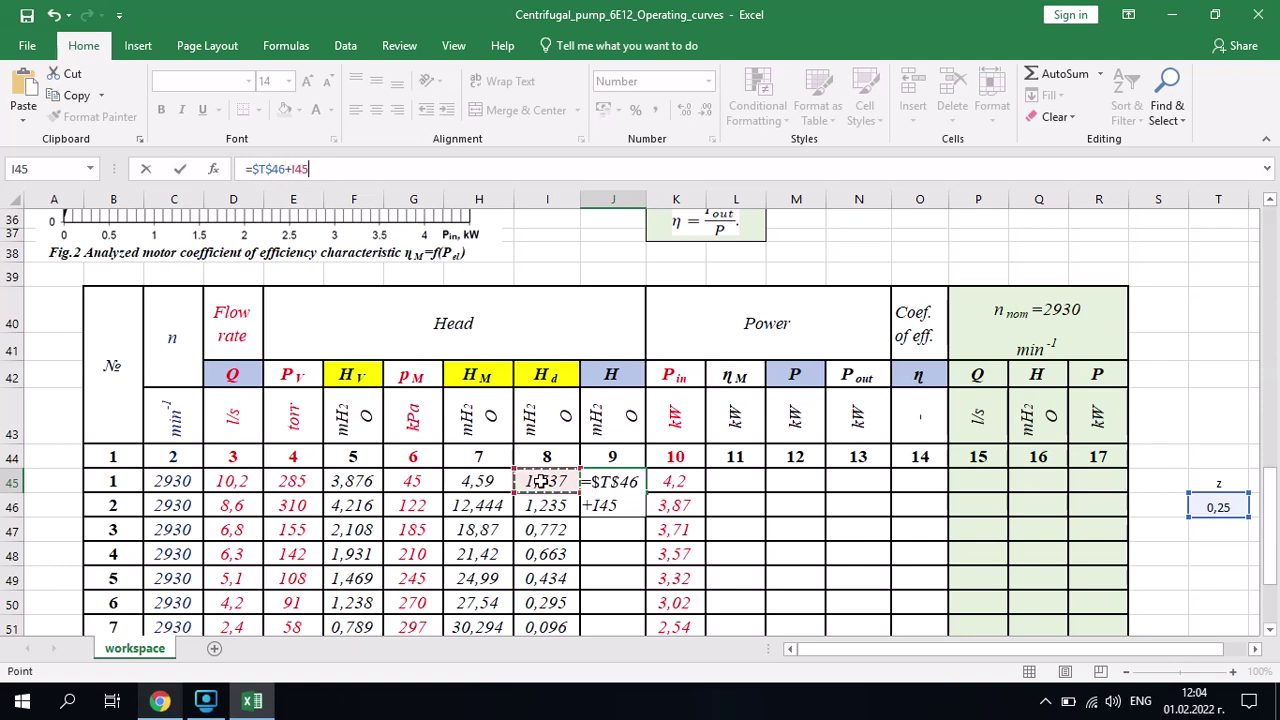
text(+)
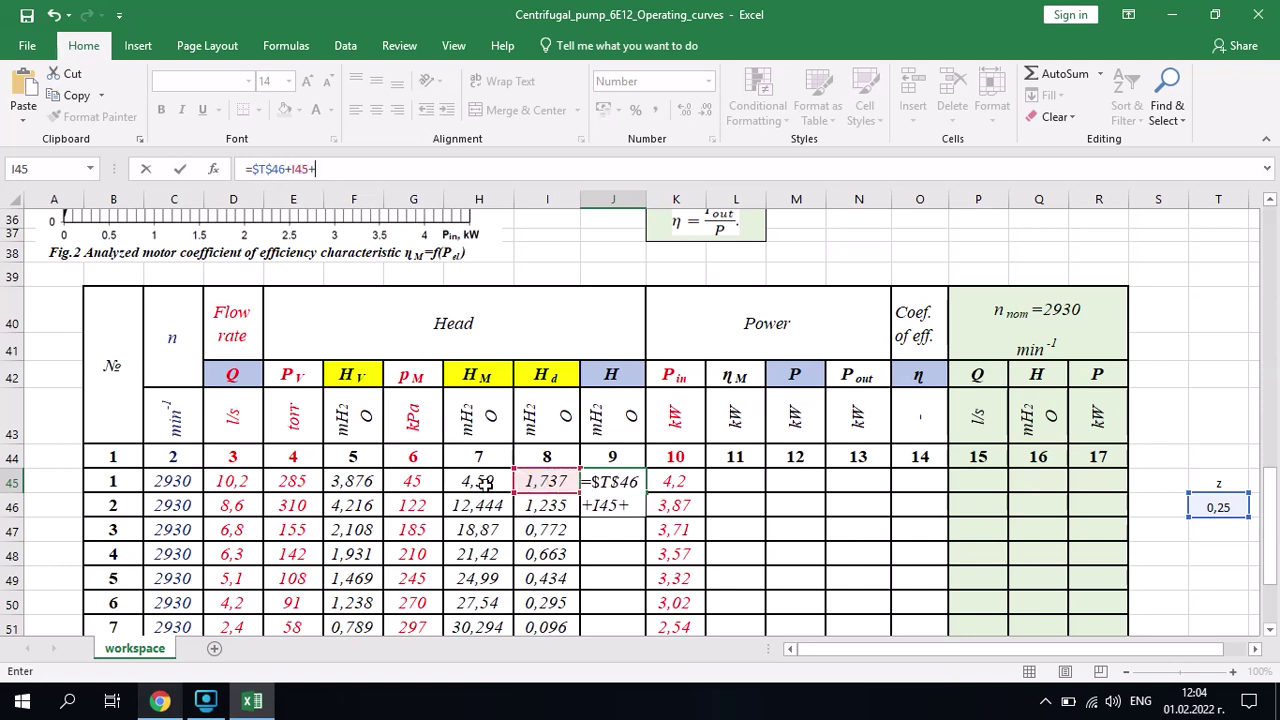
click(472, 483)
text(+)
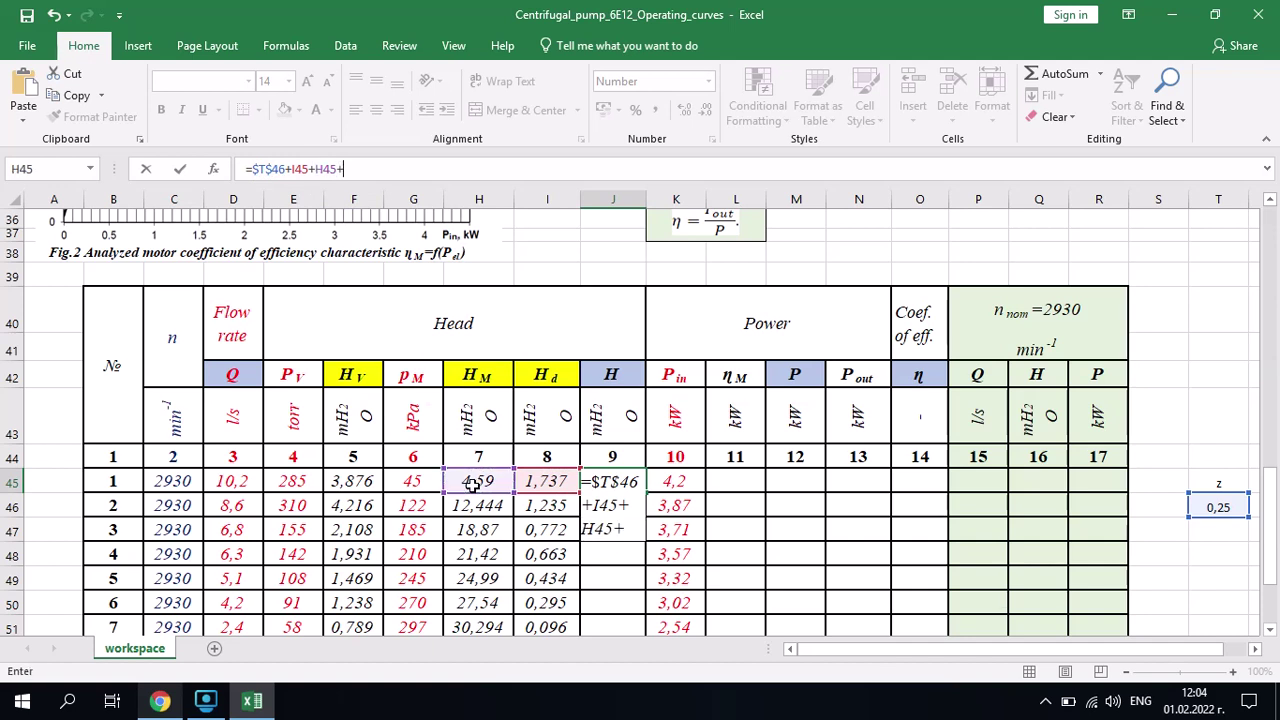
click(370, 481)
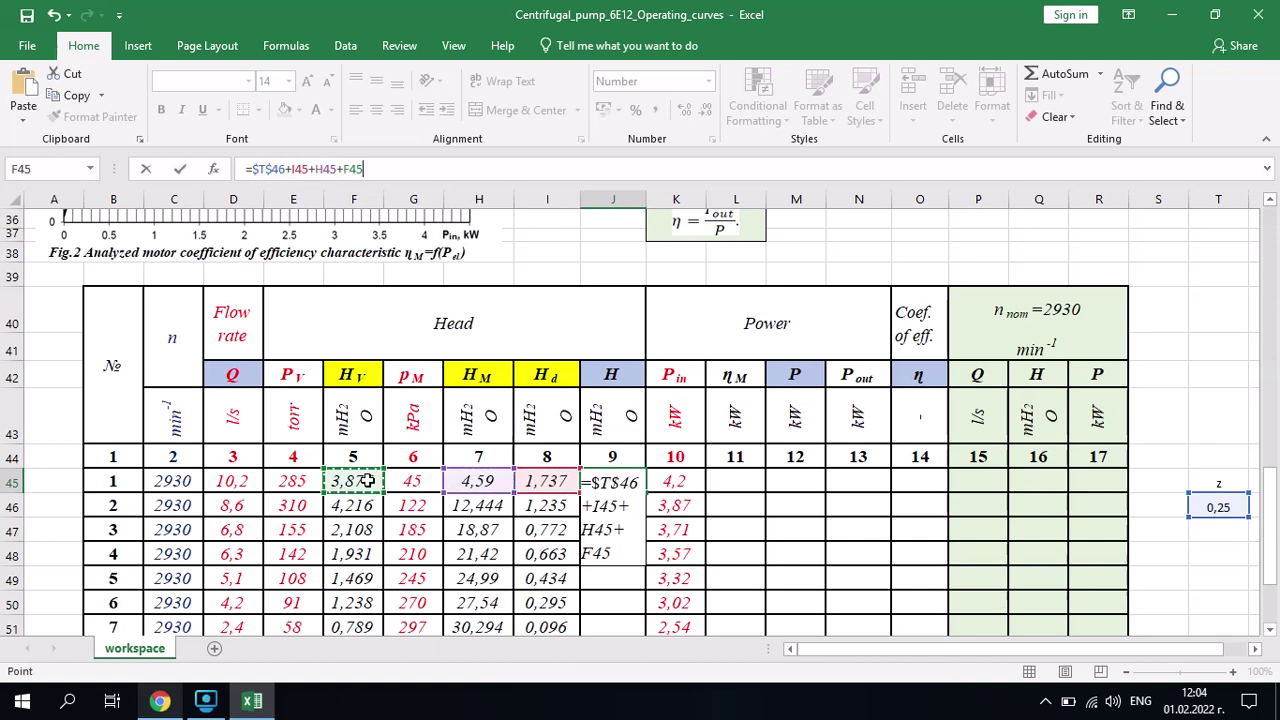
key(Return)
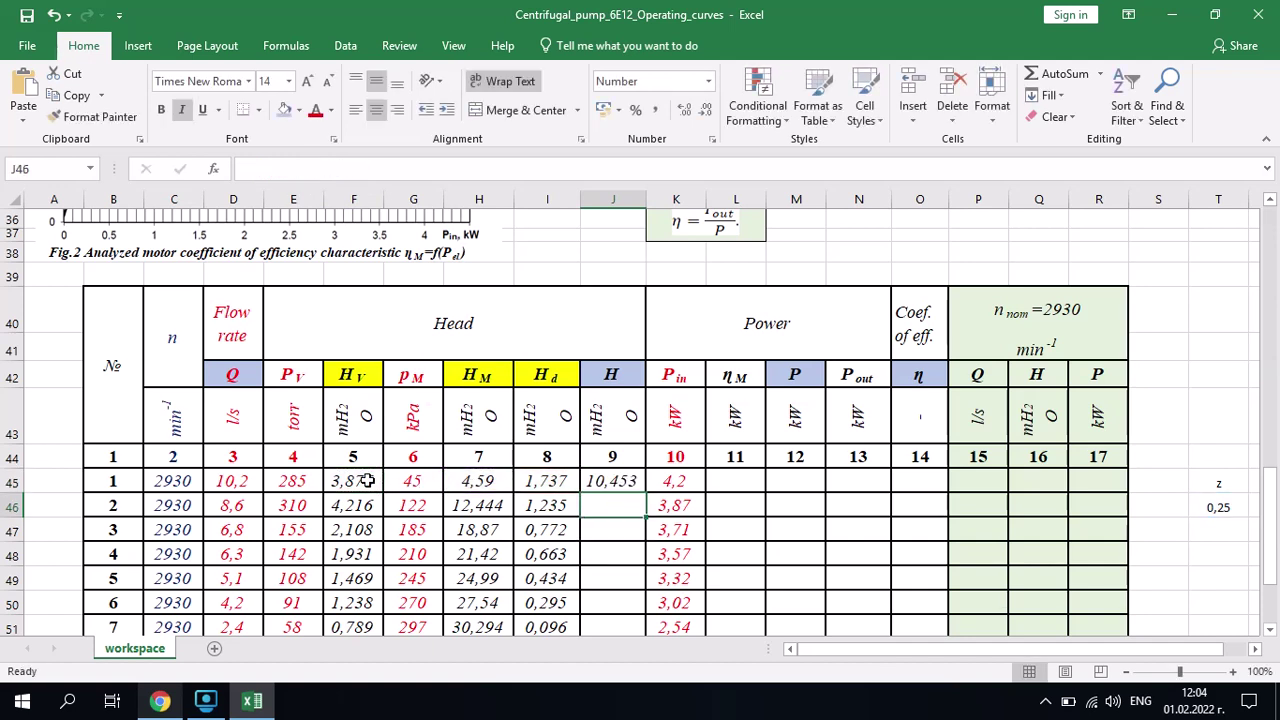
Fill the total head formula from J45 down through J52 and save the workbook.
click(630, 484)
drag(645, 490, 628, 550)
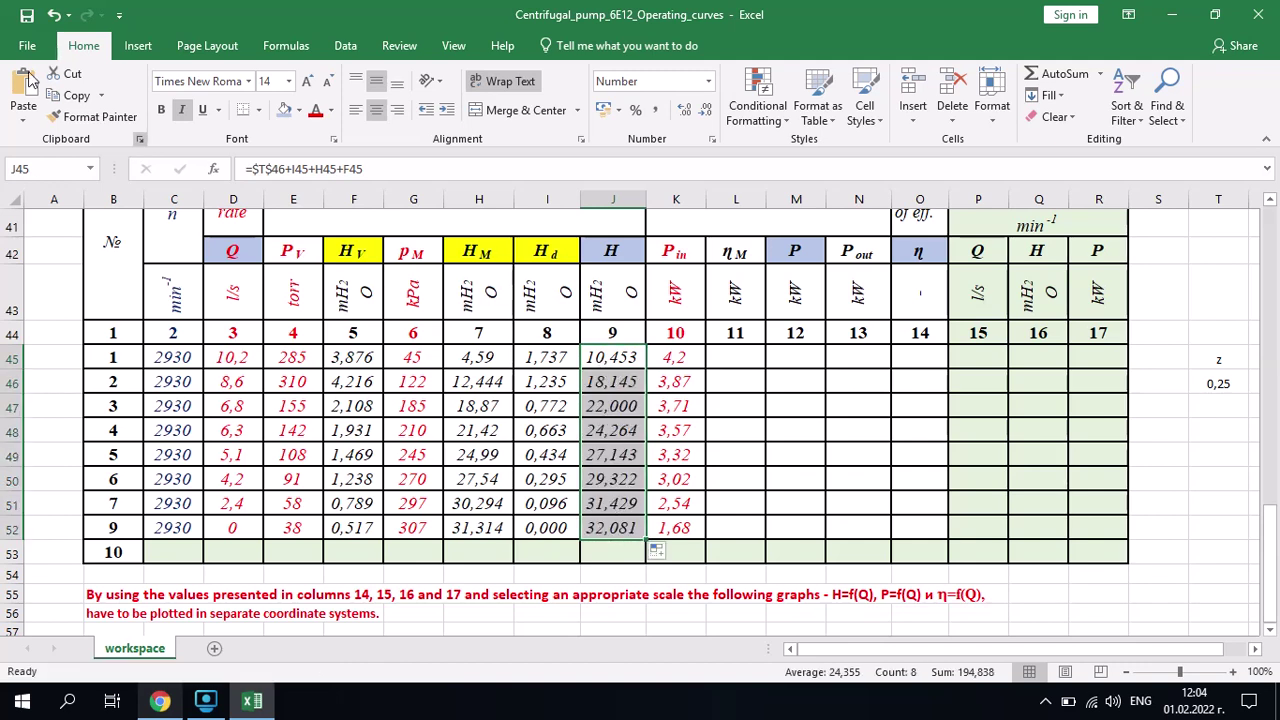
click(27, 16)
Highlight the ηM column header in L42 yellow.
mouse_move(1277, 585)
mouse_down()
mouse_move(1273, 568)
mouse_move(1273, 580)
mouse_up()
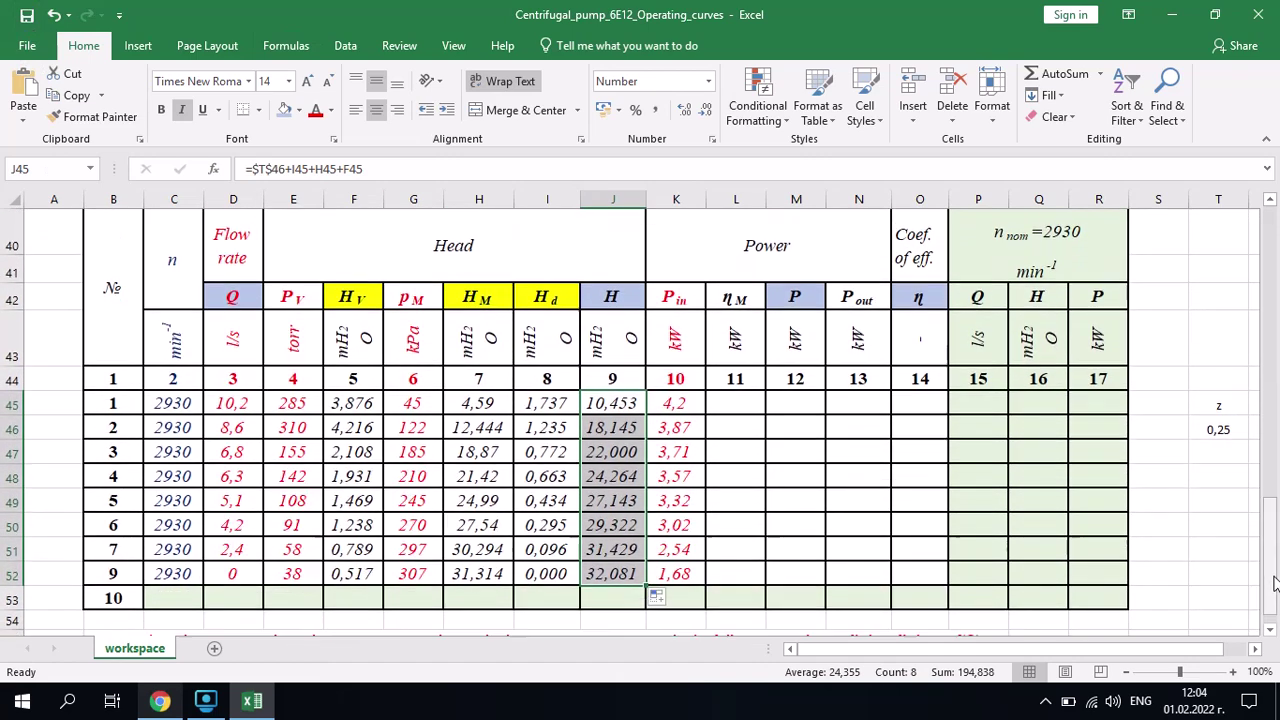
click(736, 292)
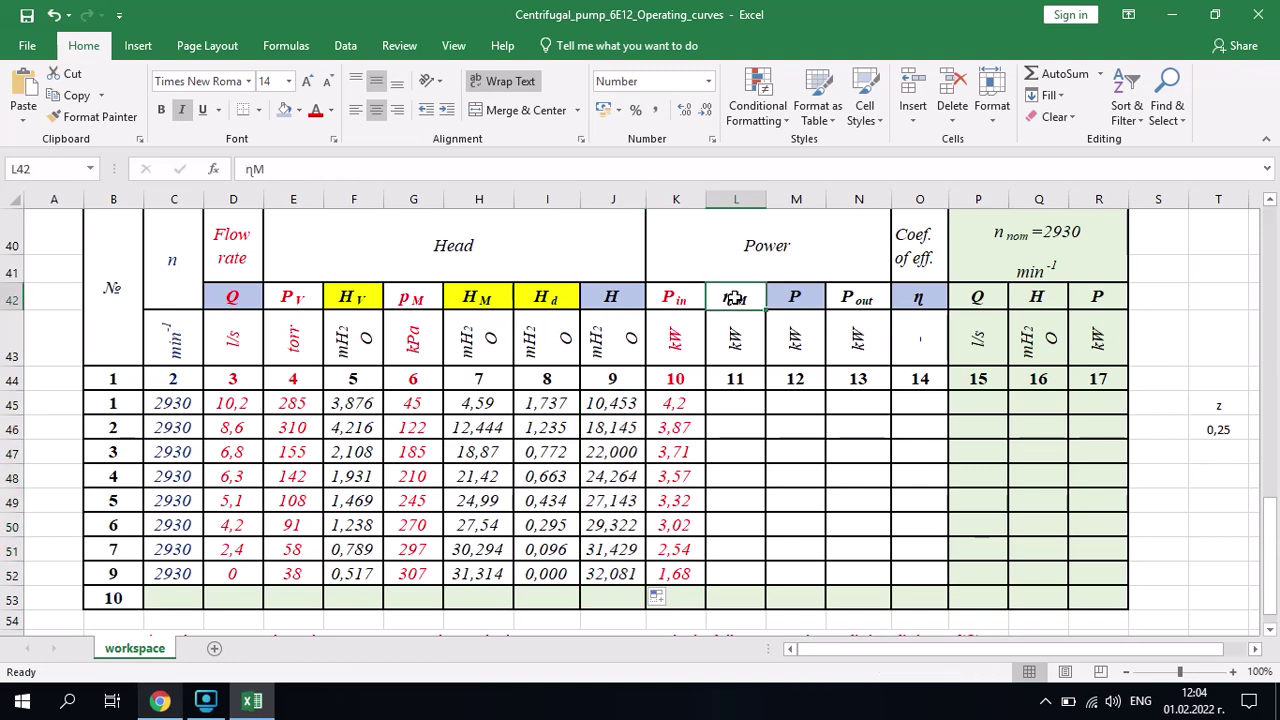
click(299, 111)
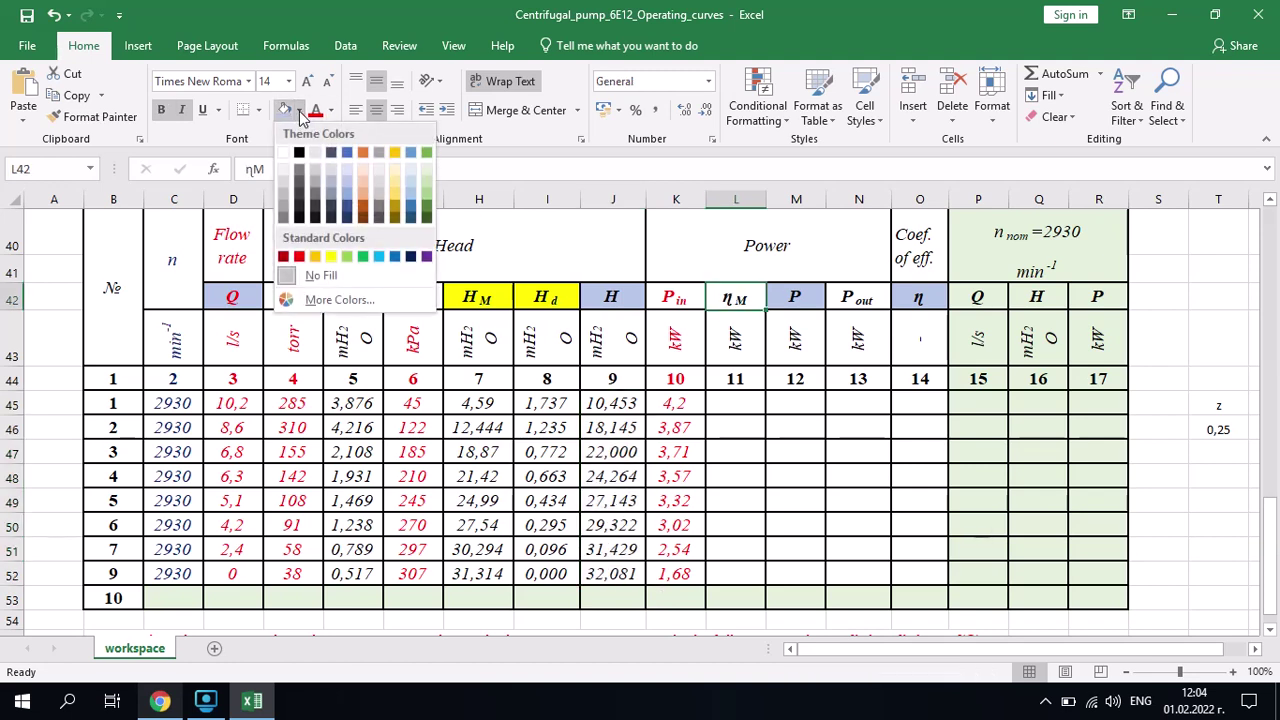
click(333, 258)
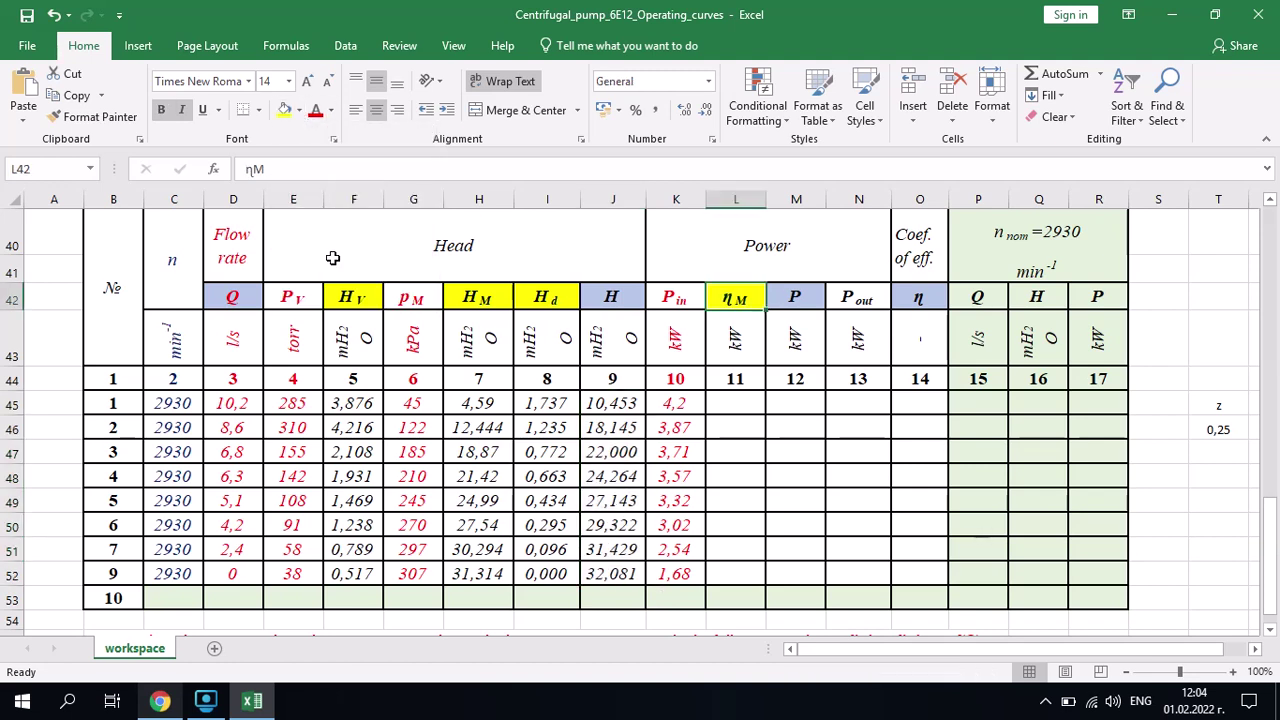
Read the motor efficiency for the 4,2 kW input power from the Fig.2 curve and enter 0,81 in L45.
click(731, 406)
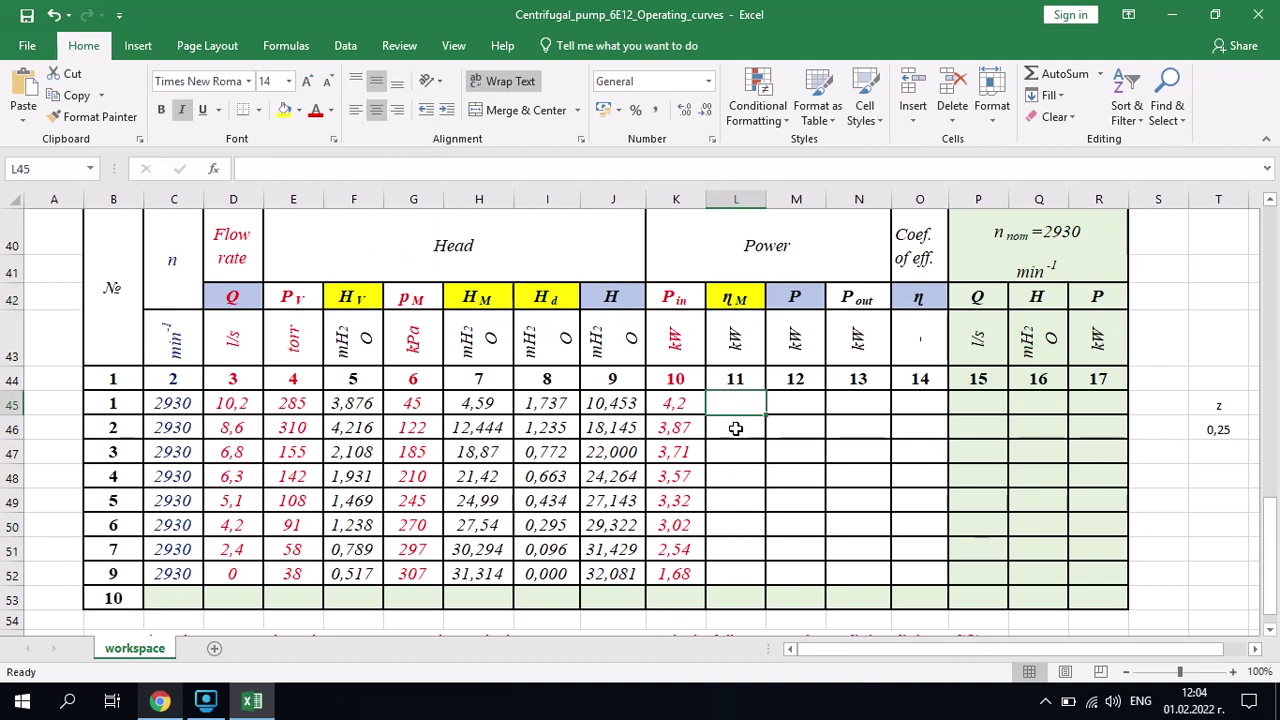
click(680, 403)
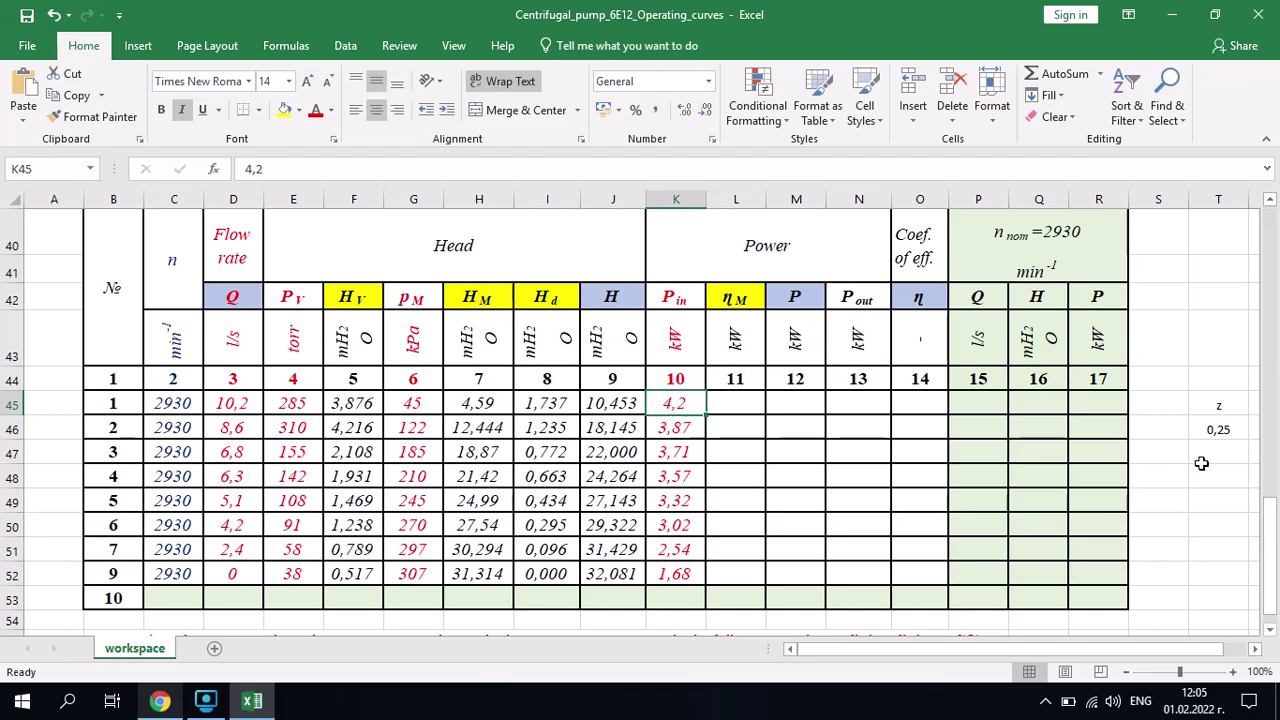
drag(1265, 513, 1267, 395)
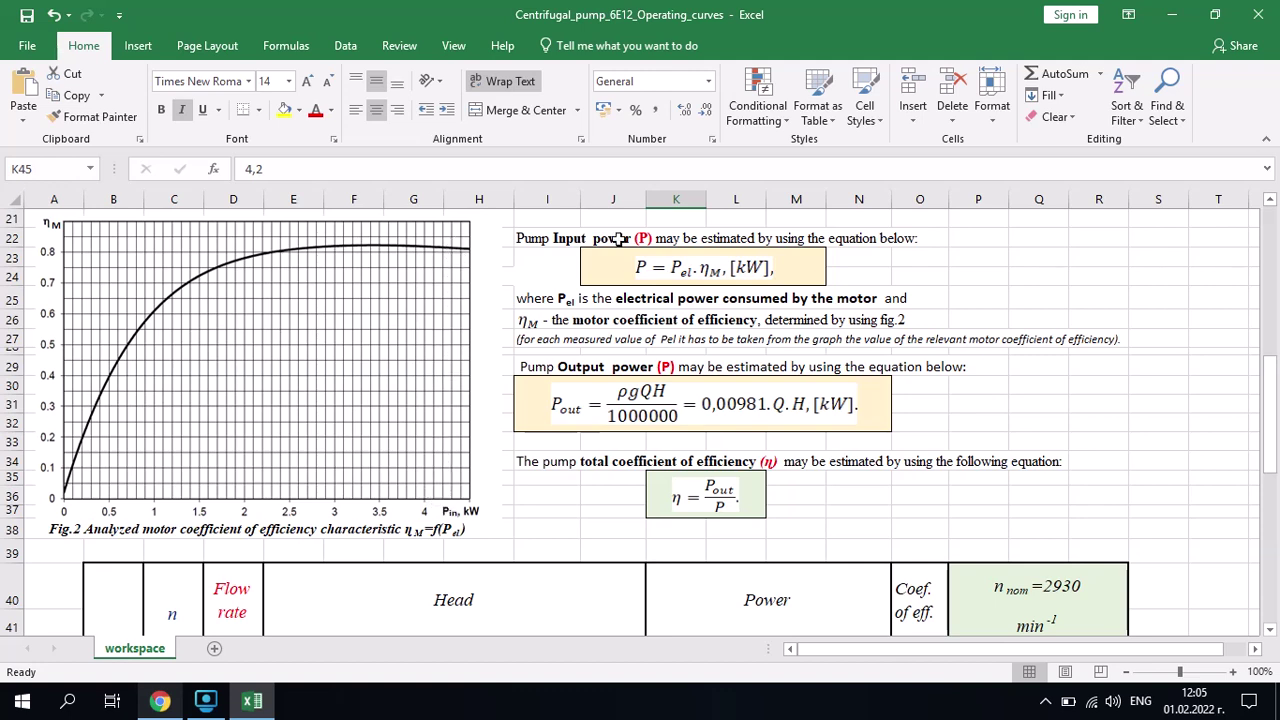
mouse_move(1265, 427)
mouse_down()
mouse_move(1272, 477)
mouse_move(1270, 420)
mouse_up()
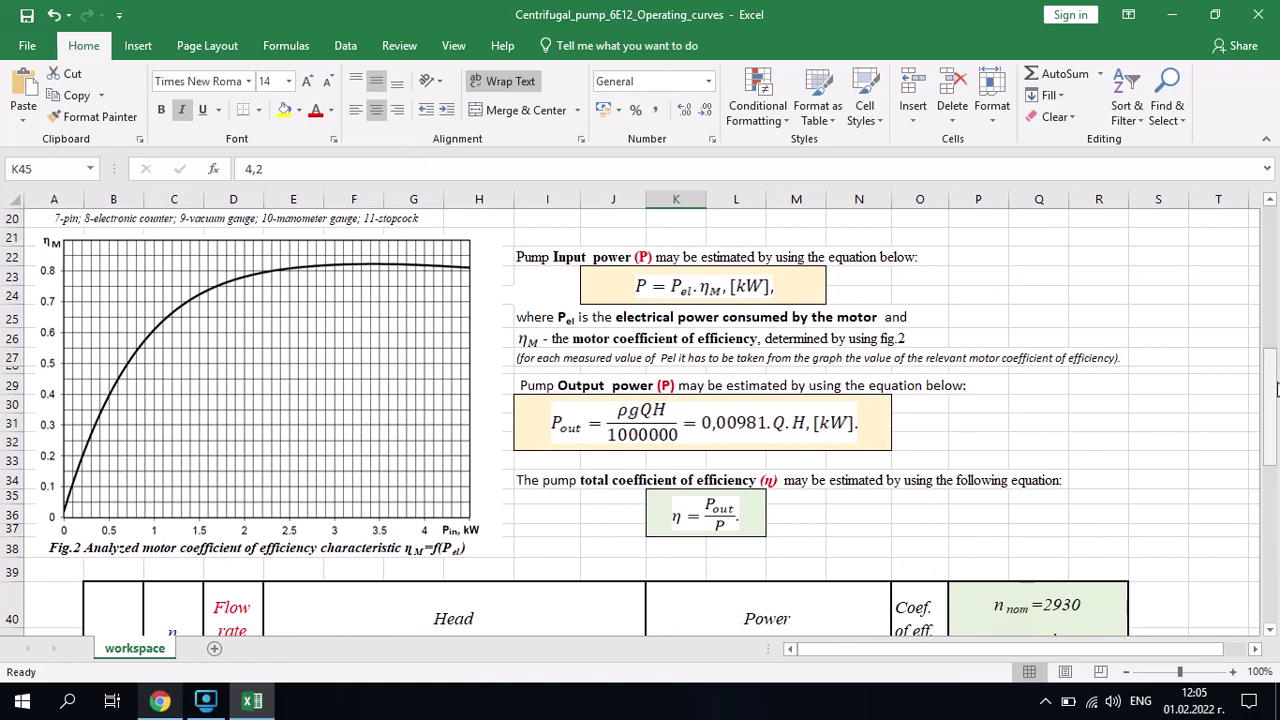
drag(1271, 418, 1274, 482)
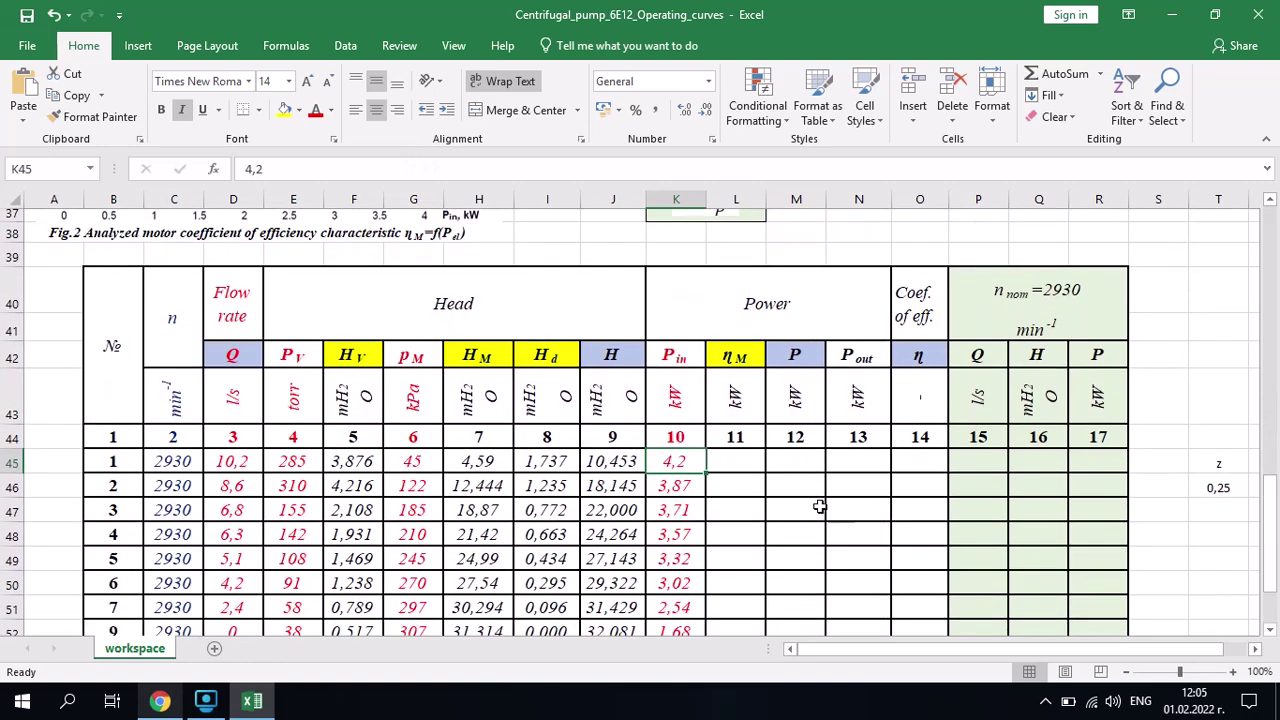
click(746, 462)
text(0)
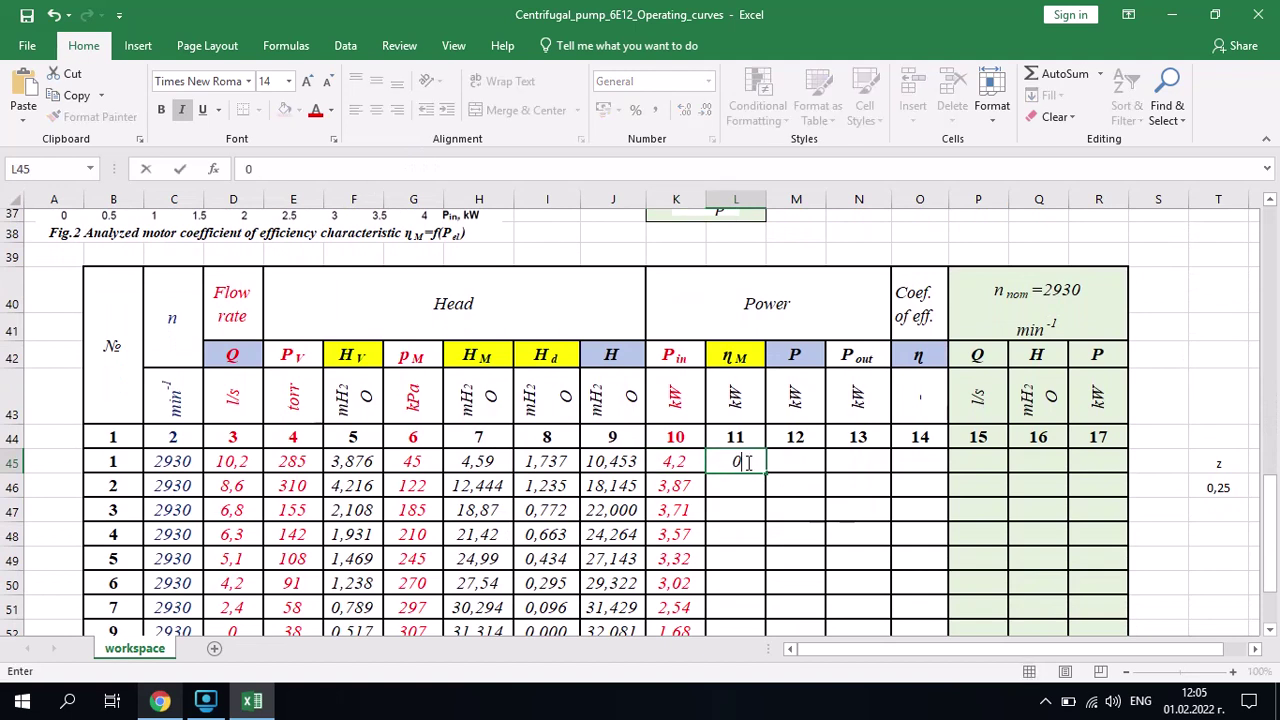
text(,81)
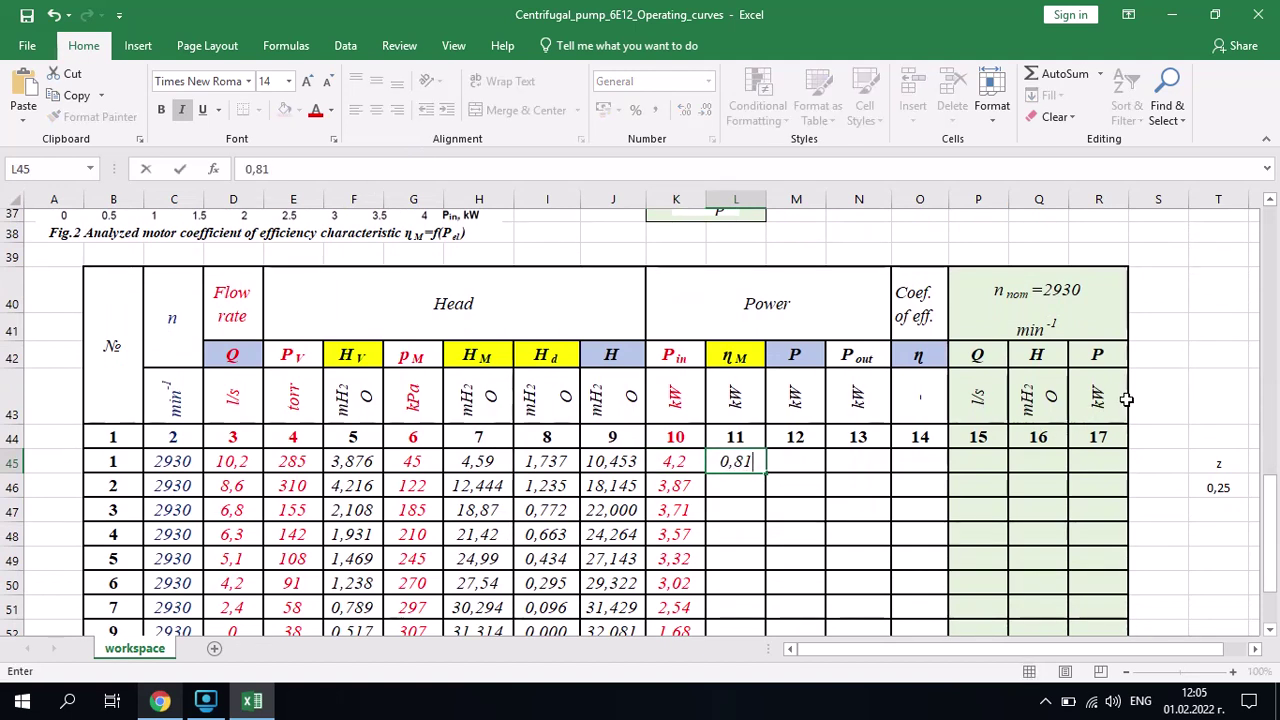
click(1183, 378)
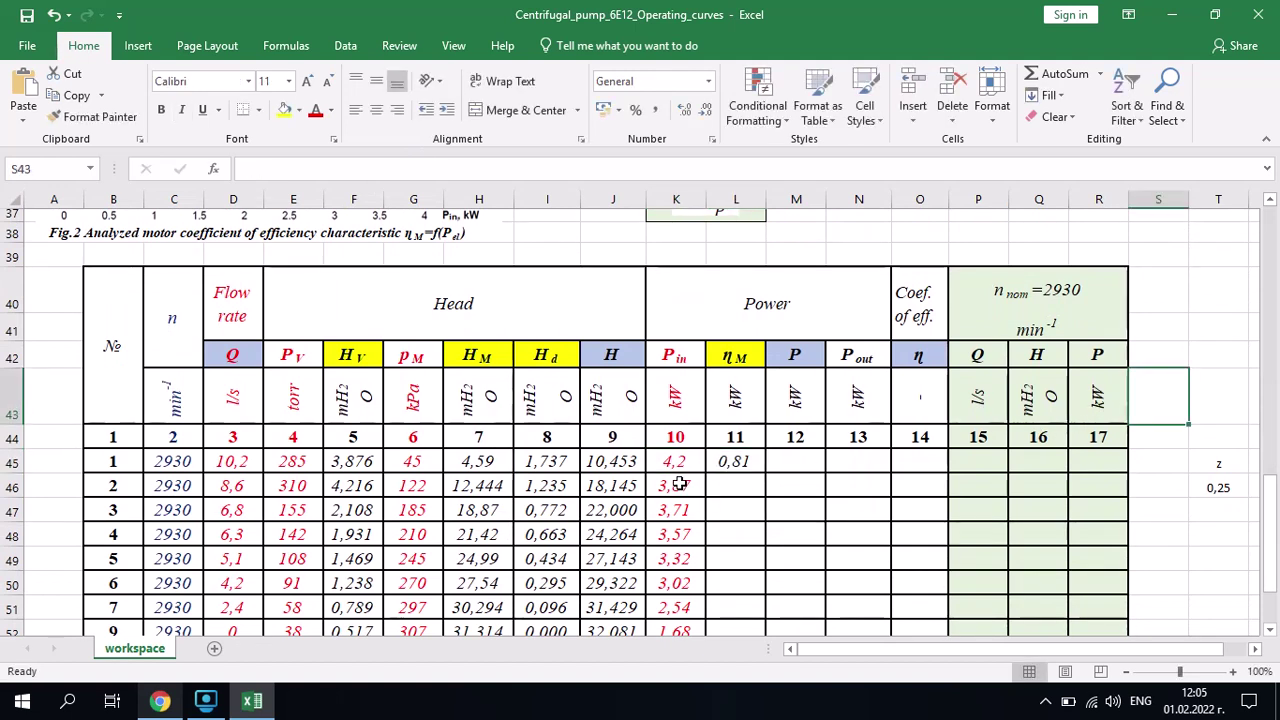
Check the Fig.2 curve for the input powers in K46 to K50 and enter the motor efficiency 0,82 in L46.
drag(679, 484, 677, 582)
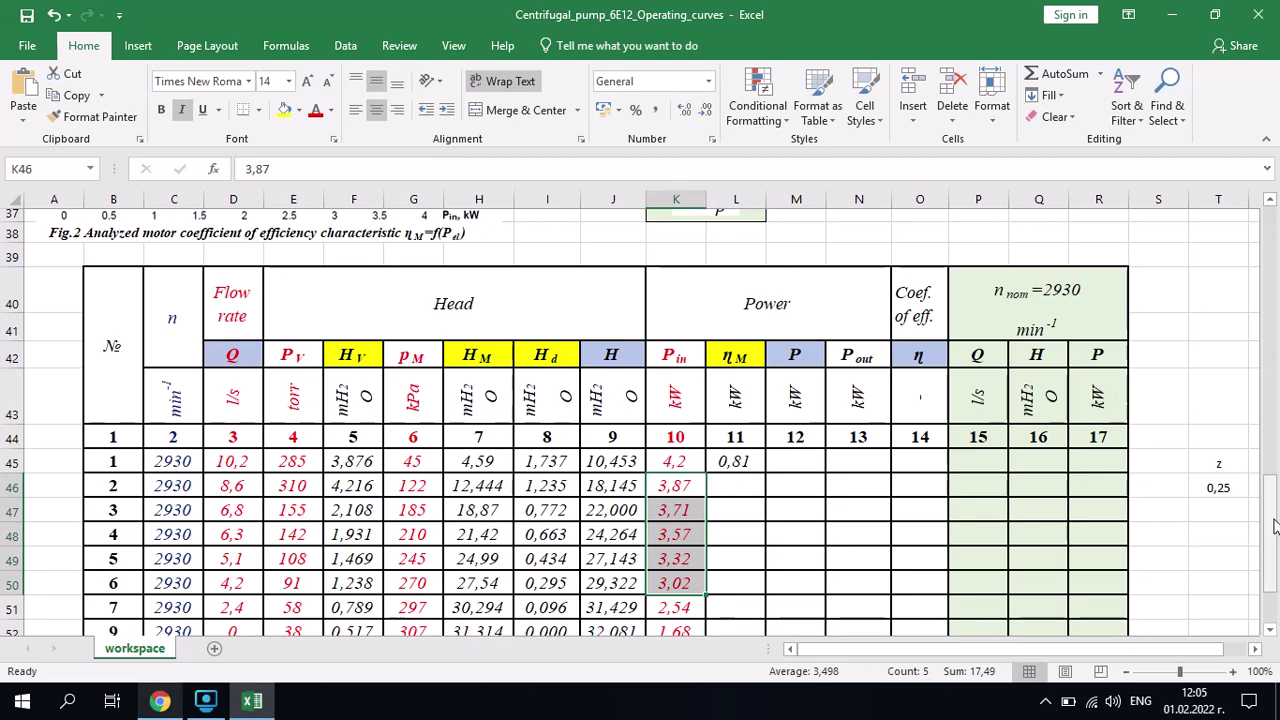
drag(1272, 520, 1270, 398)
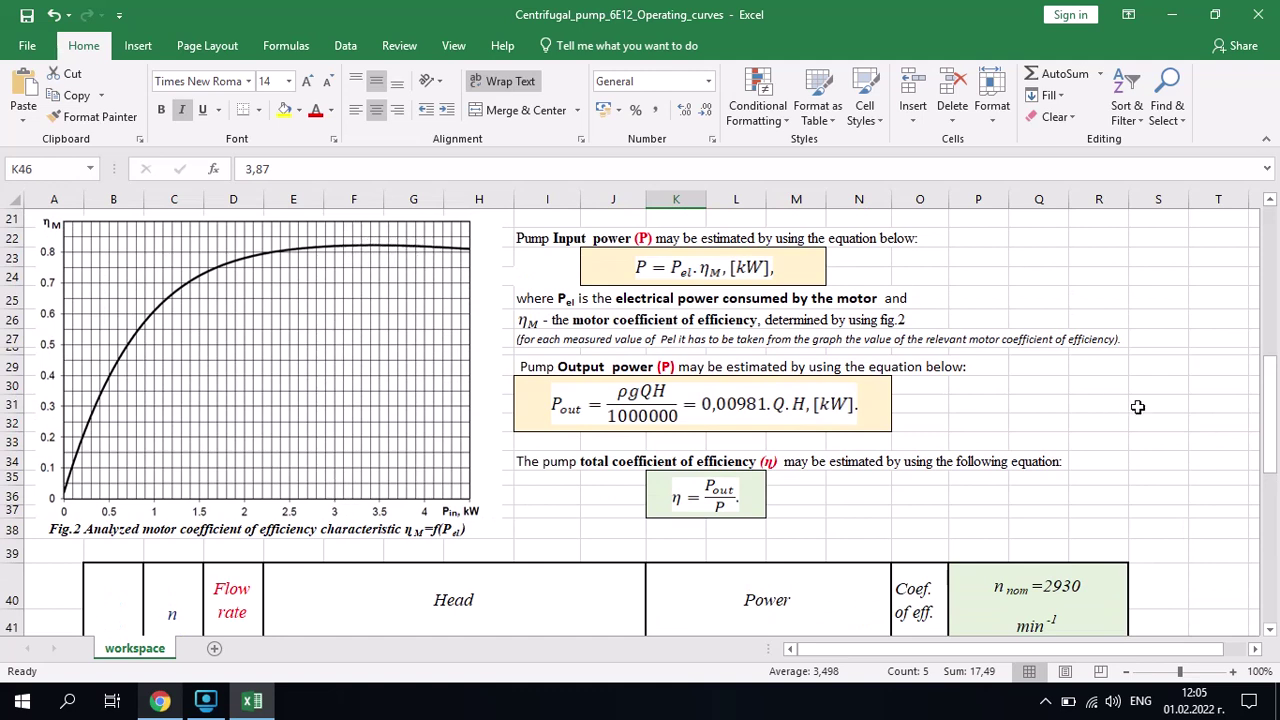
drag(1272, 395, 1273, 521)
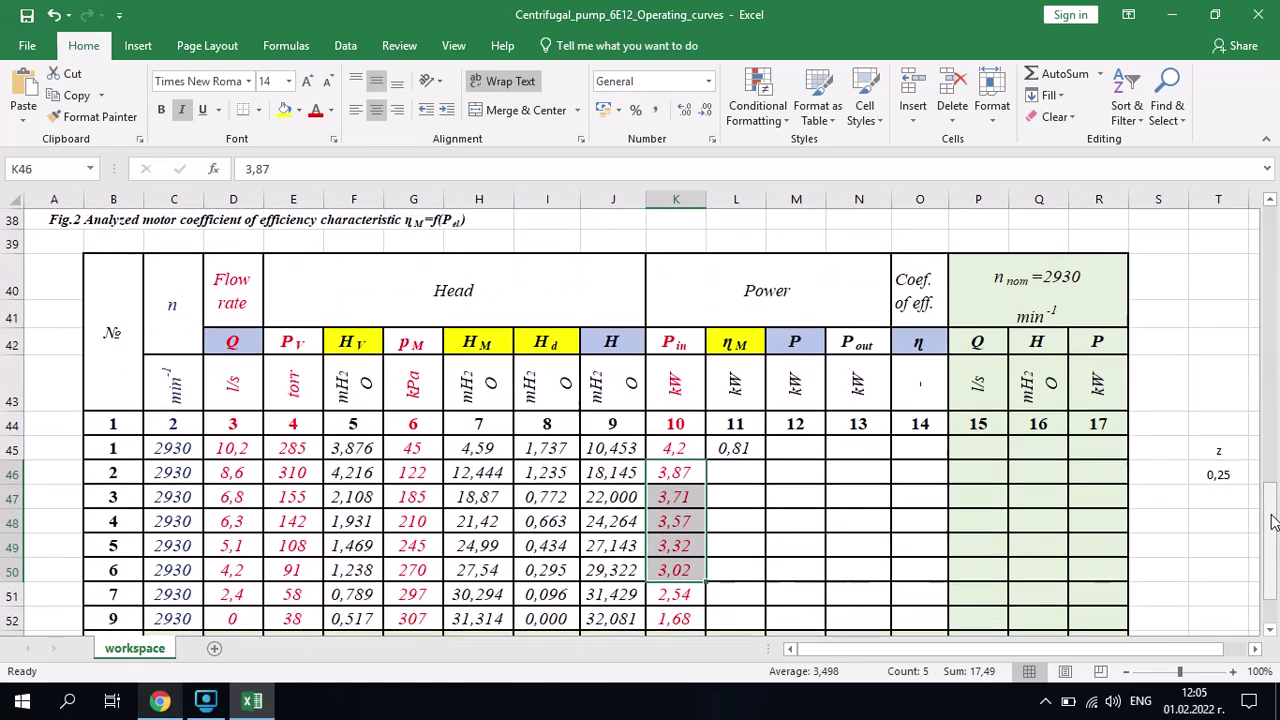
click(748, 474)
text(0)
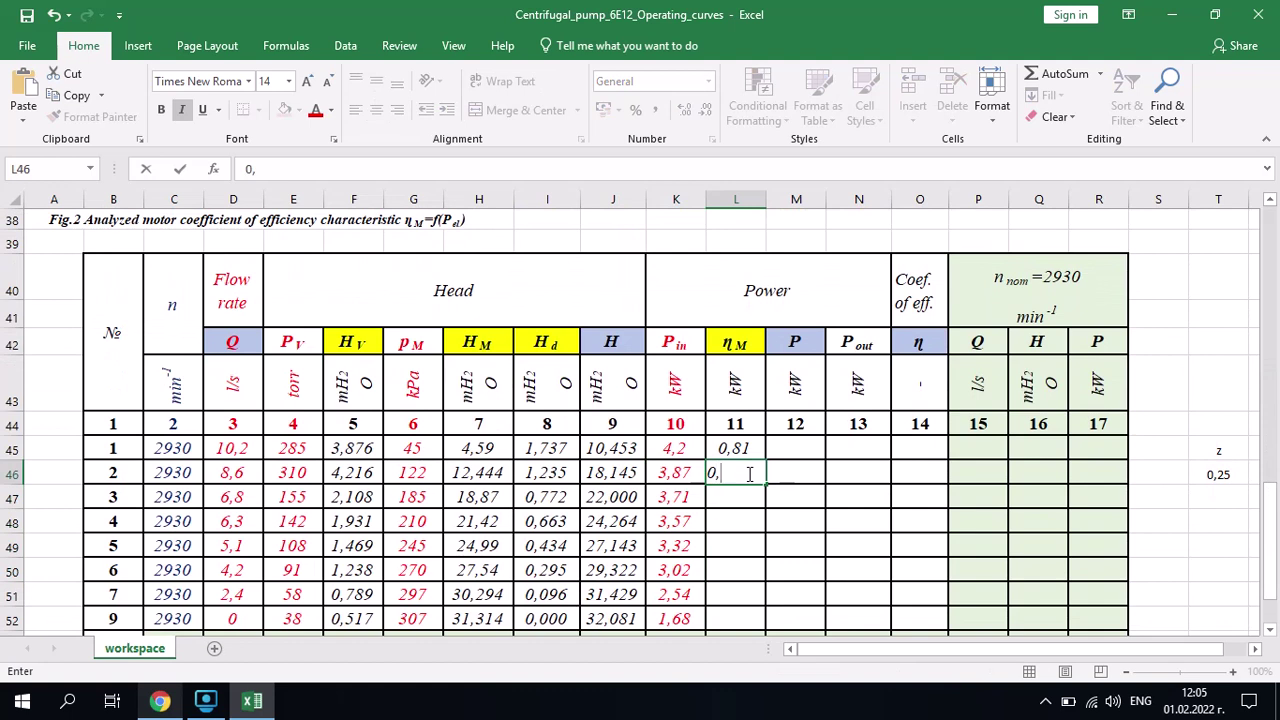
text(,82)
key(Return)
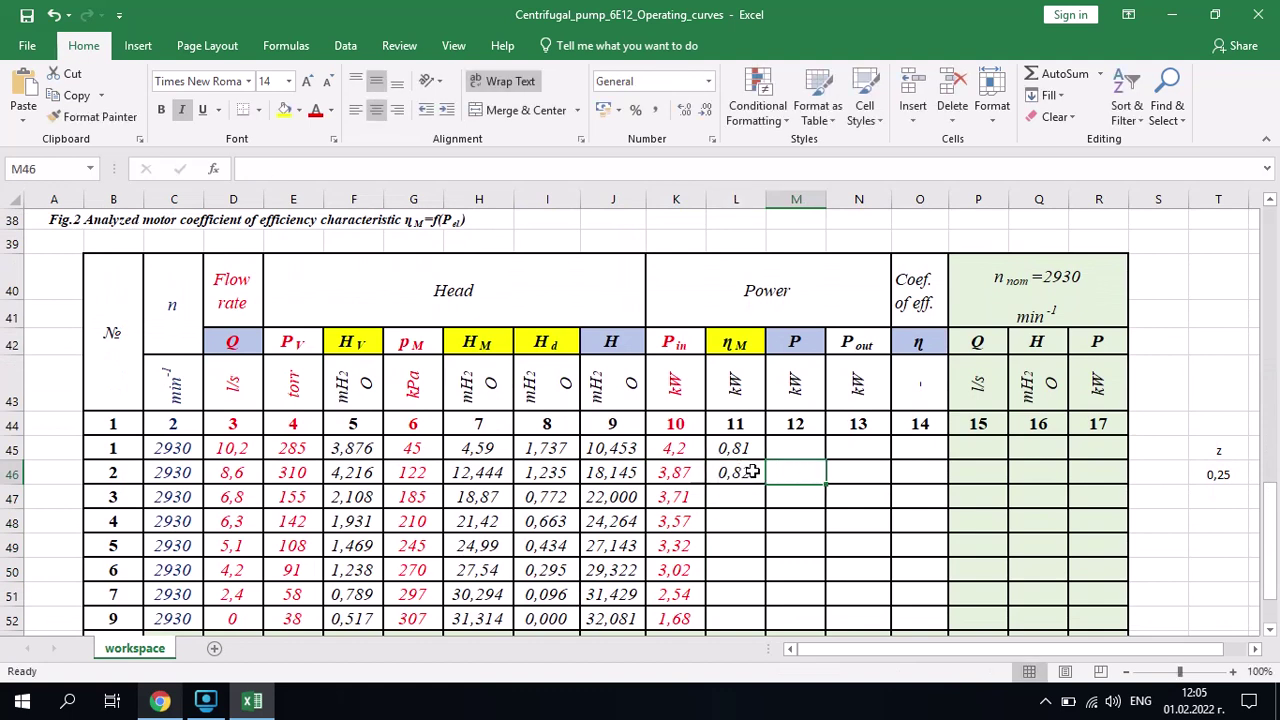
Copy the 0,82 motor efficiency from L46 down through L50.
click(748, 474)
drag(763, 484, 749, 571)
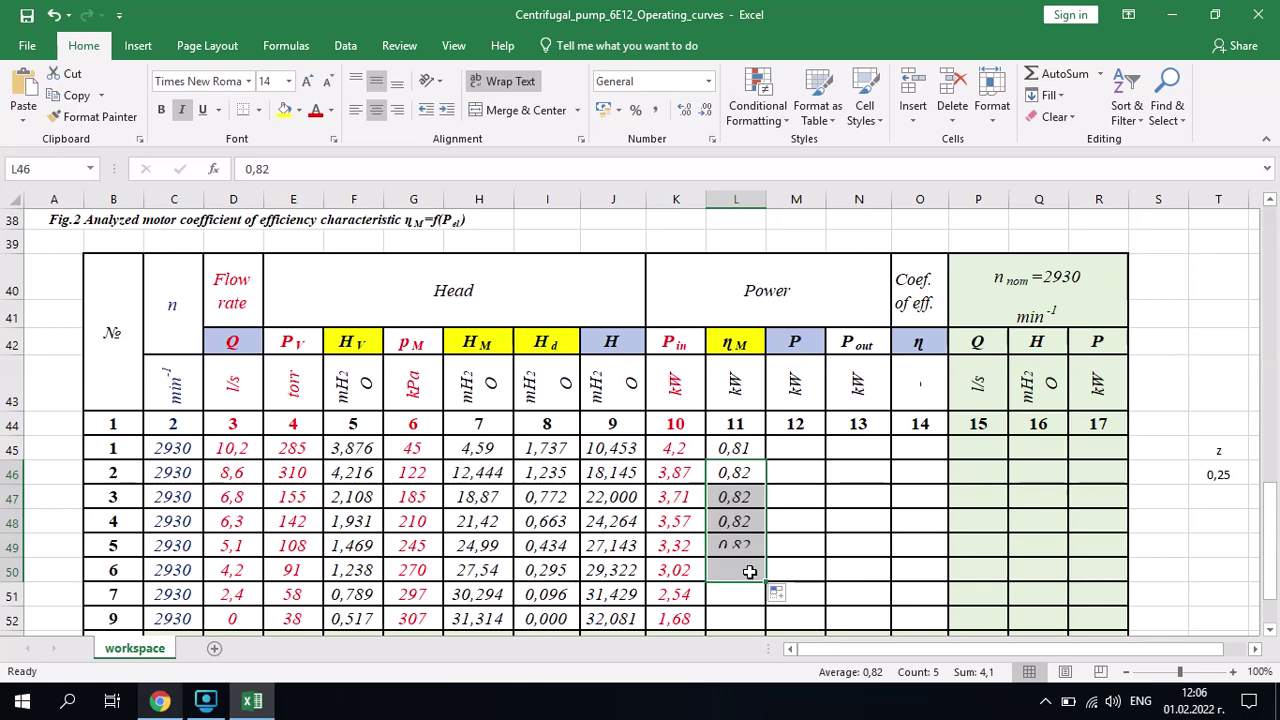
click(1210, 540)
Read the motor efficiency for the 2,54 kW input power from the Fig.2 curve and enter 0,8 in L51.
drag(1272, 515, 1274, 545)
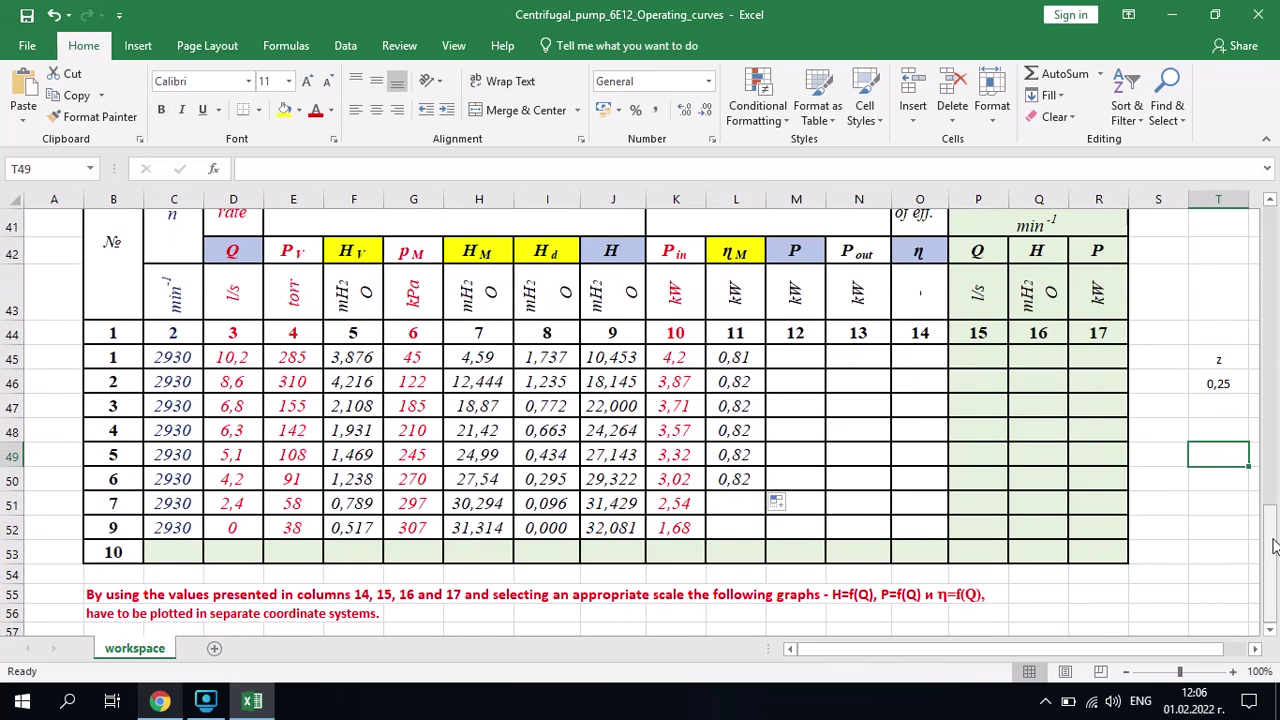
click(683, 503)
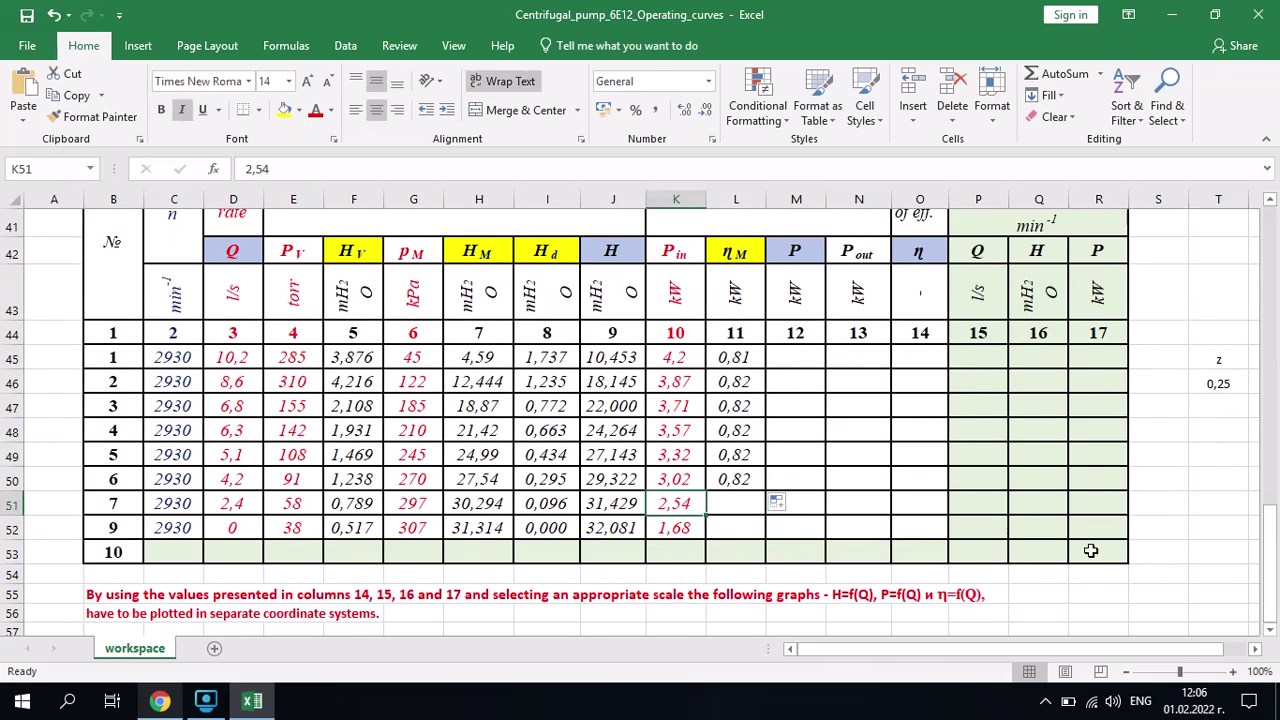
drag(1270, 556, 1270, 429)
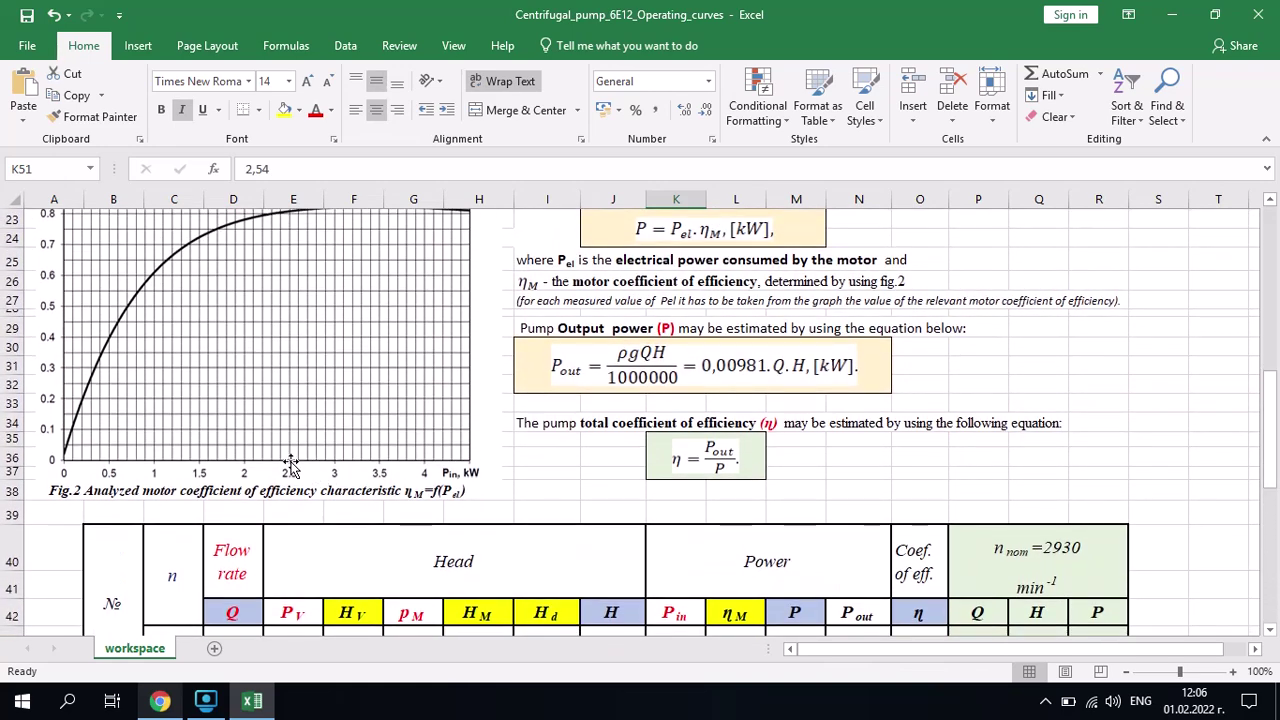
drag(1275, 452, 1272, 440)
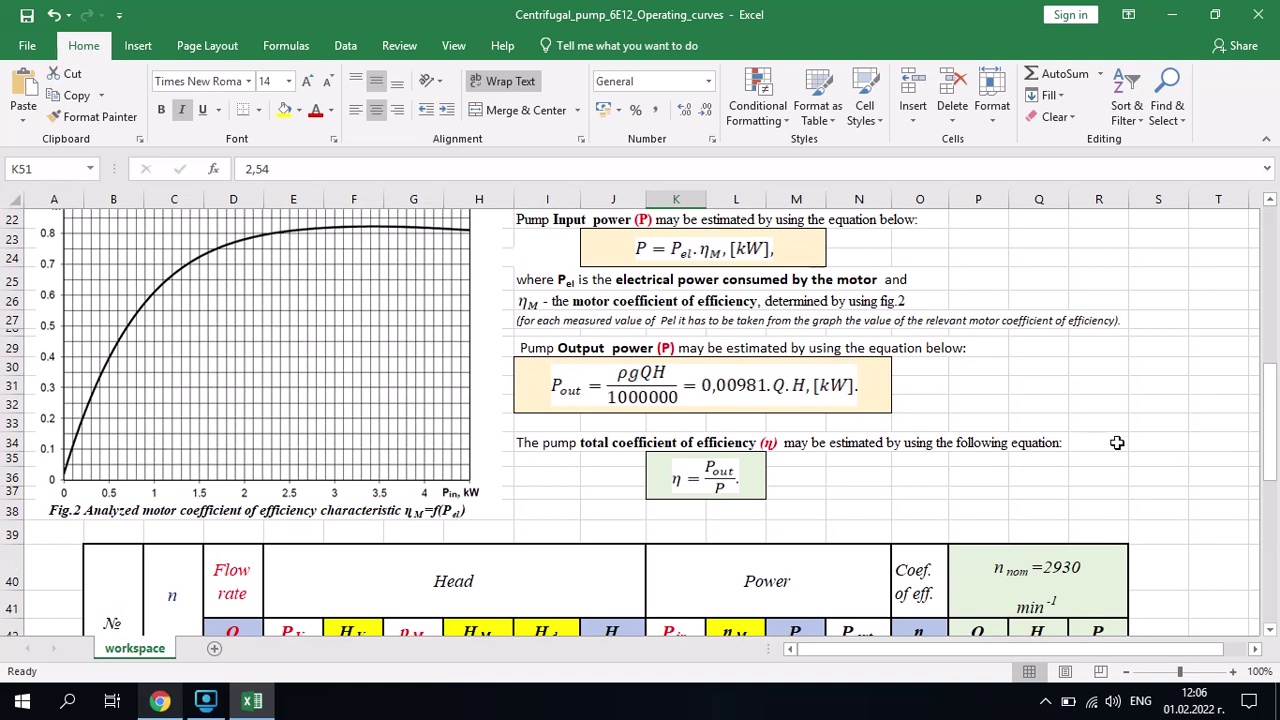
drag(1278, 424, 1276, 400)
drag(1270, 440, 1272, 536)
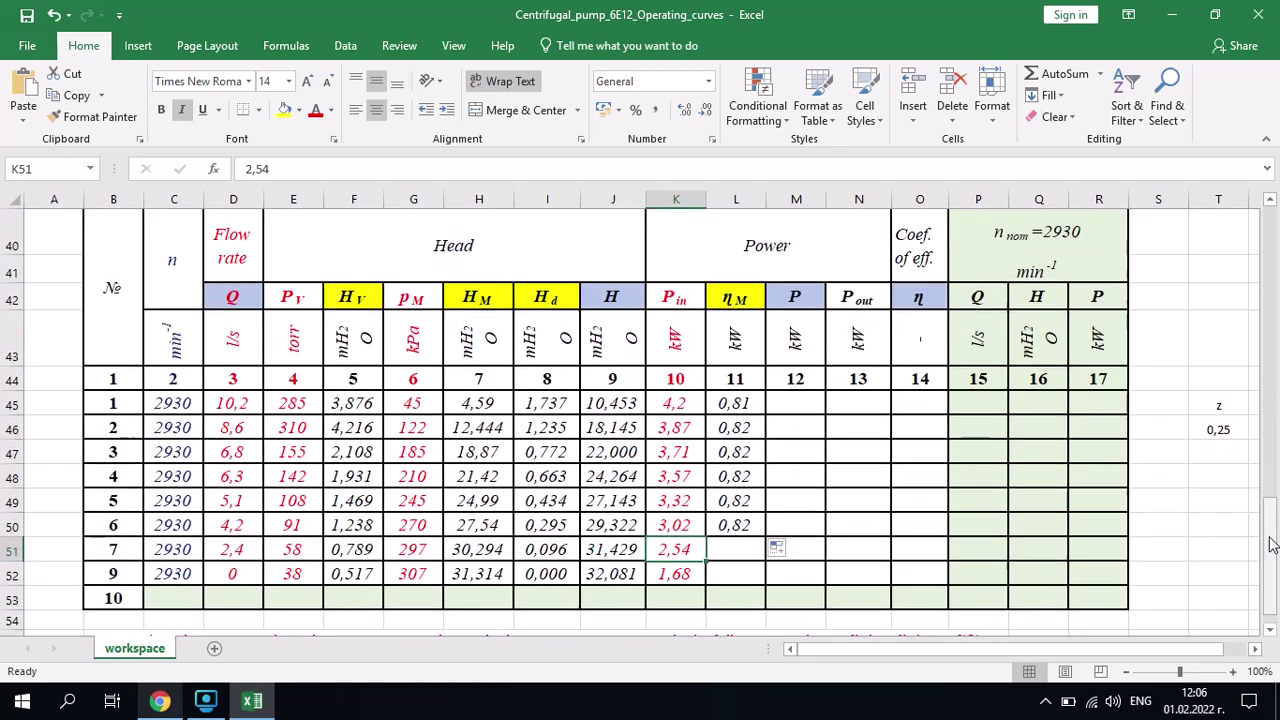
click(728, 547)
text(0,8)
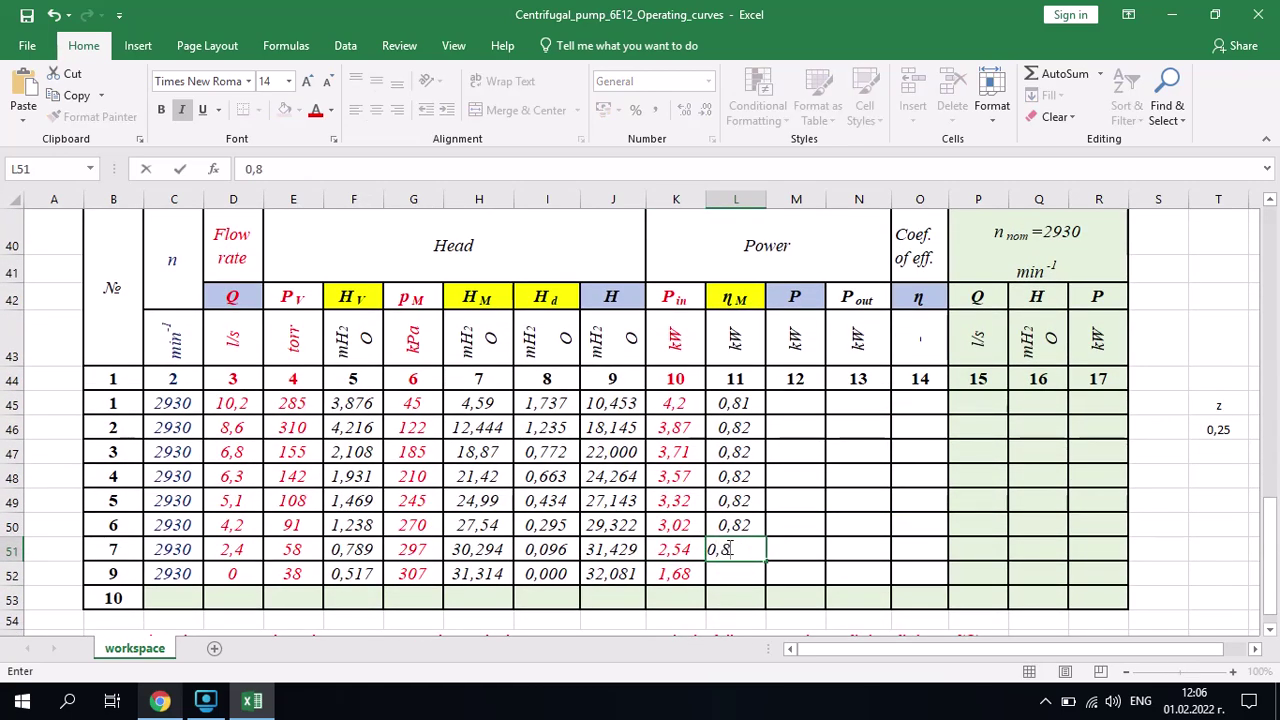
click(1170, 546)
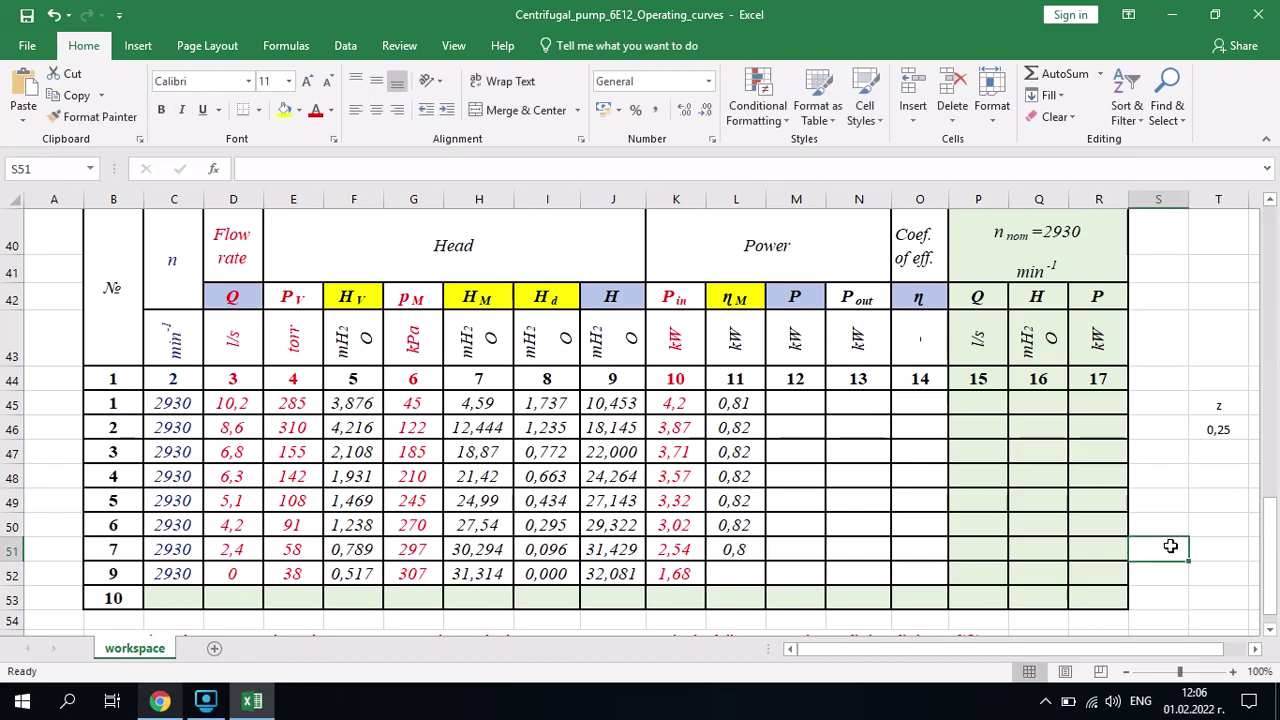
Read the motor efficiency for 1,68 kW from the Fig.2 curve, enter 0,75 in L52 and save the workbook.
drag(1271, 556, 1273, 386)
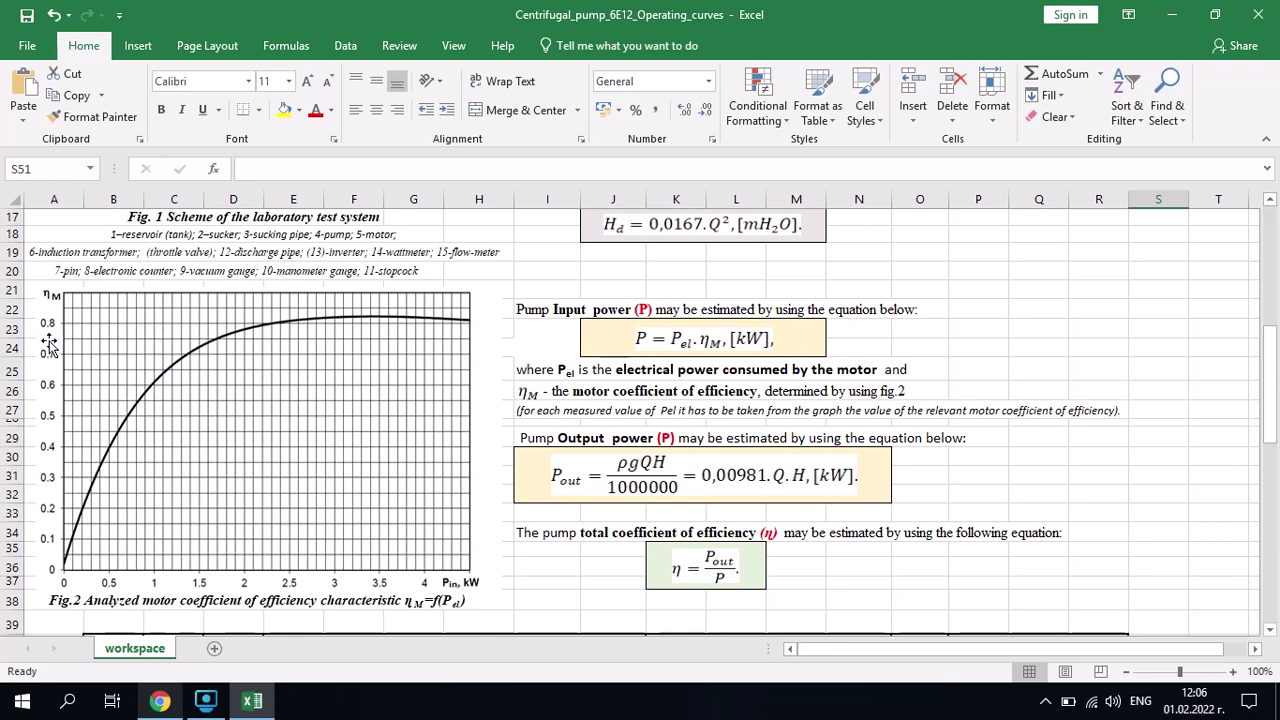
drag(1268, 430, 1260, 543)
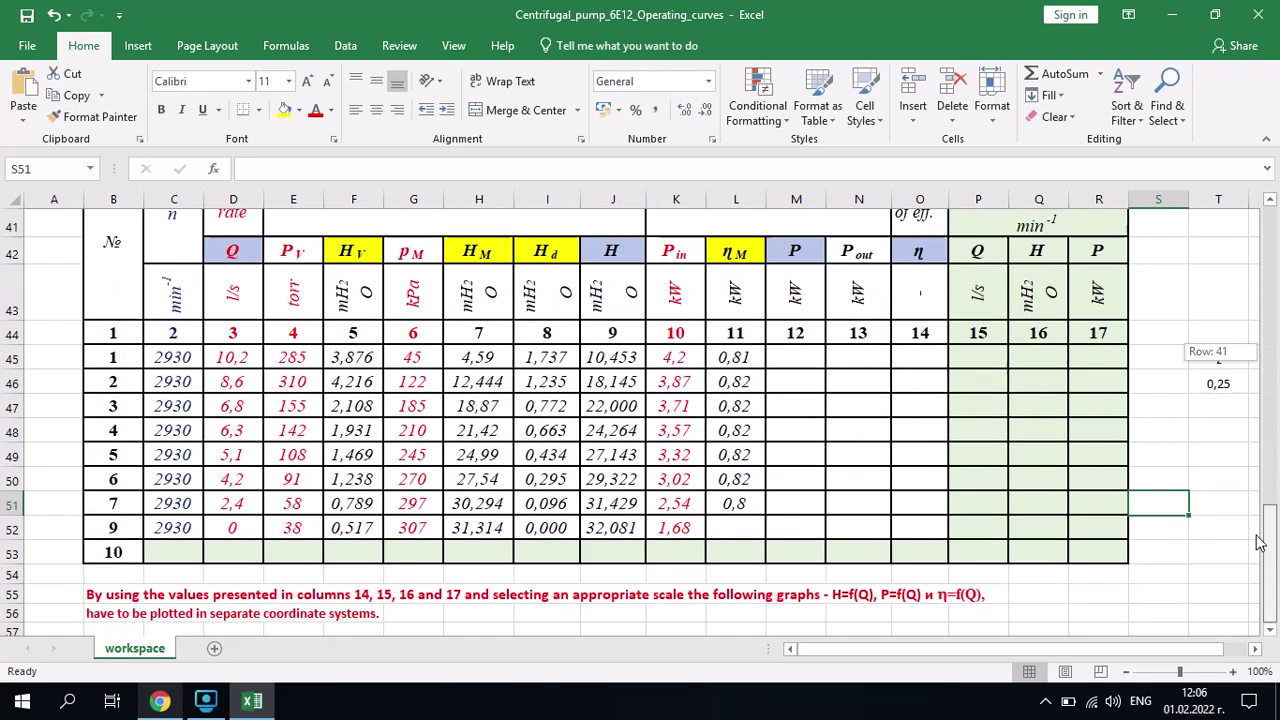
click(742, 528)
text(0,75)
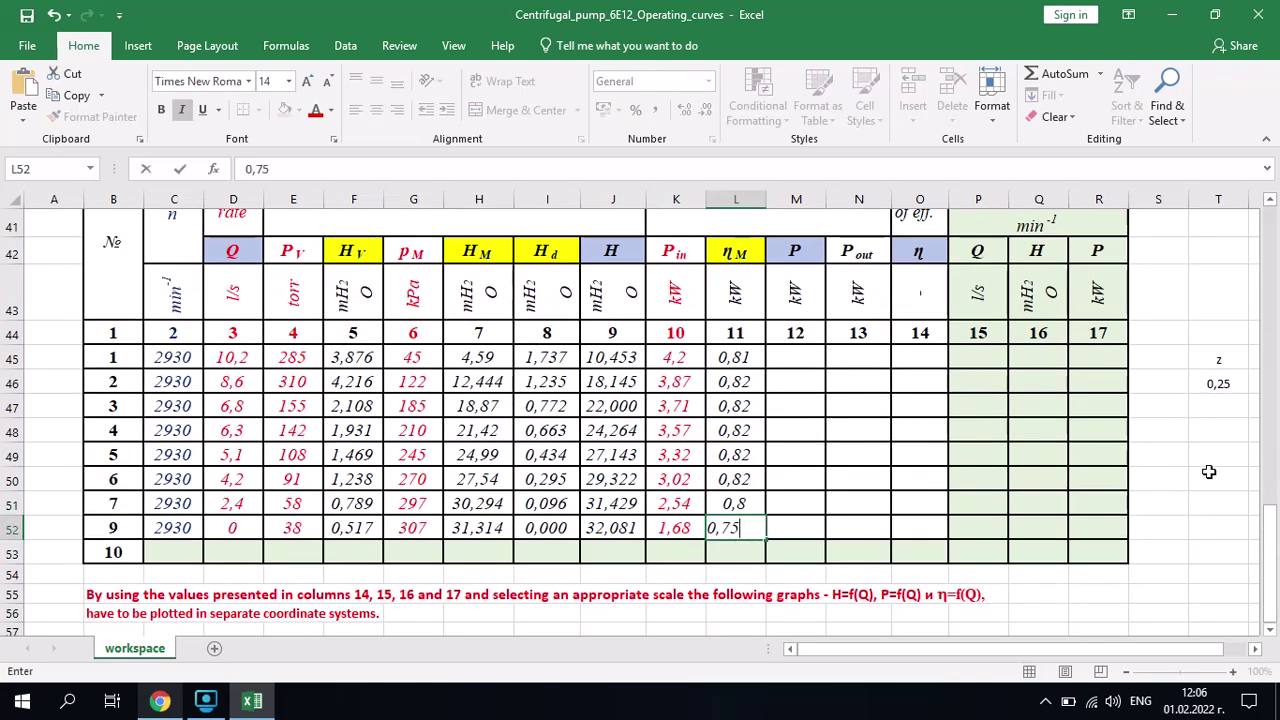
click(1209, 472)
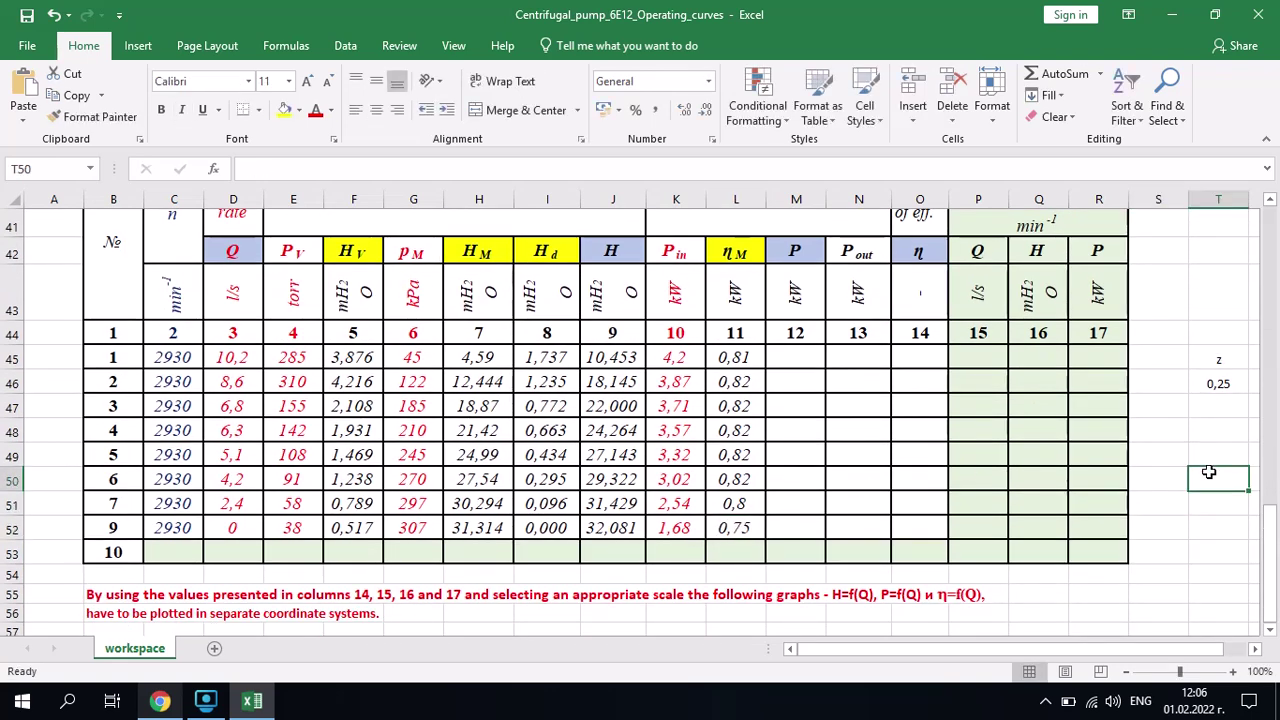
click(27, 17)
Check the pump input power equation and enter the formula =L45*K45 in M45.
click(795, 355)
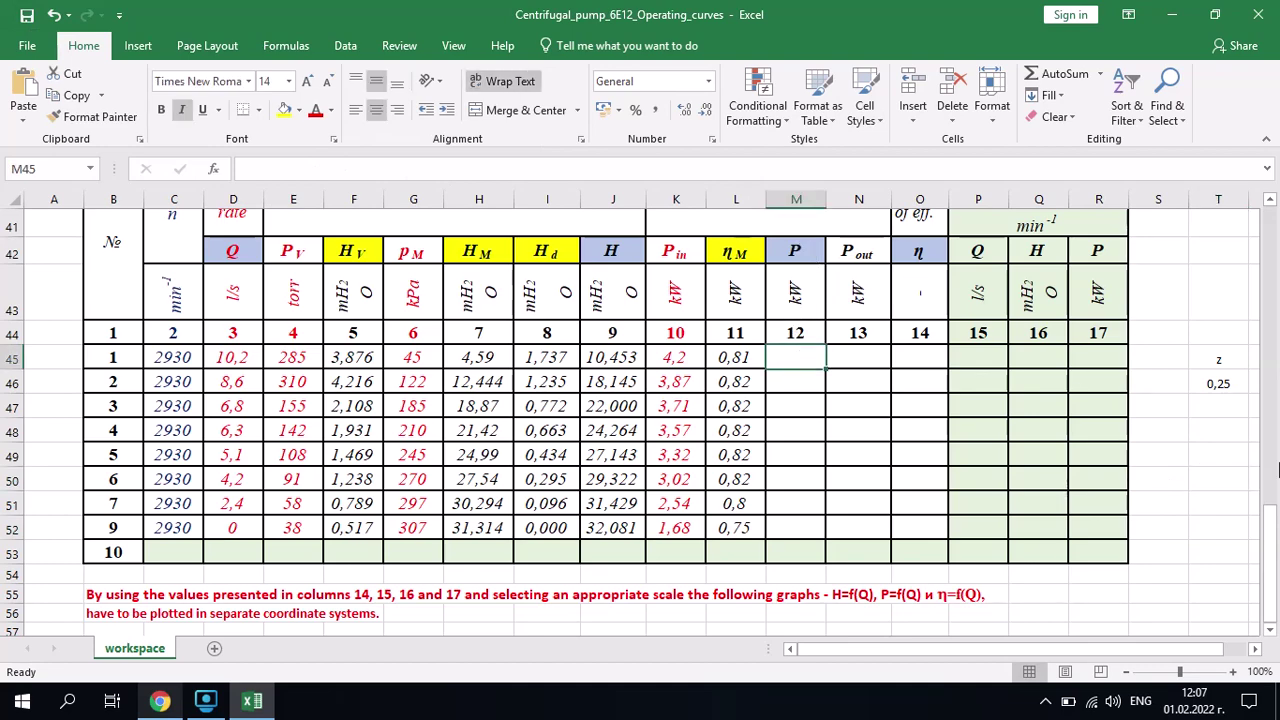
drag(1276, 582, 1276, 440)
click(712, 252)
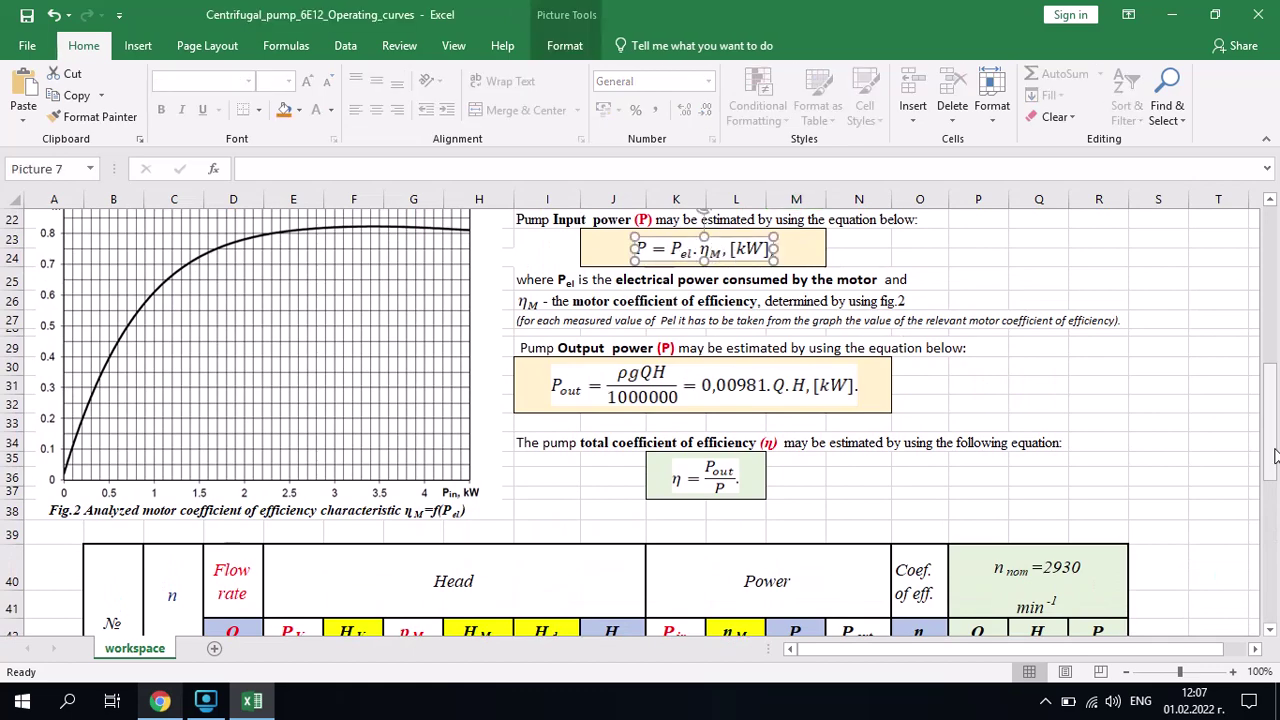
drag(1276, 442, 1276, 520)
click(812, 453)
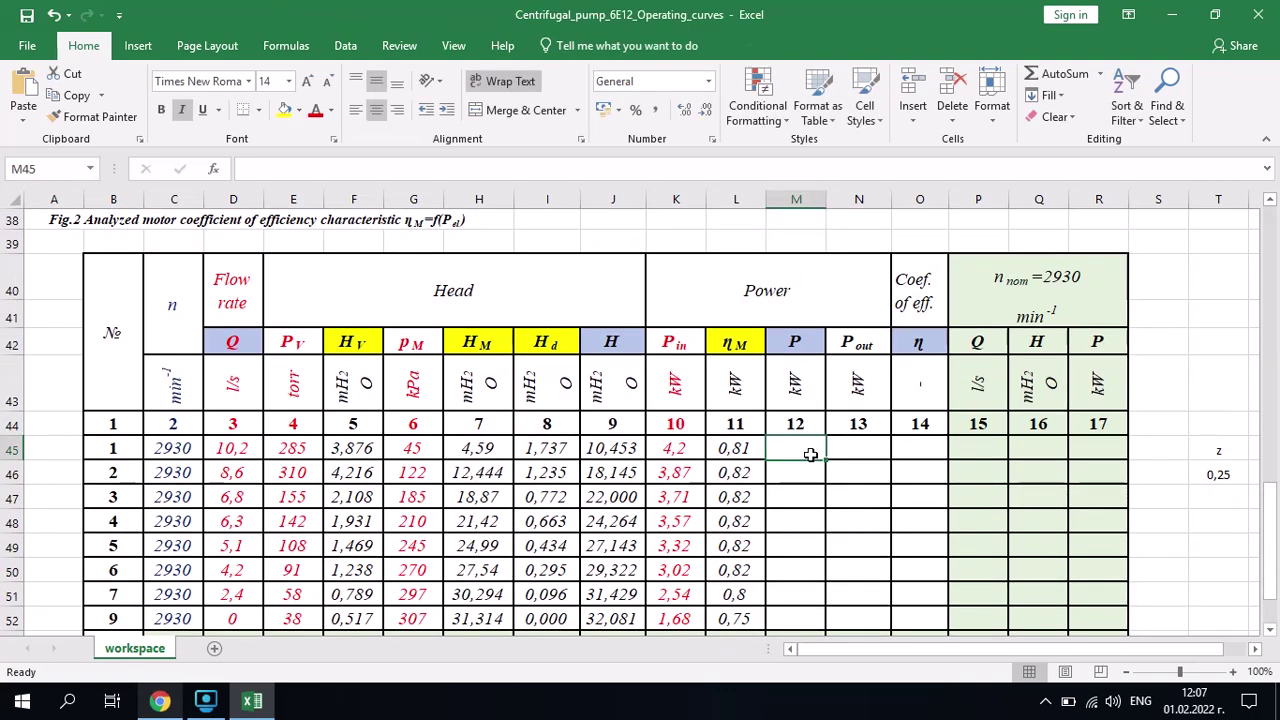
text(=)
click(740, 449)
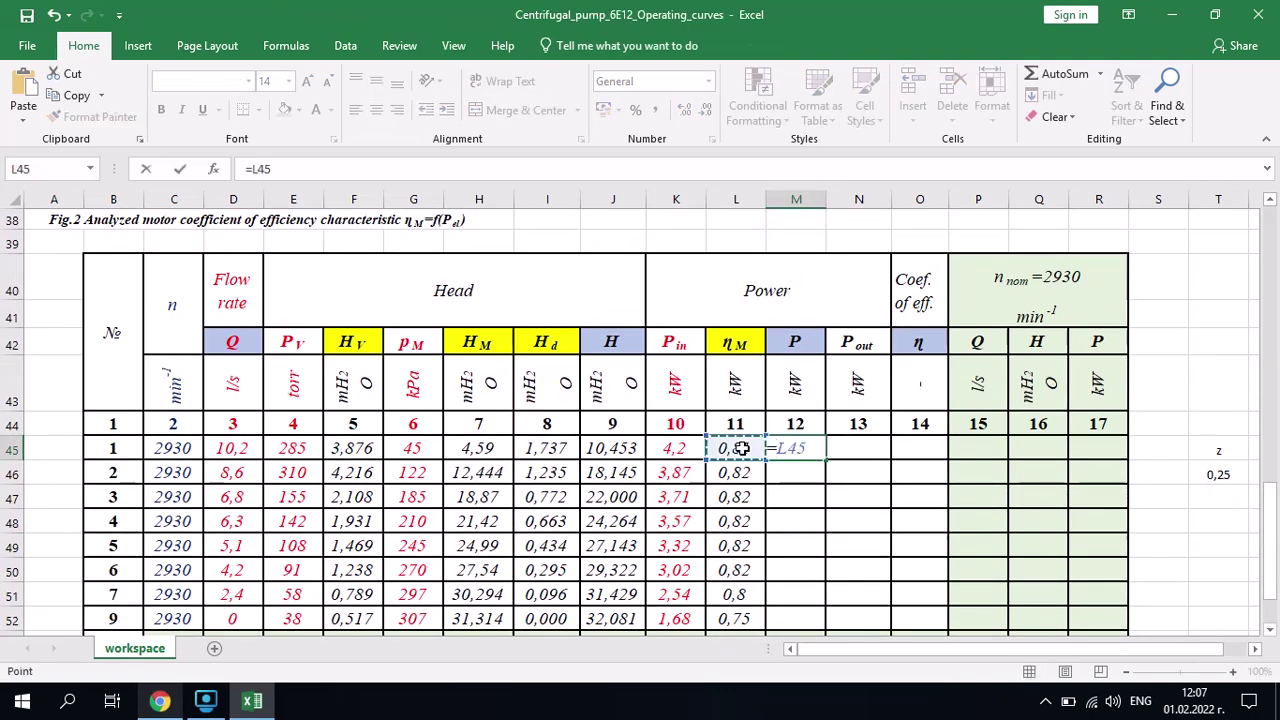
text(*)
click(676, 452)
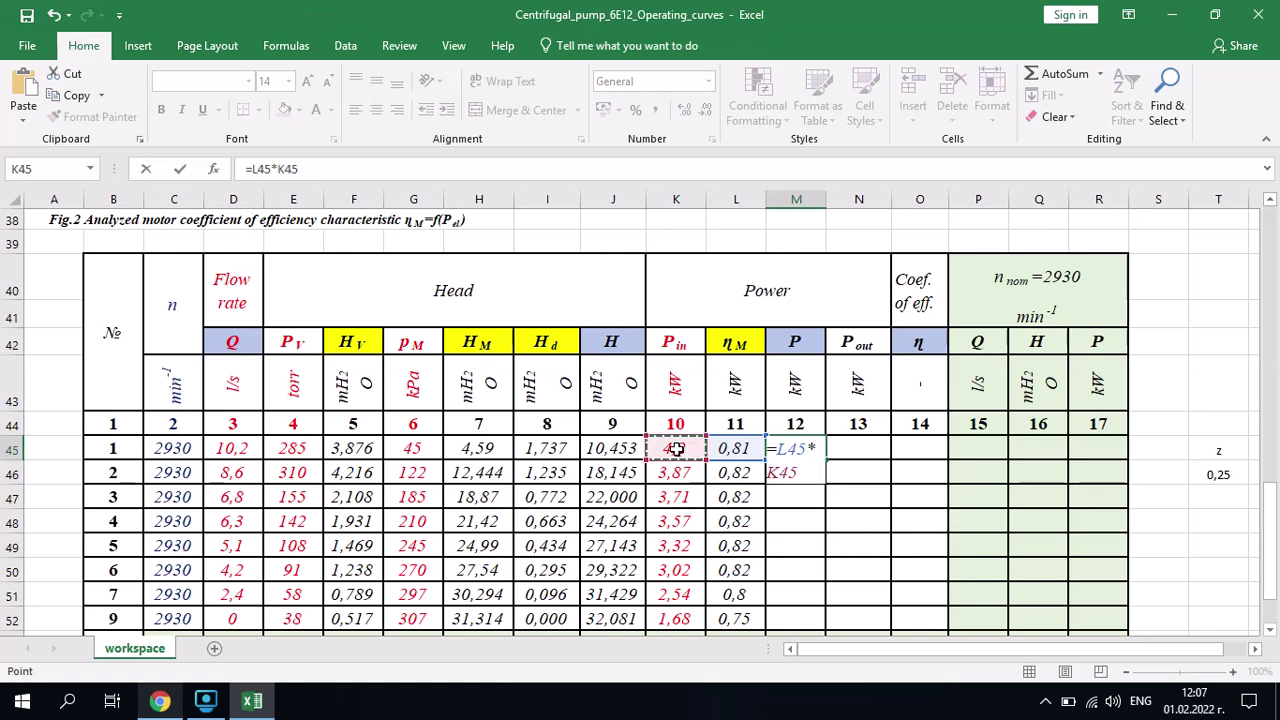
key(Return)
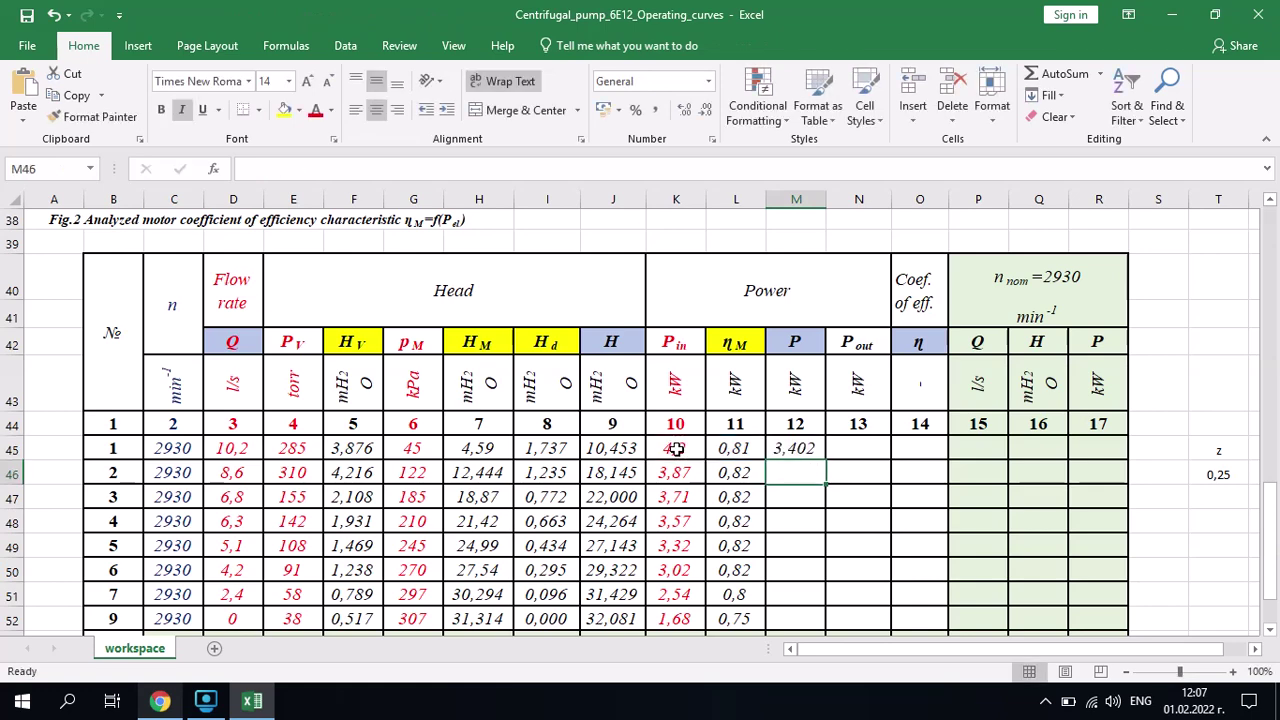
Copy the input power formula from M45 down through M52.
click(806, 447)
drag(824, 459, 809, 574)
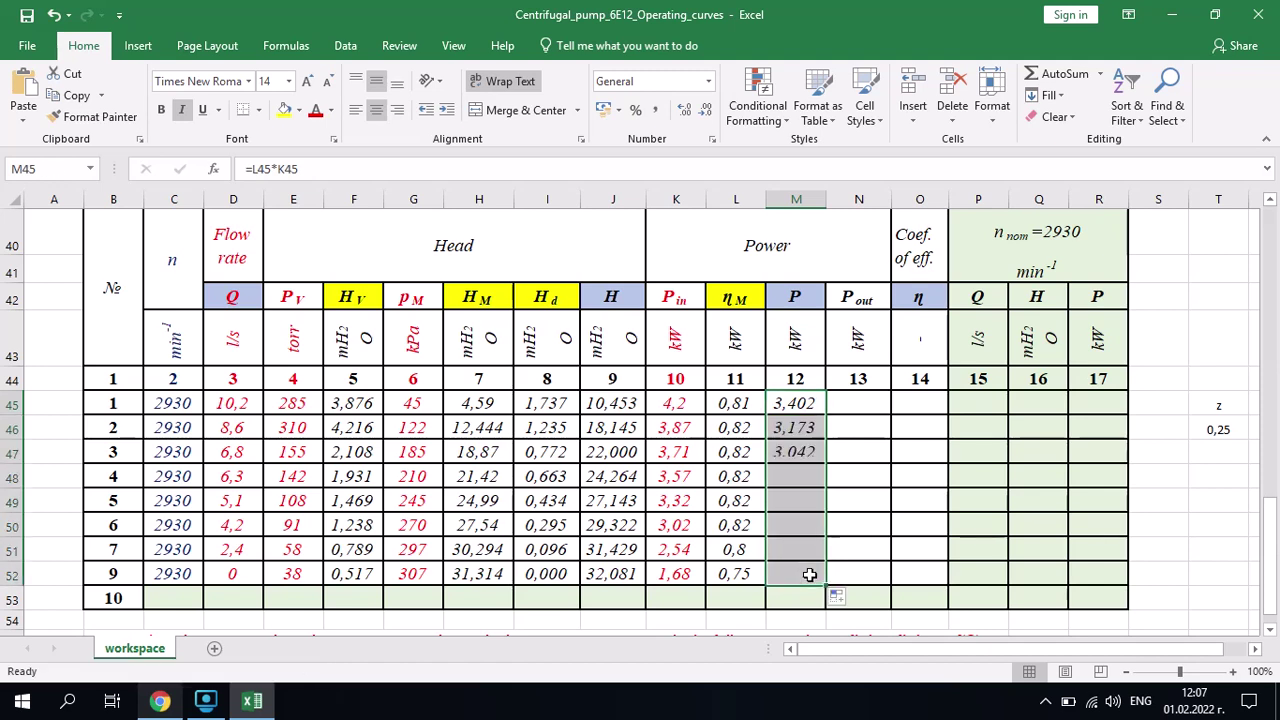
click(865, 565)
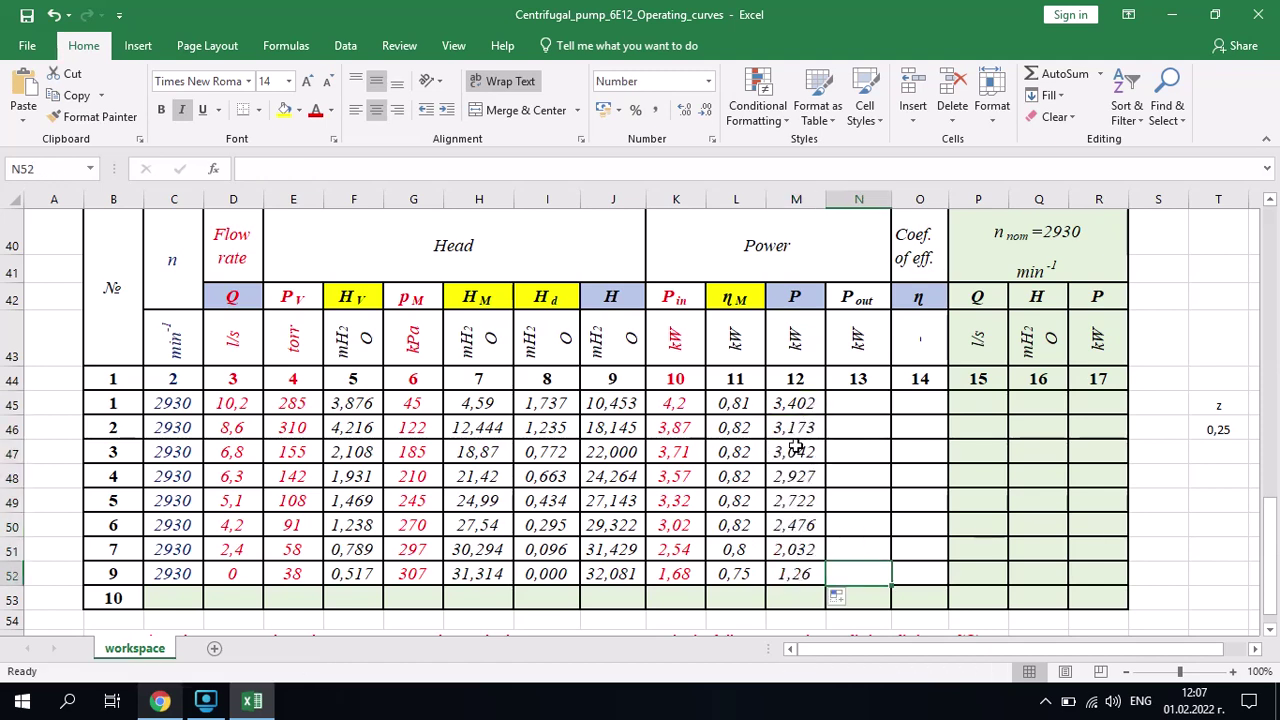
Highlight the Pout column header in N42 yellow.
click(863, 303)
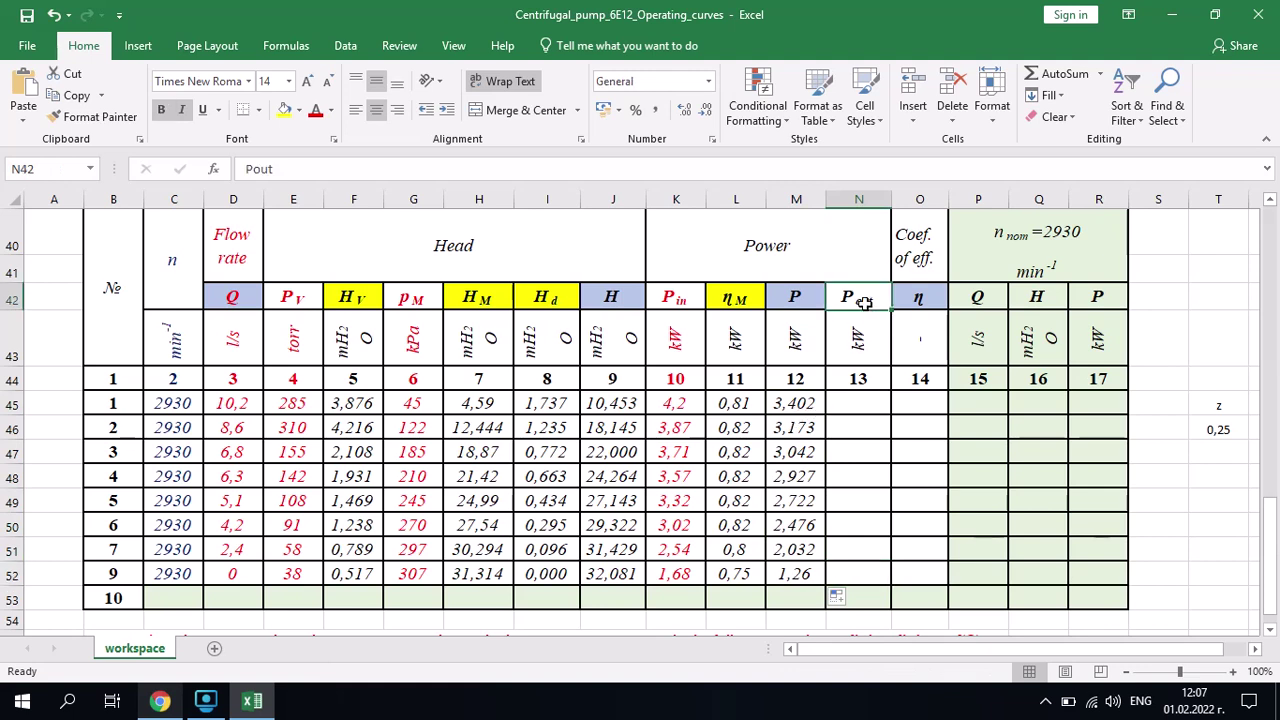
click(285, 108)
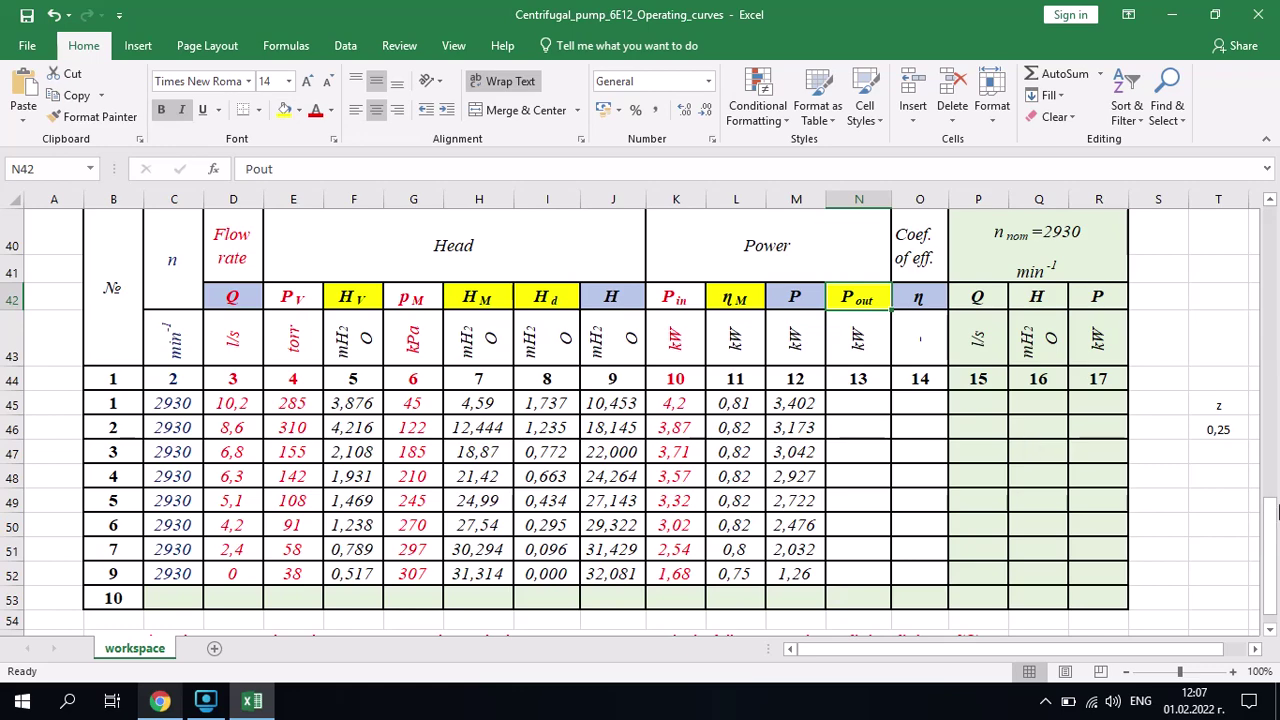
Following the output power equation, enter =0,00981*D45*J45 in N45 and copy it down through N52.
drag(1272, 510, 1272, 425)
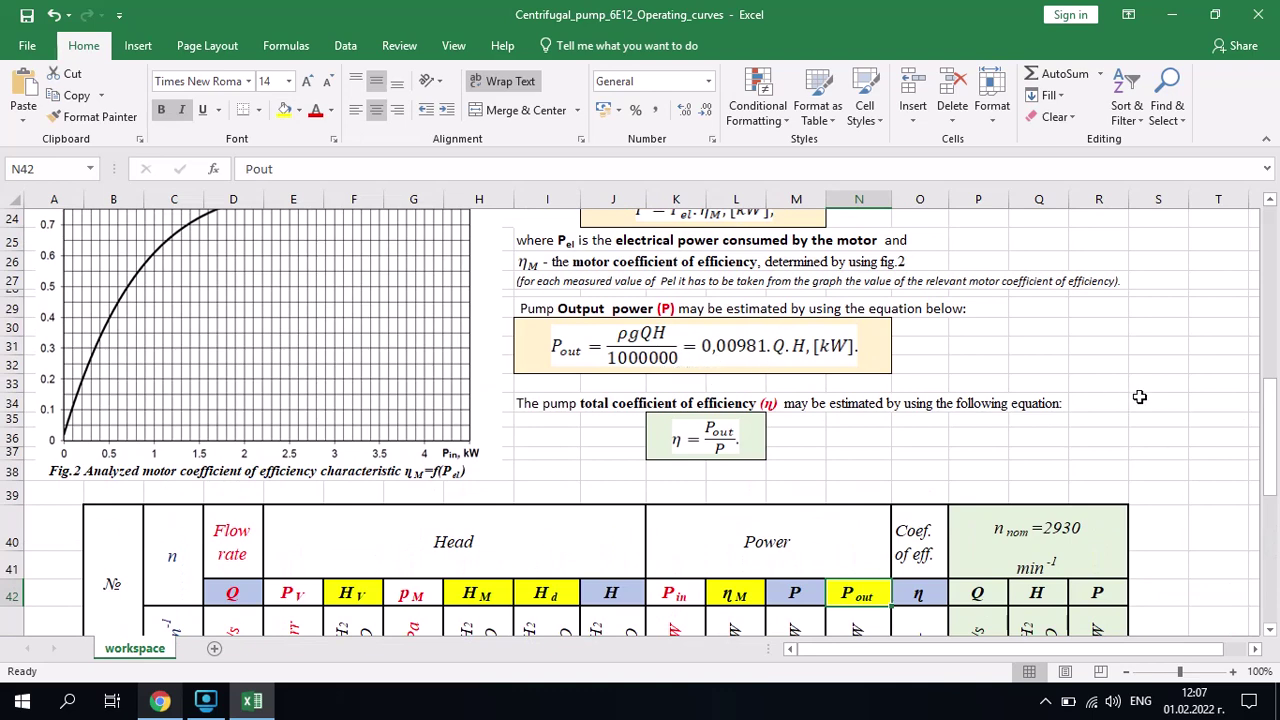
drag(1272, 440, 1270, 541)
click(869, 449)
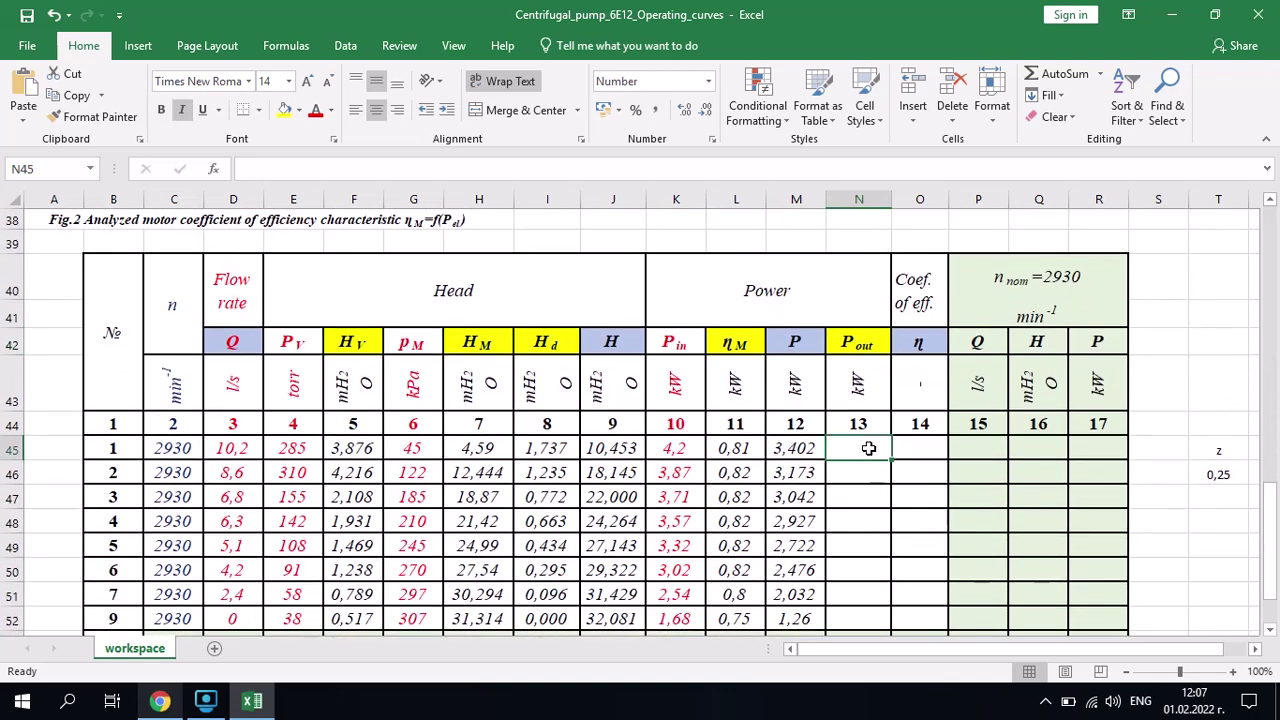
text(=0,00)
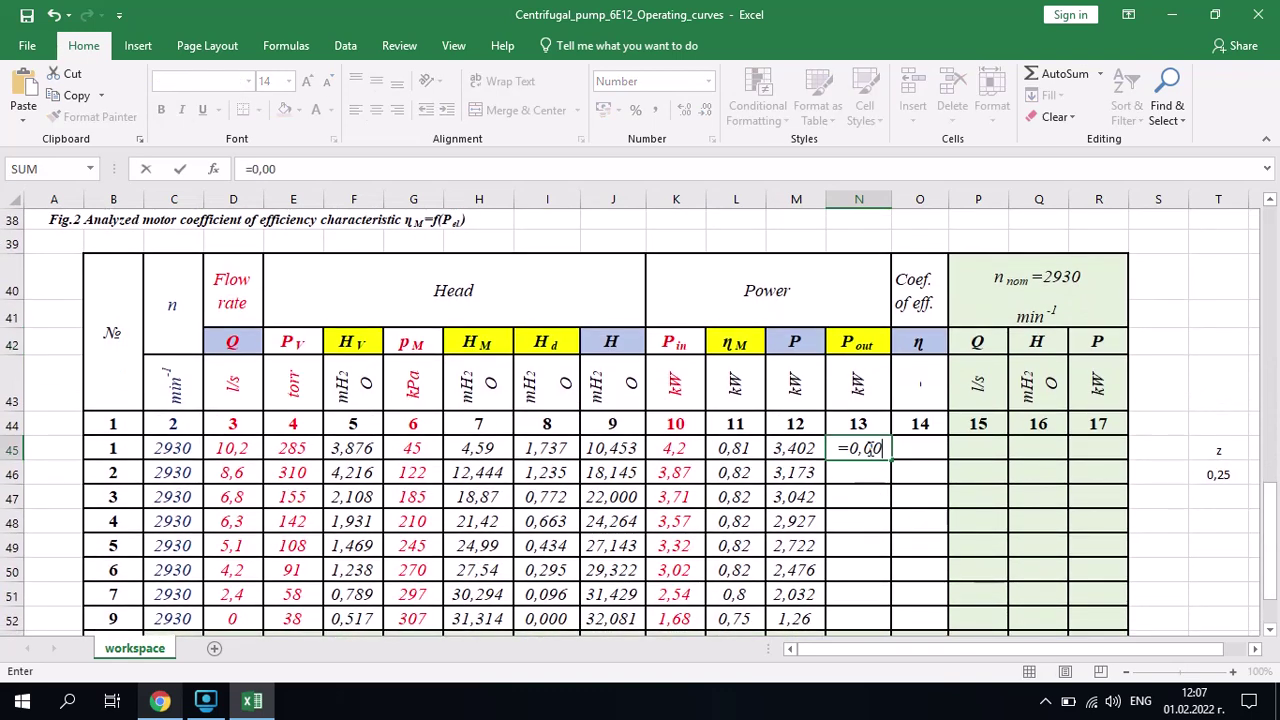
text(981)
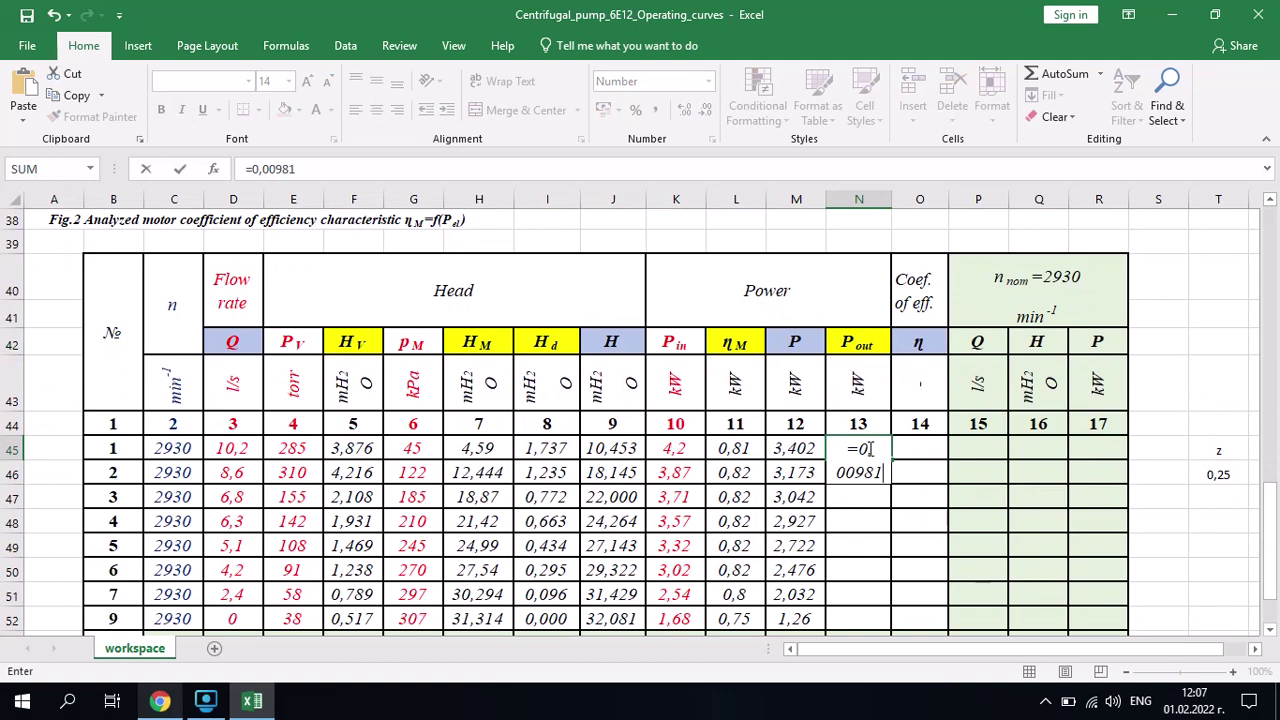
text(*)
click(238, 452)
text(*)
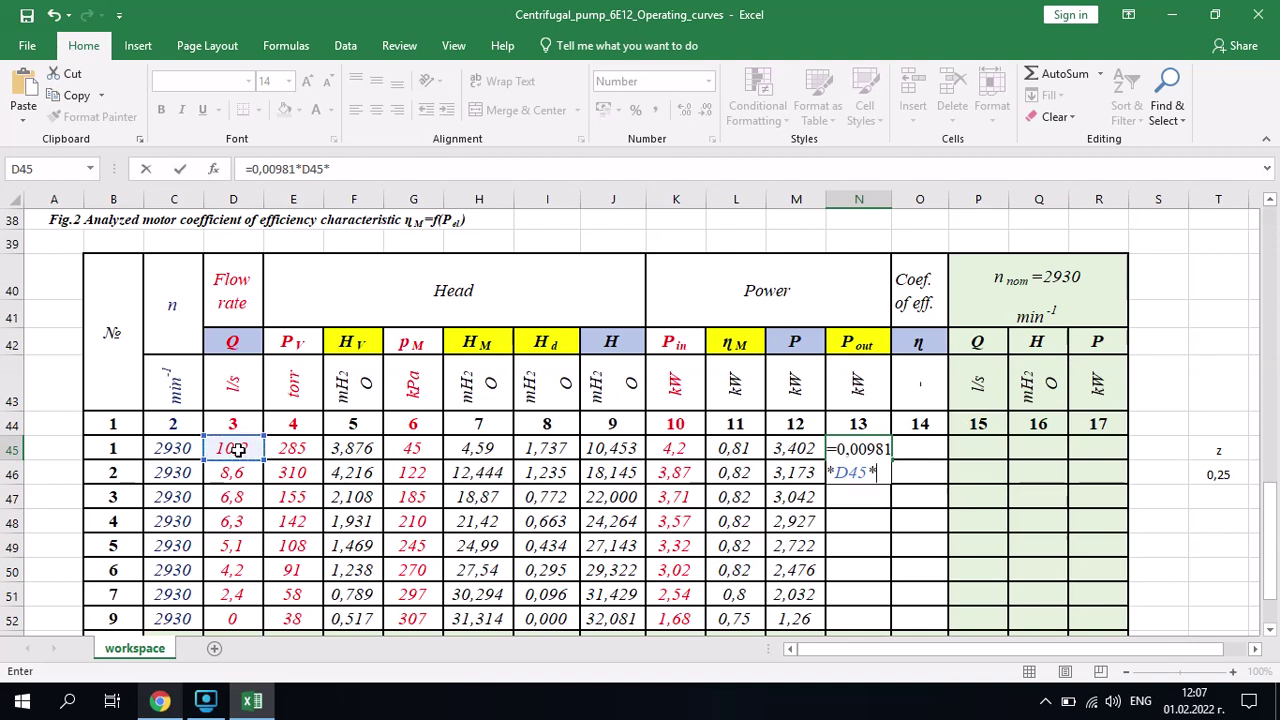
click(625, 450)
key(Return)
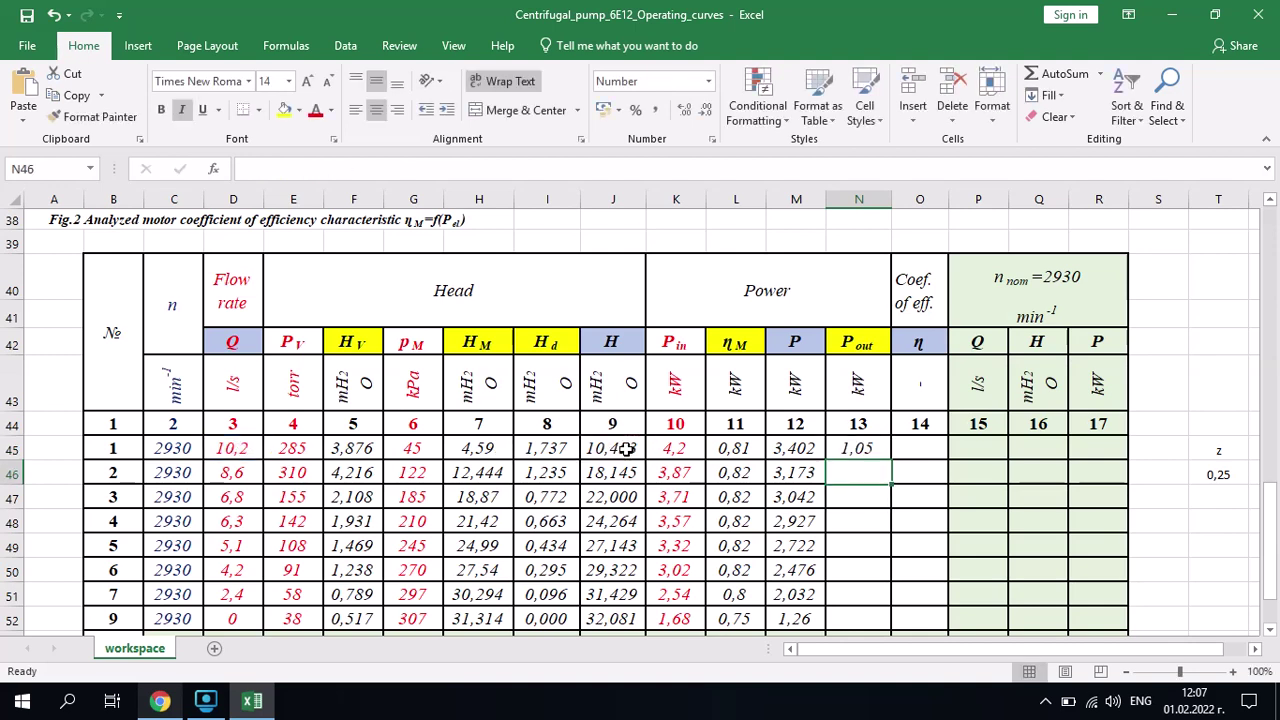
click(879, 450)
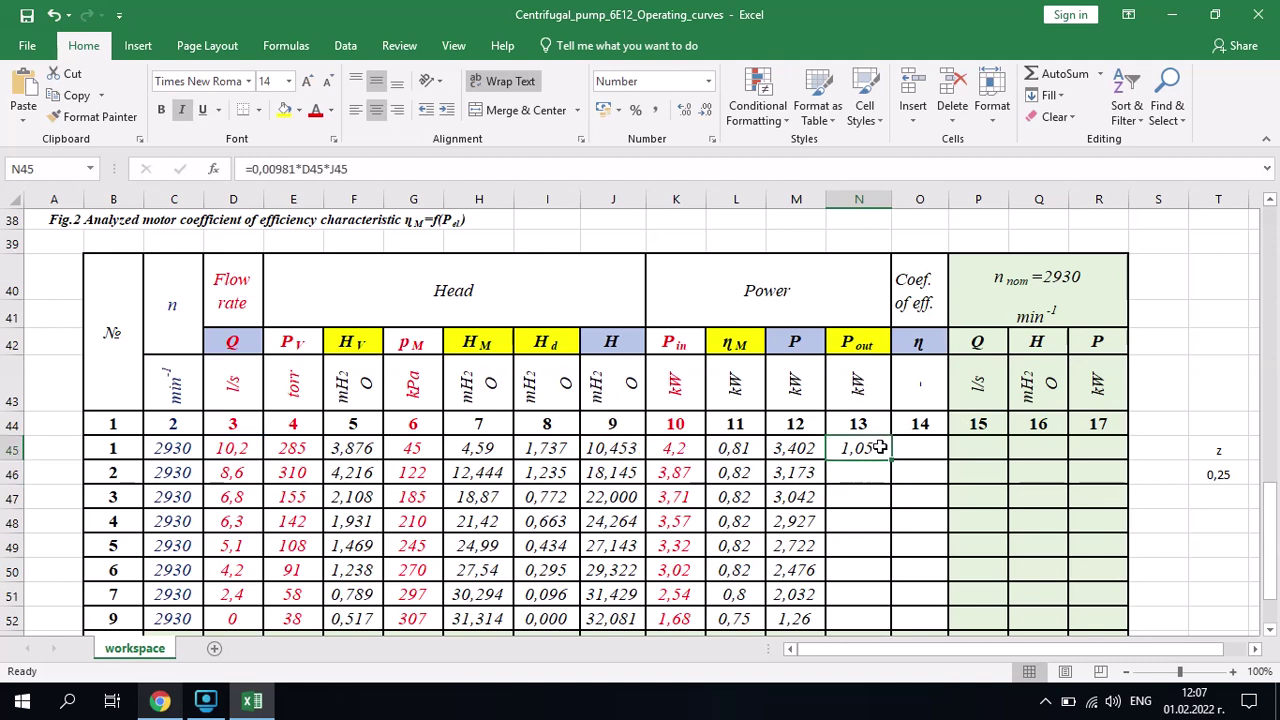
drag(890, 459, 874, 630)
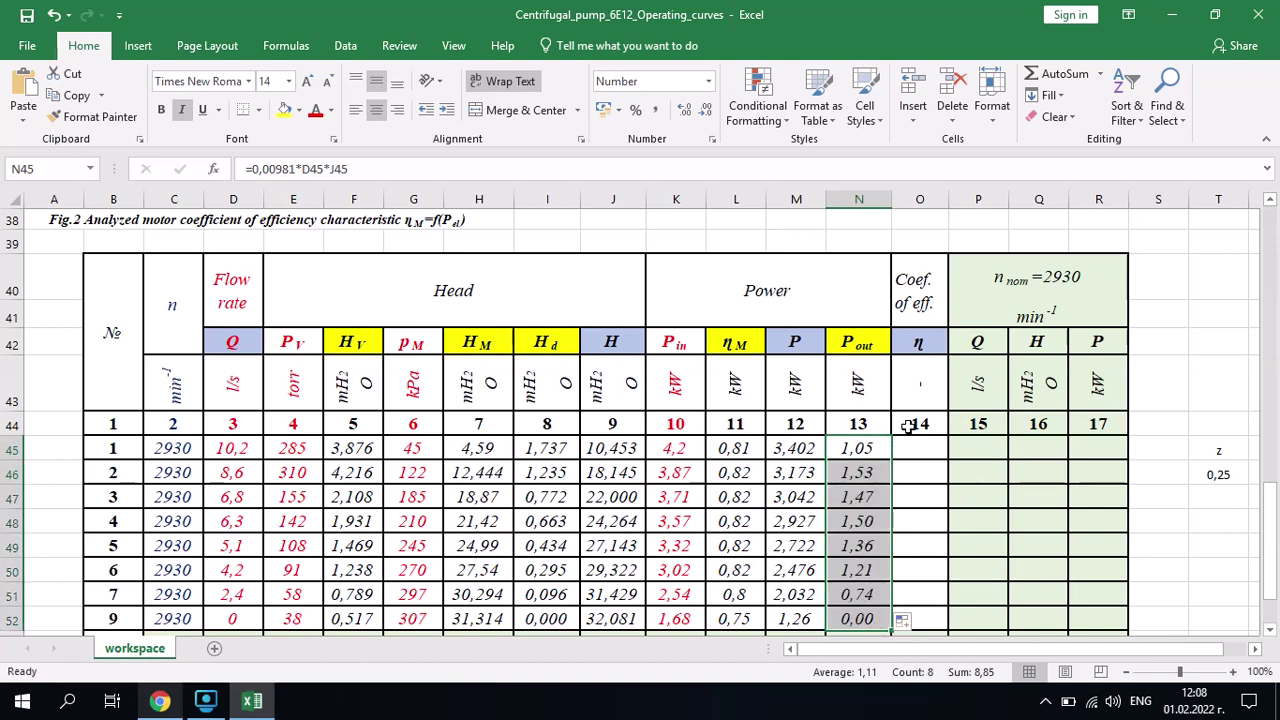
Check the total coefficient of efficiency equation and enter the formula =N45/M45 in O45.
click(920, 342)
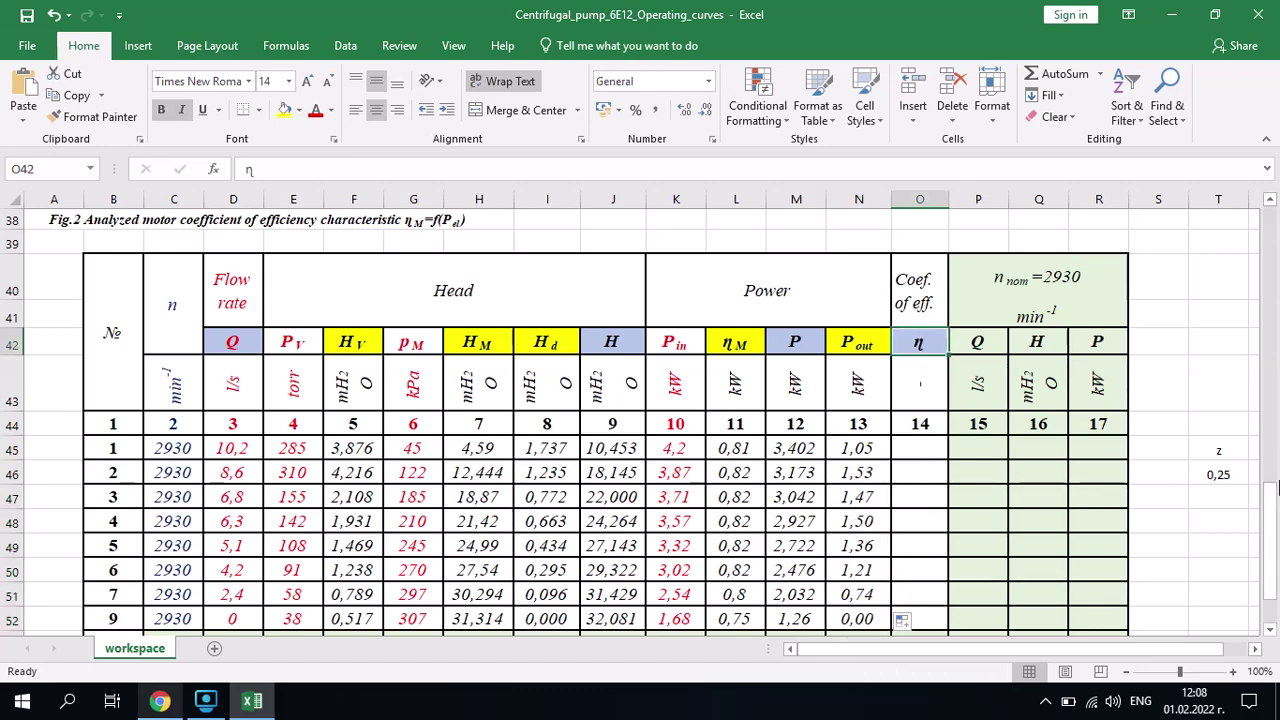
drag(1272, 492, 1272, 460)
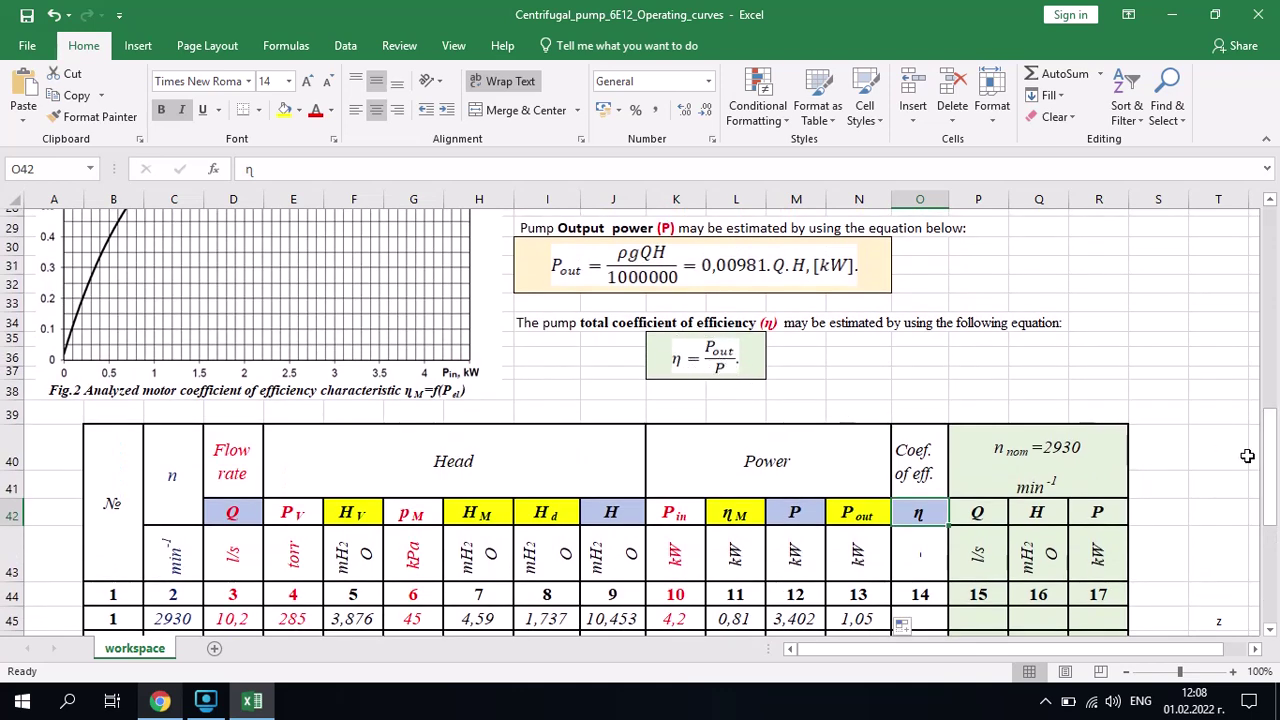
drag(1274, 444, 1274, 537)
click(915, 358)
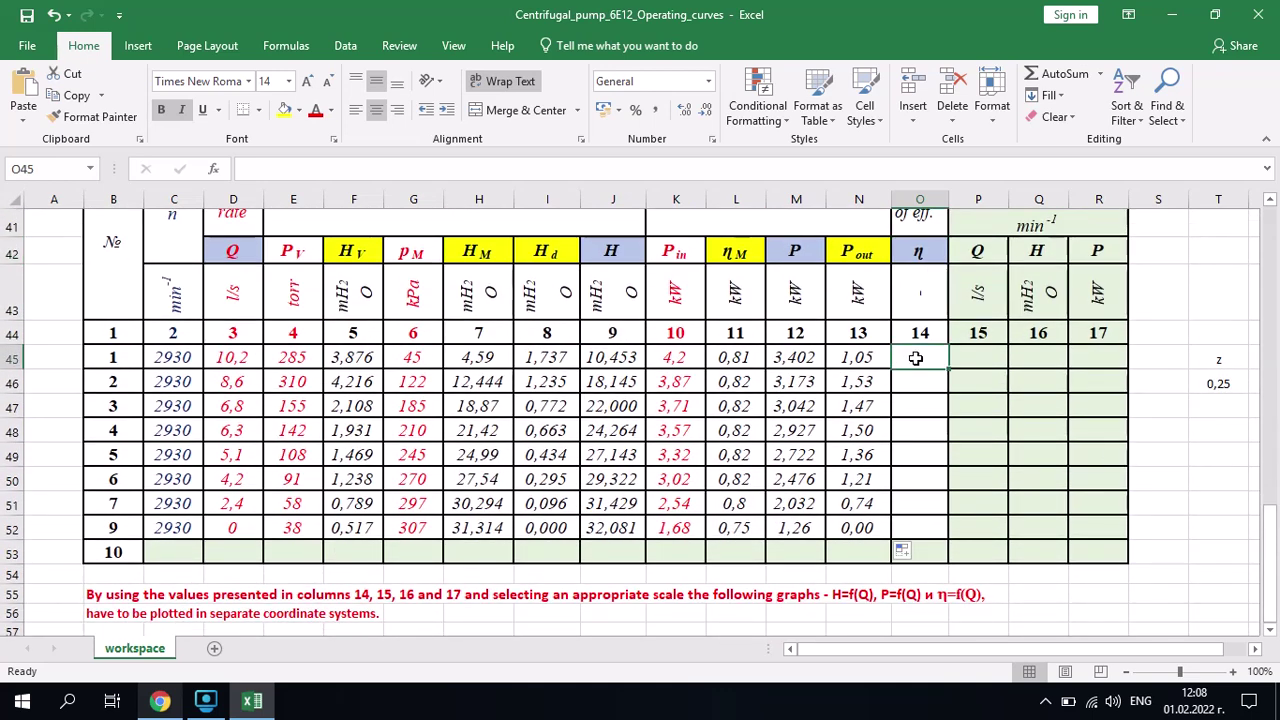
text(=)
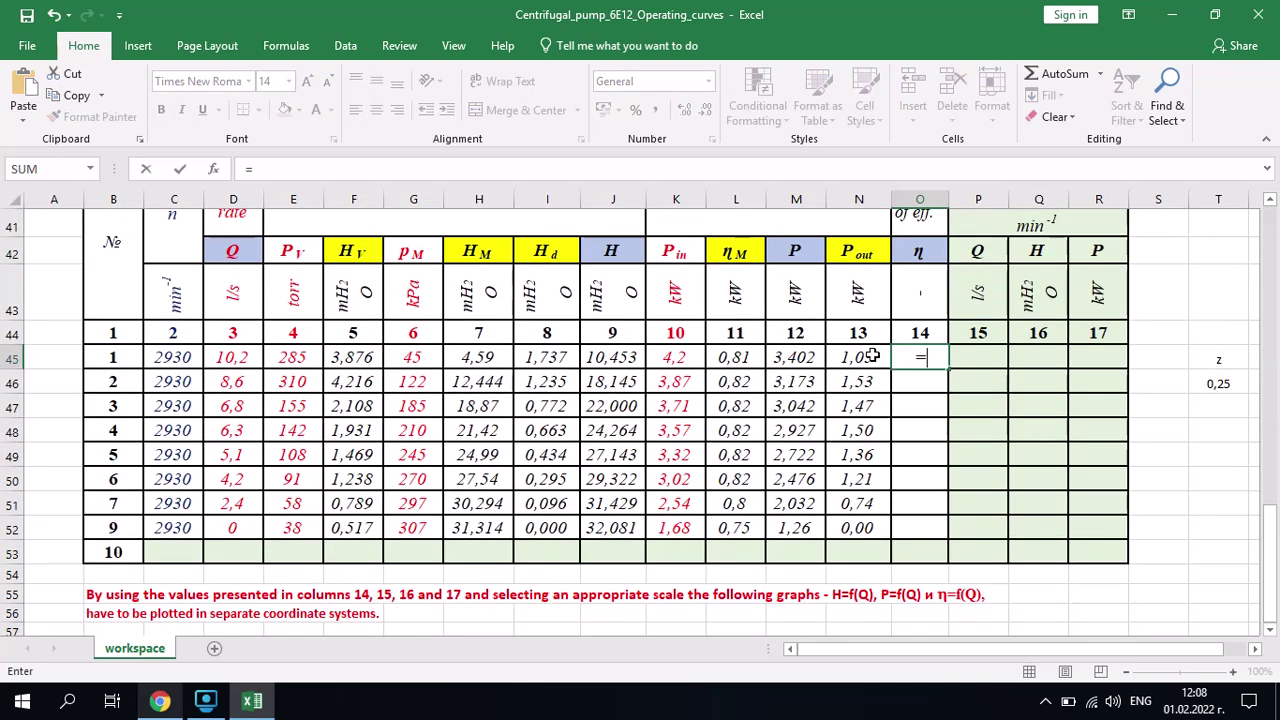
click(873, 357)
text(/)
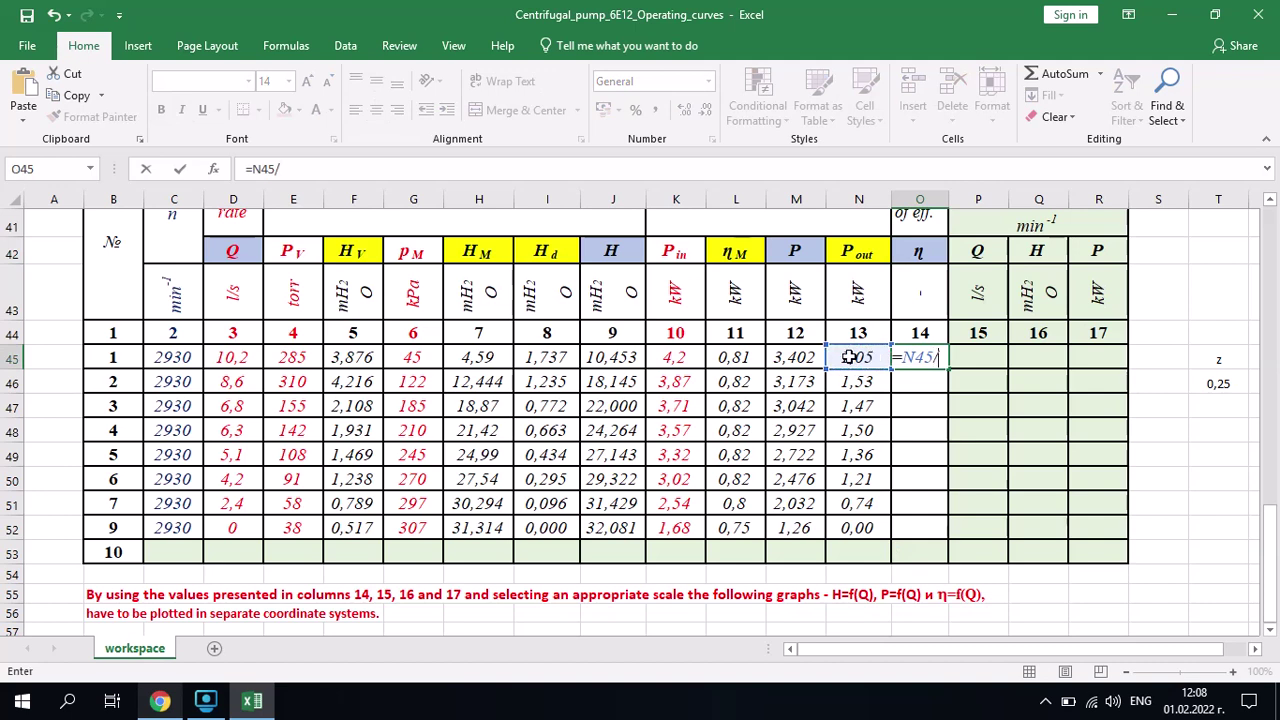
click(806, 355)
key(Return)
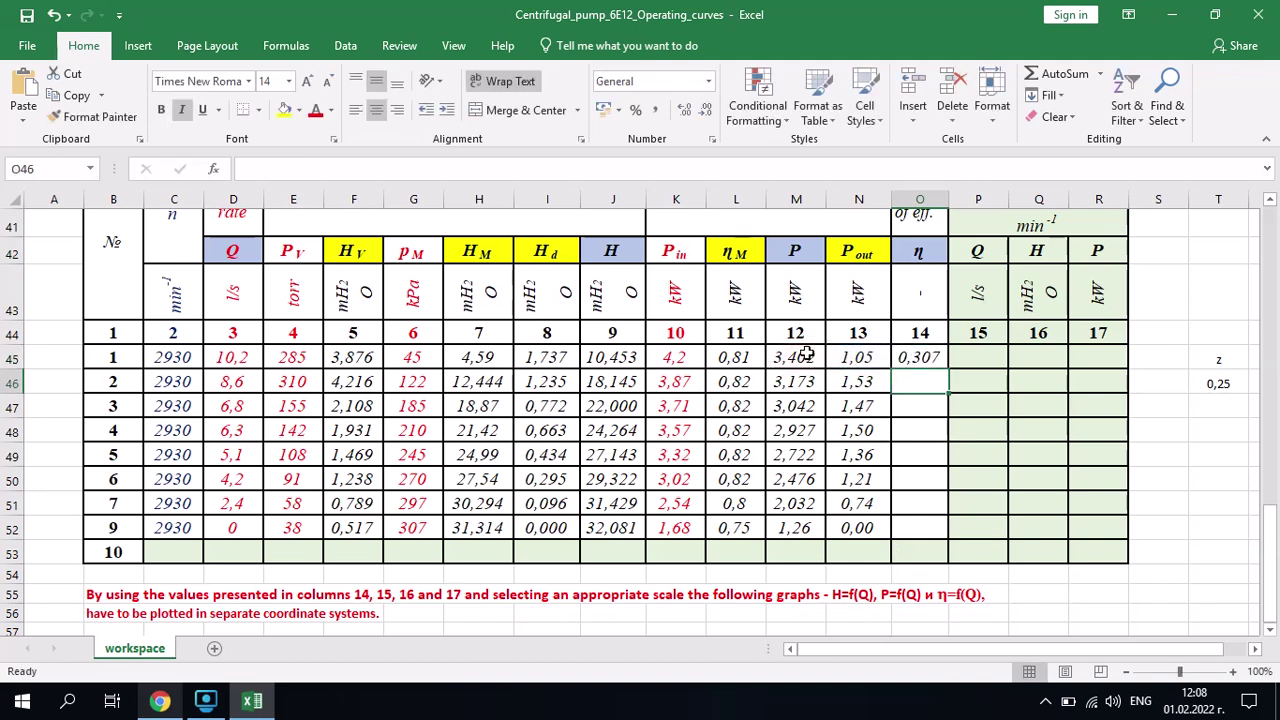
Copy the total efficiency formula from O45 down through O52.
click(927, 357)
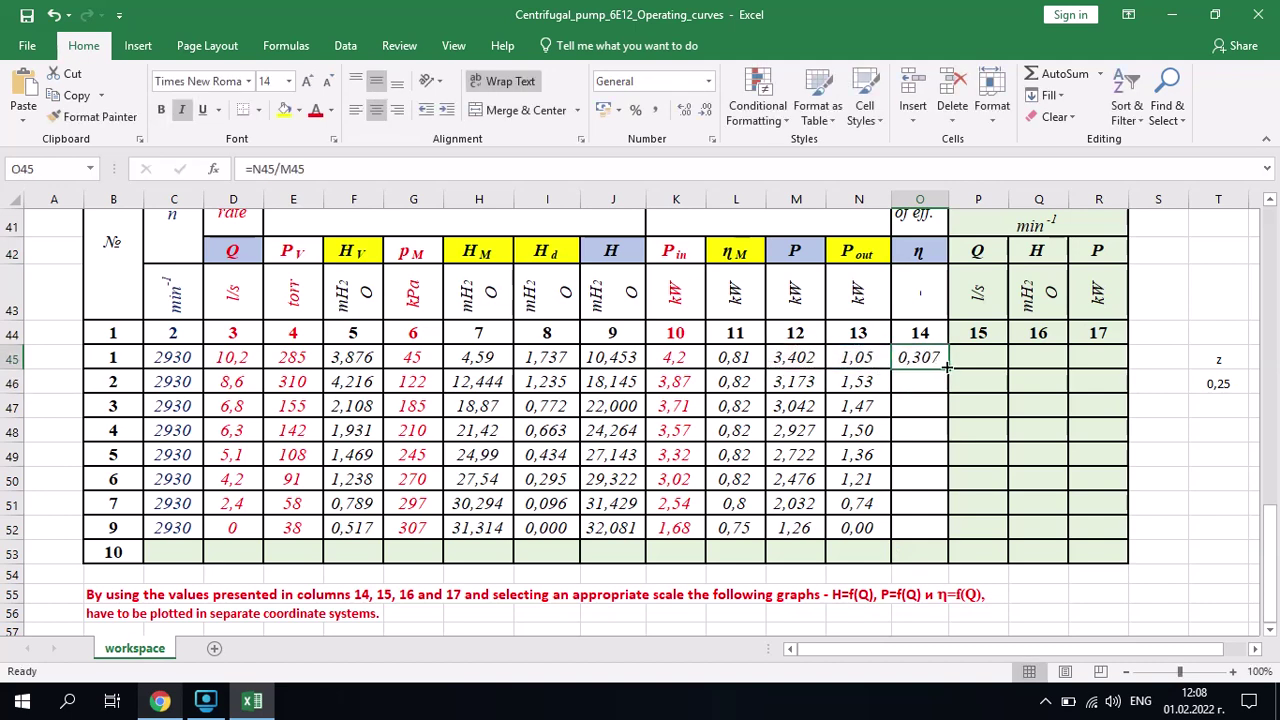
drag(947, 369, 938, 537)
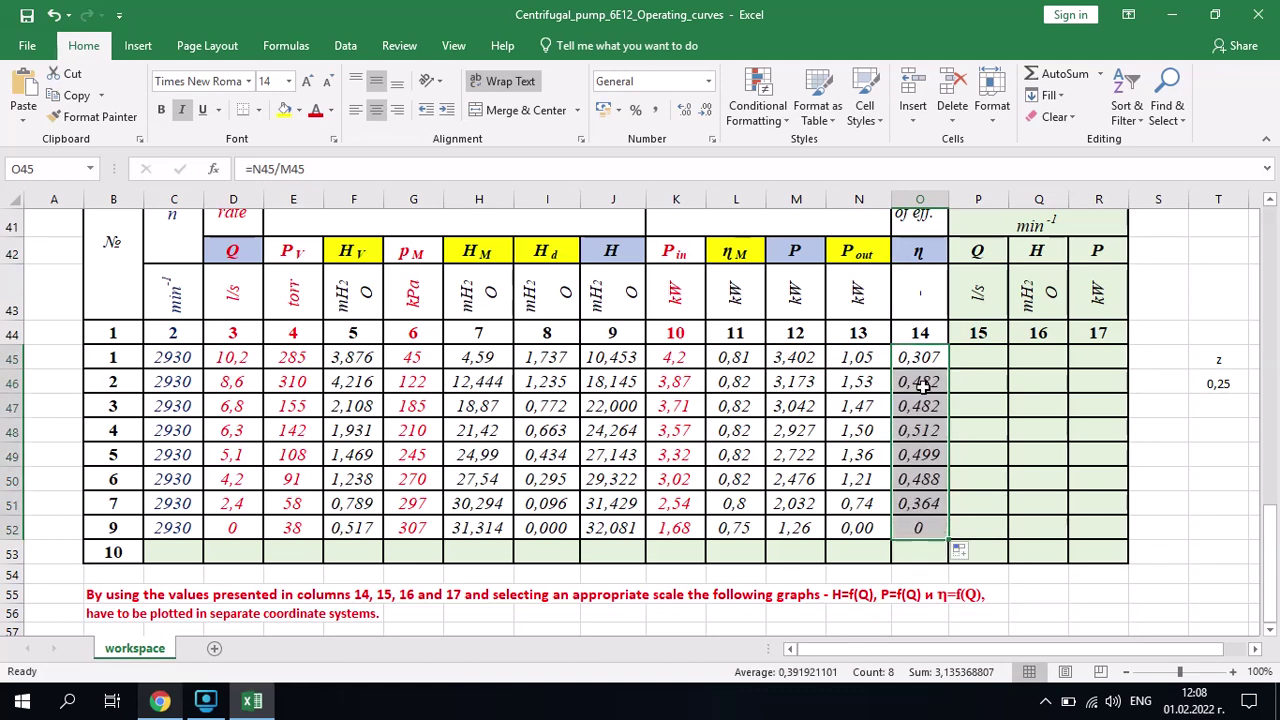
click(1151, 512)
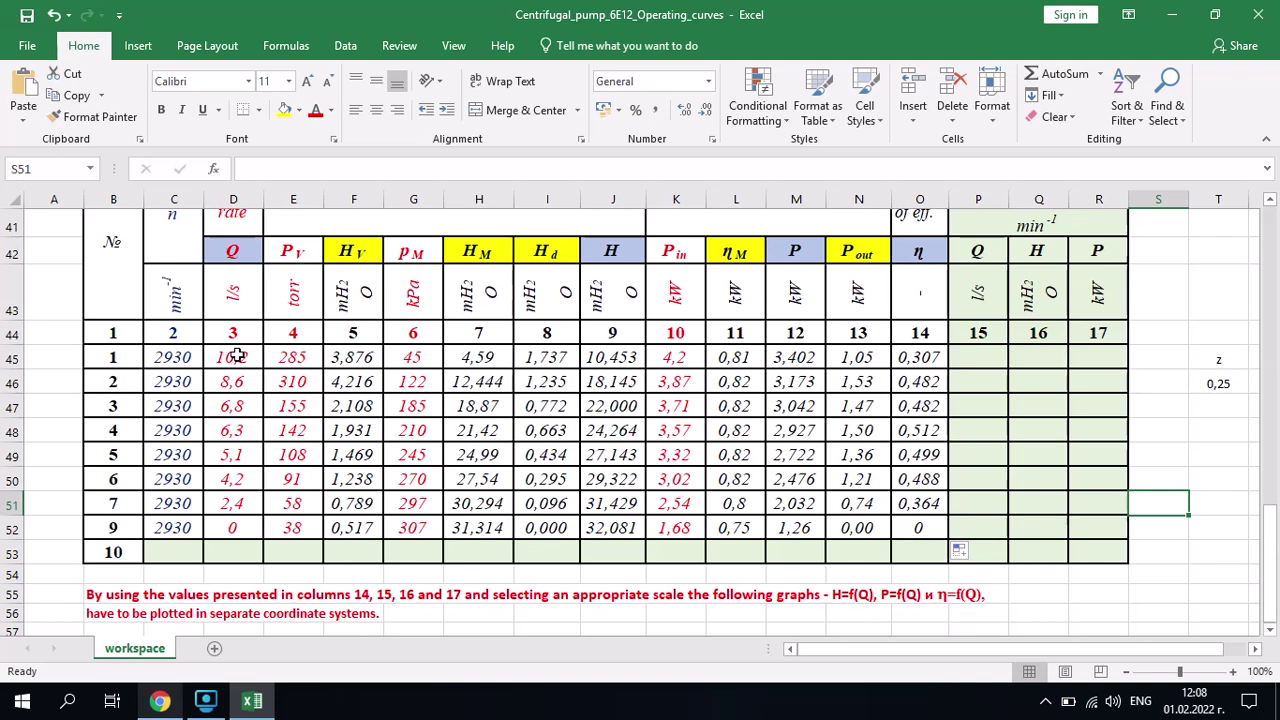
Shade the flow rate values in D45:D52 with a light gold fill.
drag(237, 355, 233, 527)
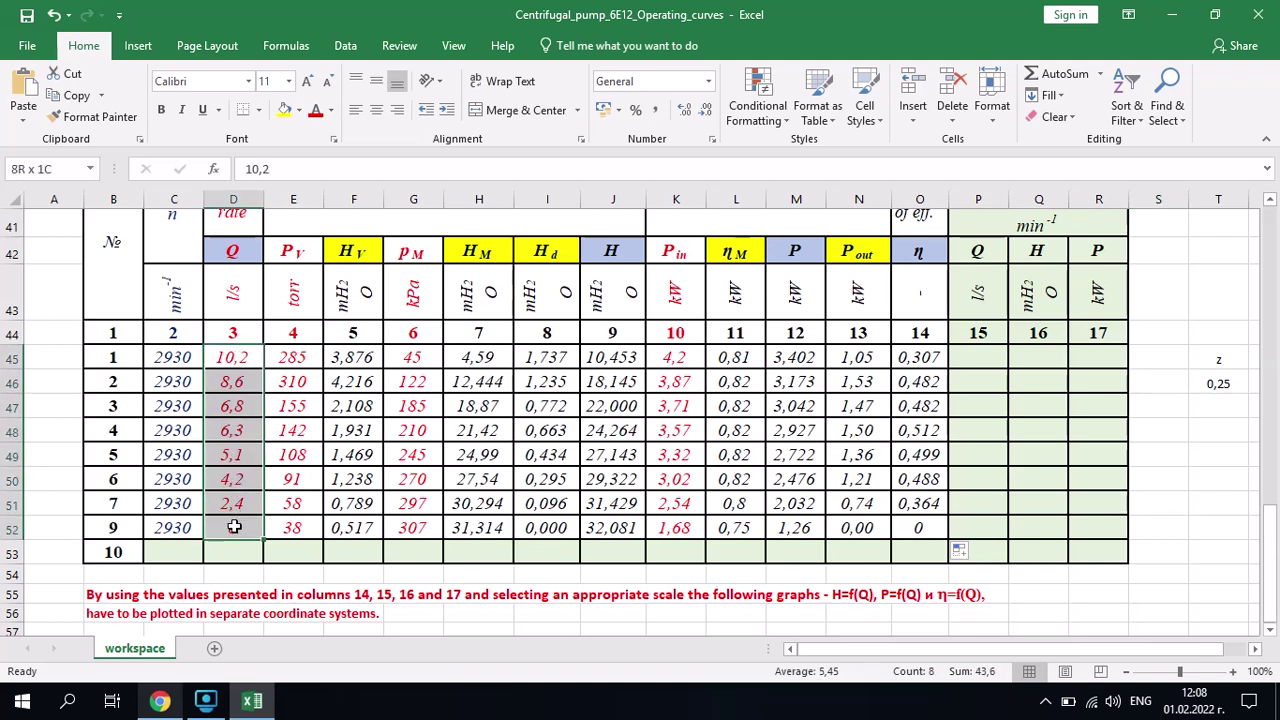
click(299, 110)
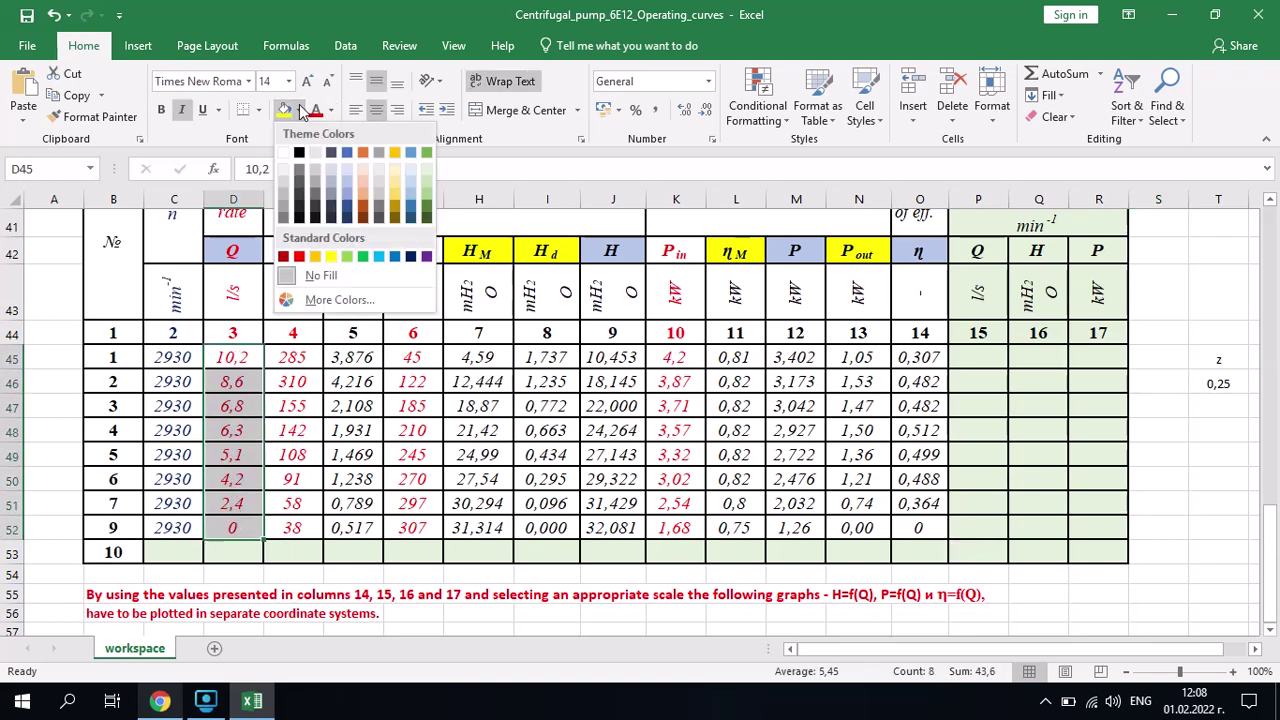
click(397, 189)
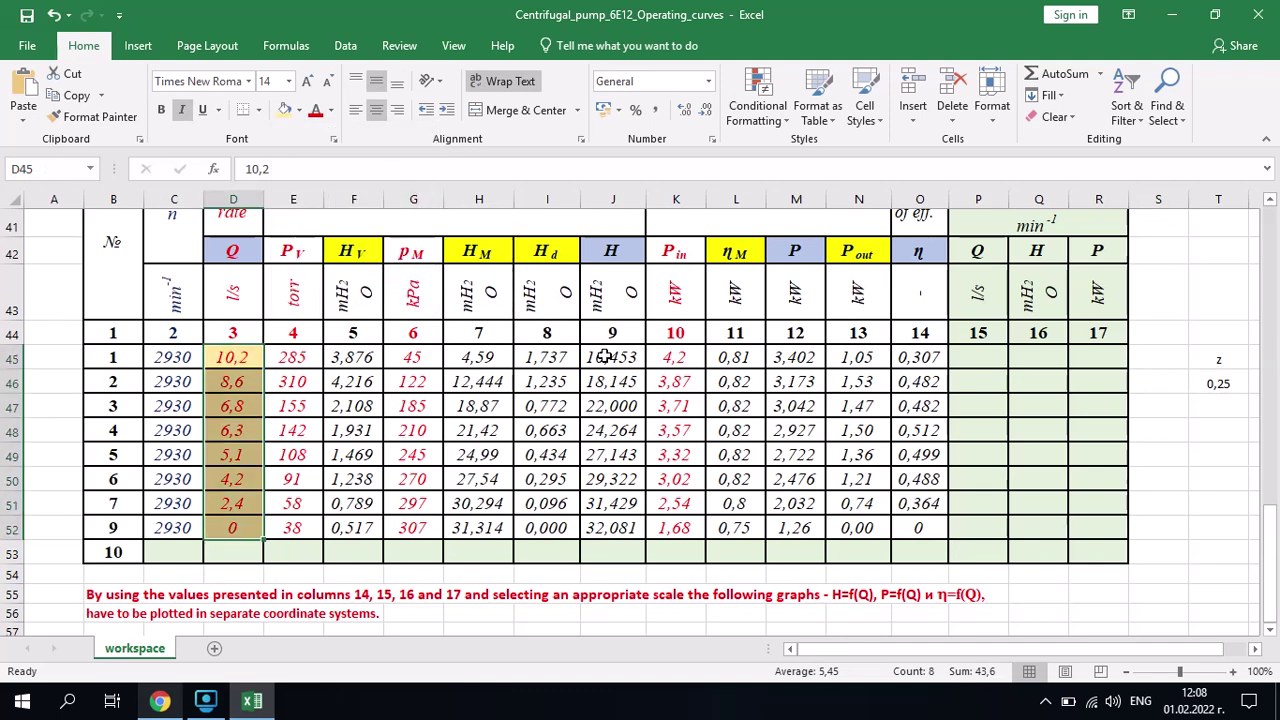
Shade the head values J45:J52, input power values M45:M52 and efficiency values O45:O52 with the same light grey fill.
drag(606, 356, 614, 527)
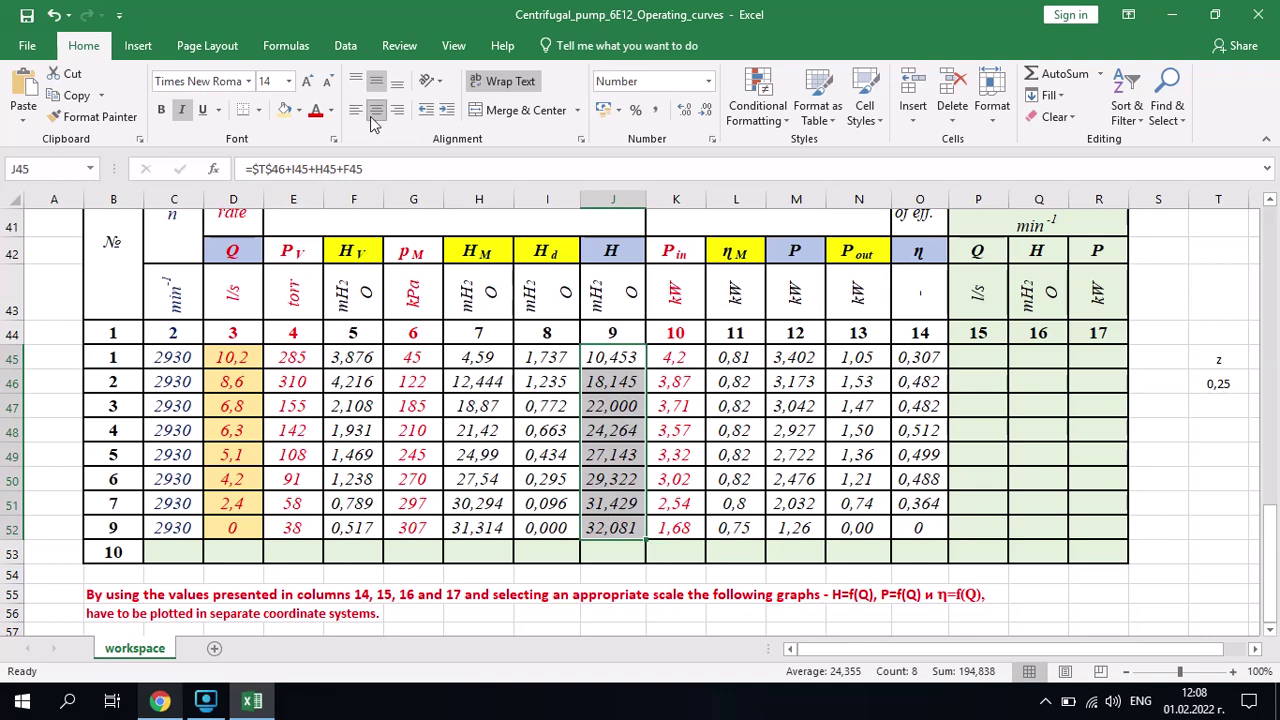
click(331, 111)
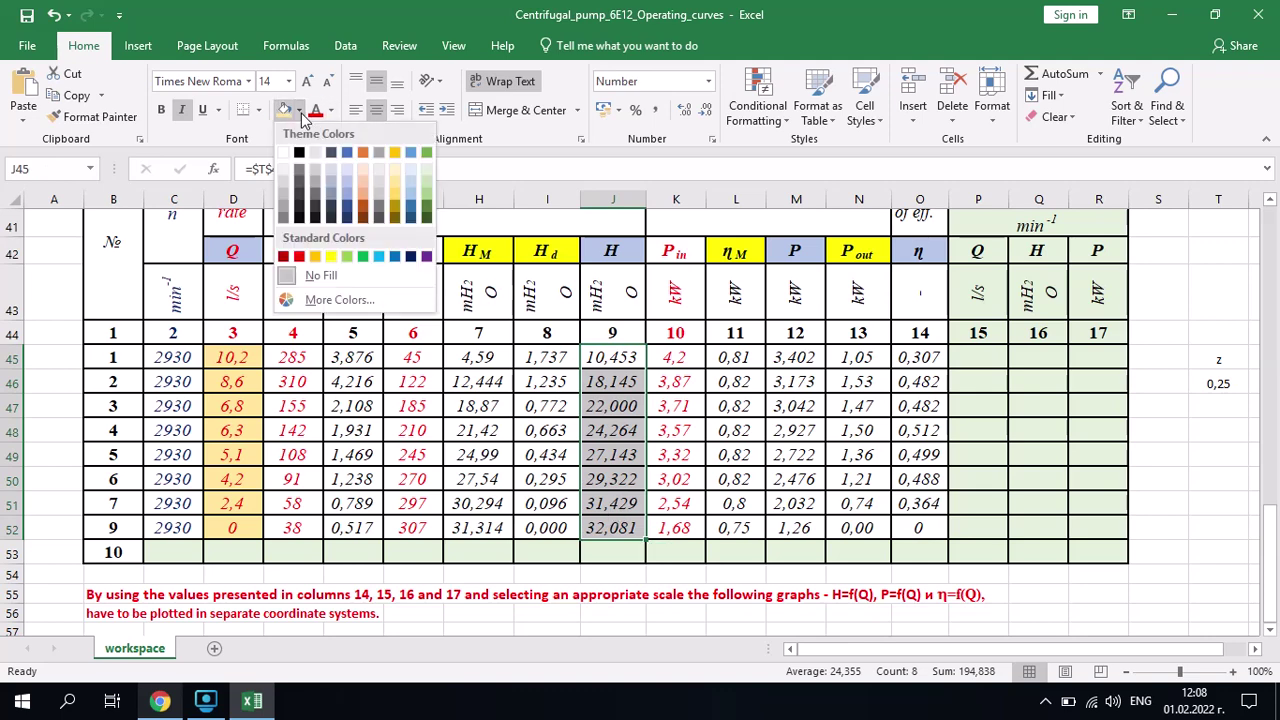
key(Escape)
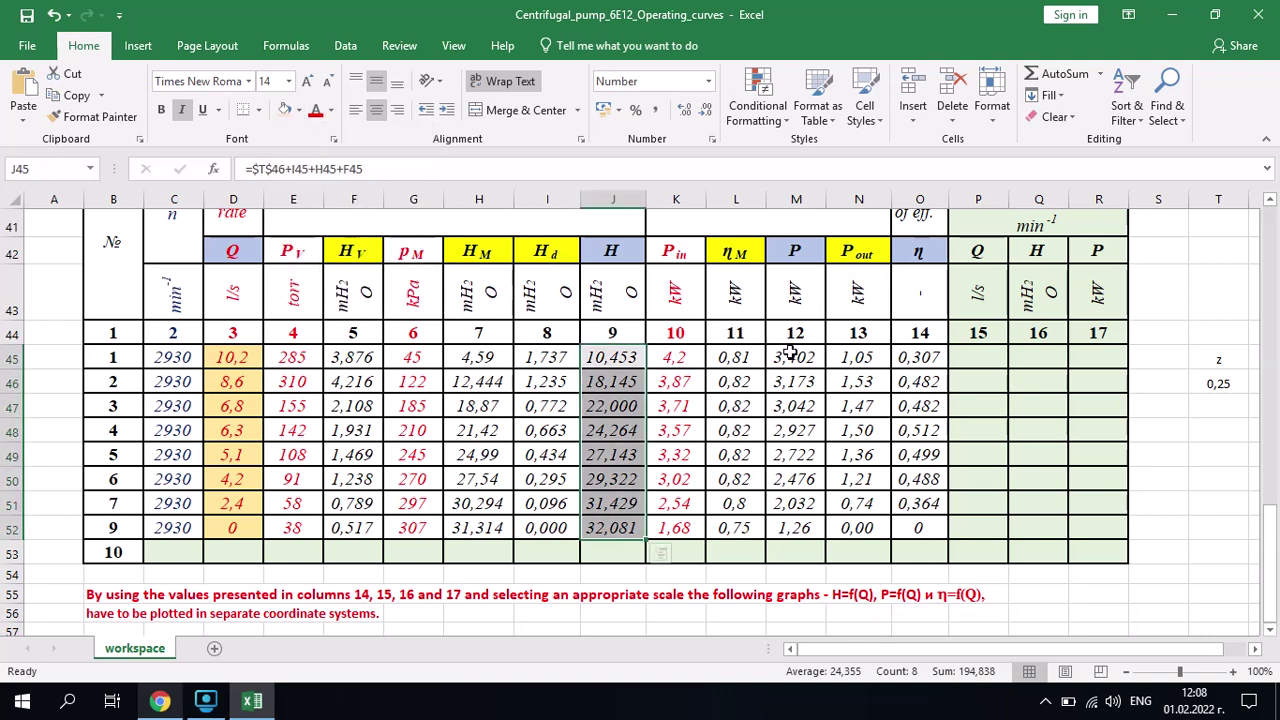
drag(795, 357, 795, 527)
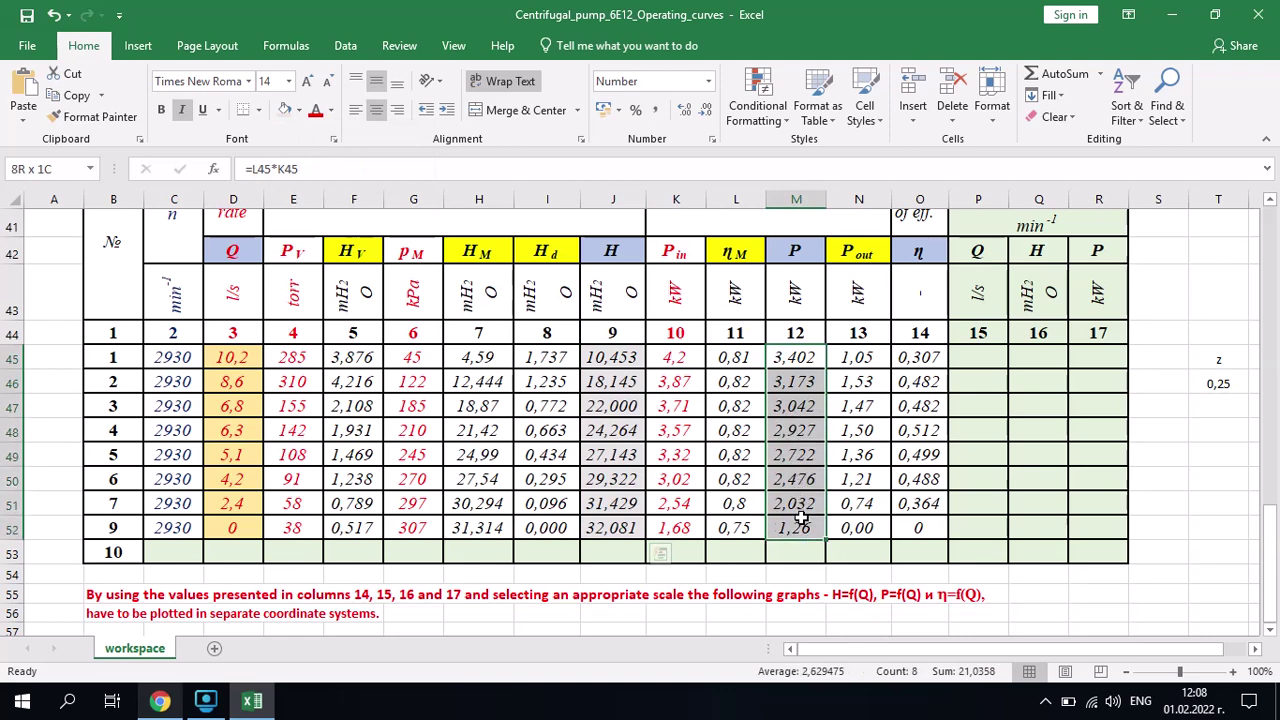
click(284, 109)
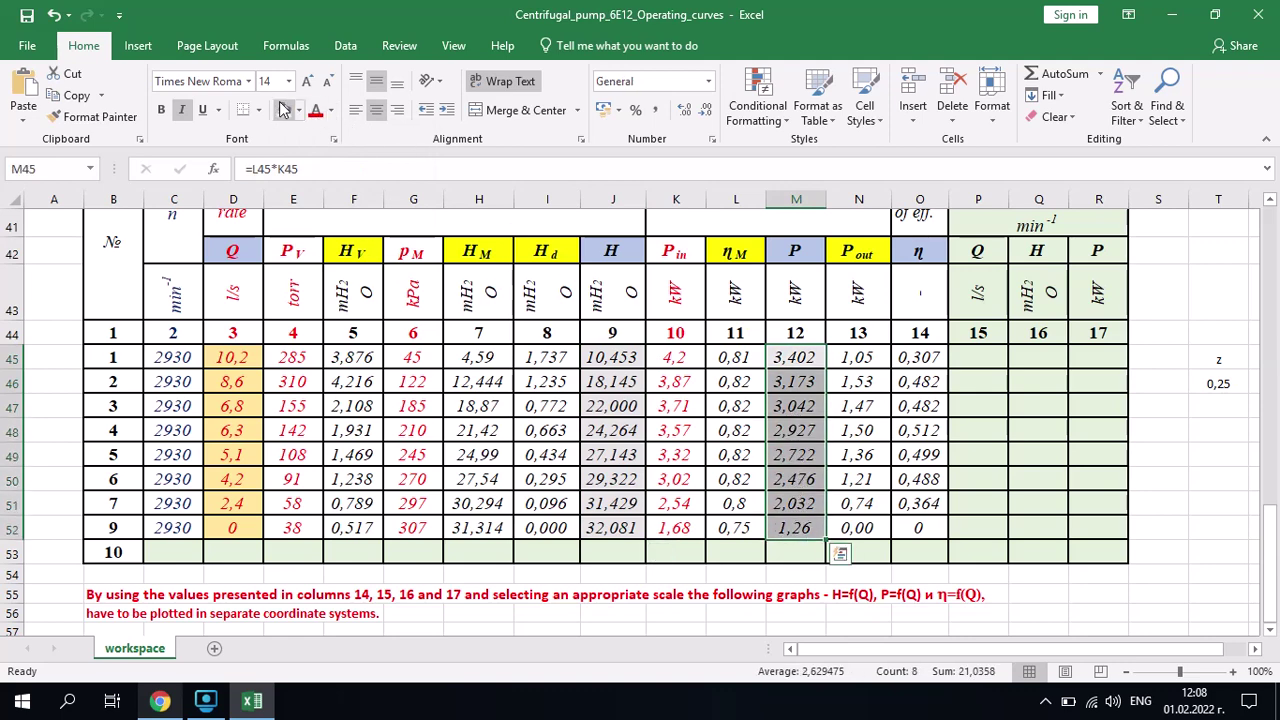
drag(919, 357, 919, 528)
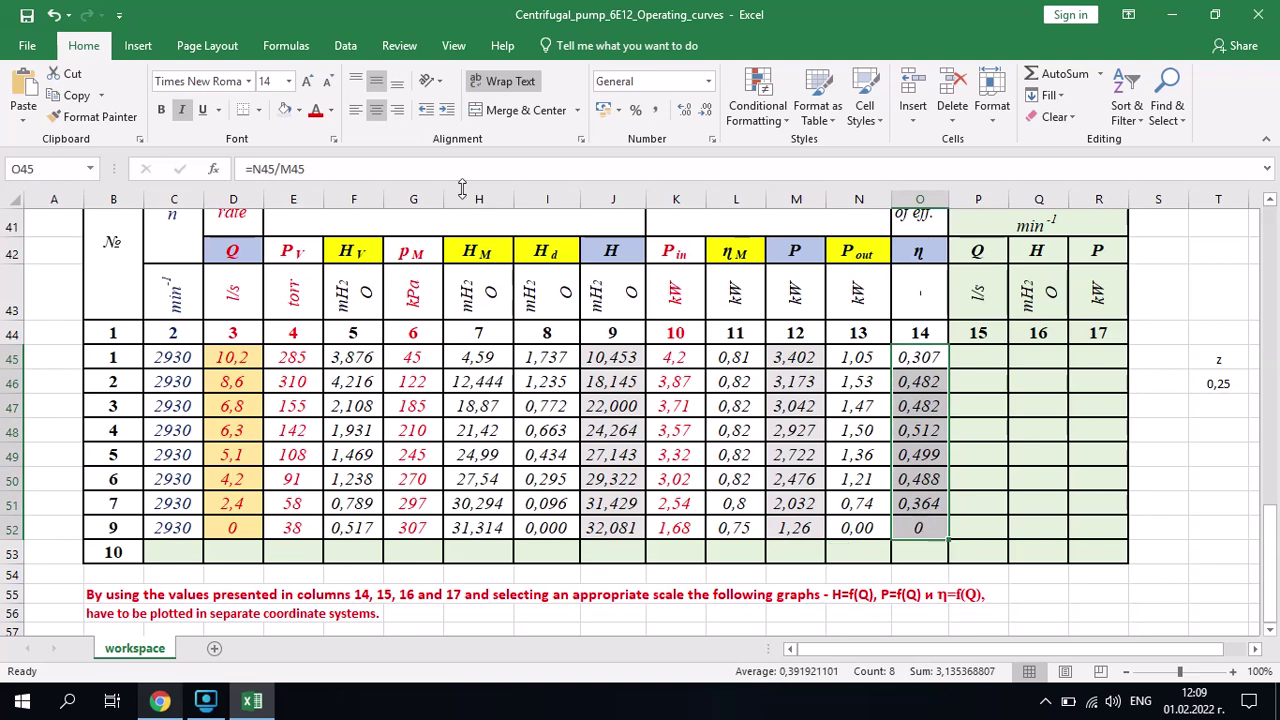
click(284, 109)
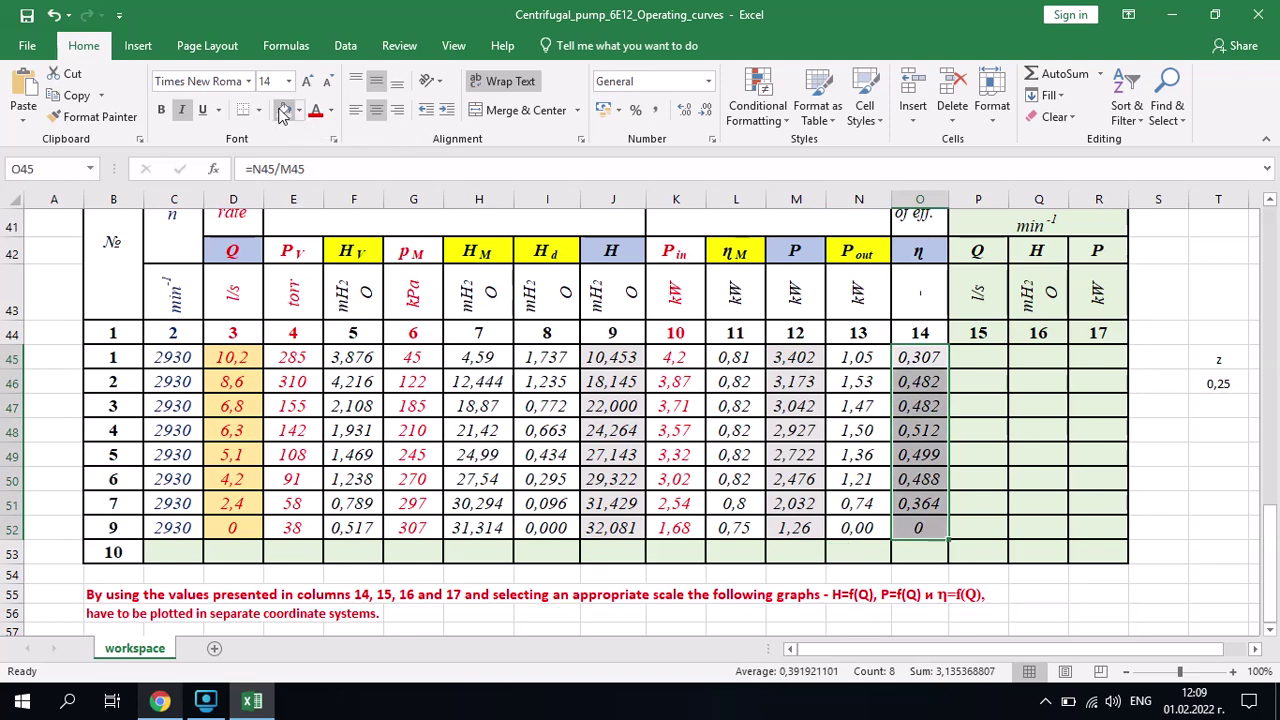
click(1156, 470)
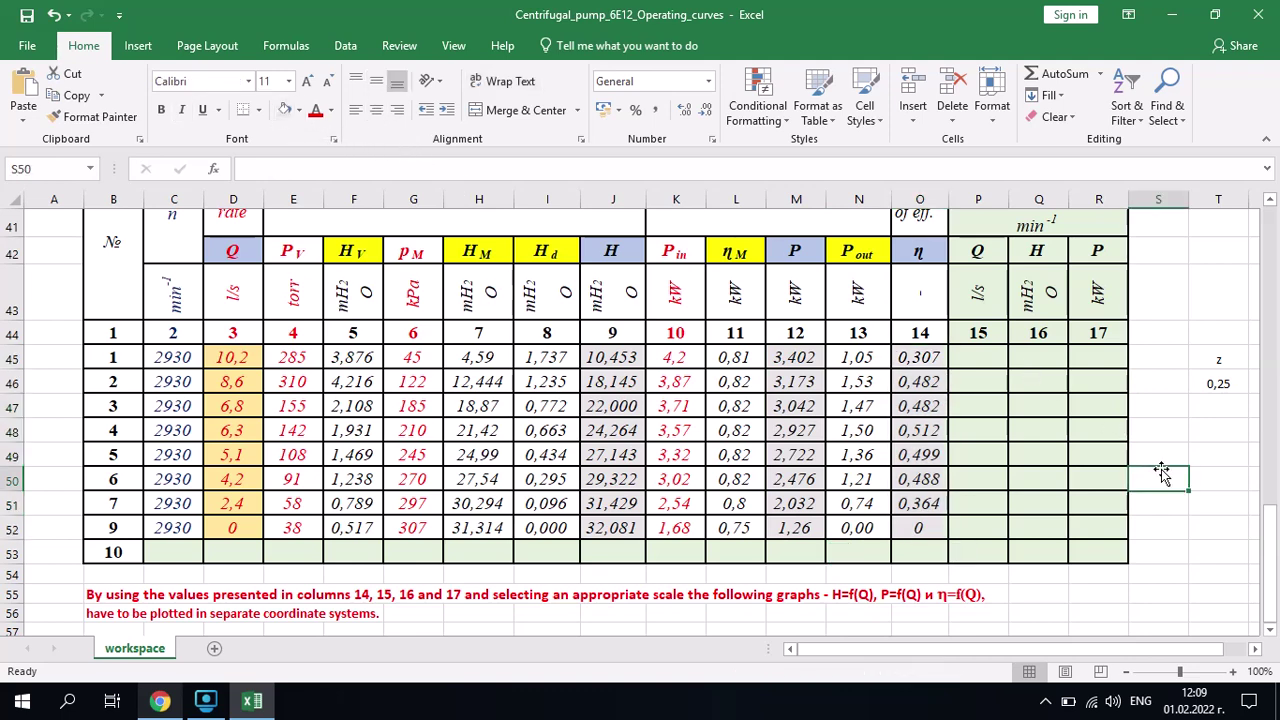
double_click(1273, 632)
double_click(1273, 632)
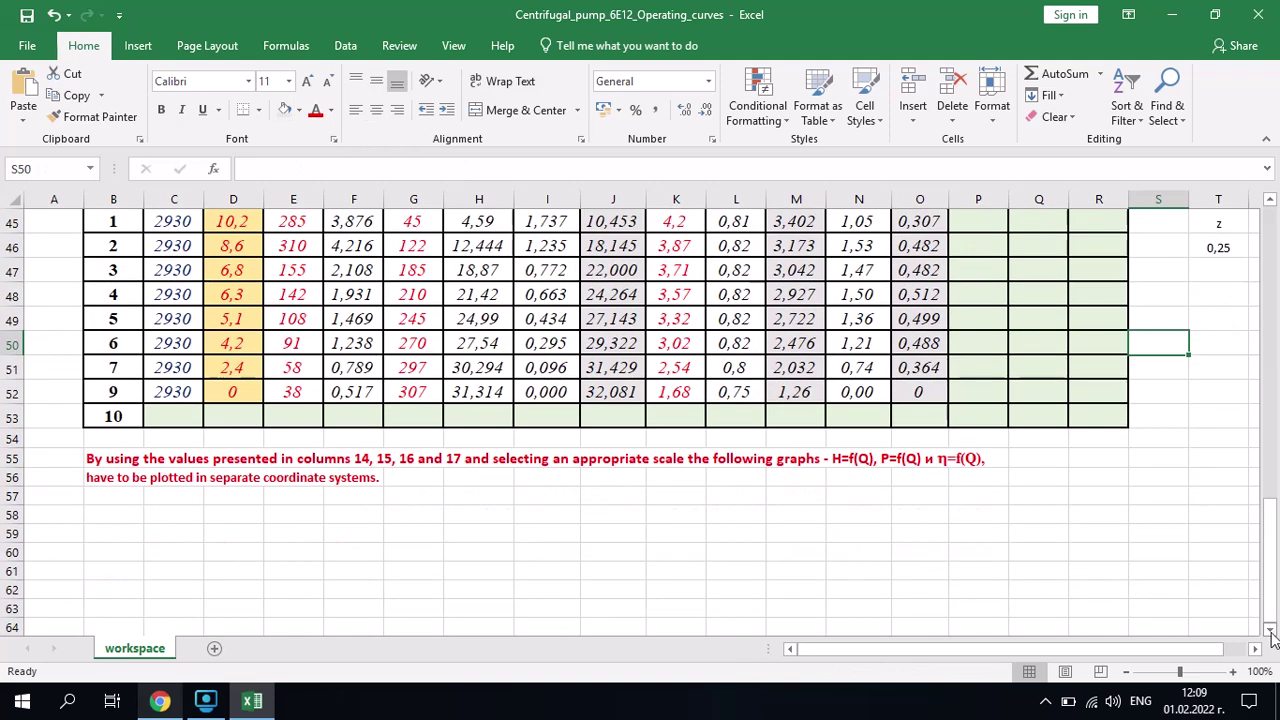
click(112, 496)
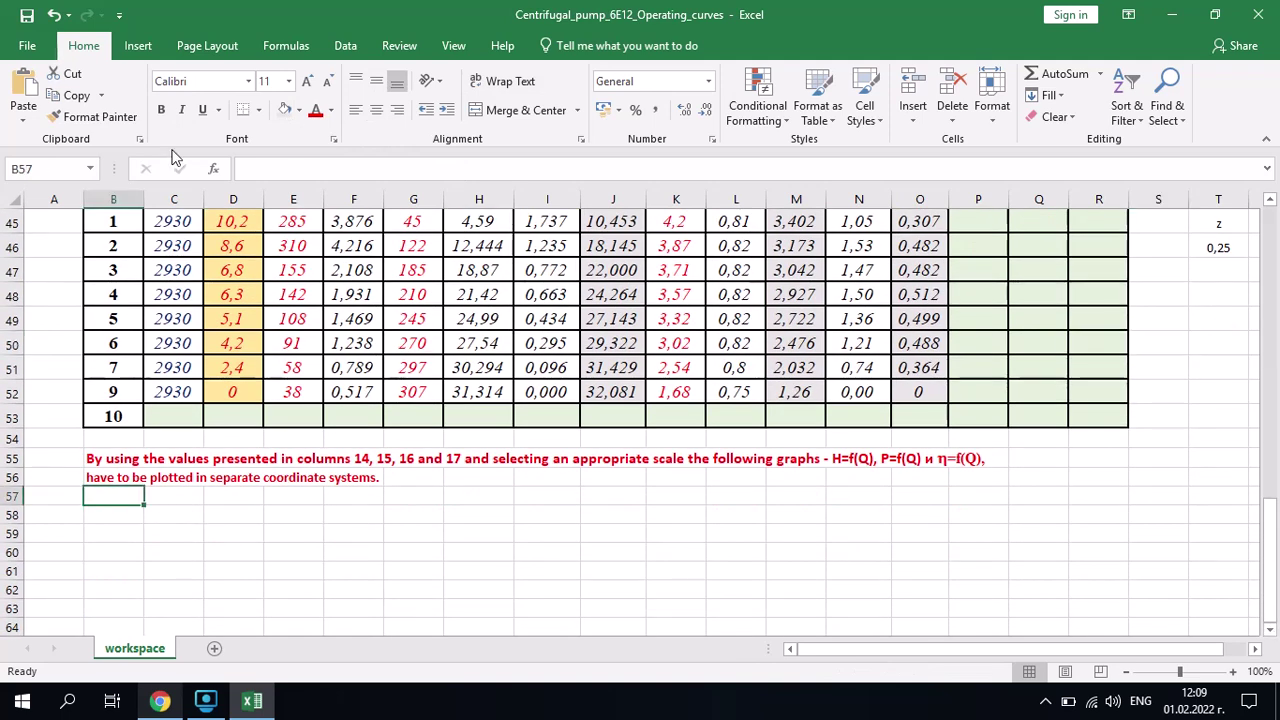
click(137, 46)
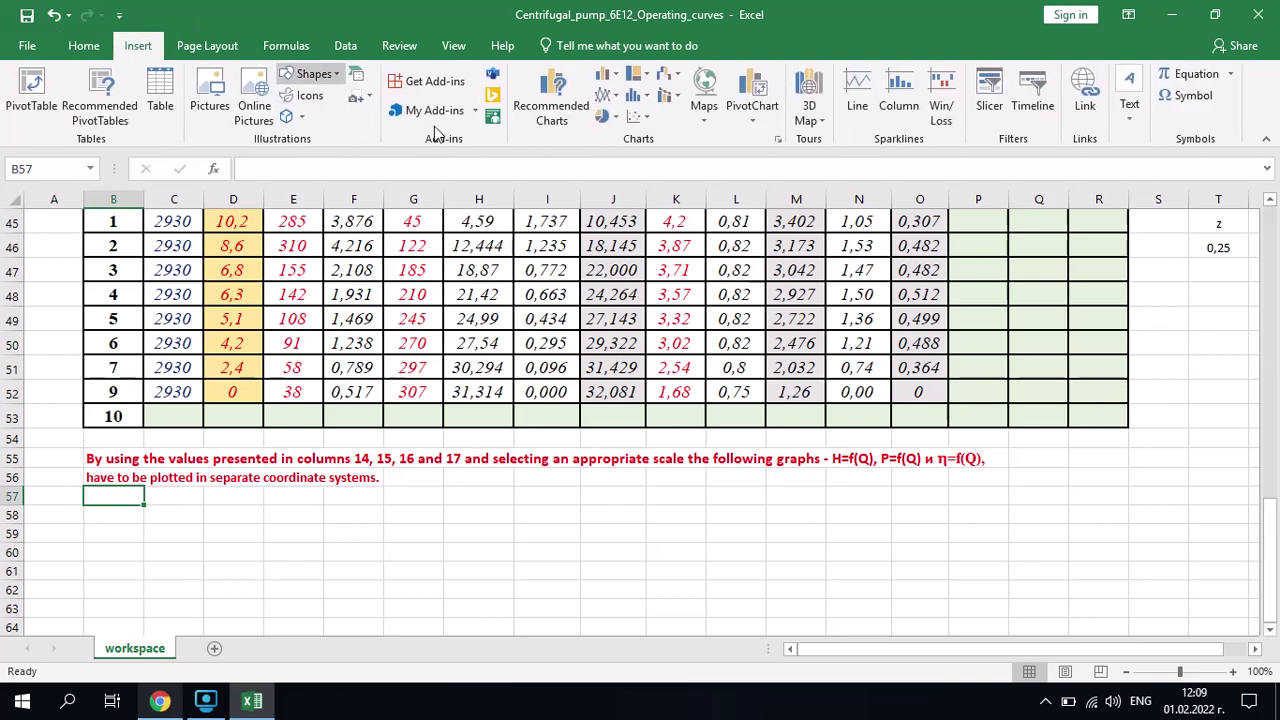
click(640, 117)
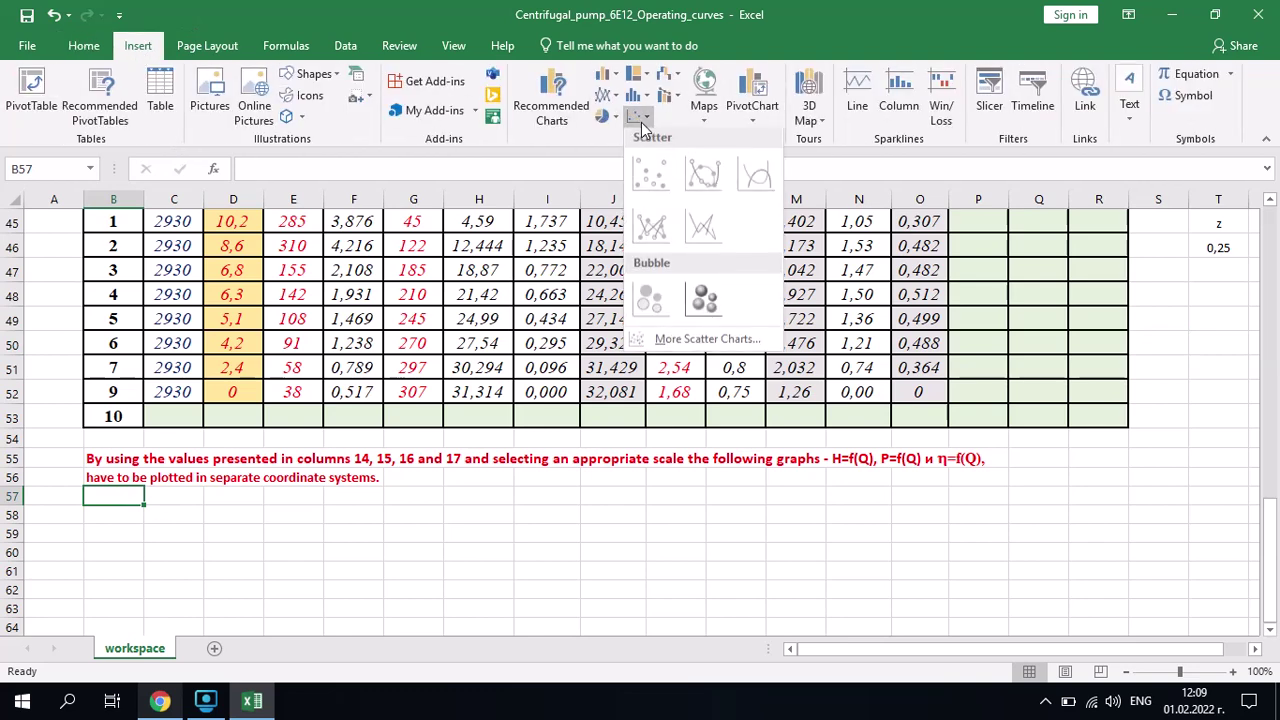
click(703, 176)
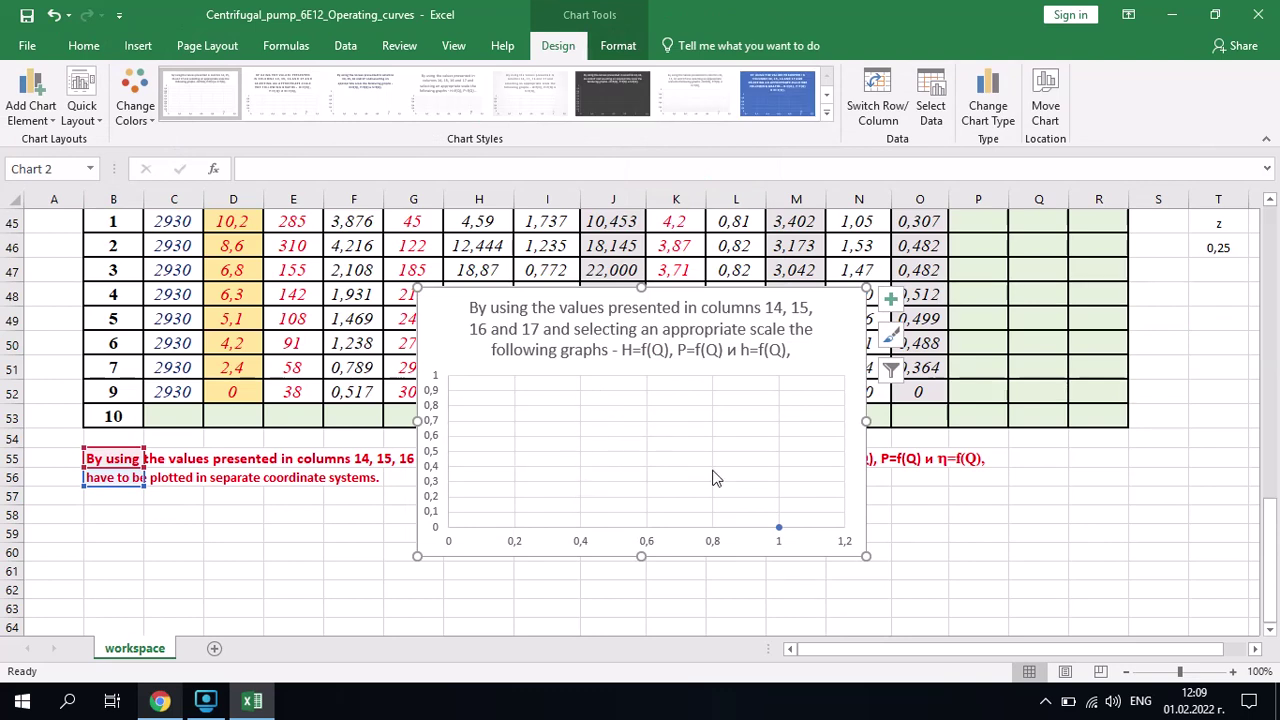
double_click(652, 338)
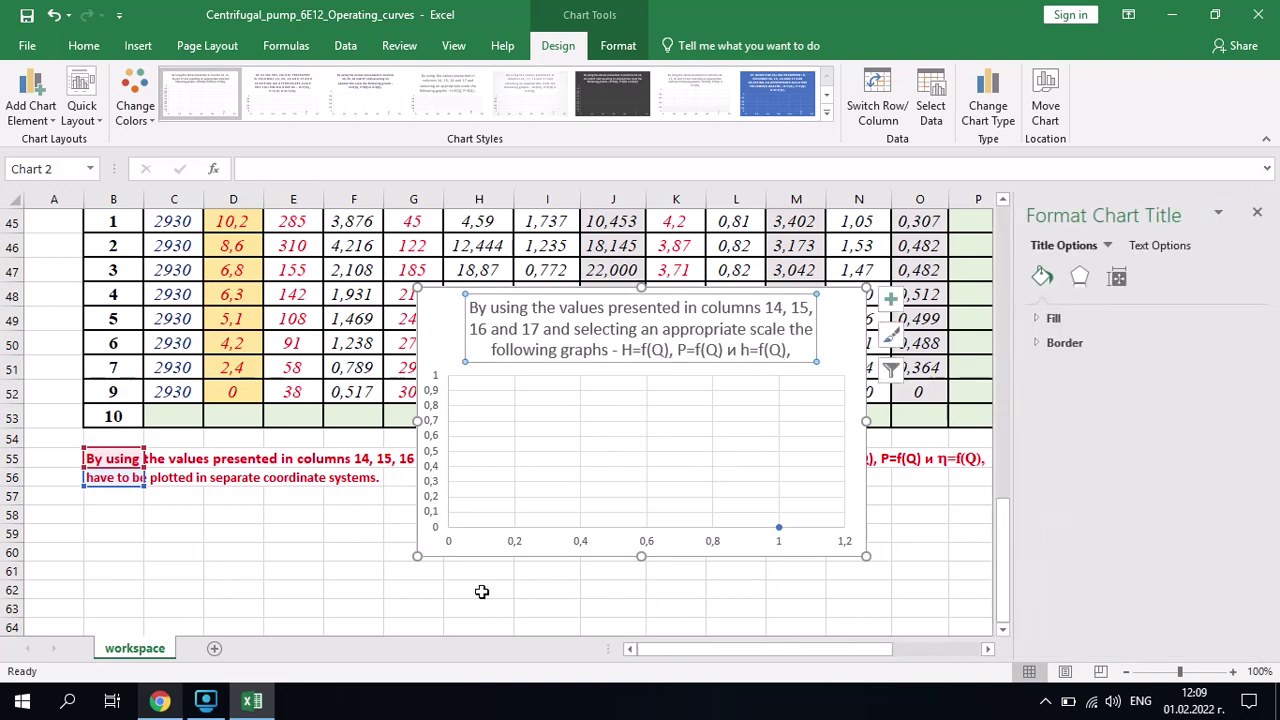
click(449, 610)
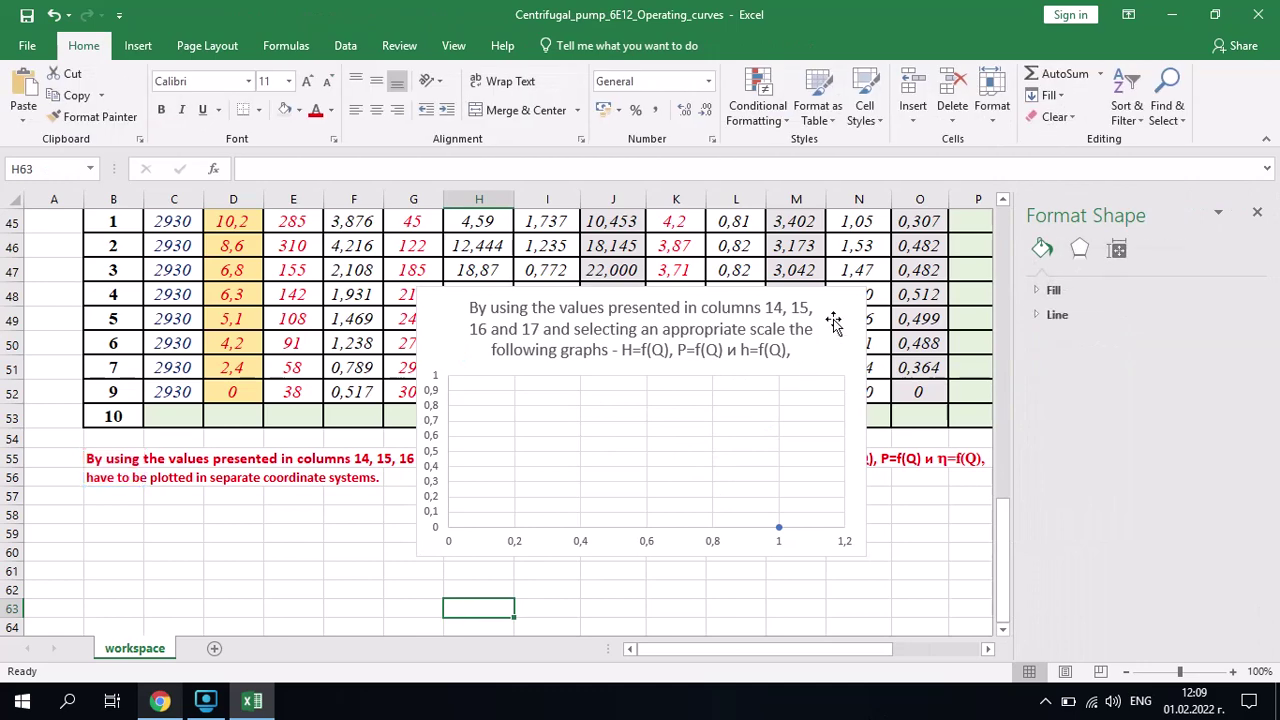
click(843, 314)
key(Delete)
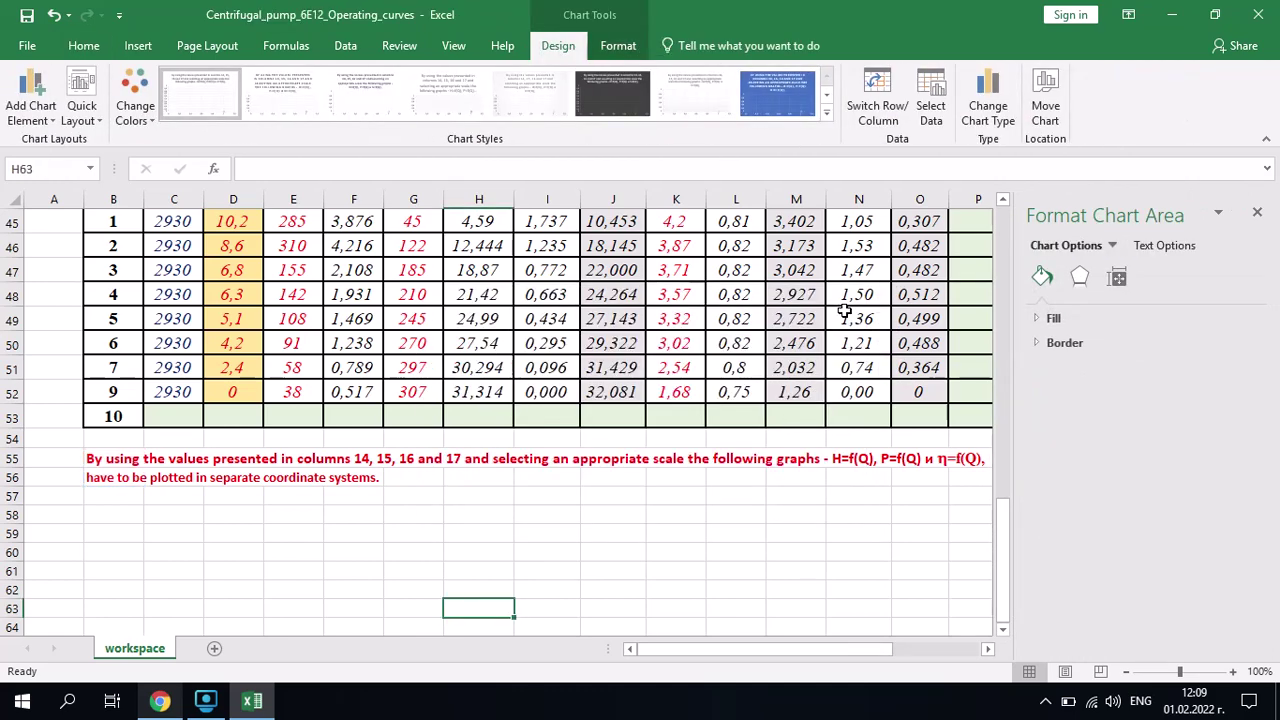
Starting from the empty cell B58 below the table, insert a blank scatter chart with smooth lines and markers.
click(116, 513)
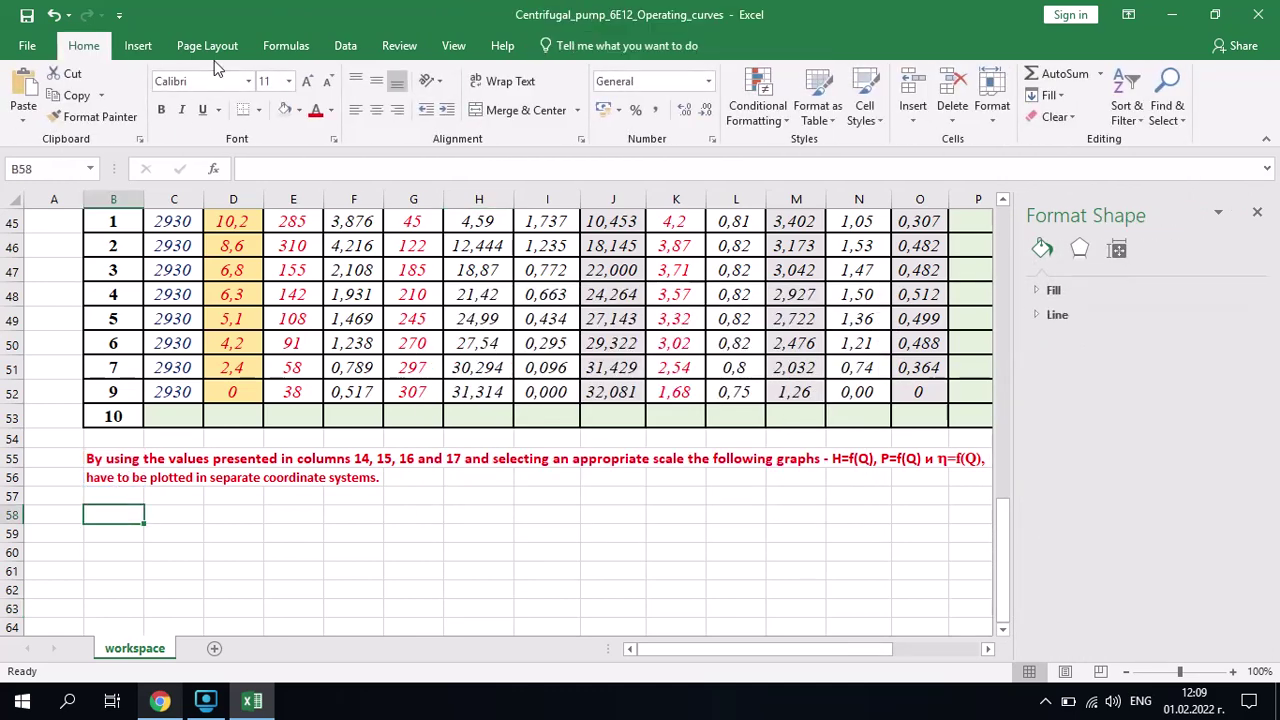
click(138, 45)
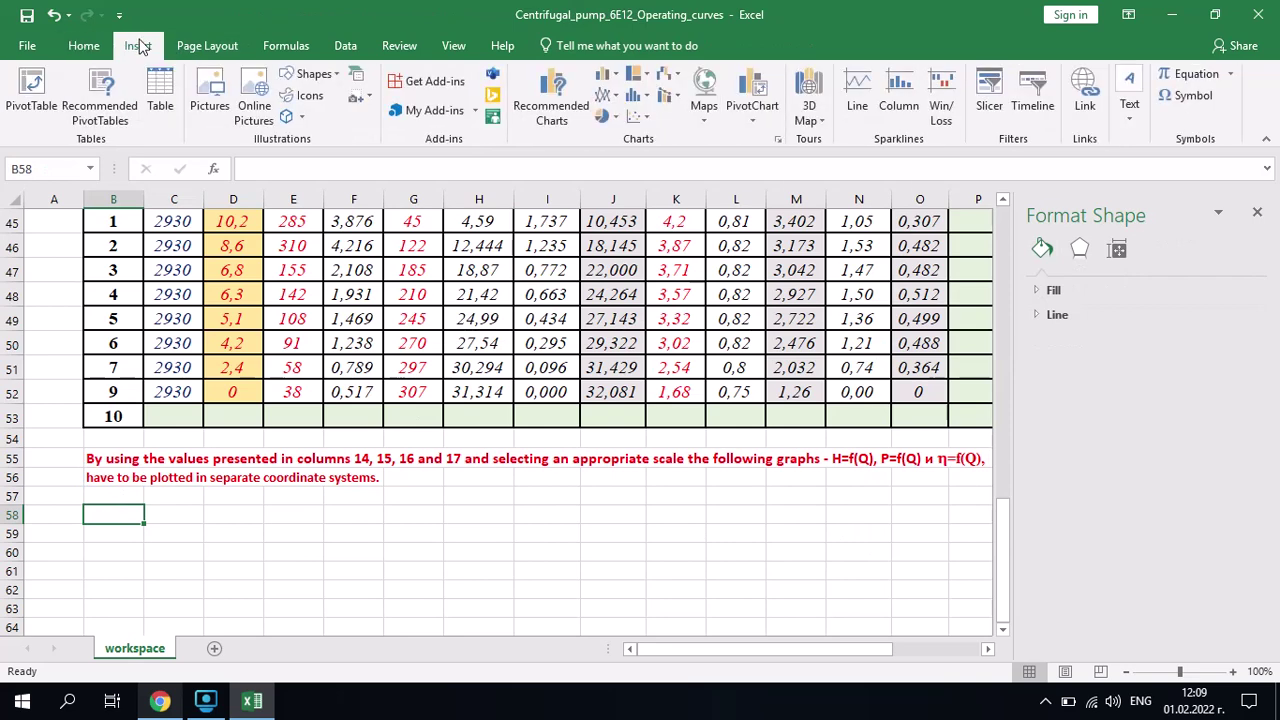
click(631, 119)
click(701, 174)
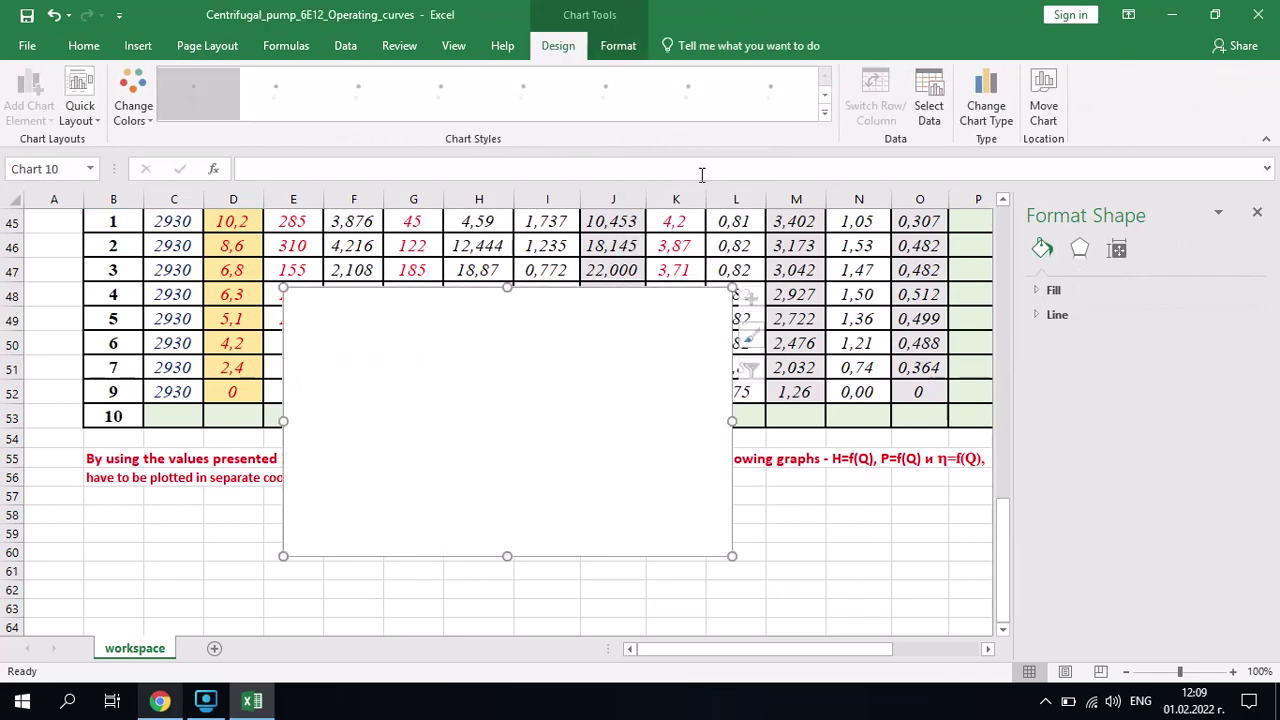
Add a data series named H-Q to the blank chart, using the flow rates D45:D52 as its X values.
right_click(467, 487)
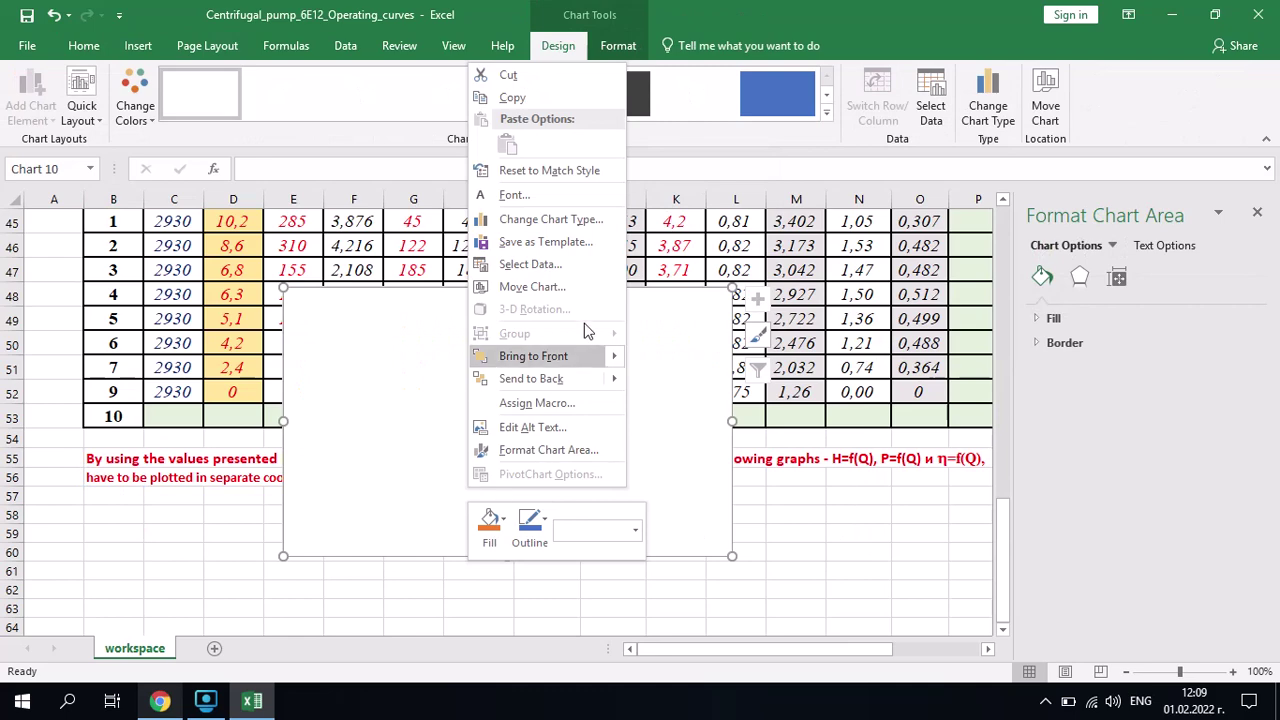
click(539, 265)
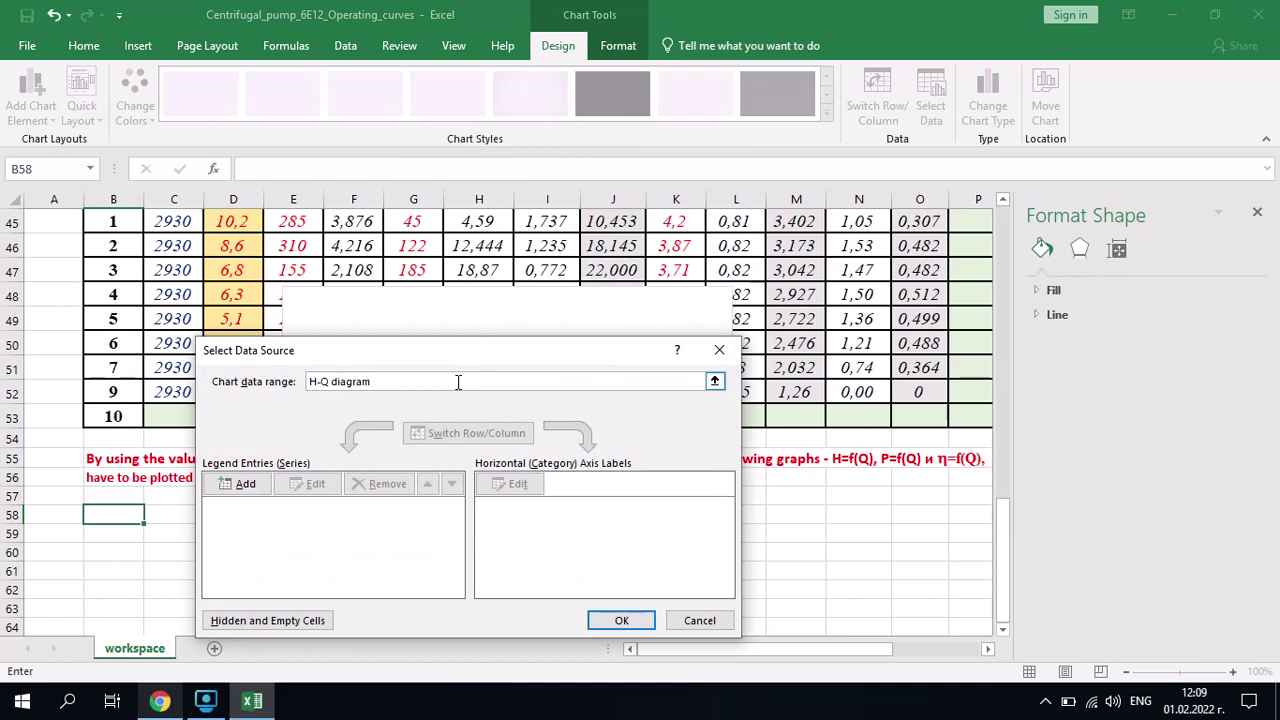
click(246, 485)
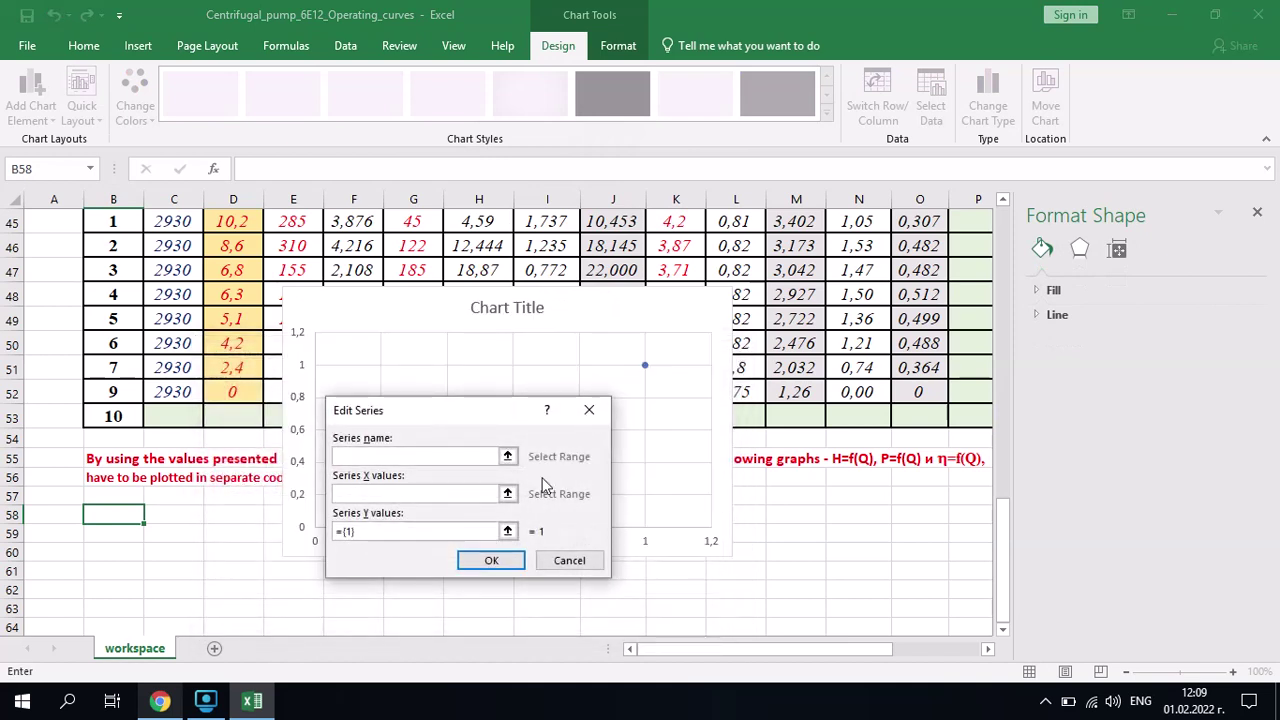
click(508, 495)
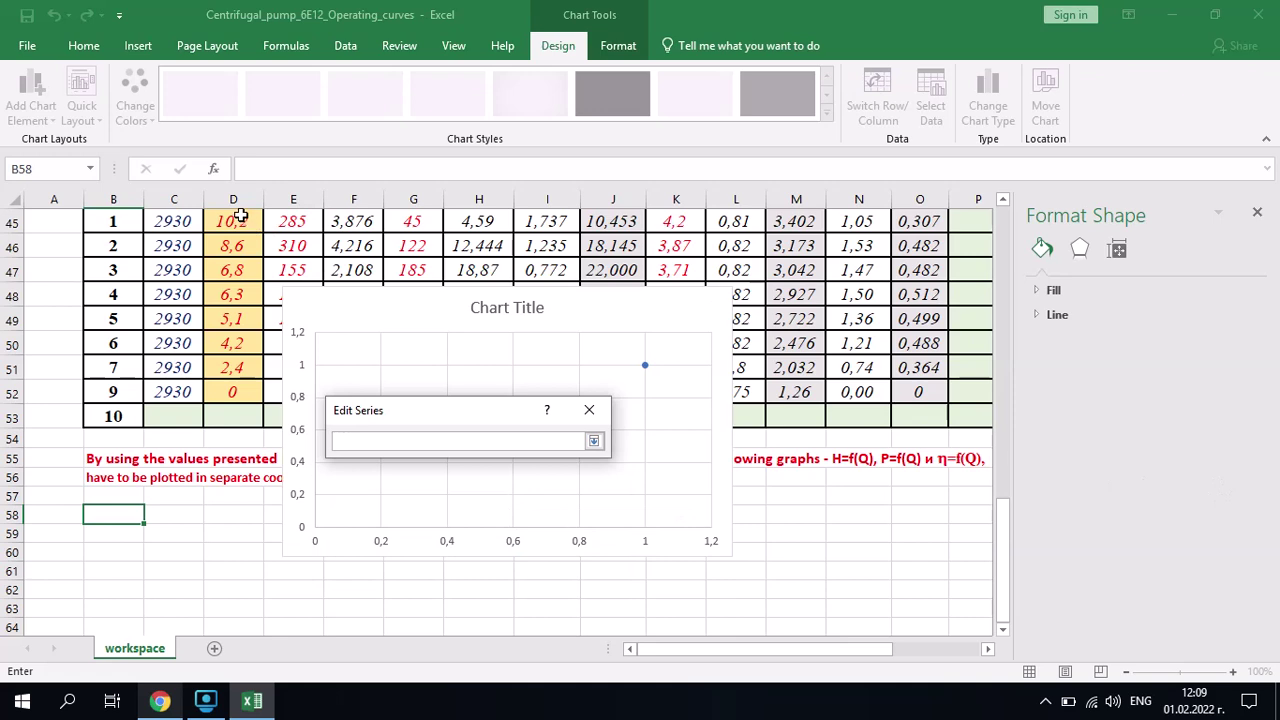
drag(241, 216, 236, 392)
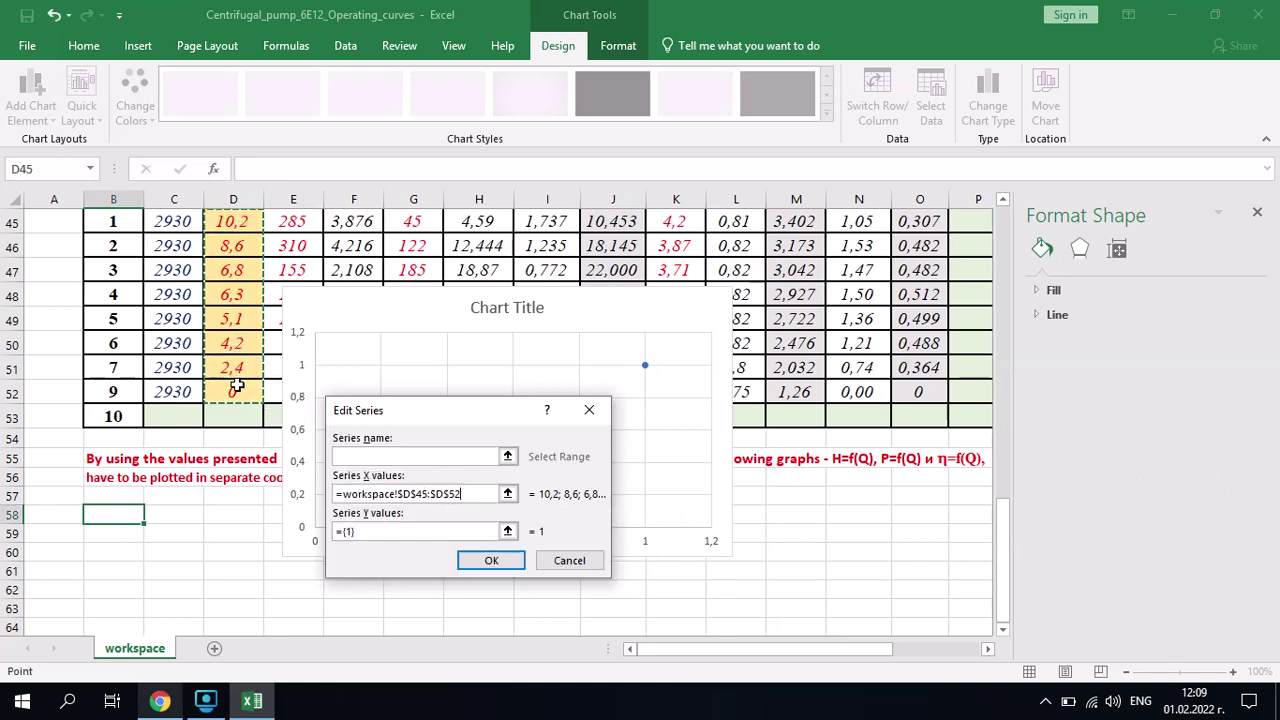
click(452, 459)
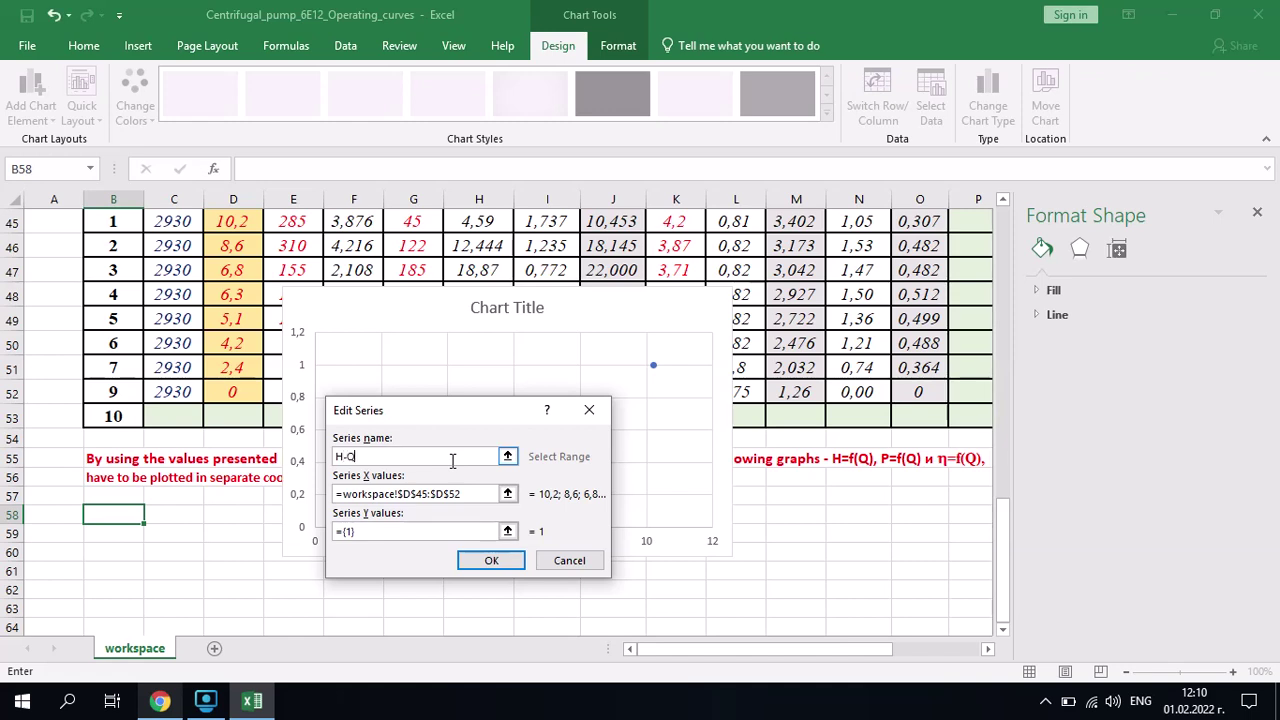
Set the H-Q series' Y values to the head range J45:J52 and accept the series.
click(508, 532)
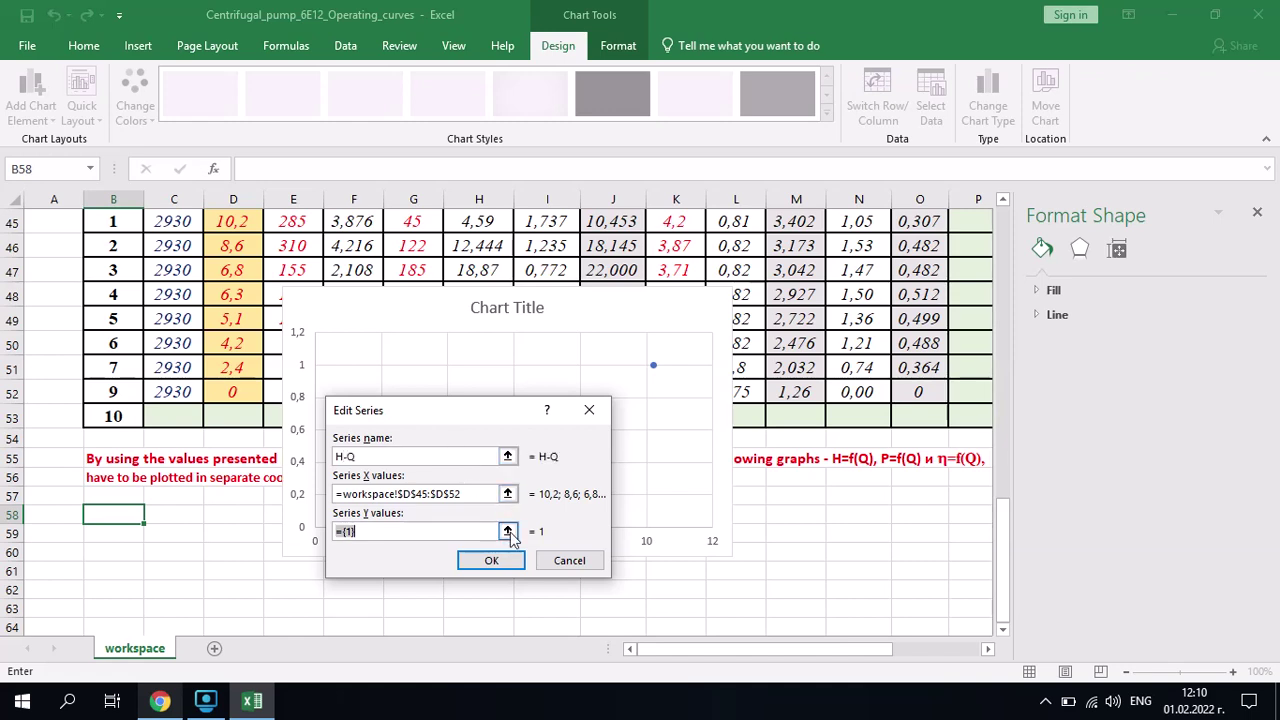
drag(1007, 528, 1008, 560)
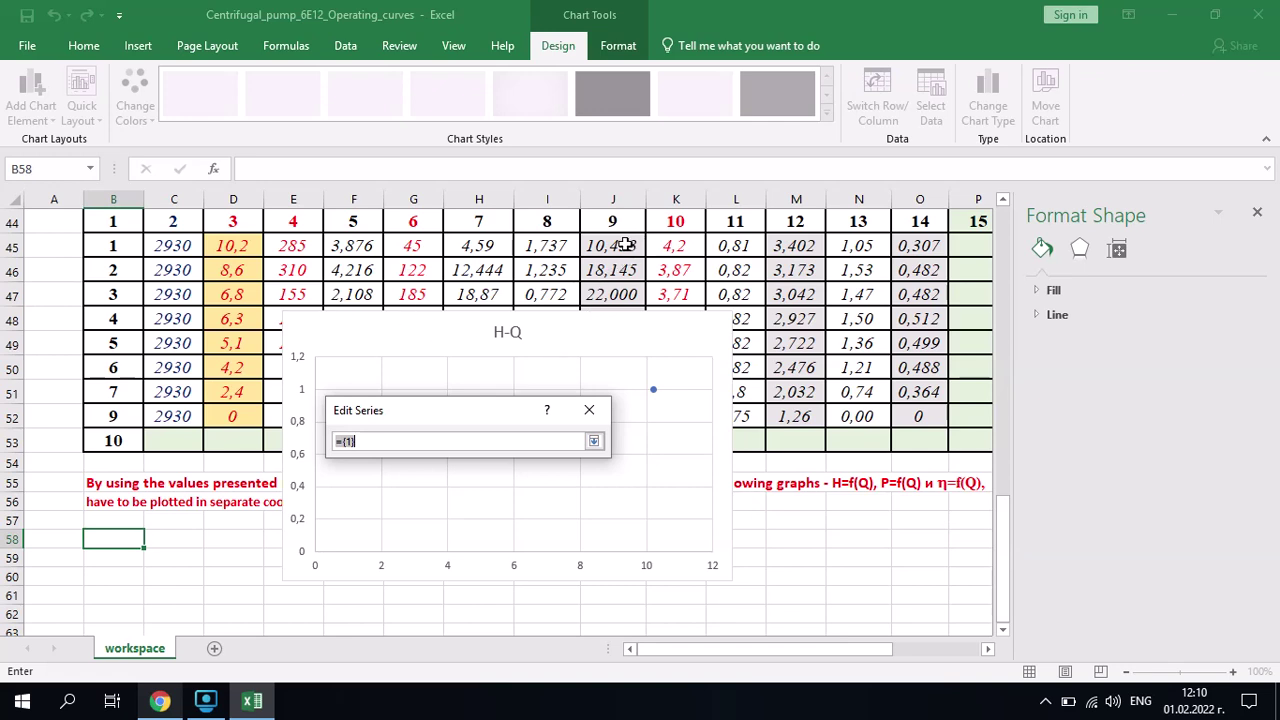
drag(625, 245, 620, 427)
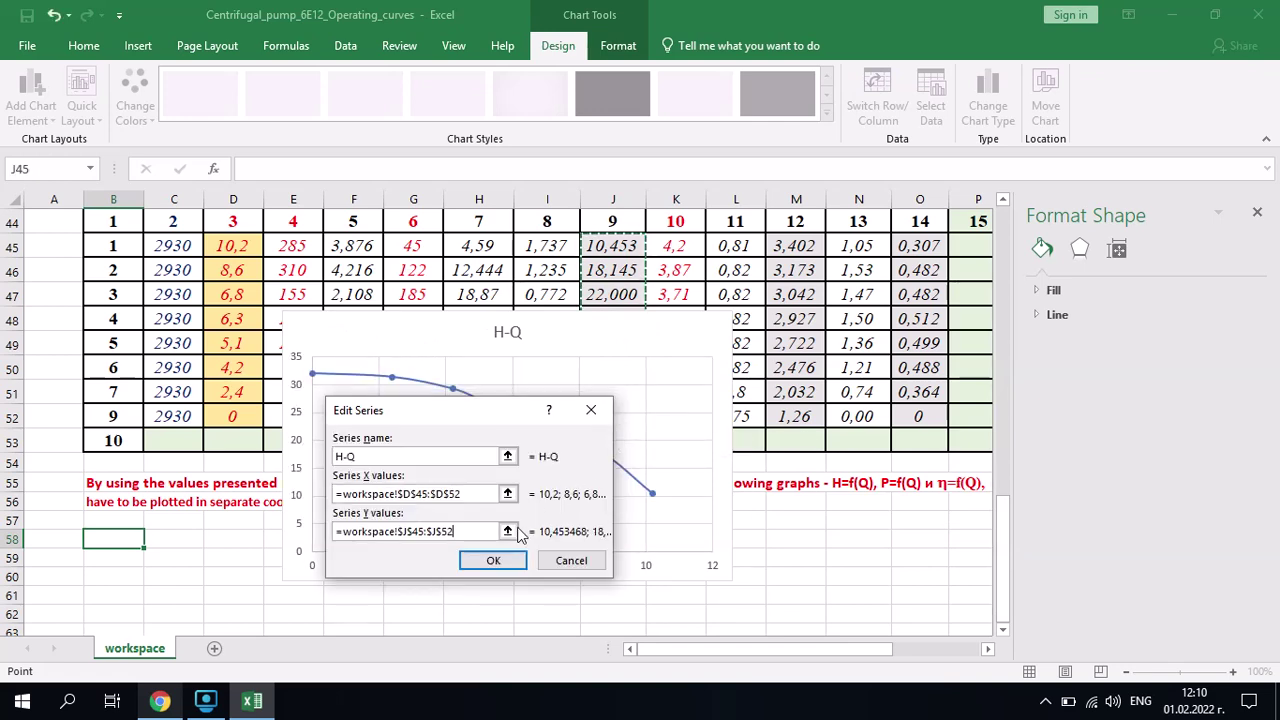
click(496, 558)
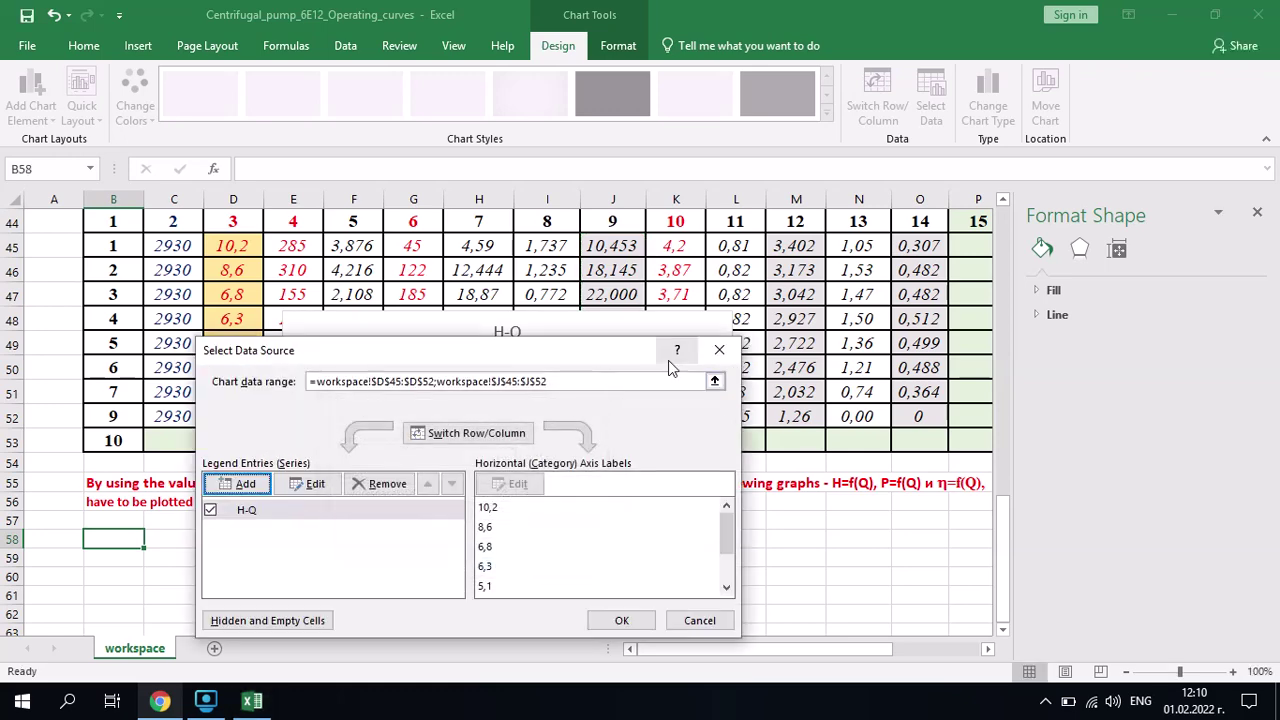
Accept the chart's data source and move the H-Q chart directly below the red note, starting at column B, row 57.
click(621, 620)
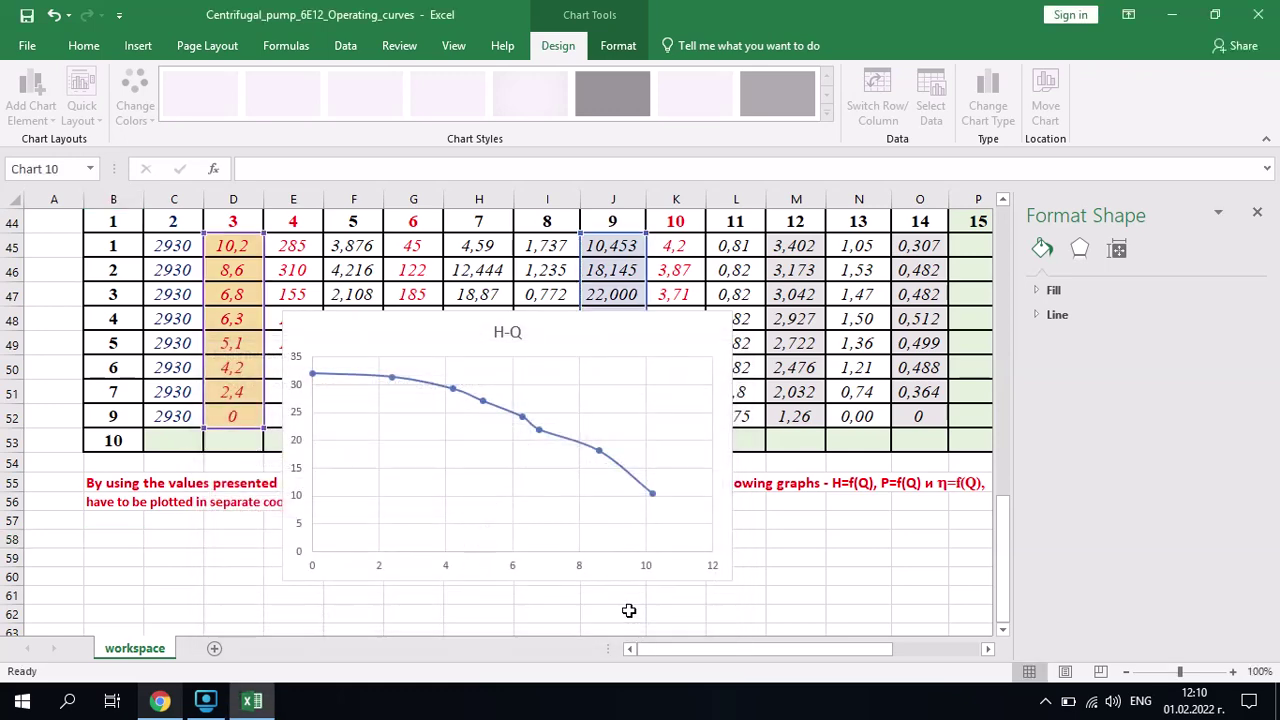
mouse_move(666, 334)
mouse_down()
mouse_move(466, 540)
mouse_move(534, 518)
mouse_move(442, 555)
mouse_move(437, 534)
mouse_move(466, 523)
mouse_move(438, 539)
mouse_move(394, 546)
mouse_move(391, 535)
mouse_up()
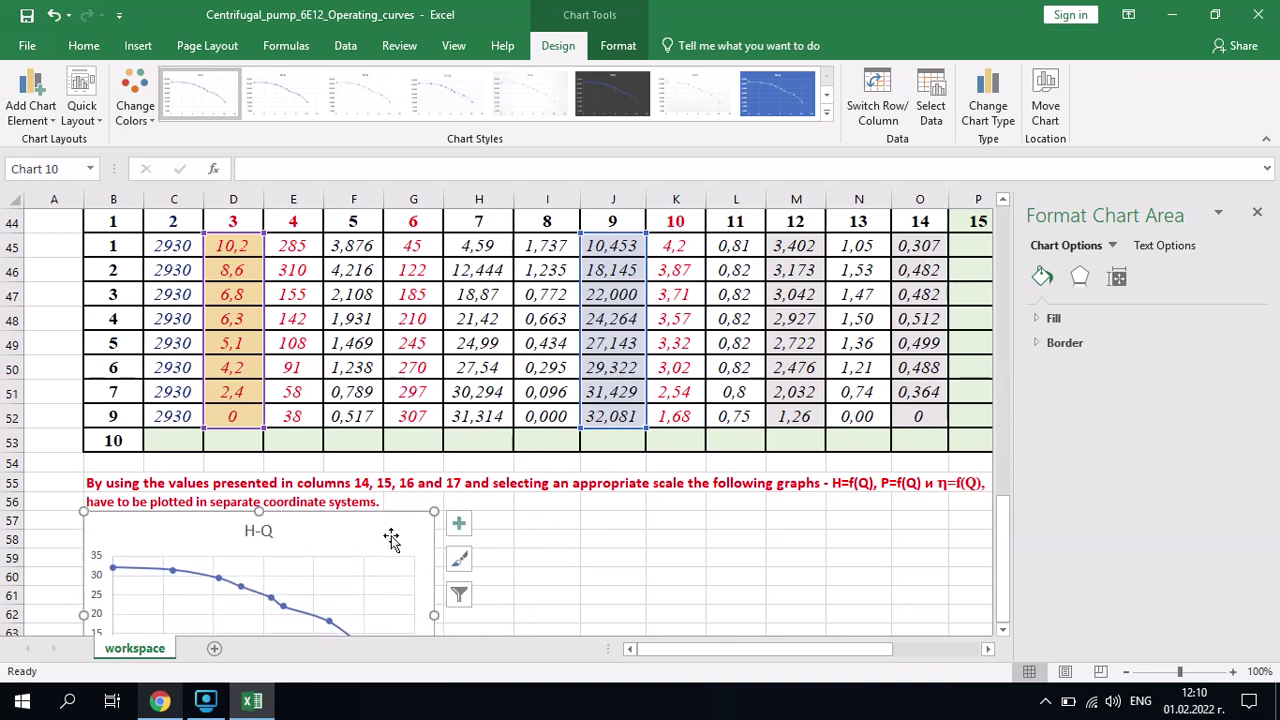
scroll(1003, 633, down, 3)
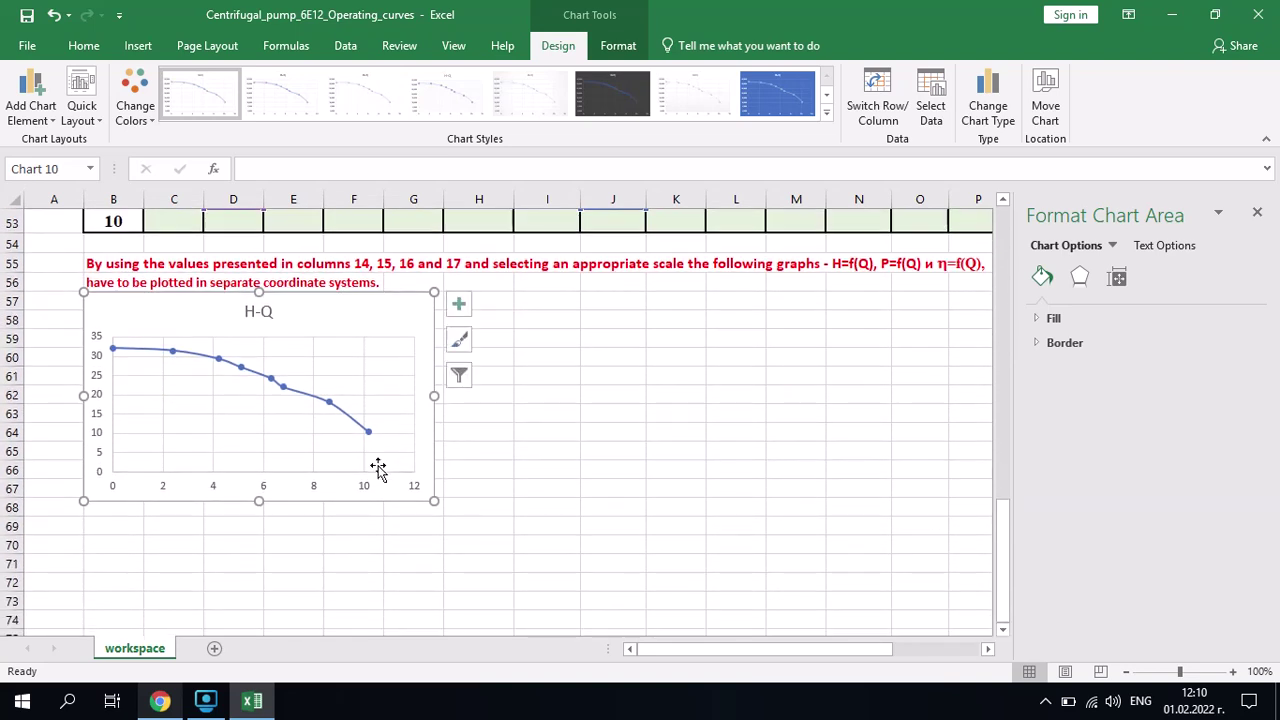
Add a second-order polynomial trendline to the H-Q series and display its equation on the chart.
right_click(285, 393)
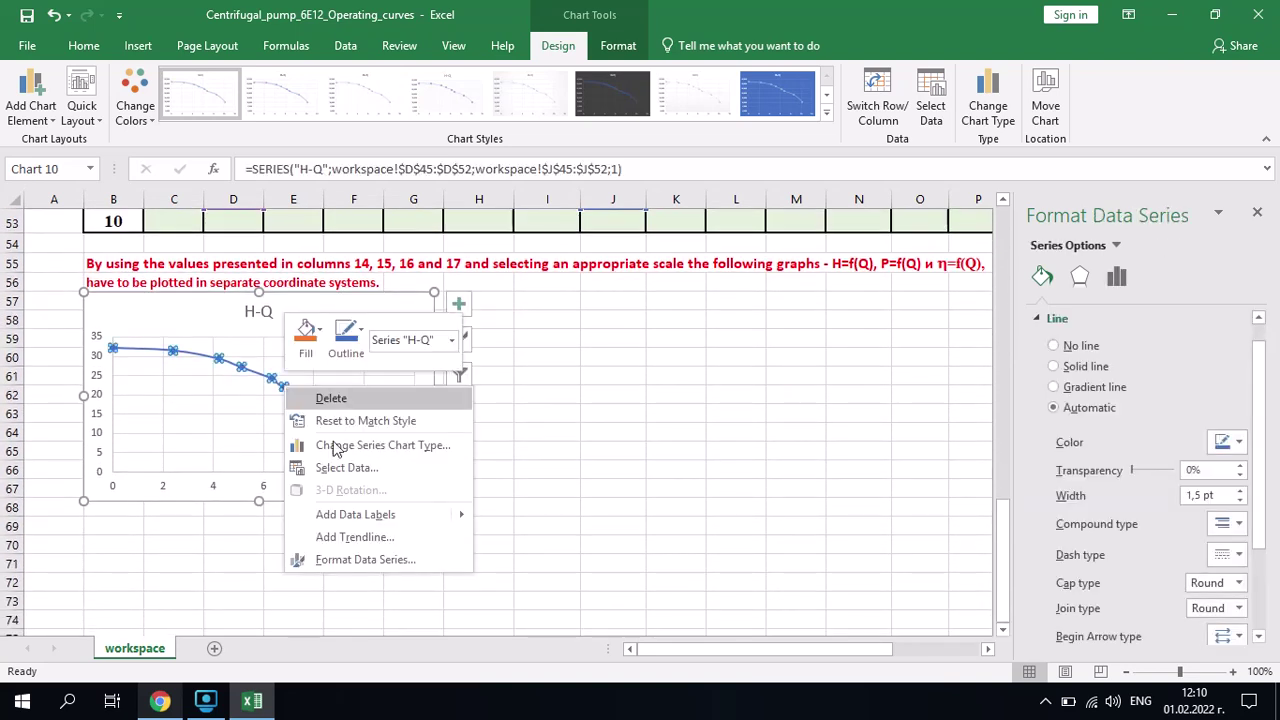
click(376, 538)
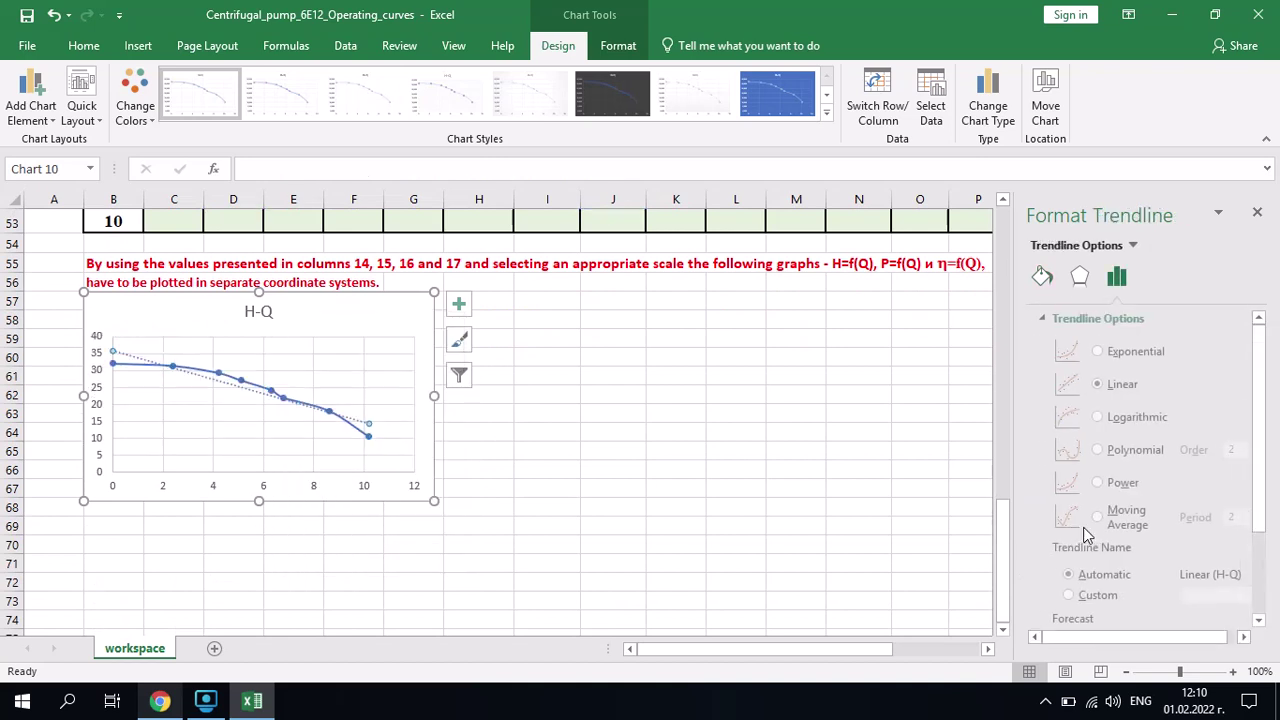
click(1119, 451)
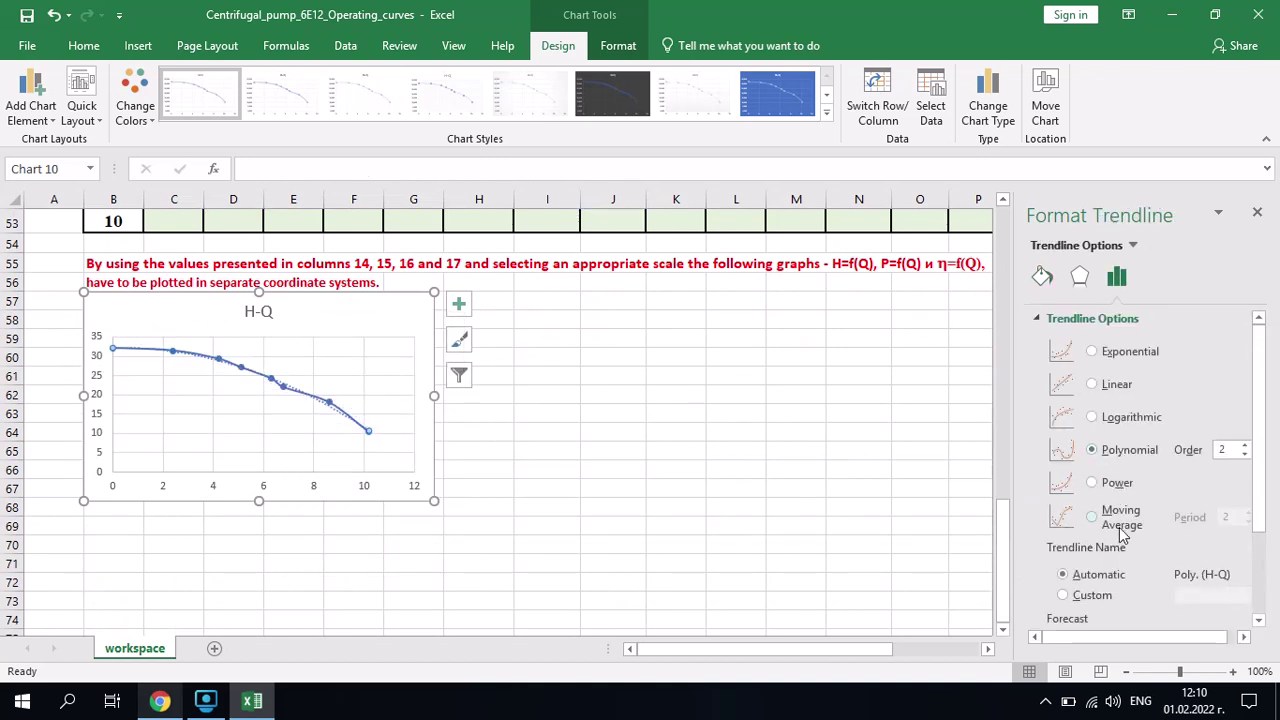
drag(1262, 518, 1231, 598)
click(1158, 612)
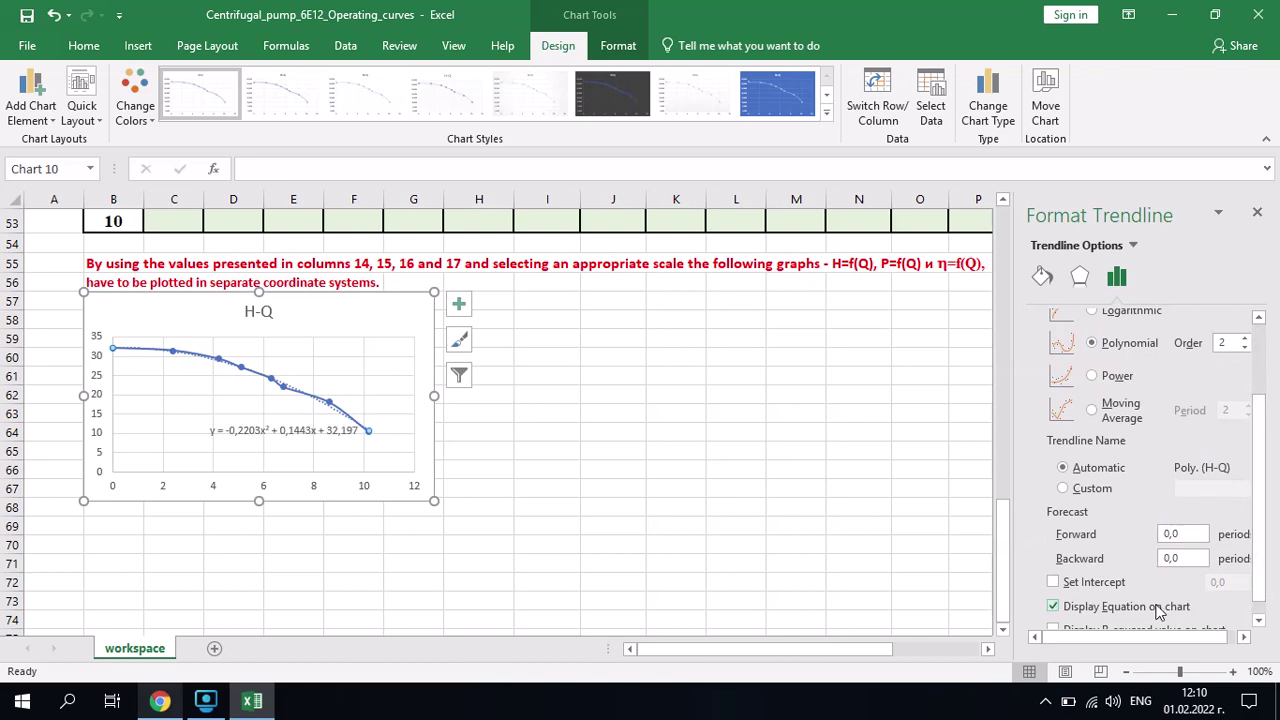
Give the H-Q trendline equation a yellow fill and bold text, and move it above the curve.
click(290, 431)
click(84, 46)
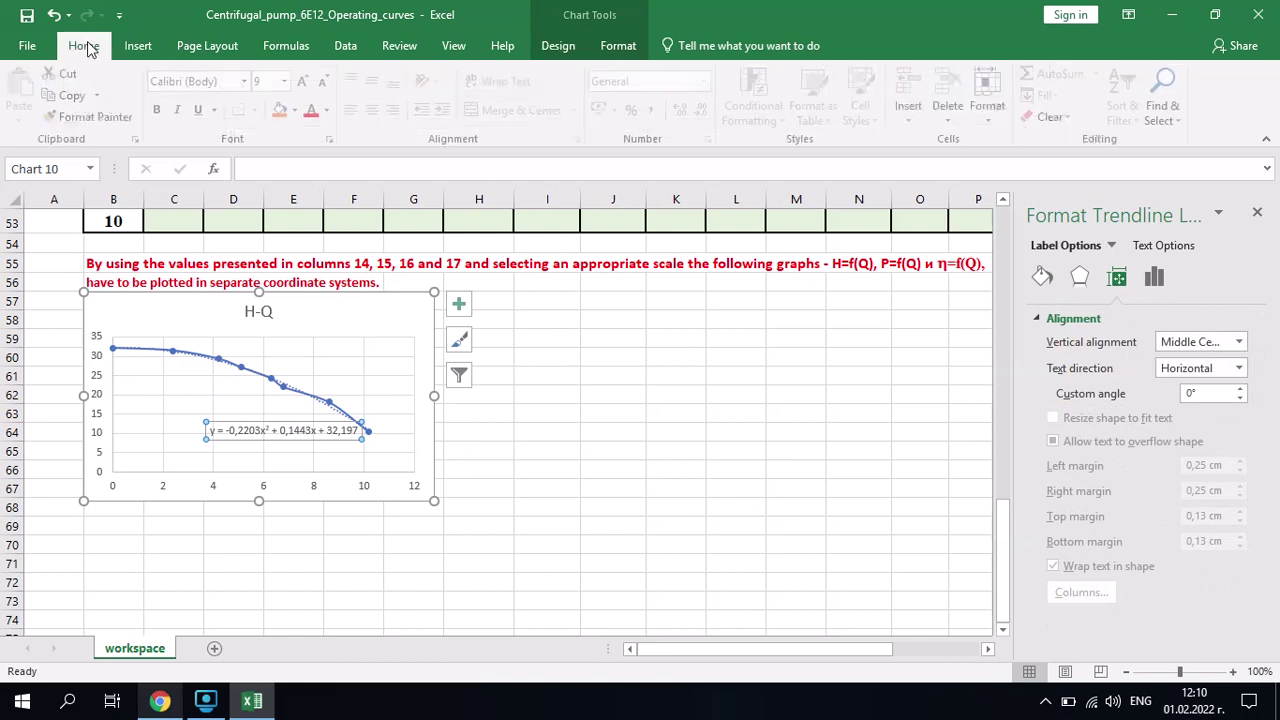
click(300, 112)
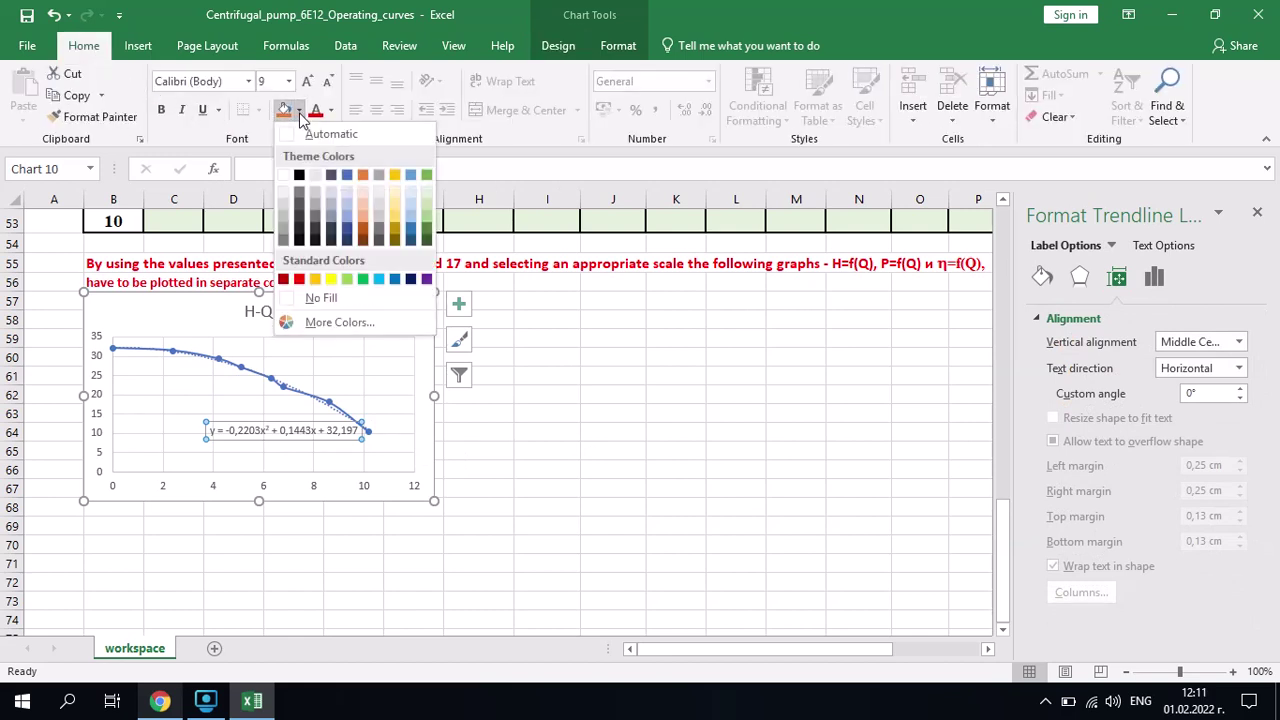
click(331, 280)
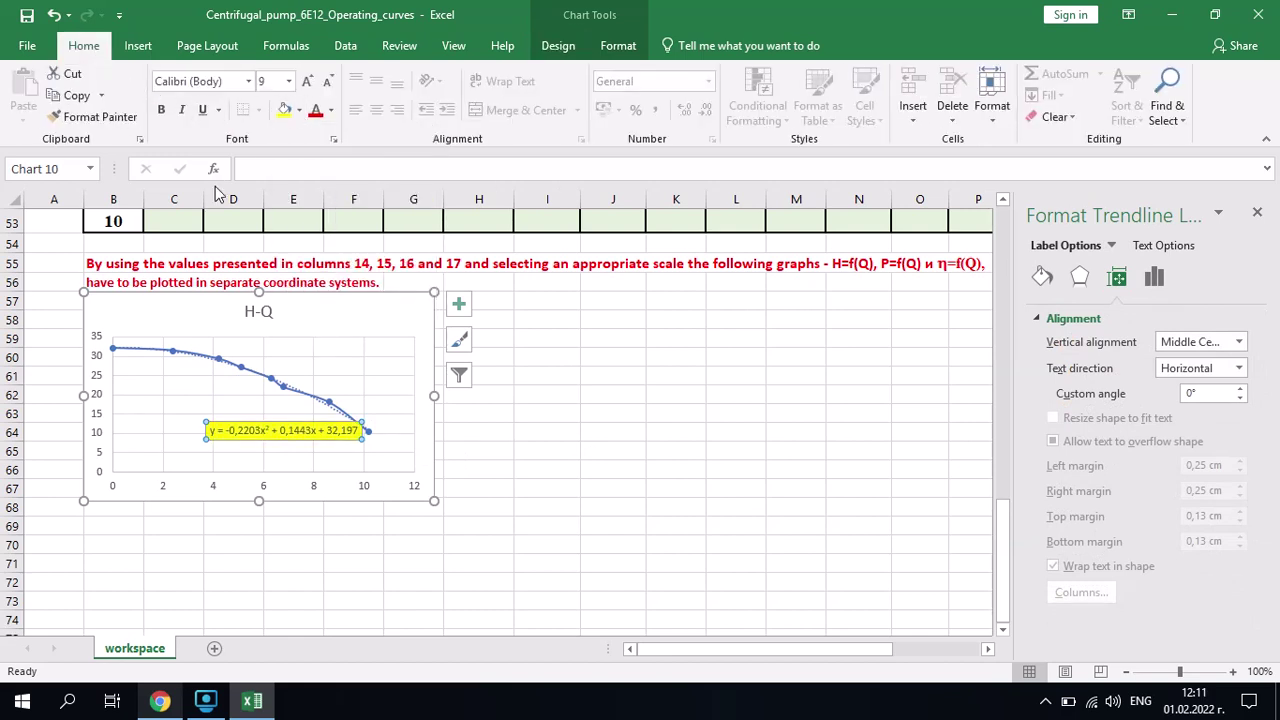
click(163, 112)
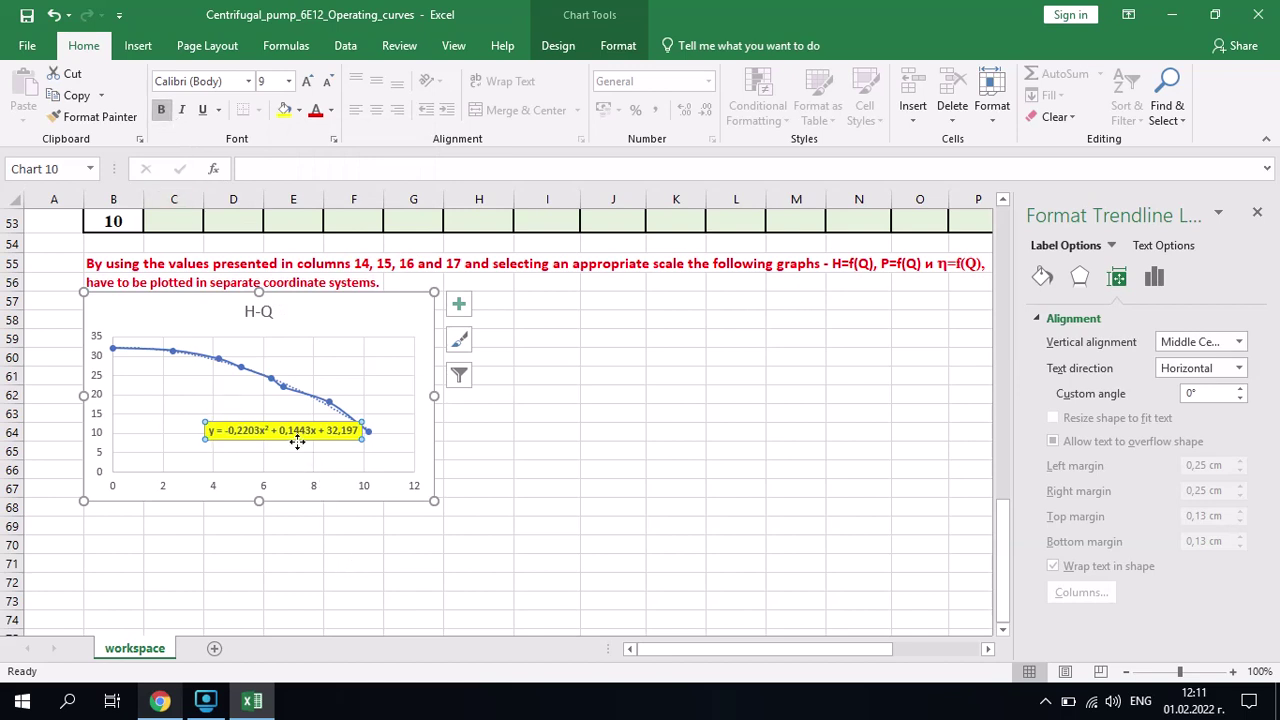
drag(297, 441, 344, 366)
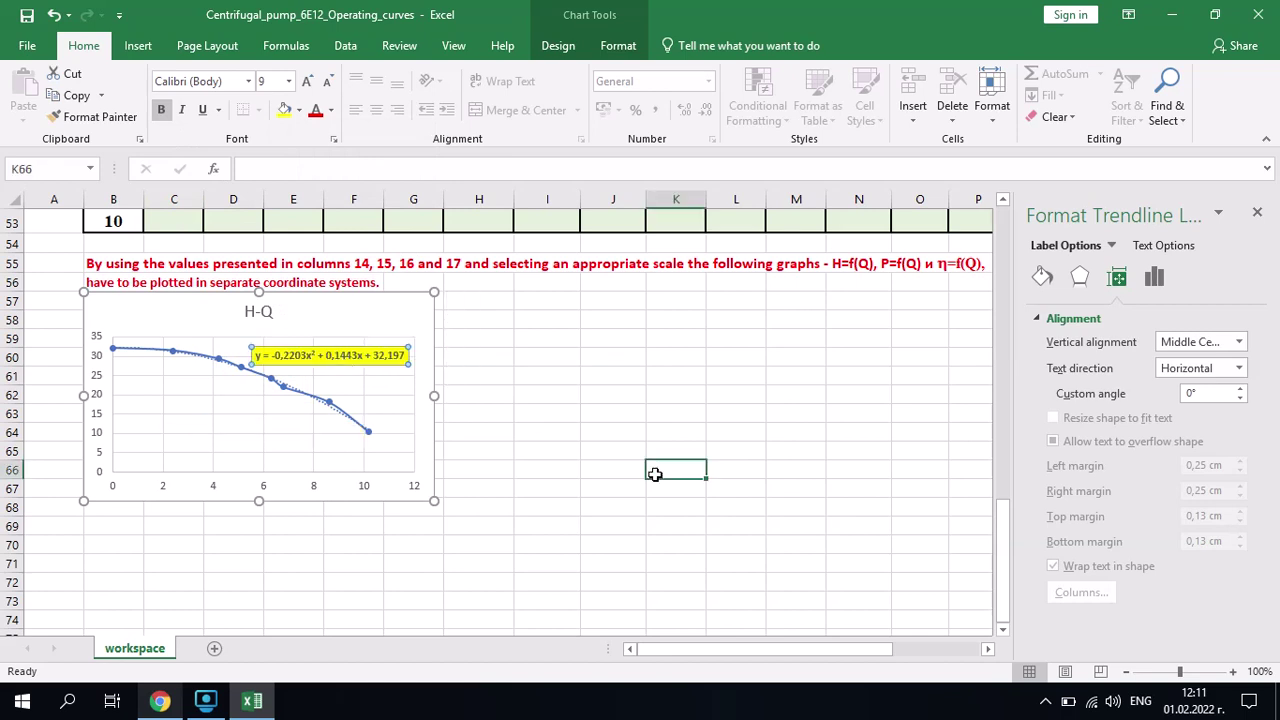
click(654, 472)
Shrink the H-Q chart slightly and shift its equation label further up, clear of the curve.
click(421, 465)
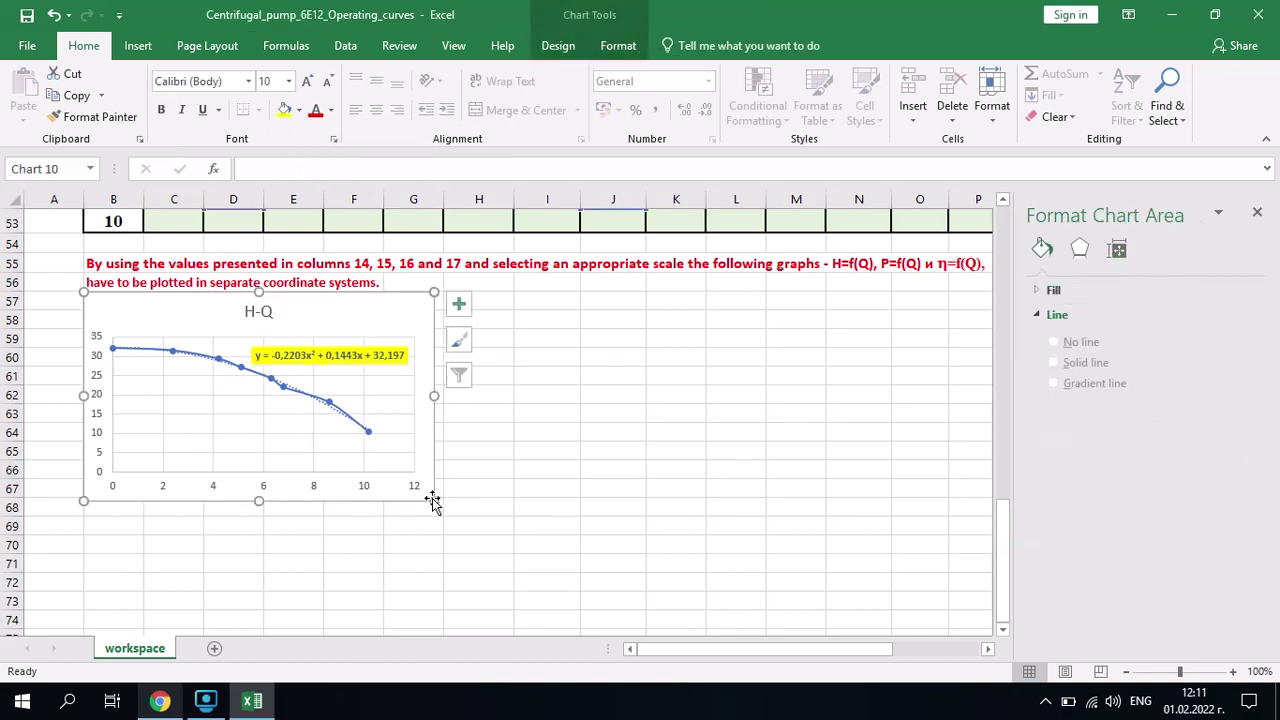
drag(432, 498, 409, 490)
click(487, 539)
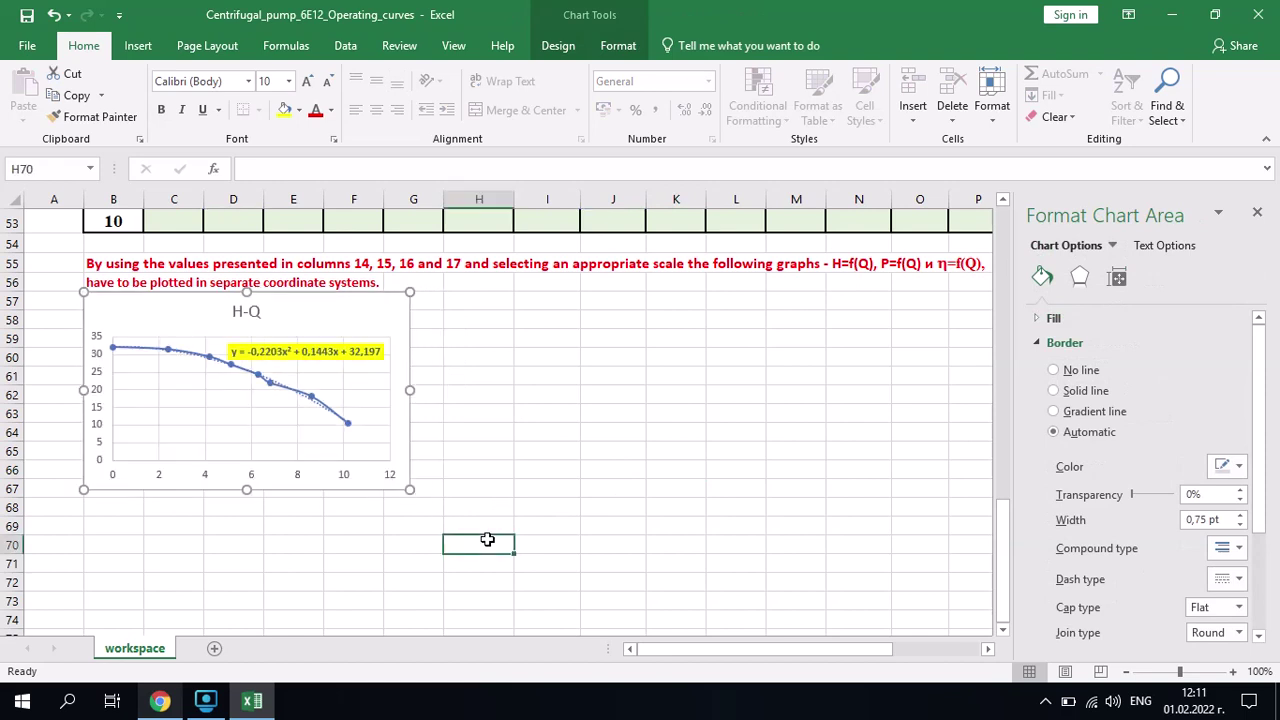
click(364, 351)
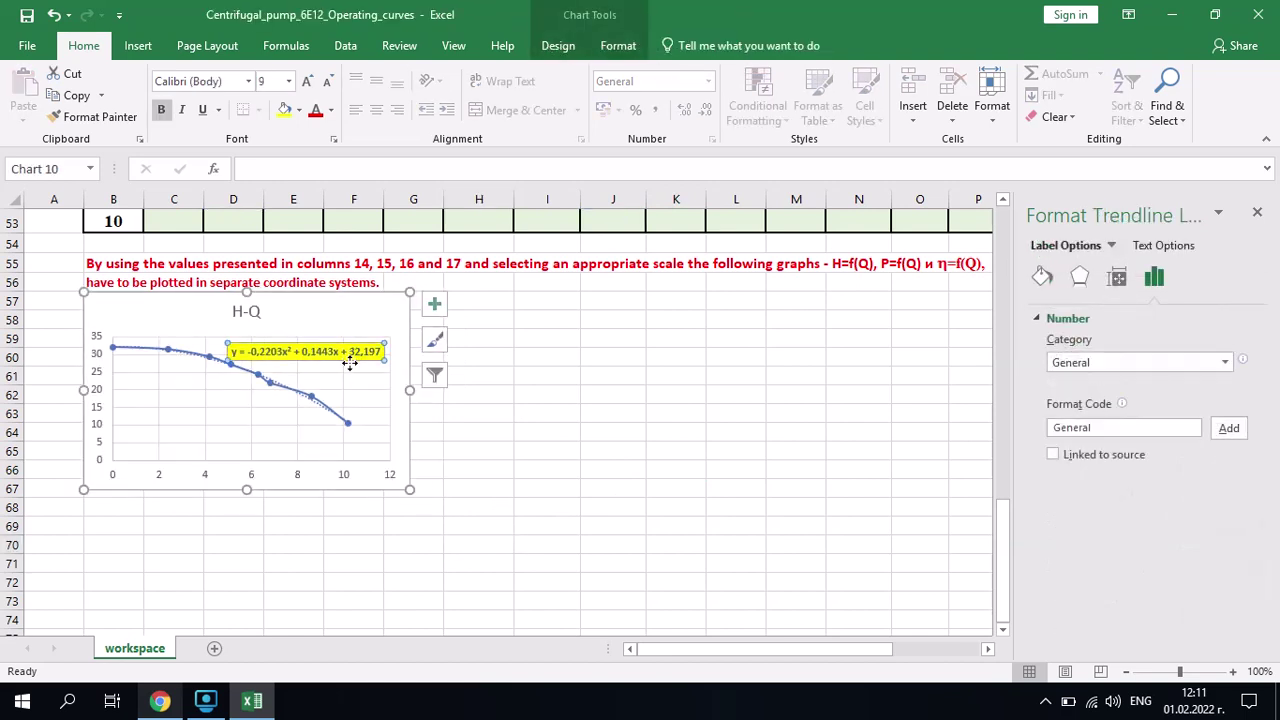
drag(349, 362, 356, 352)
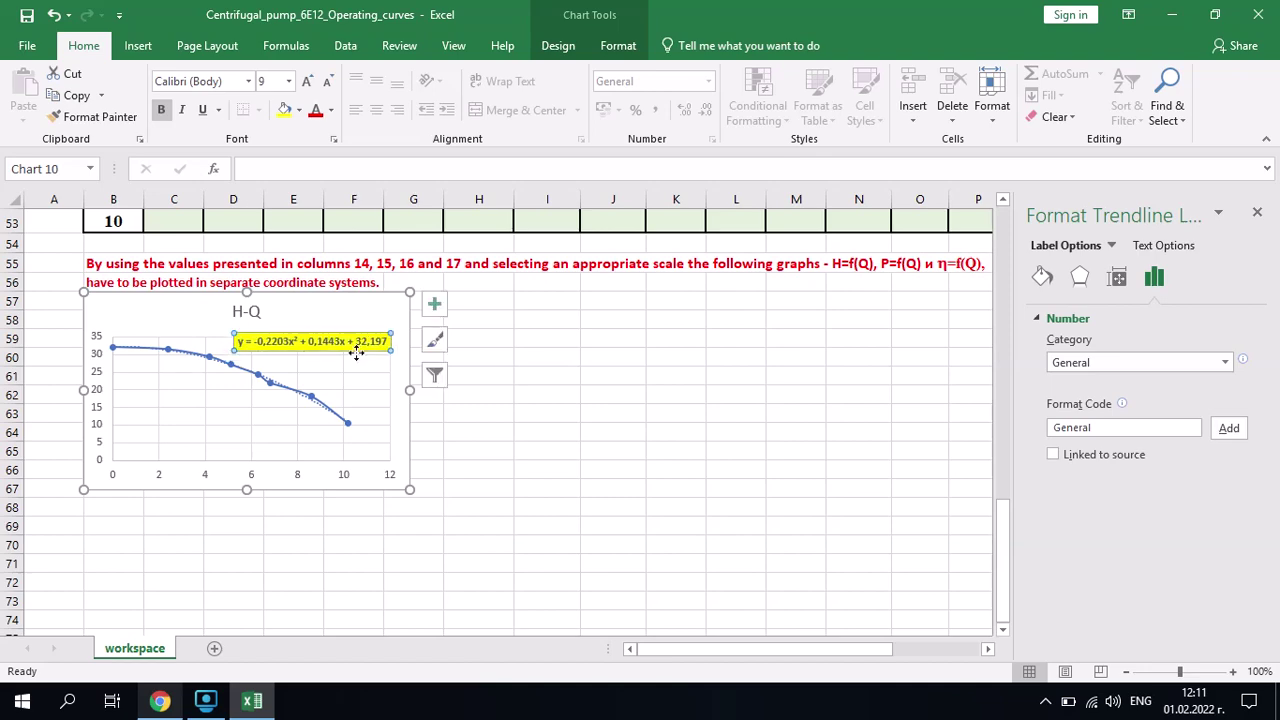
click(506, 411)
Insert a blank scatter chart with smooth lines and markers, shrink it and place it beside the H-Q chart.
click(478, 309)
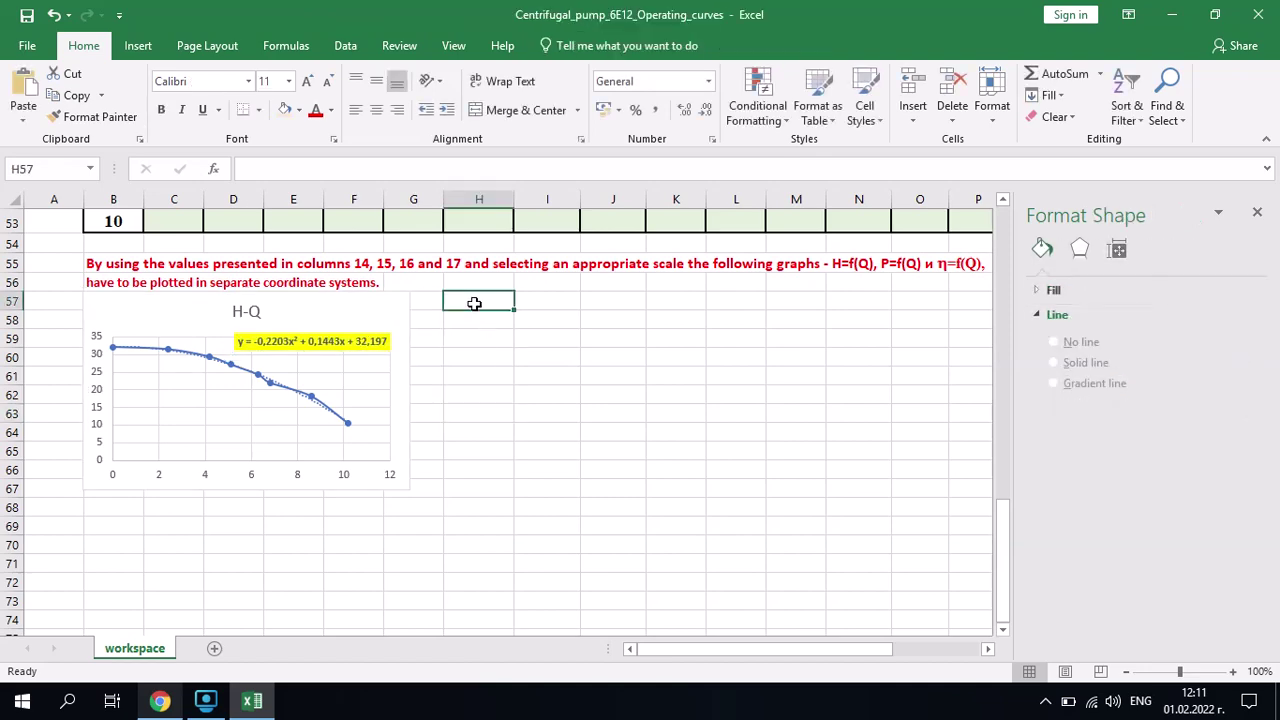
click(138, 46)
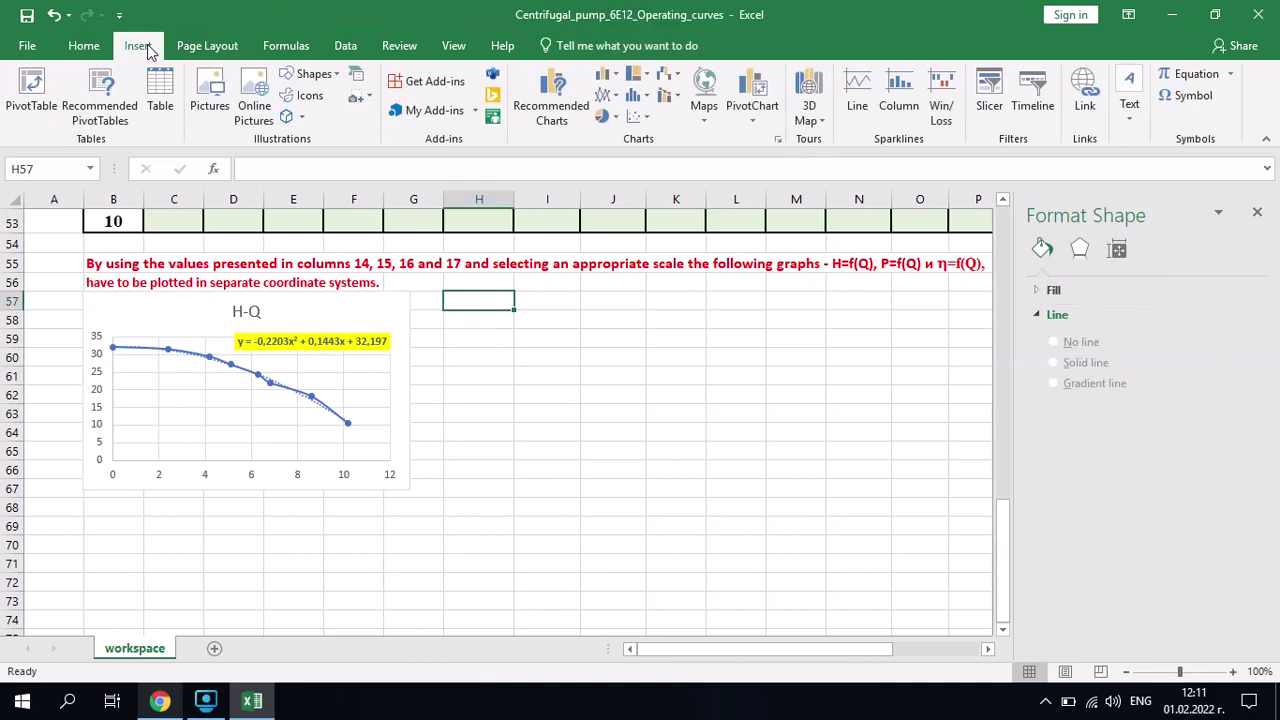
click(634, 116)
click(705, 186)
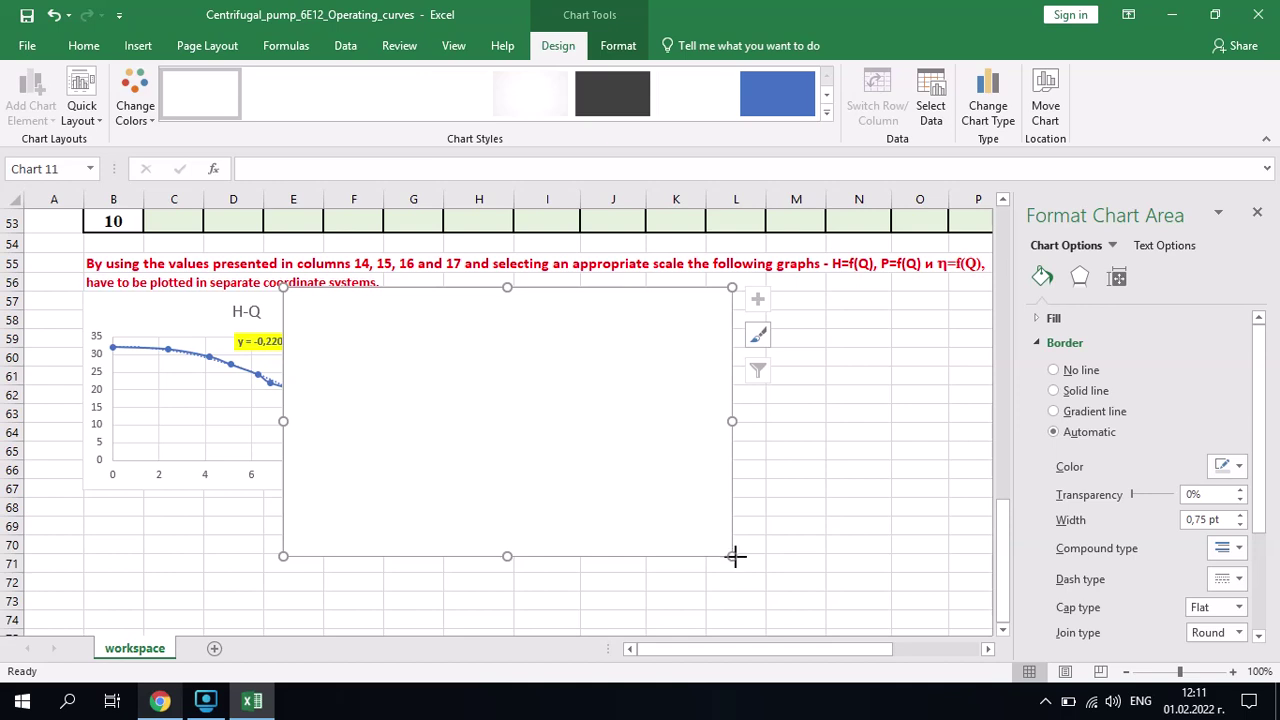
drag(733, 556, 587, 469)
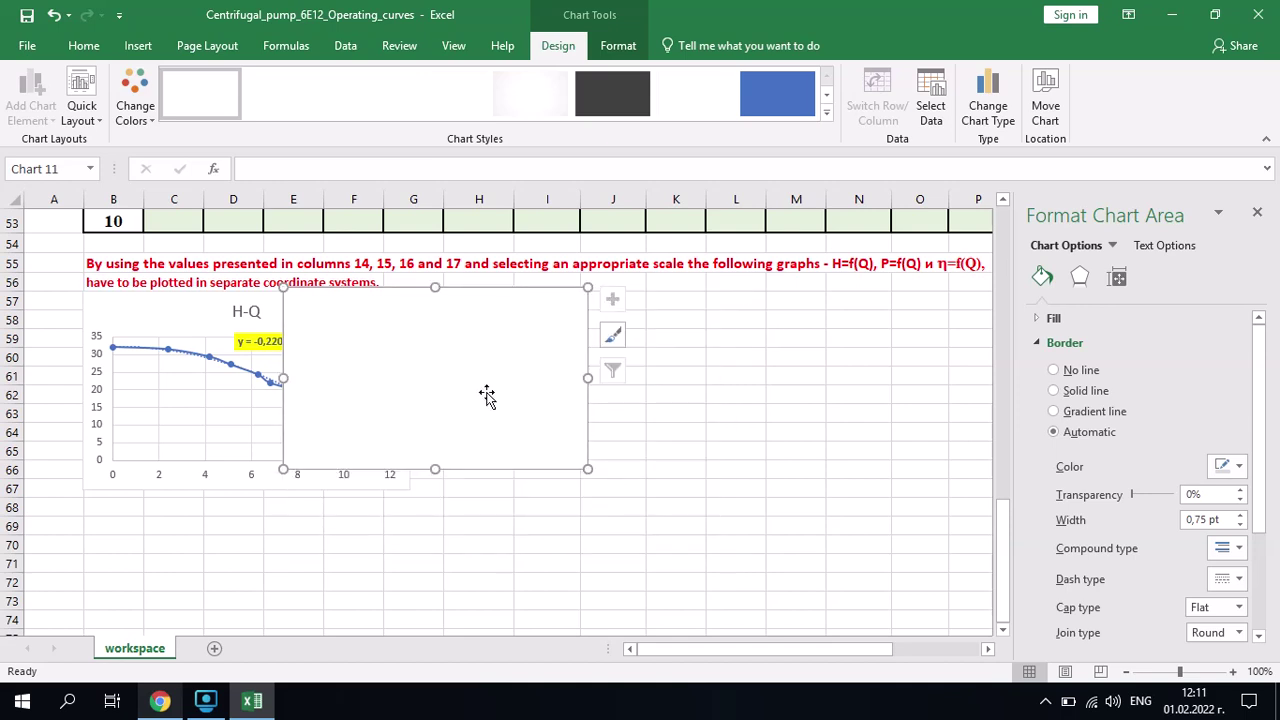
mouse_move(487, 396)
mouse_down()
mouse_move(629, 411)
mouse_move(630, 399)
mouse_up()
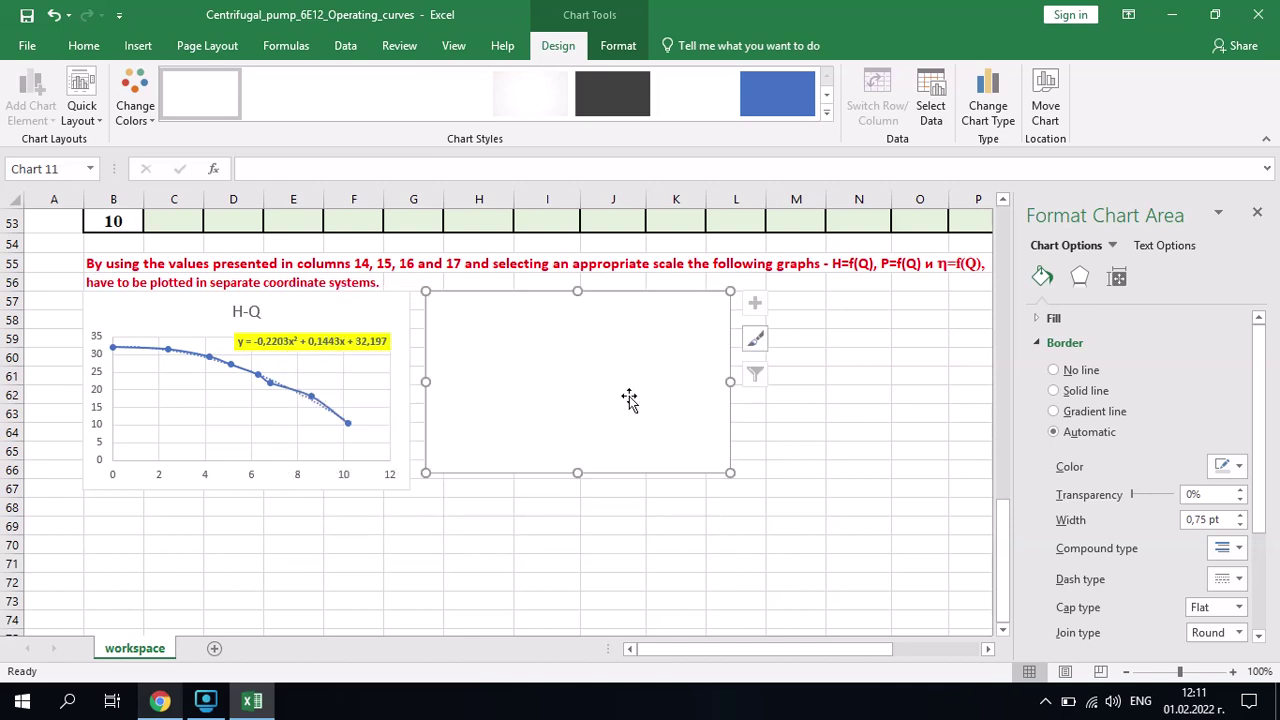
Shrink the H-Q chart to end at row 66 like the blank chart, and move the blank chart closer to it.
click(364, 475)
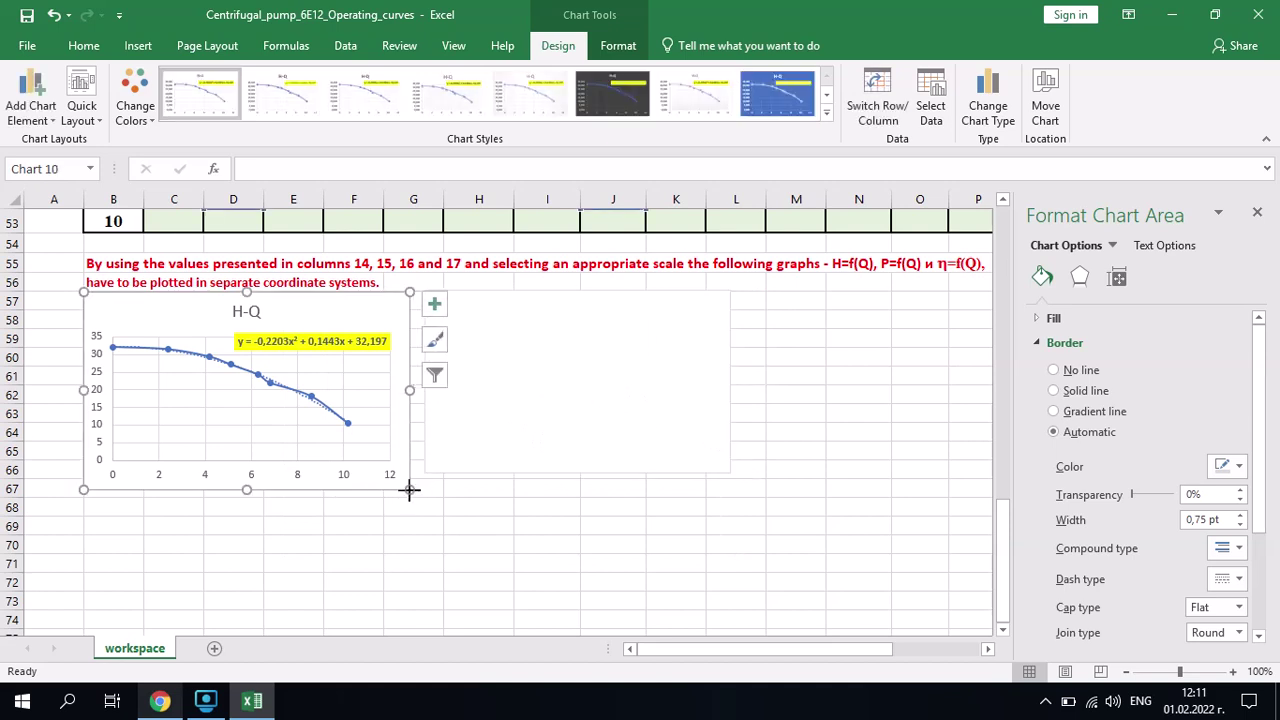
drag(409, 489, 379, 474)
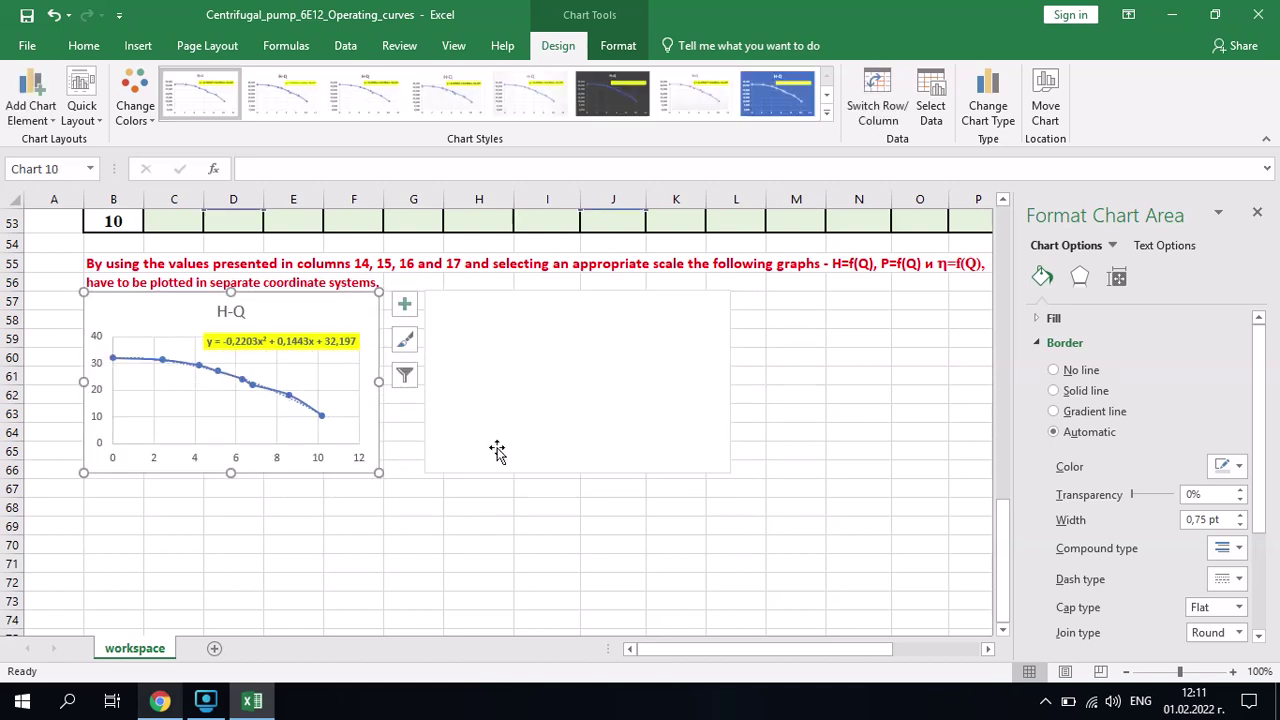
drag(497, 451, 475, 447)
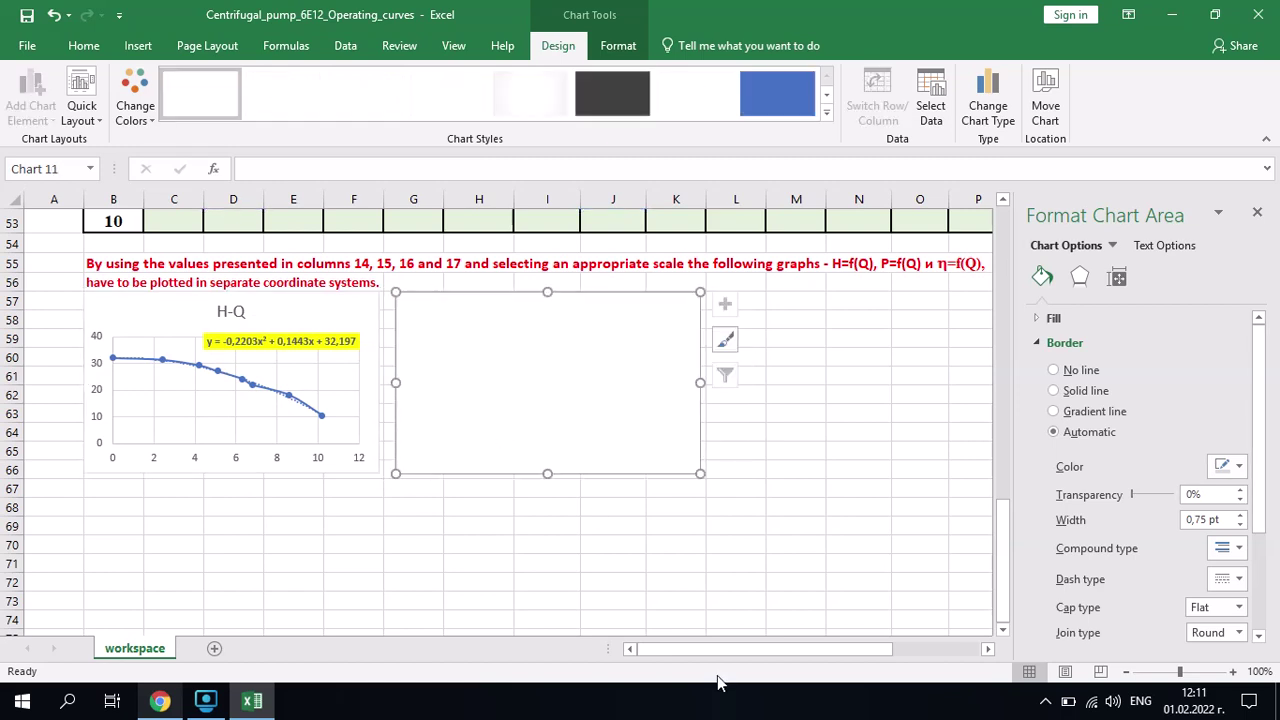
click(829, 539)
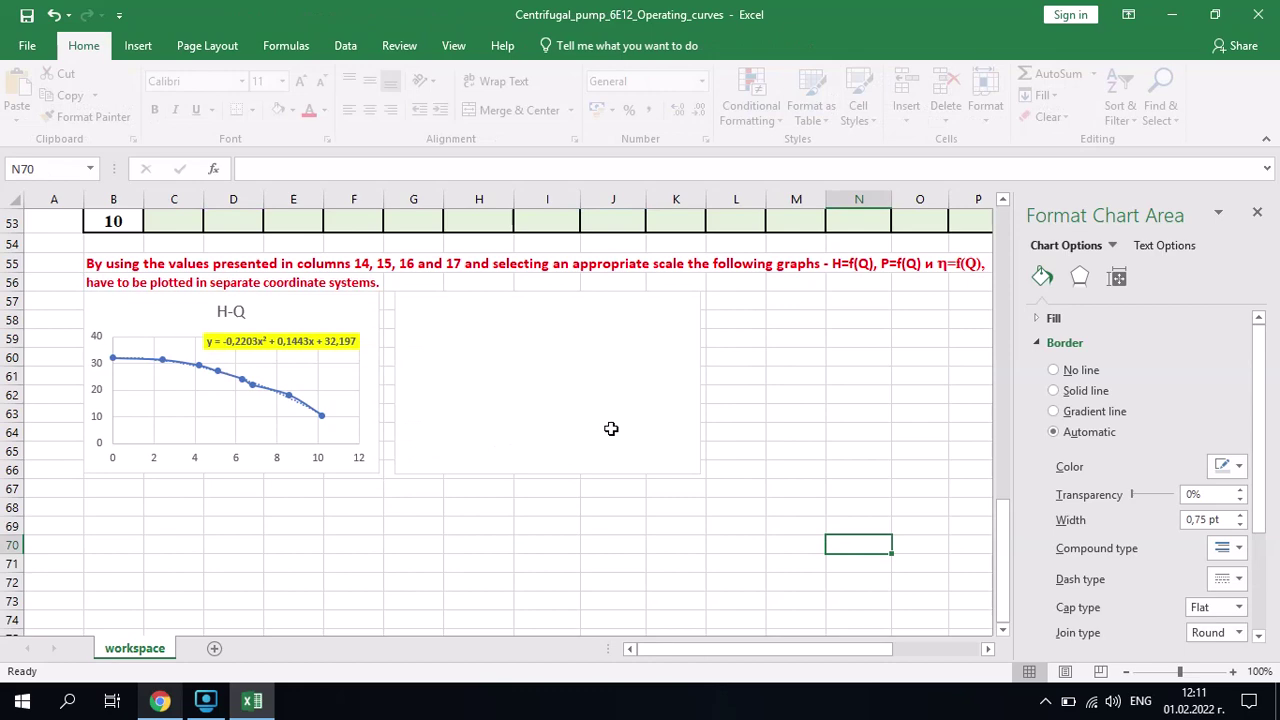
Add a data series named P-Q to the blank chart, using the flow rates D45:D52 as its X values.
click(514, 377)
right_click(517, 385)
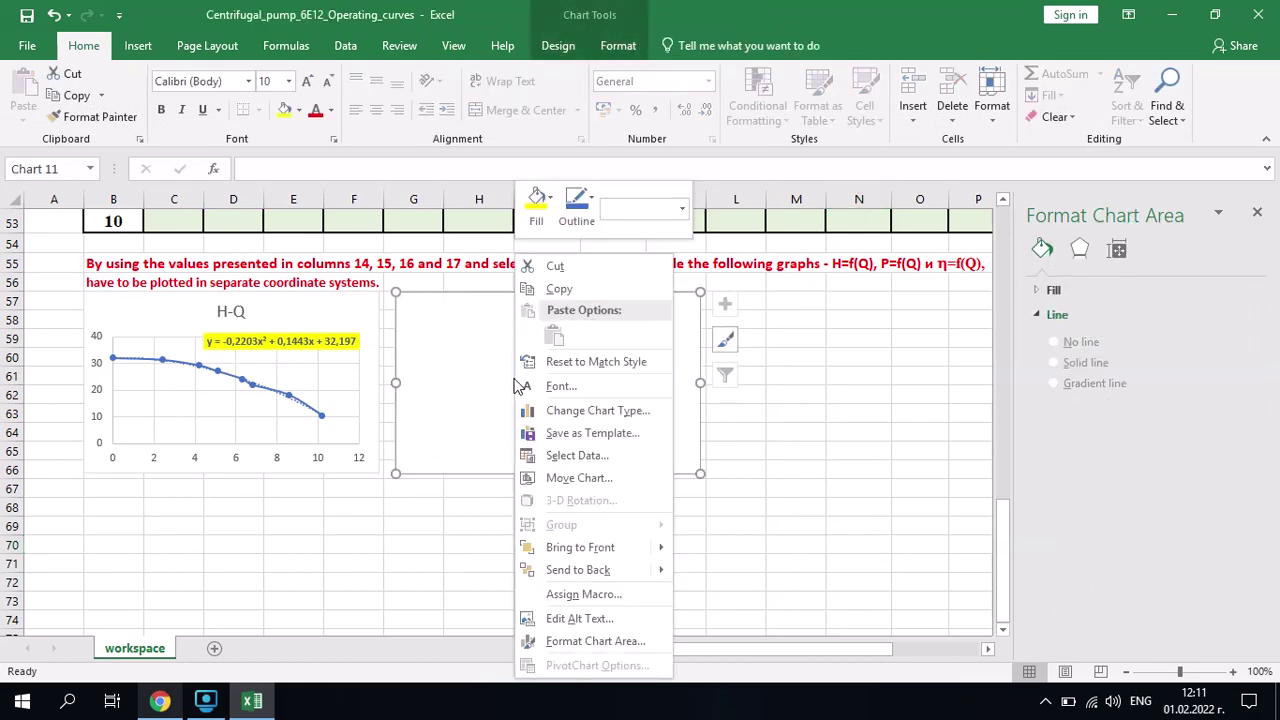
click(592, 457)
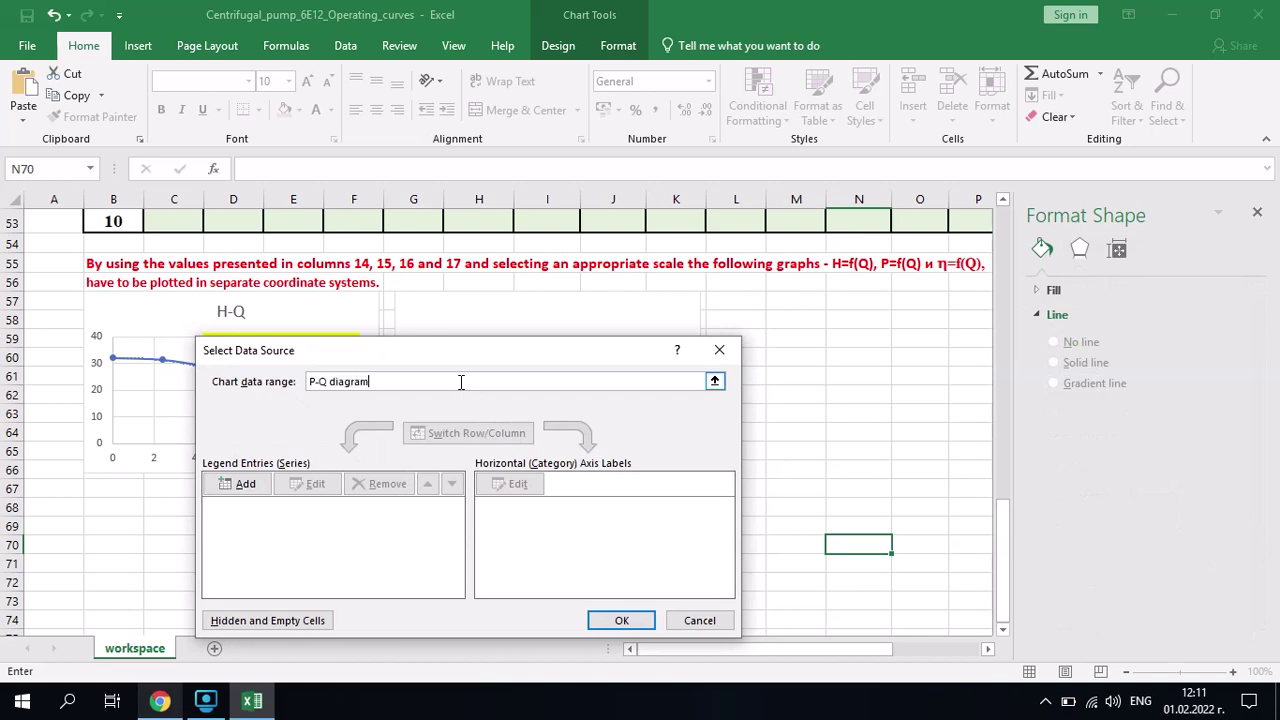
click(241, 486)
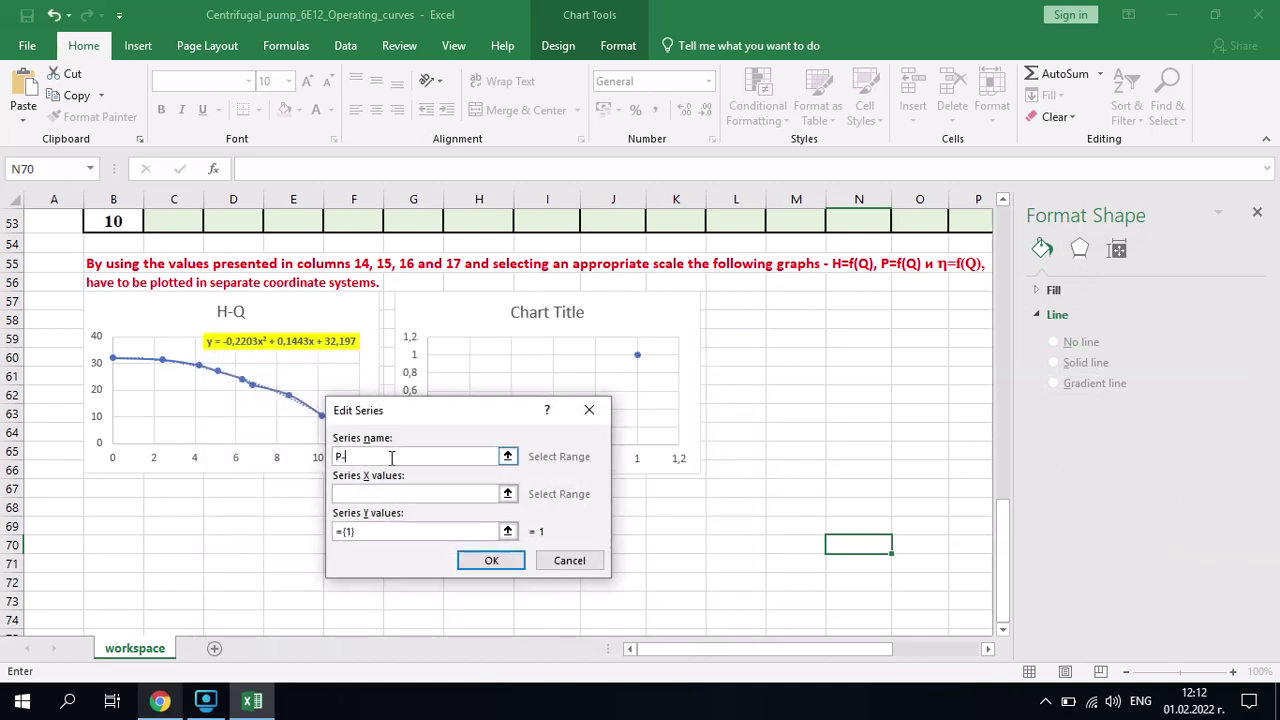
click(510, 495)
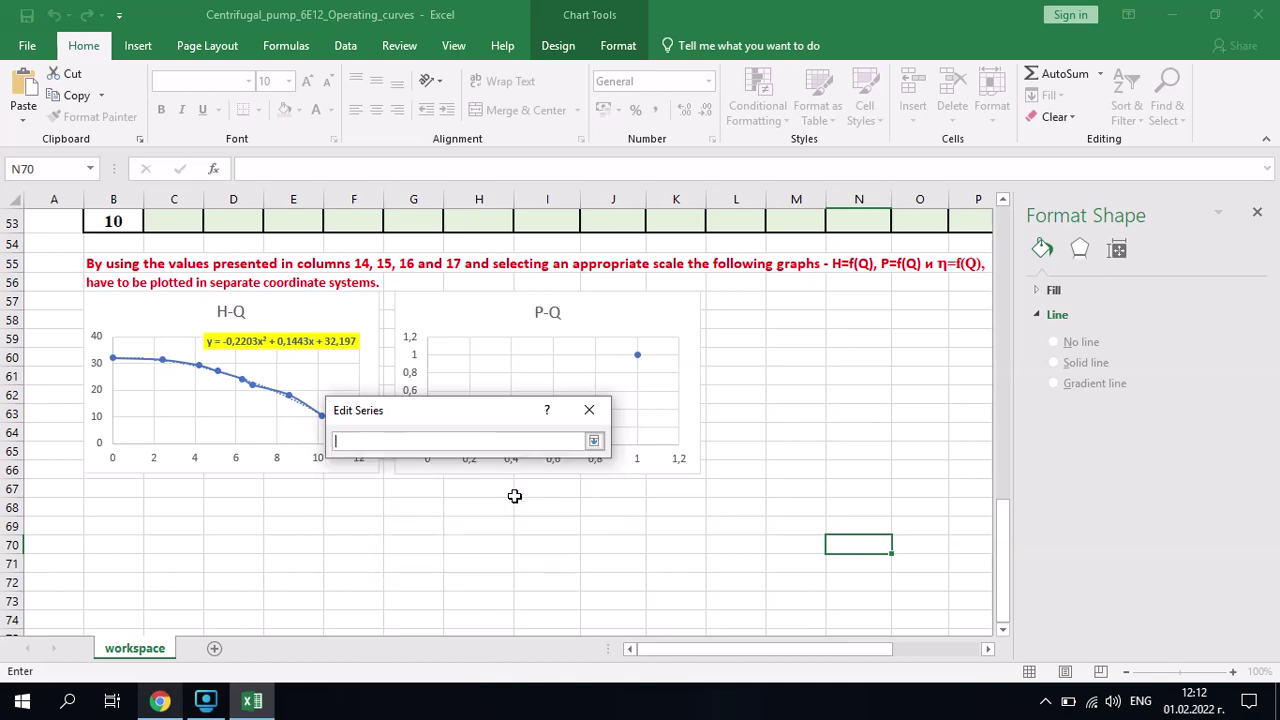
drag(1007, 594, 1019, 525)
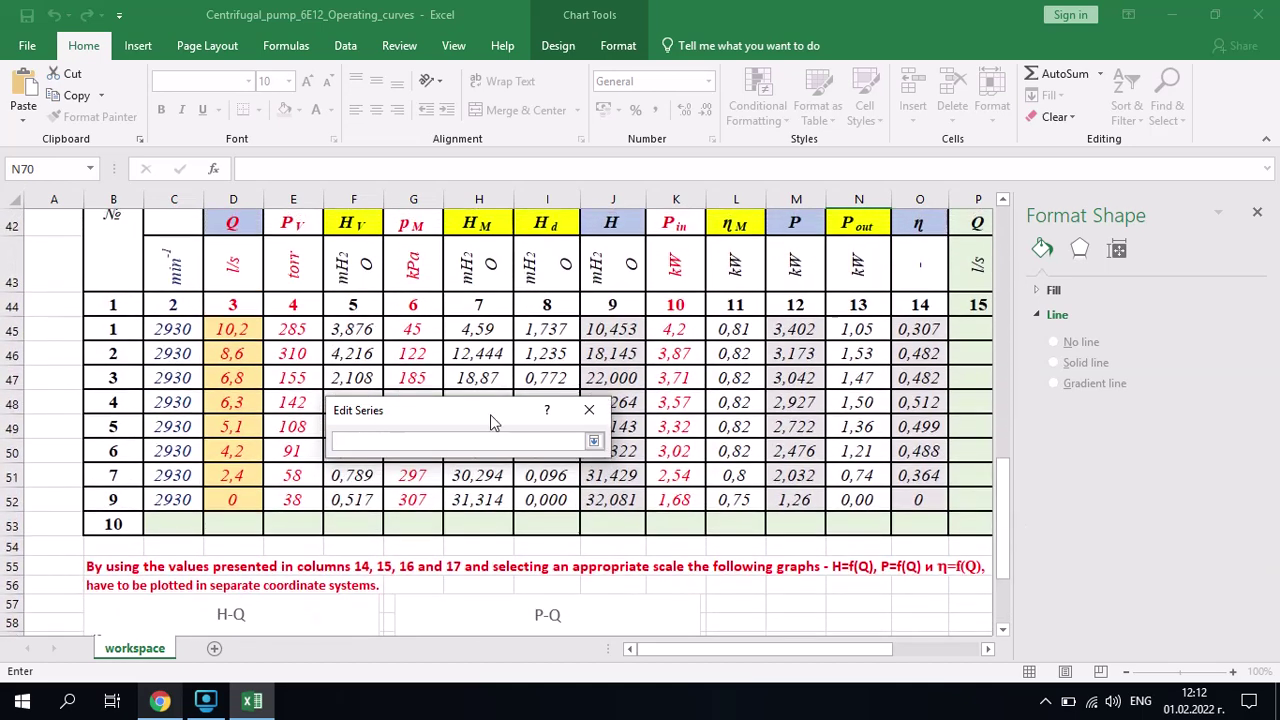
drag(238, 330, 241, 497)
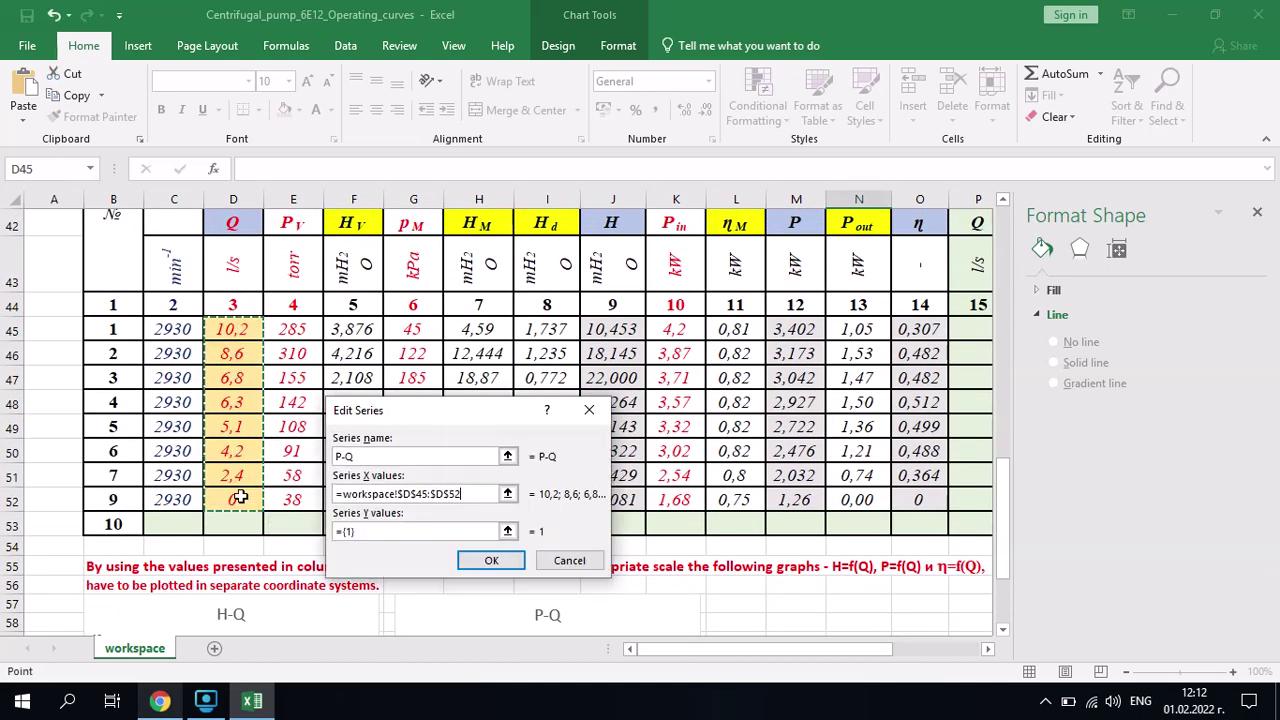
Set the P-Q series' Y values to the power range M45:M52, then accept the series and the chart's data source.
click(508, 531)
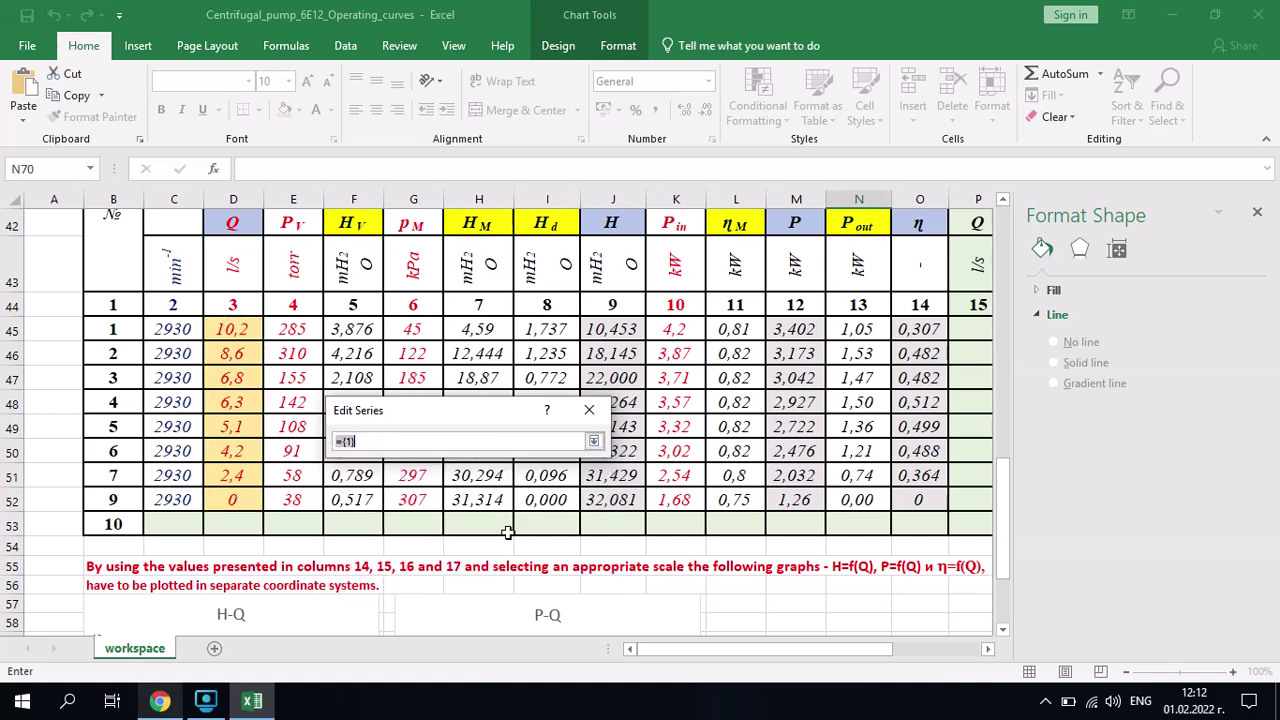
drag(794, 329, 785, 497)
key(Return)
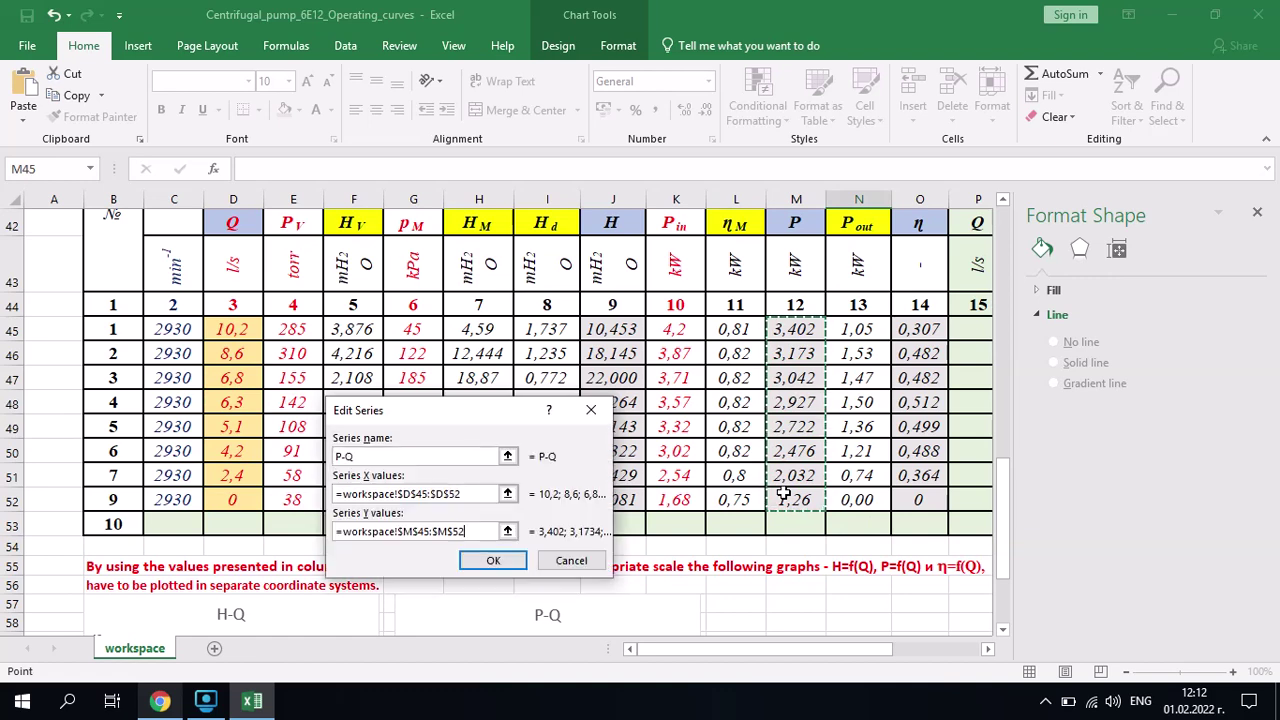
click(488, 562)
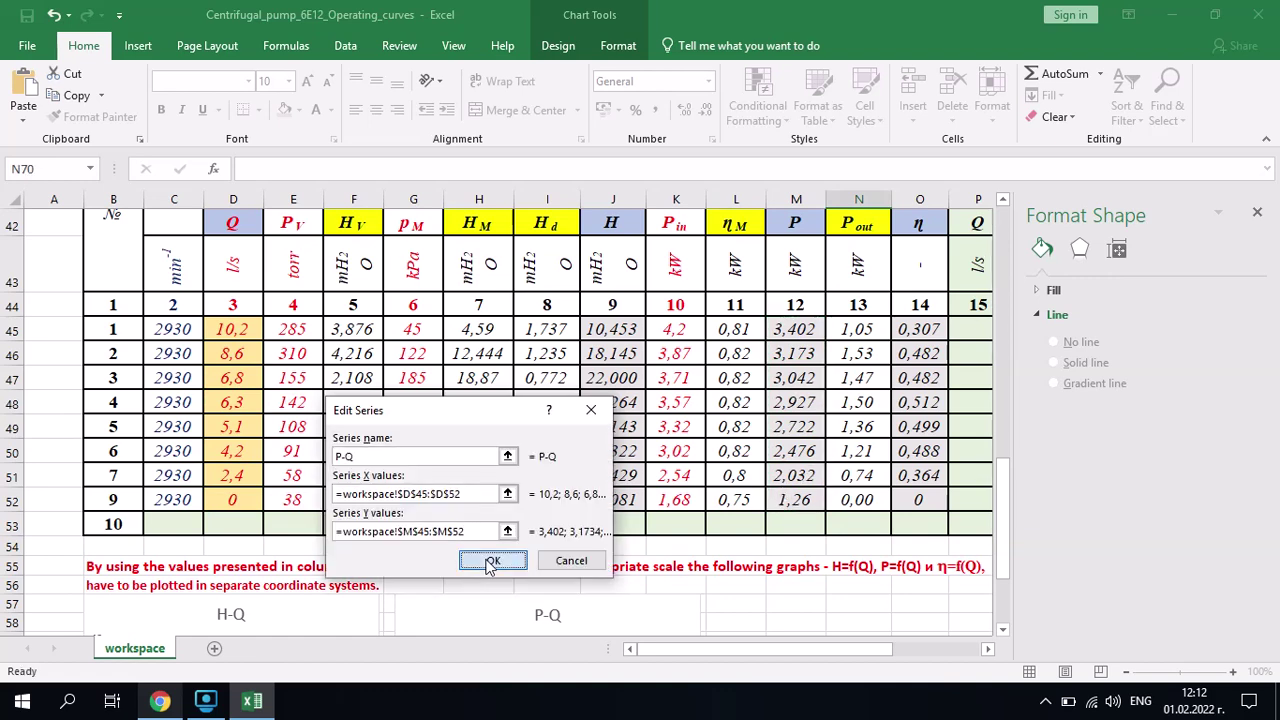
click(621, 620)
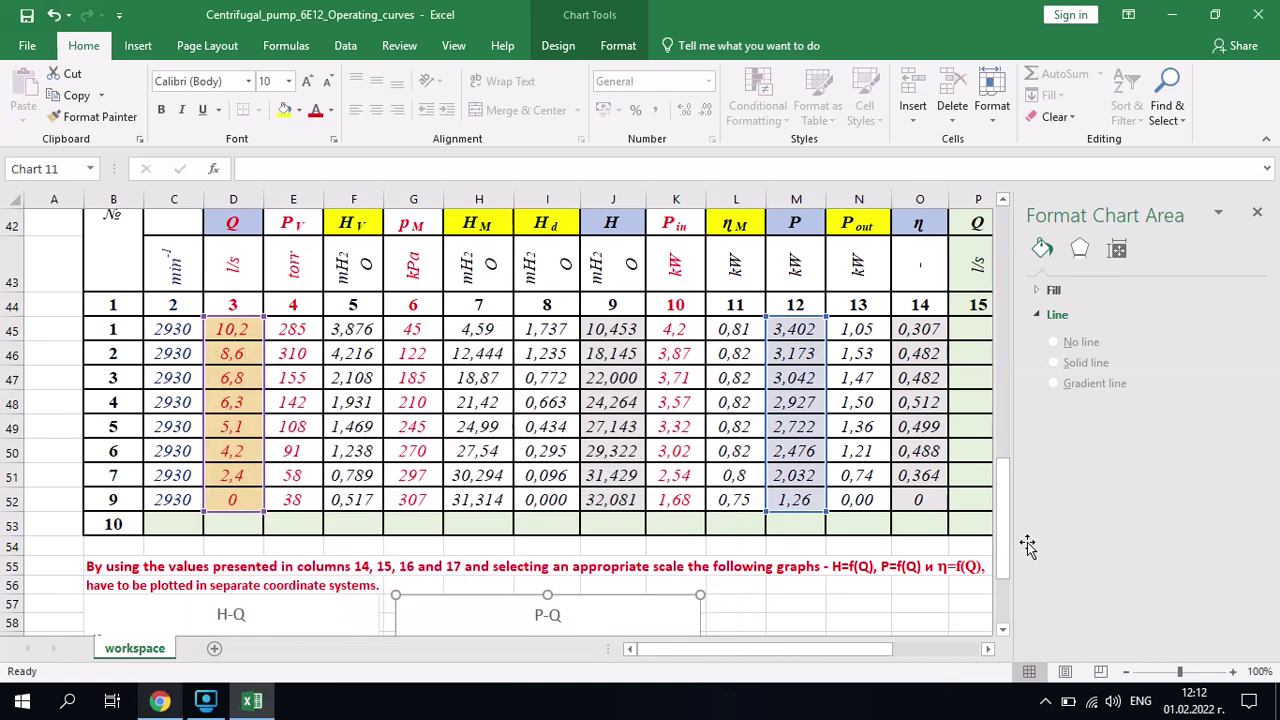
Insert a new blank scatter chart with smooth lines and markers from an empty cell beside the P-Q chart.
drag(1008, 514, 1008, 560)
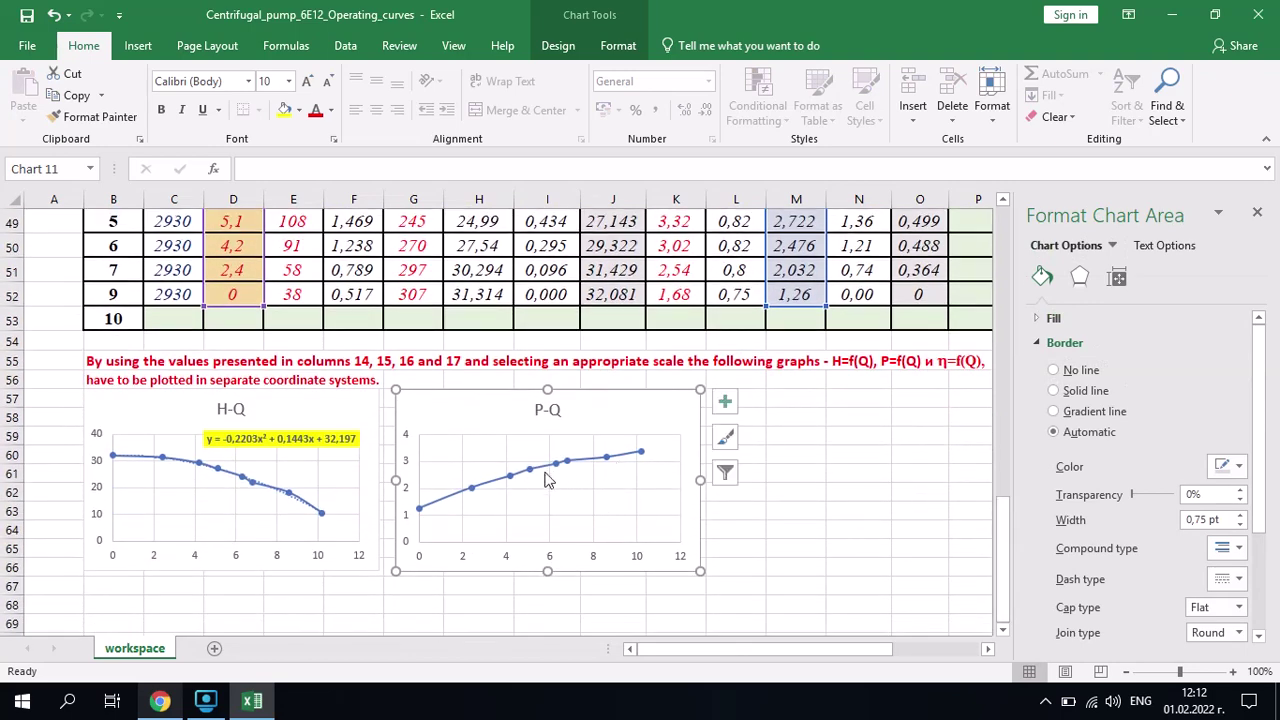
click(757, 399)
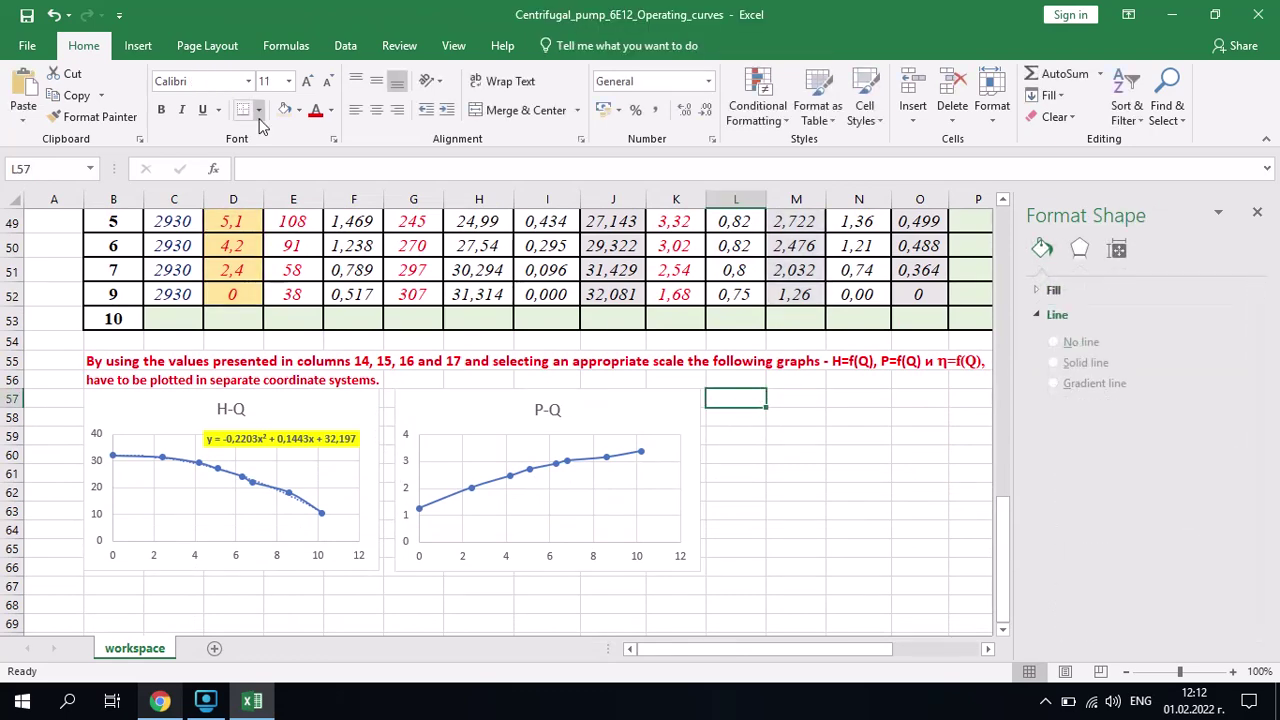
click(138, 45)
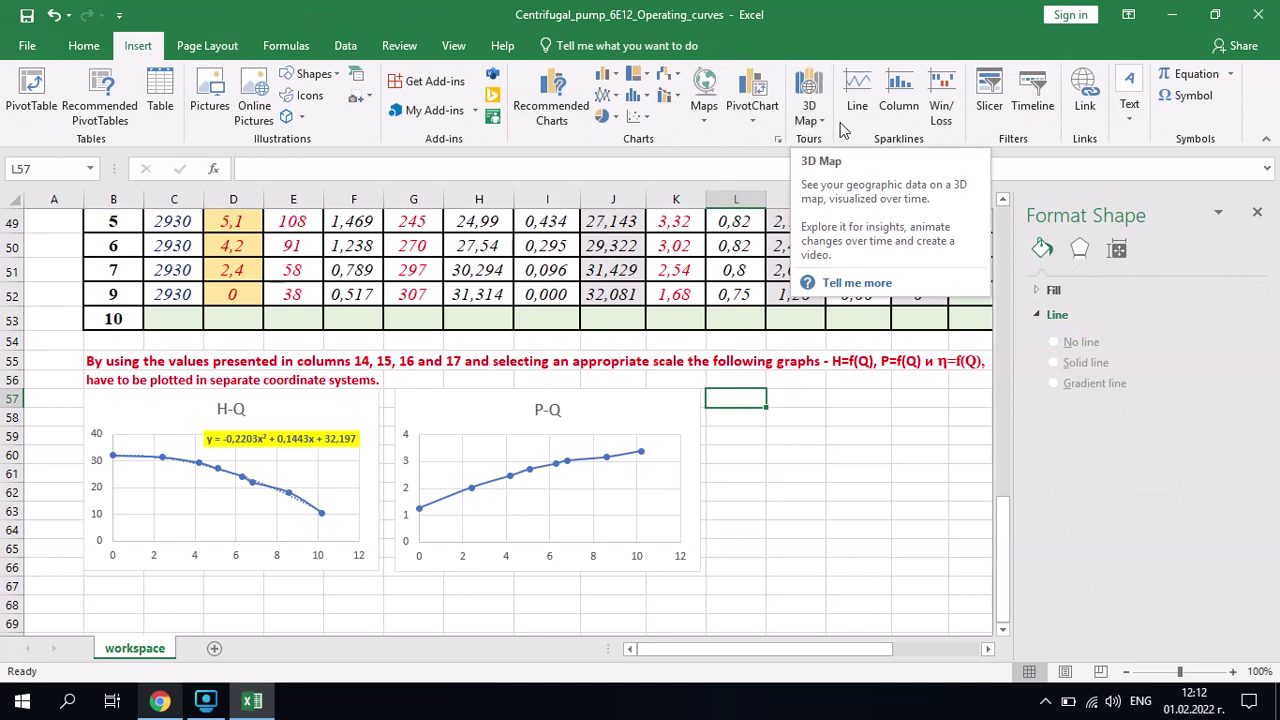
click(644, 124)
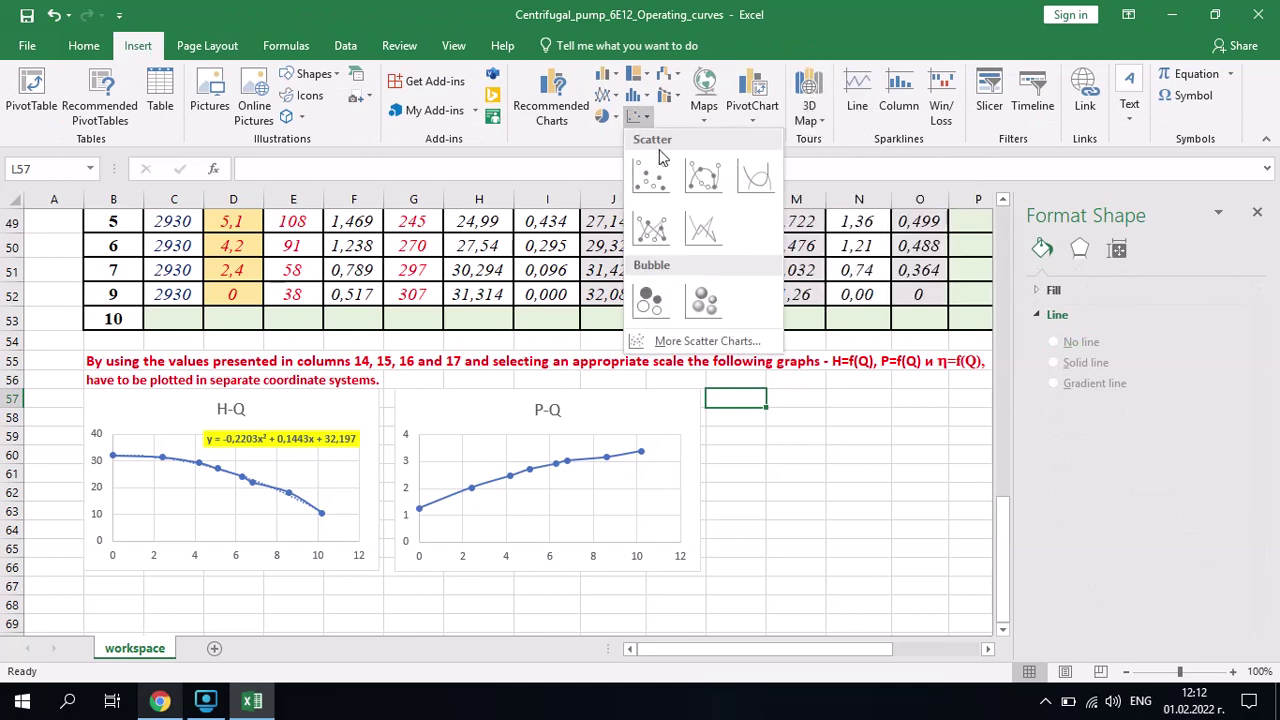
click(714, 176)
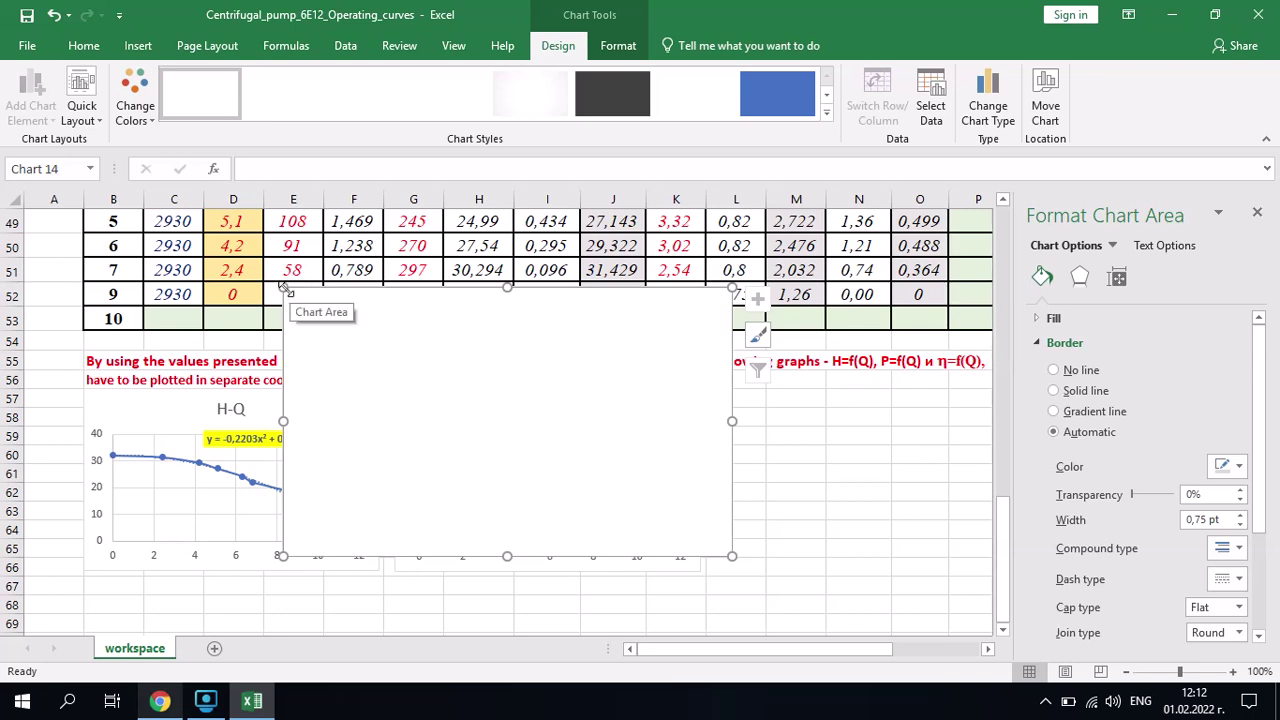
Shrink the blank chart, place it beside the P-Q chart, and resize it to end at row 66 like the other charts.
drag(295, 300, 514, 386)
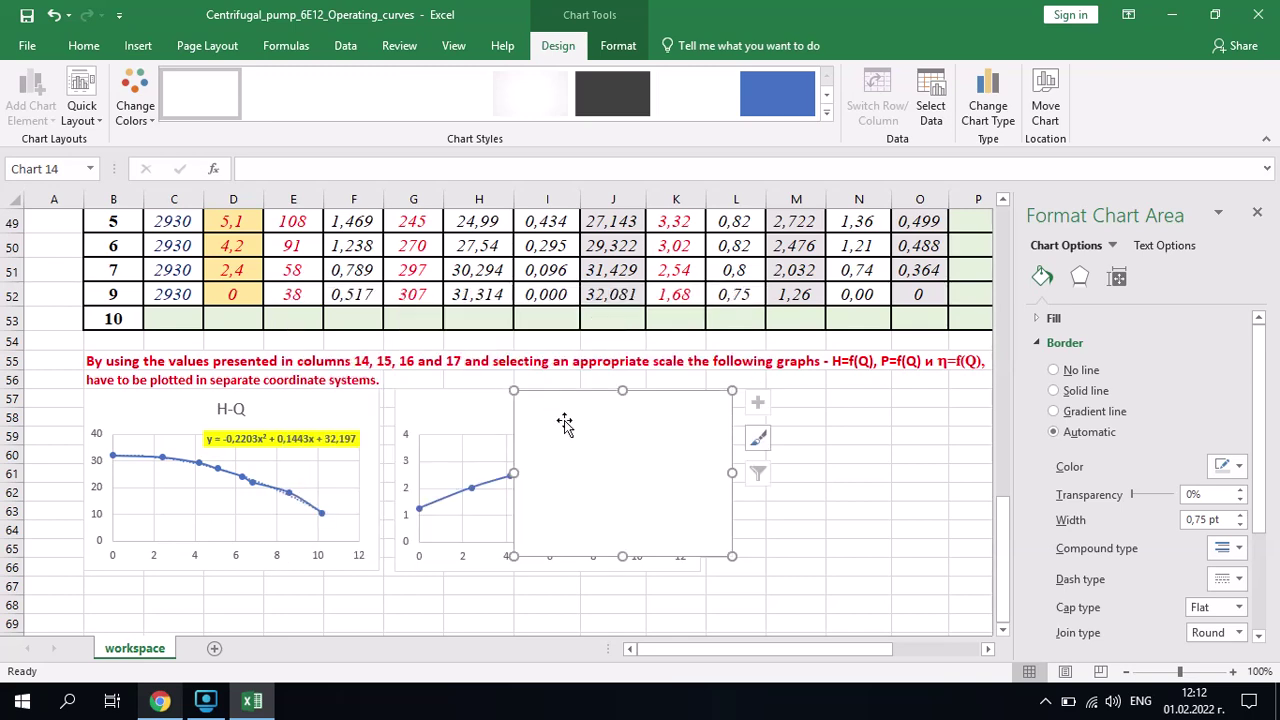
drag(566, 423, 778, 432)
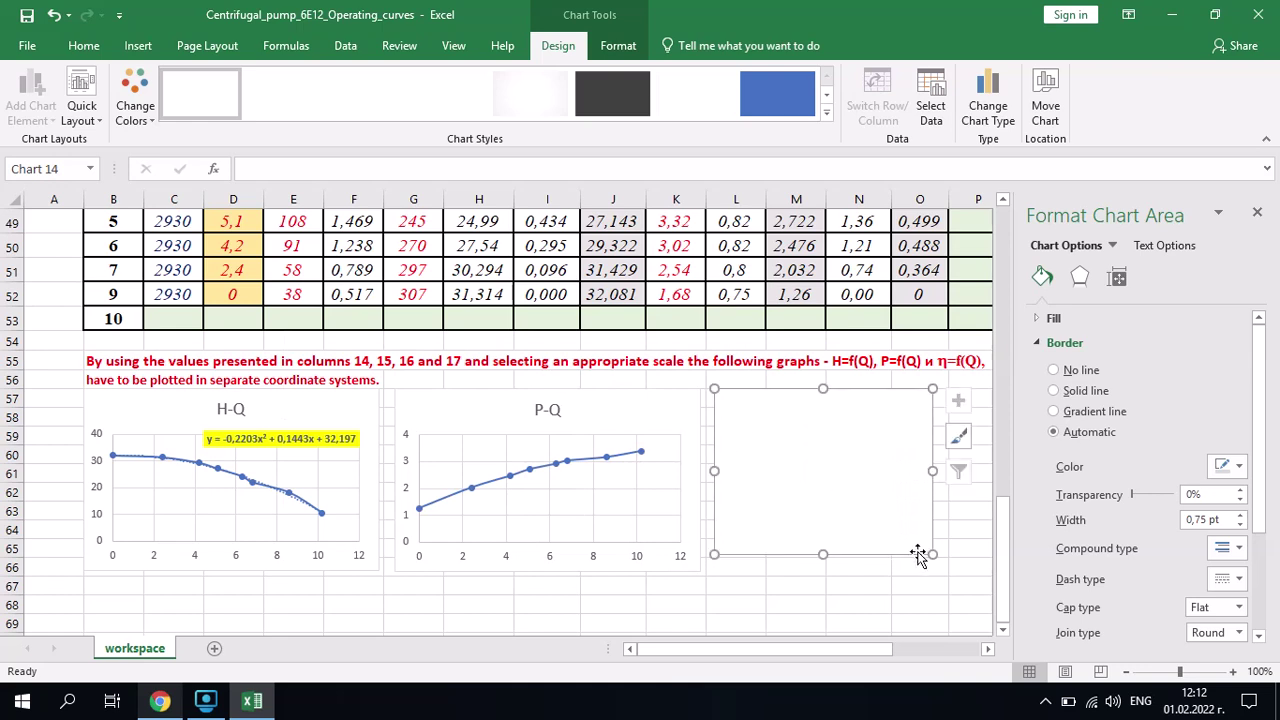
drag(933, 555, 980, 551)
drag(982, 551, 693, 570)
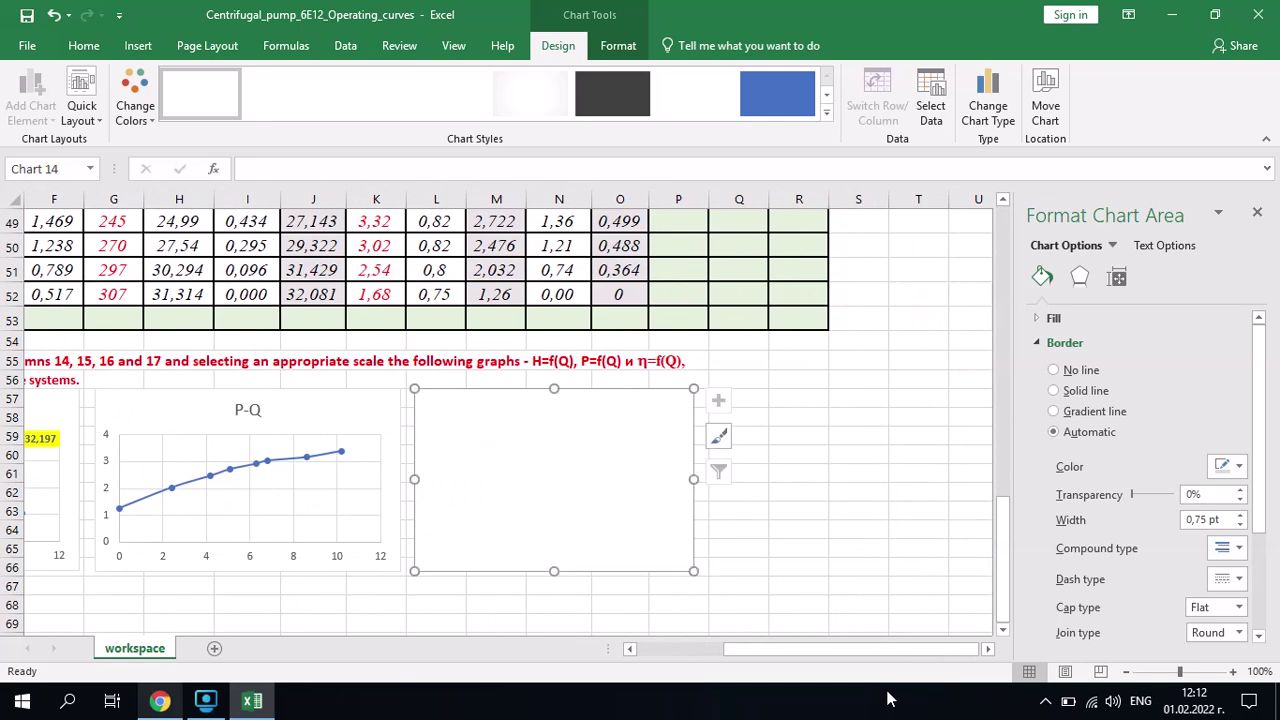
drag(872, 650, 790, 650)
Add a data series named Efficiency - Q to the blank chart and open its X values for range selection.
right_click(838, 502)
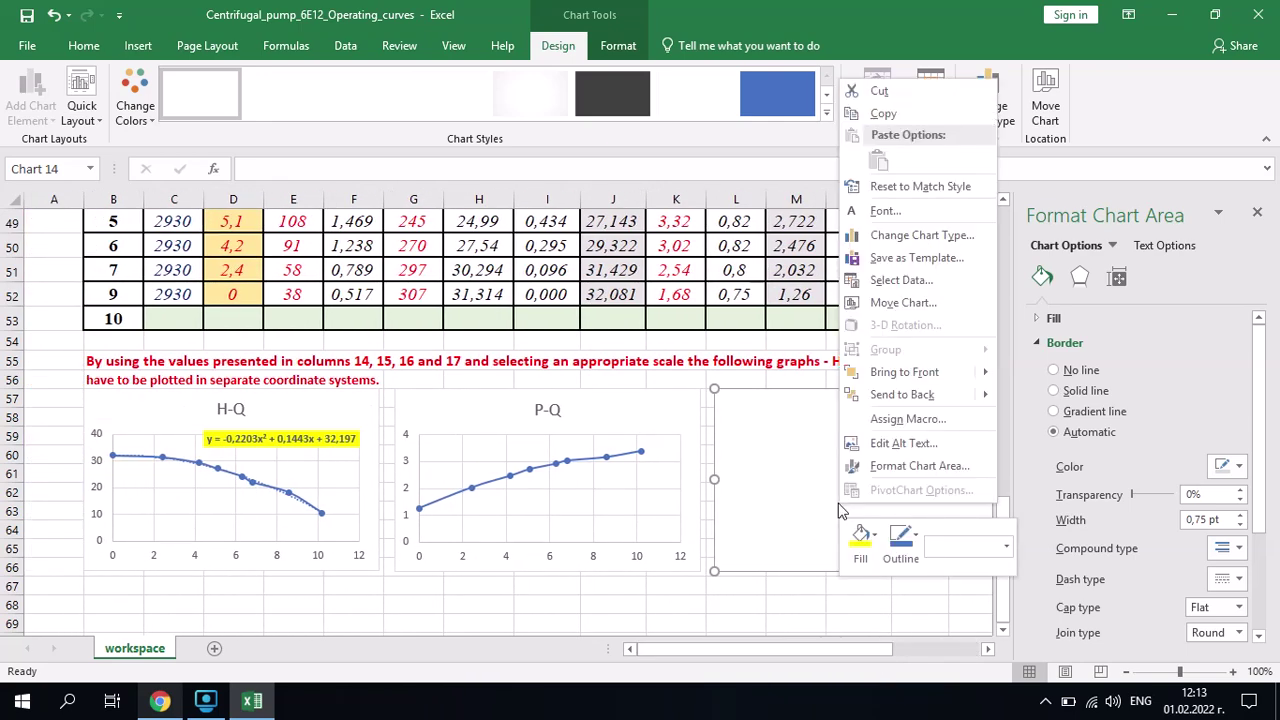
click(908, 280)
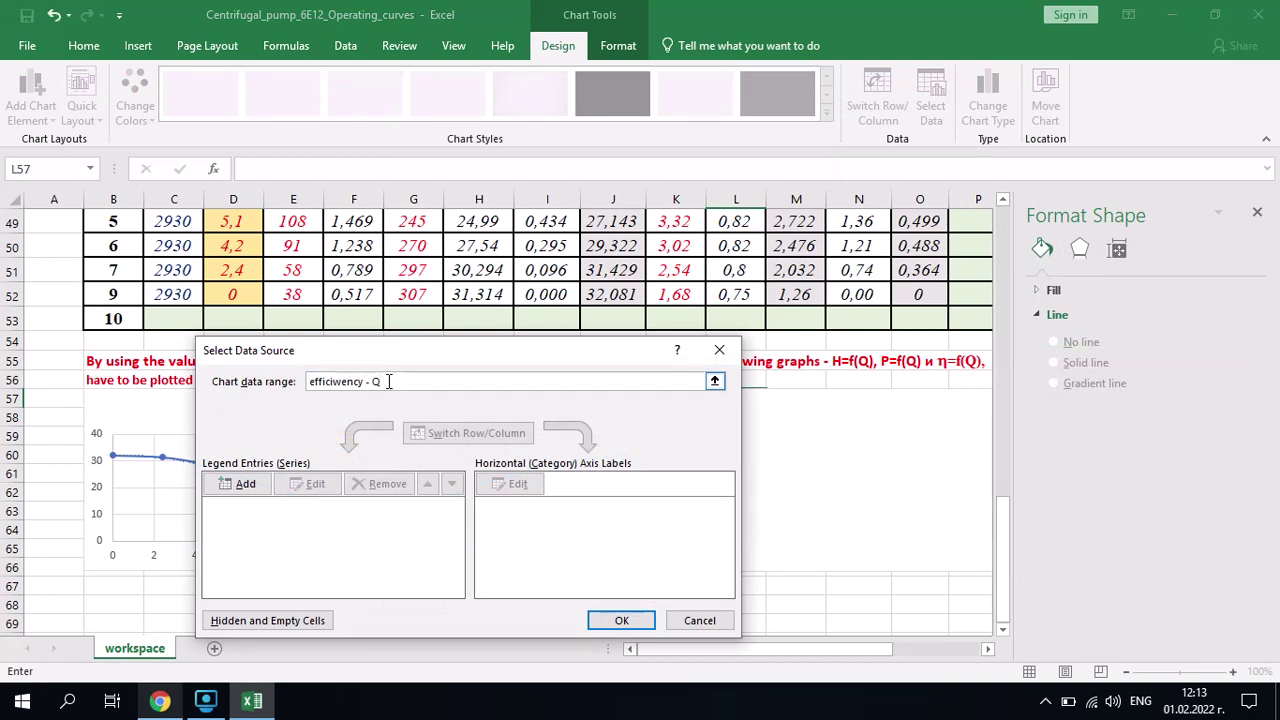
click(243, 485)
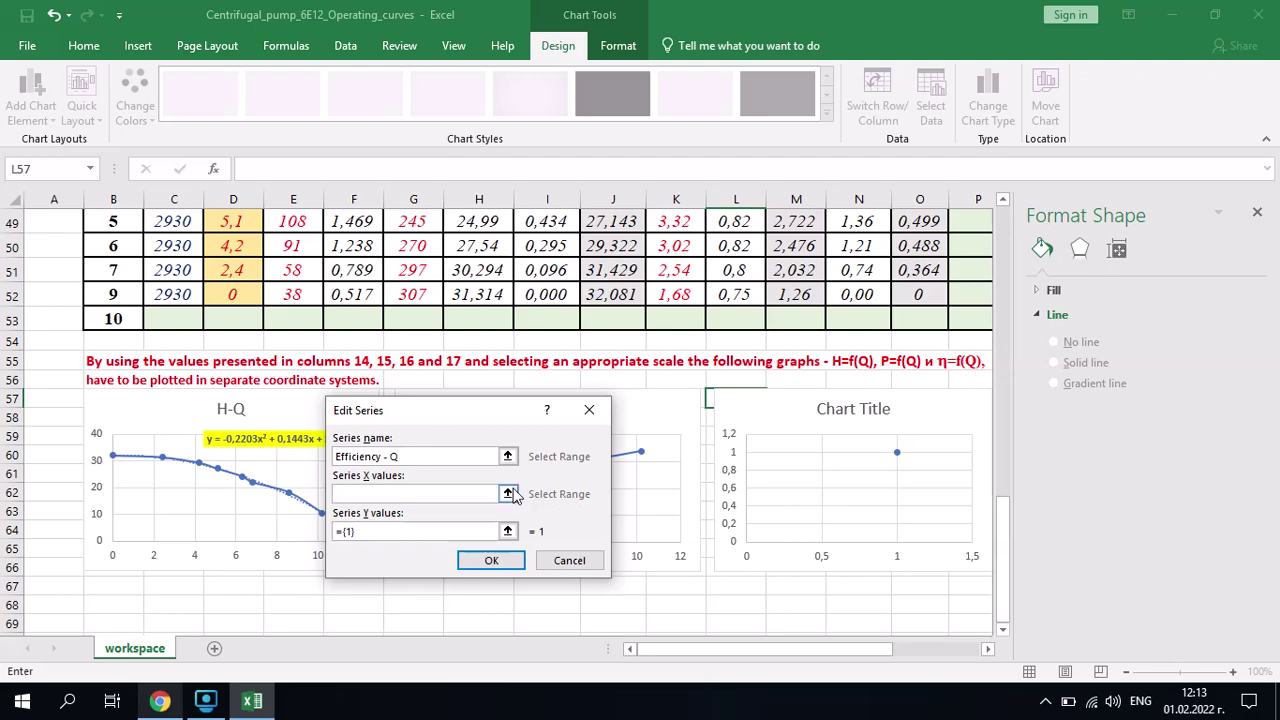
click(509, 494)
drag(1004, 557, 1013, 508)
drag(920, 405, 930, 526)
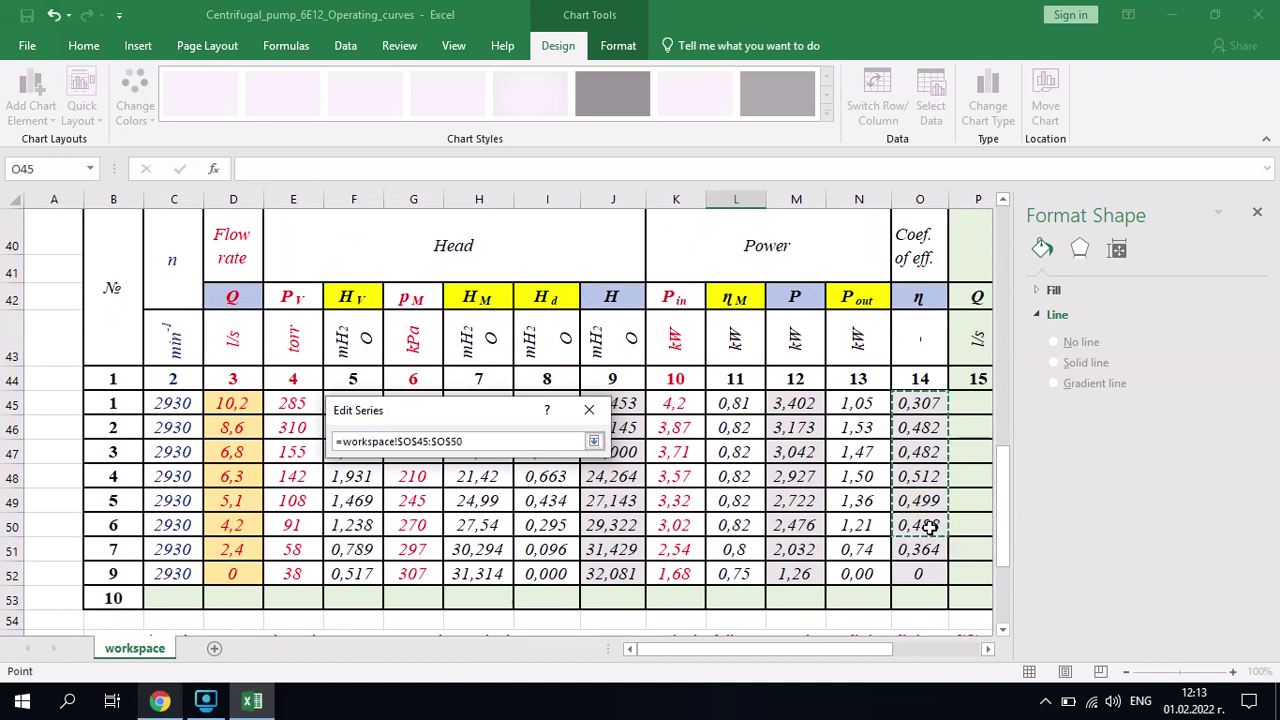
drag(535, 441, 318, 442)
key(BackSpace)
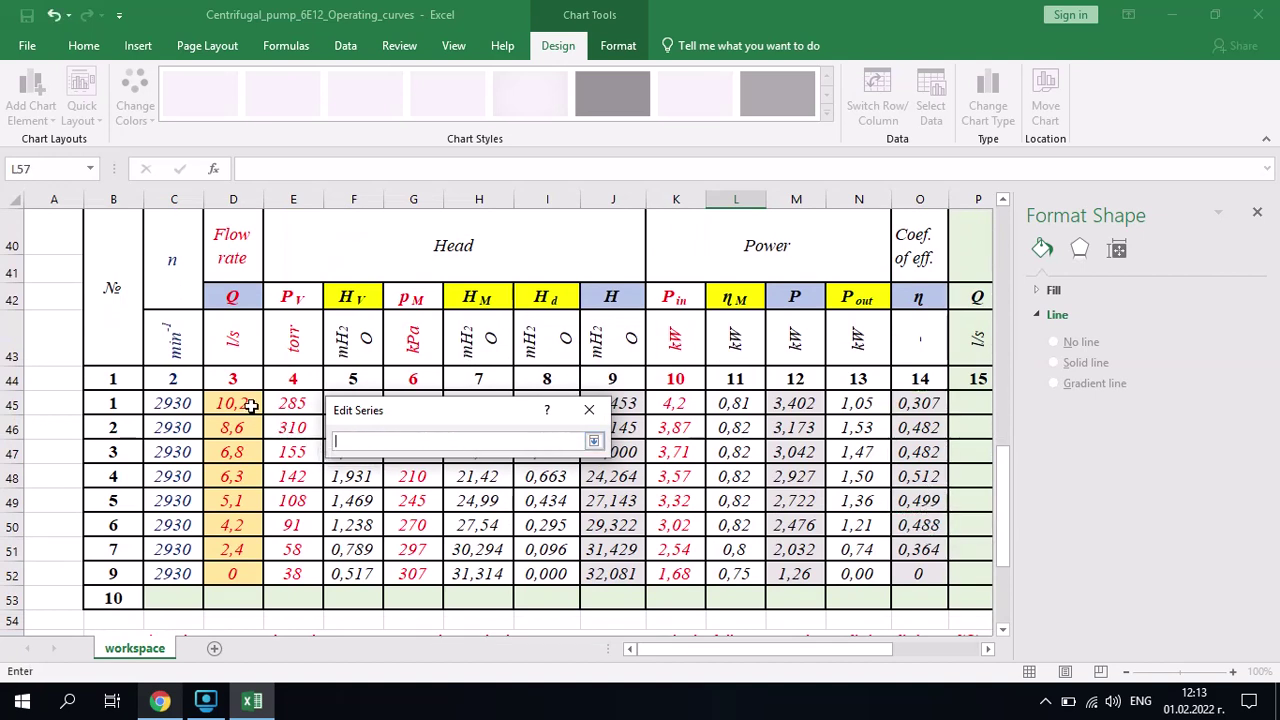
Set the Efficiency - Q series' X values to D45:D52 and Y values to O45:O52, then accept the chart's data source.
drag(245, 405, 237, 566)
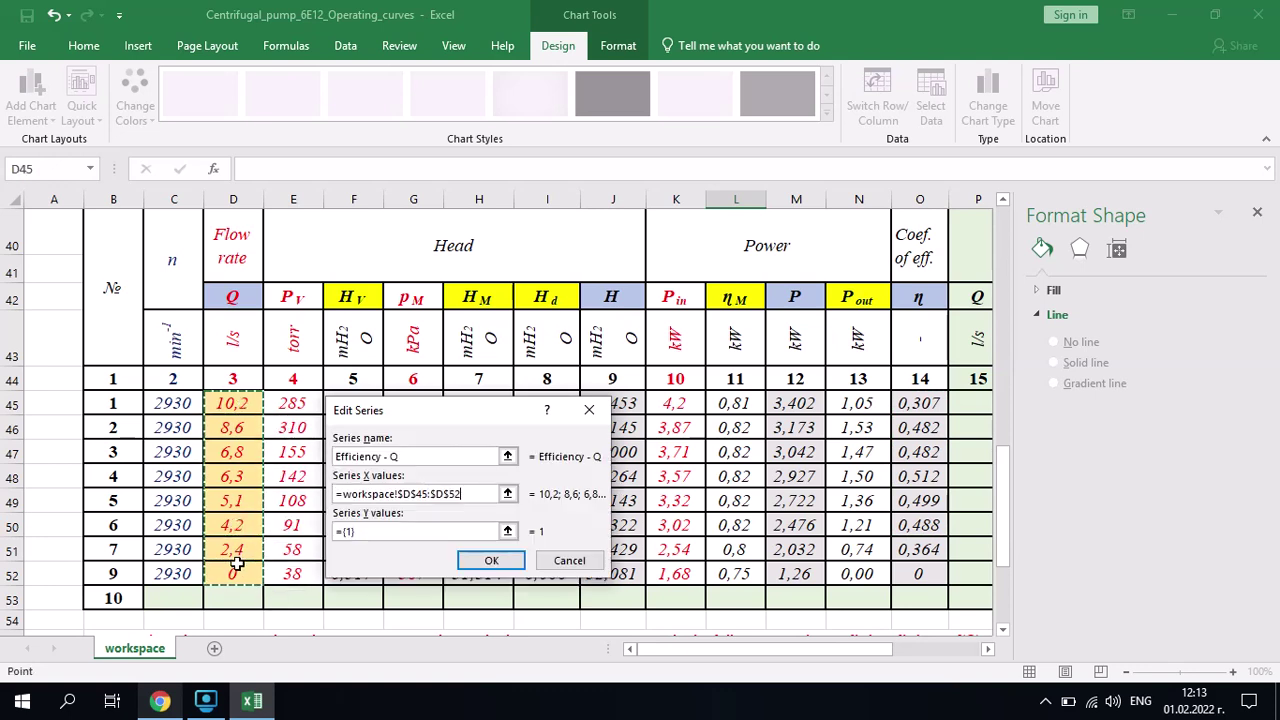
click(508, 531)
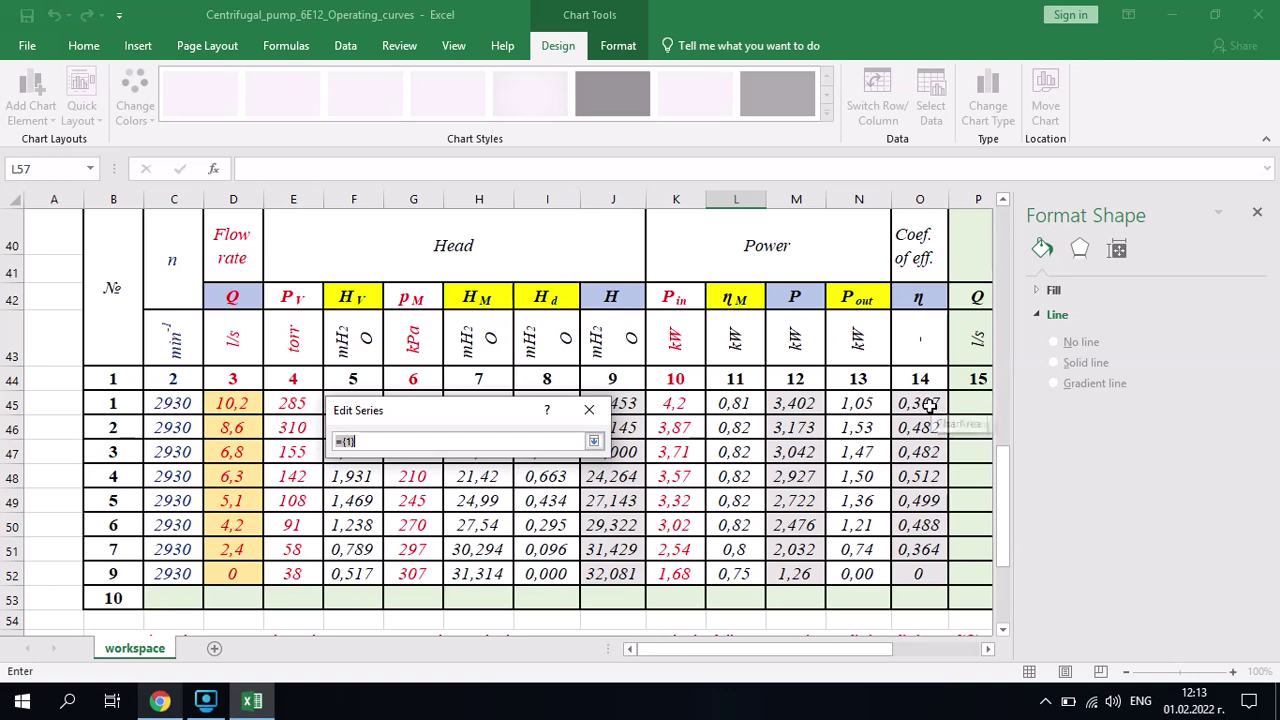
drag(930, 404, 926, 569)
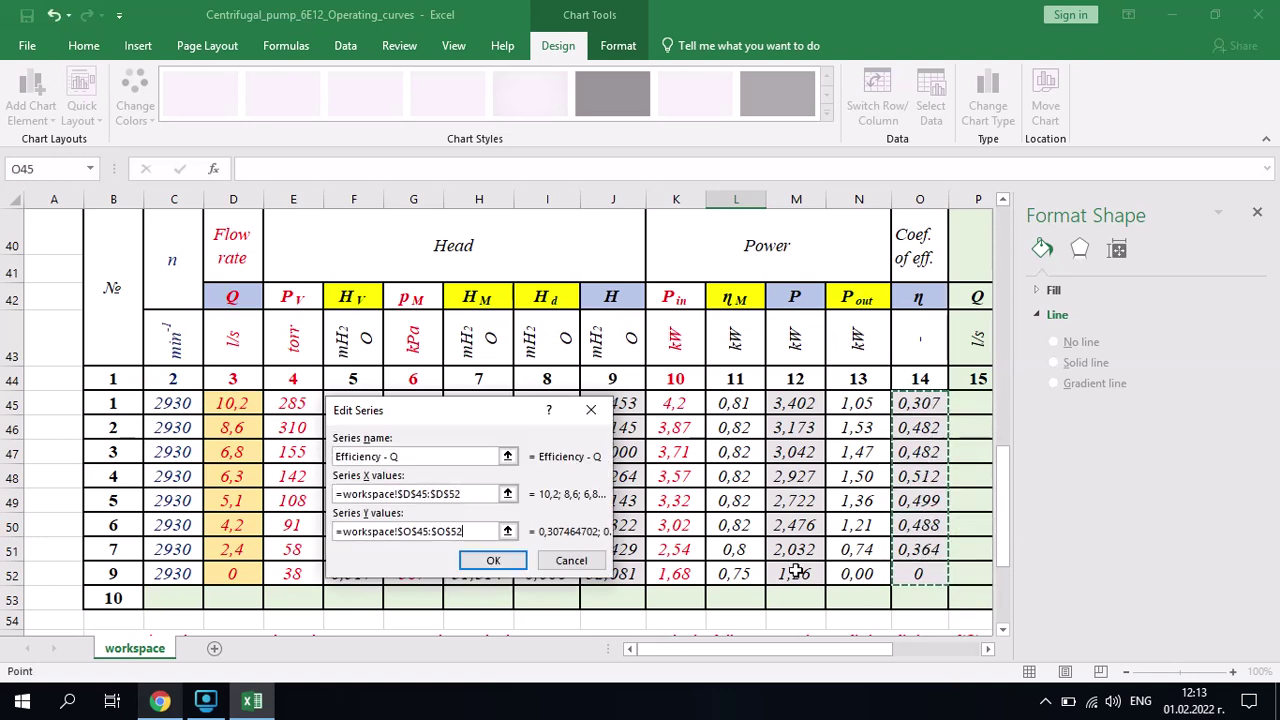
click(494, 561)
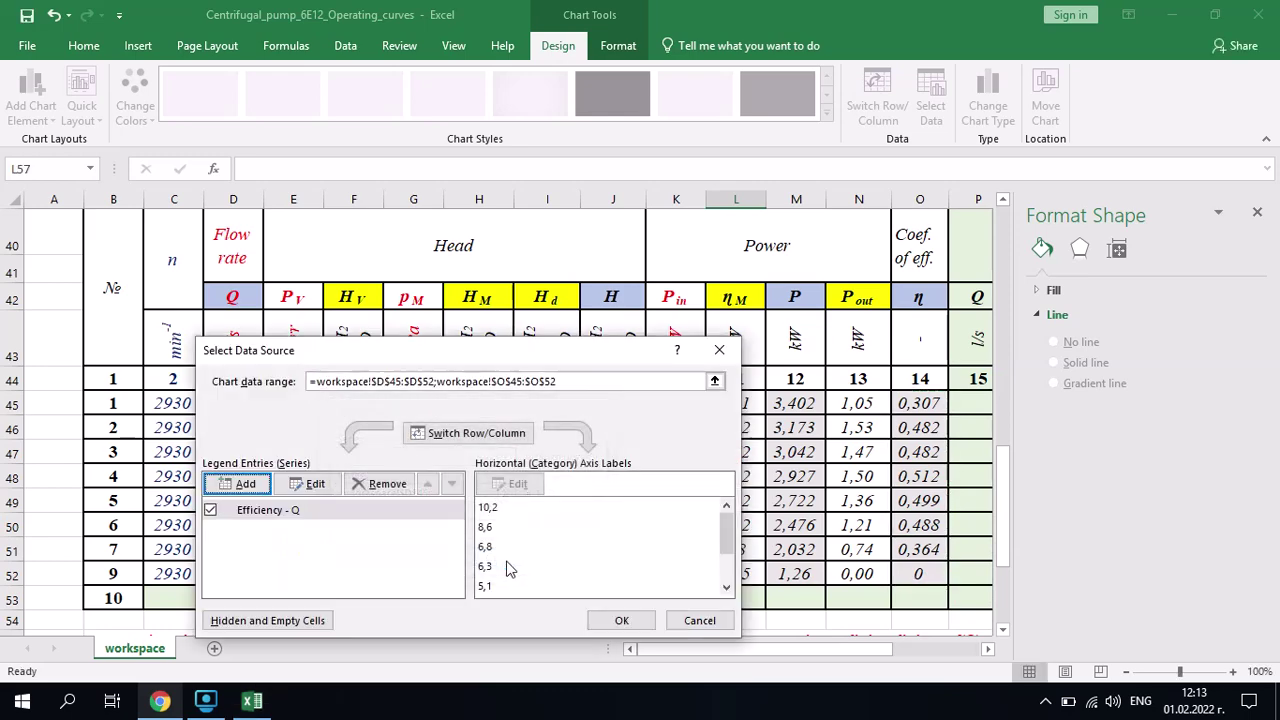
click(620, 619)
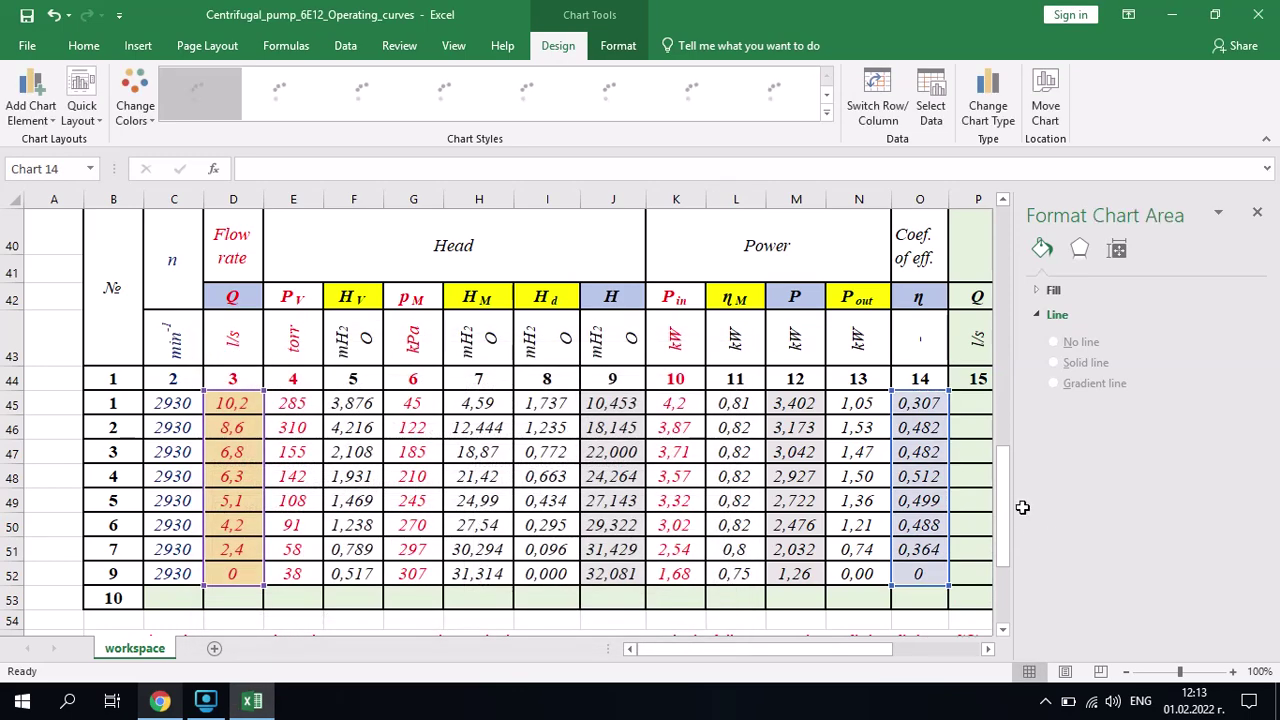
Add a trendline to the Efficiency - Q curve.
scroll(1008, 503, down, 3)
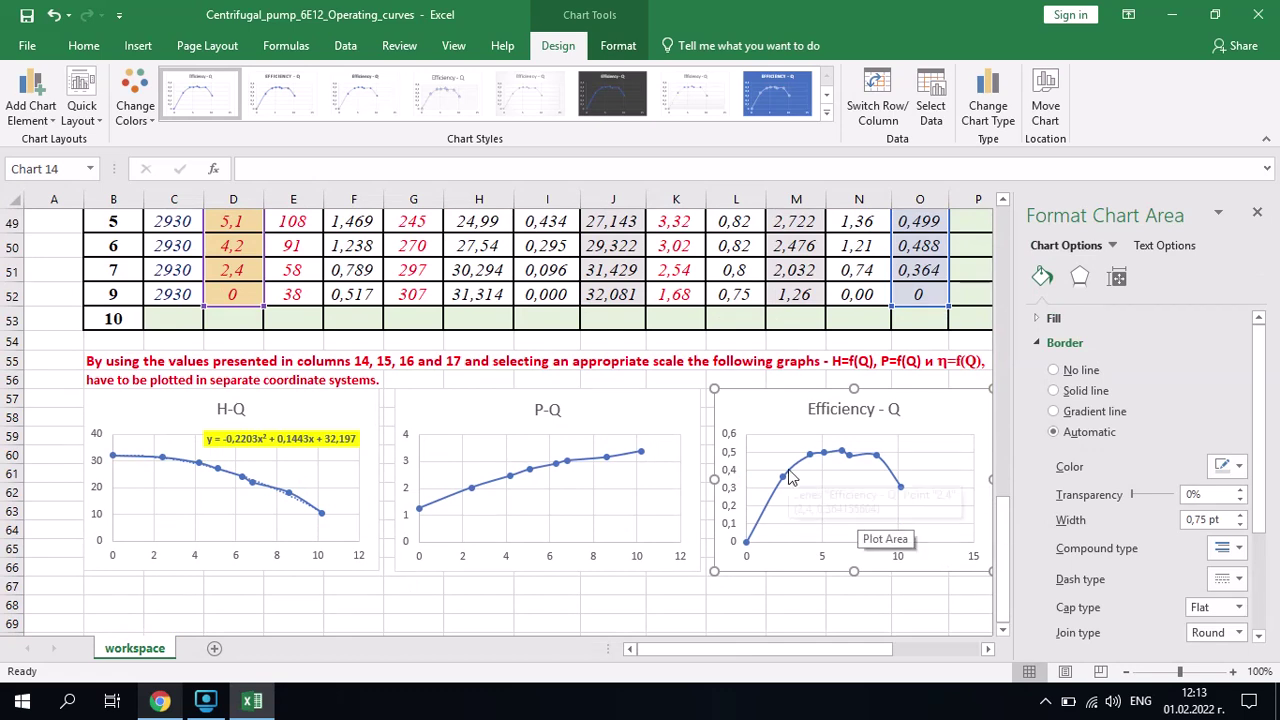
click(791, 480)
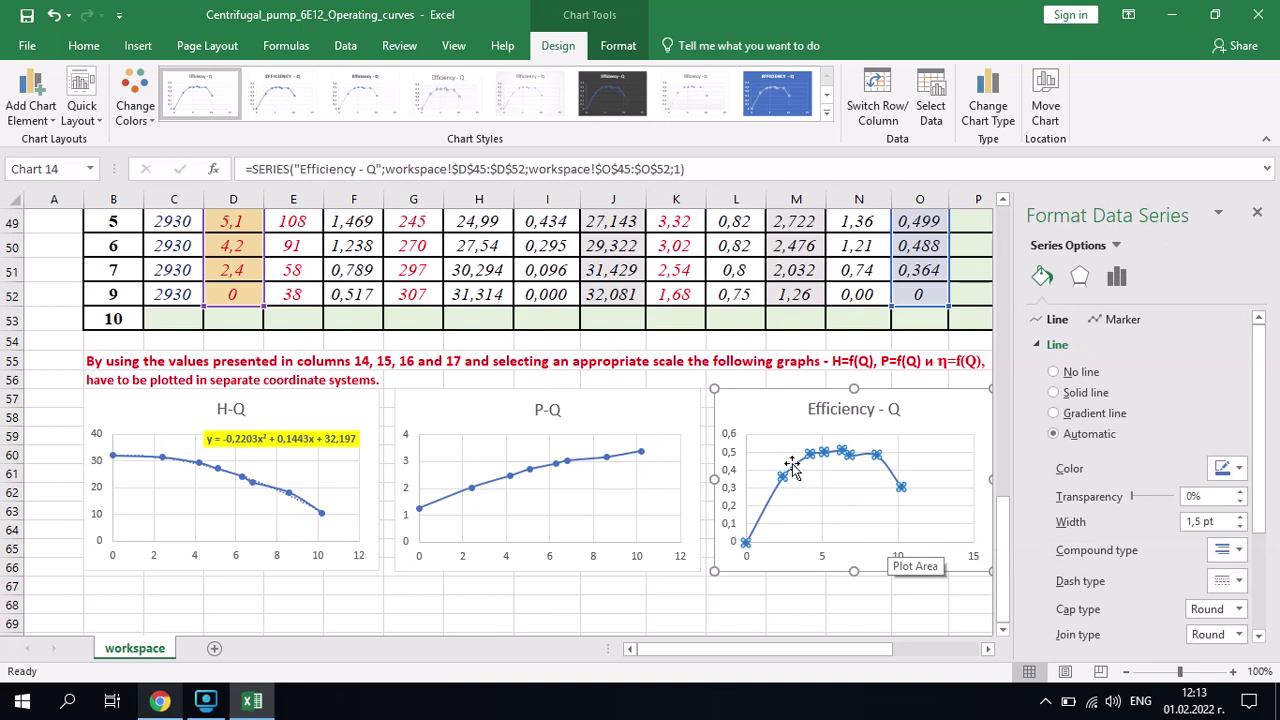
right_click(791, 468)
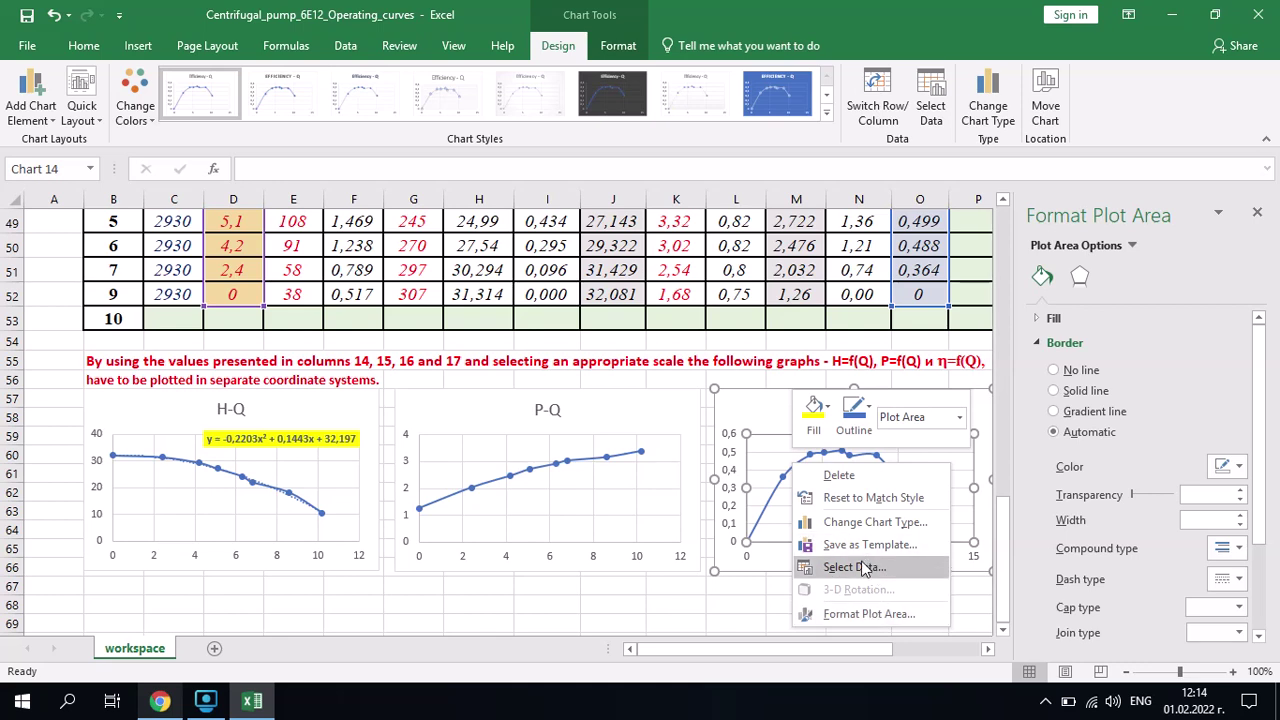
click(773, 498)
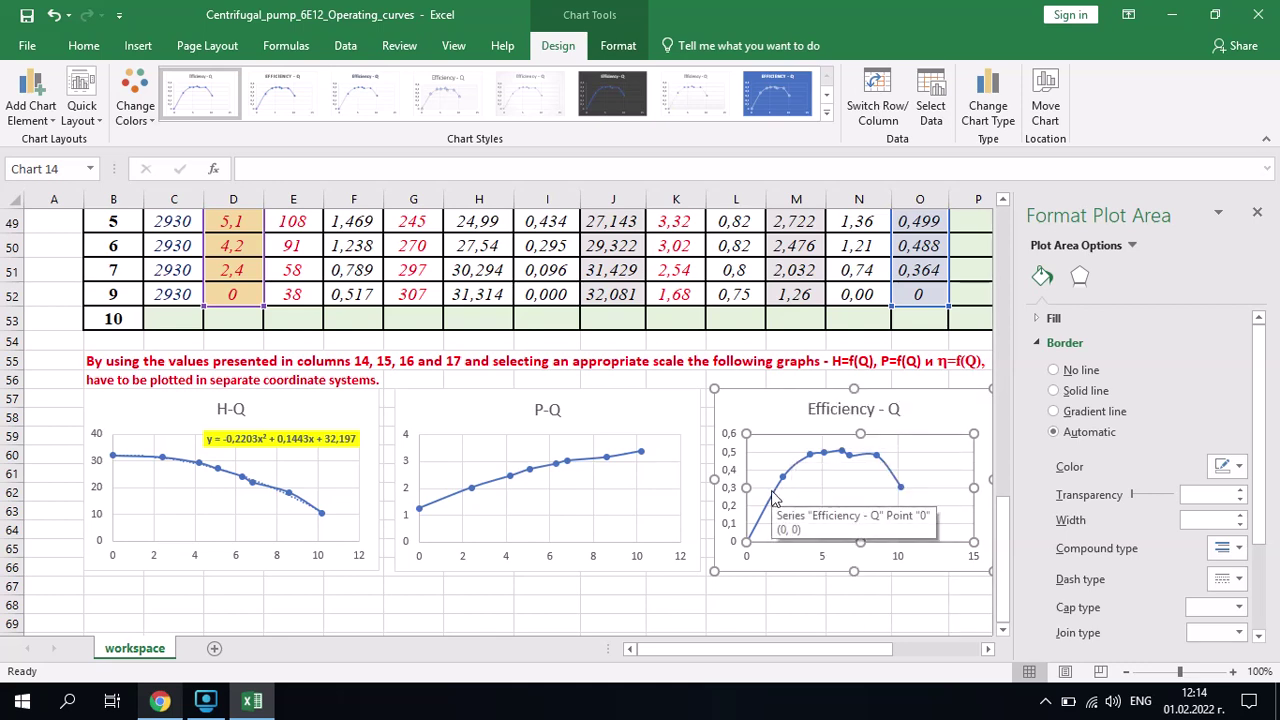
click(773, 498)
right_click(773, 498)
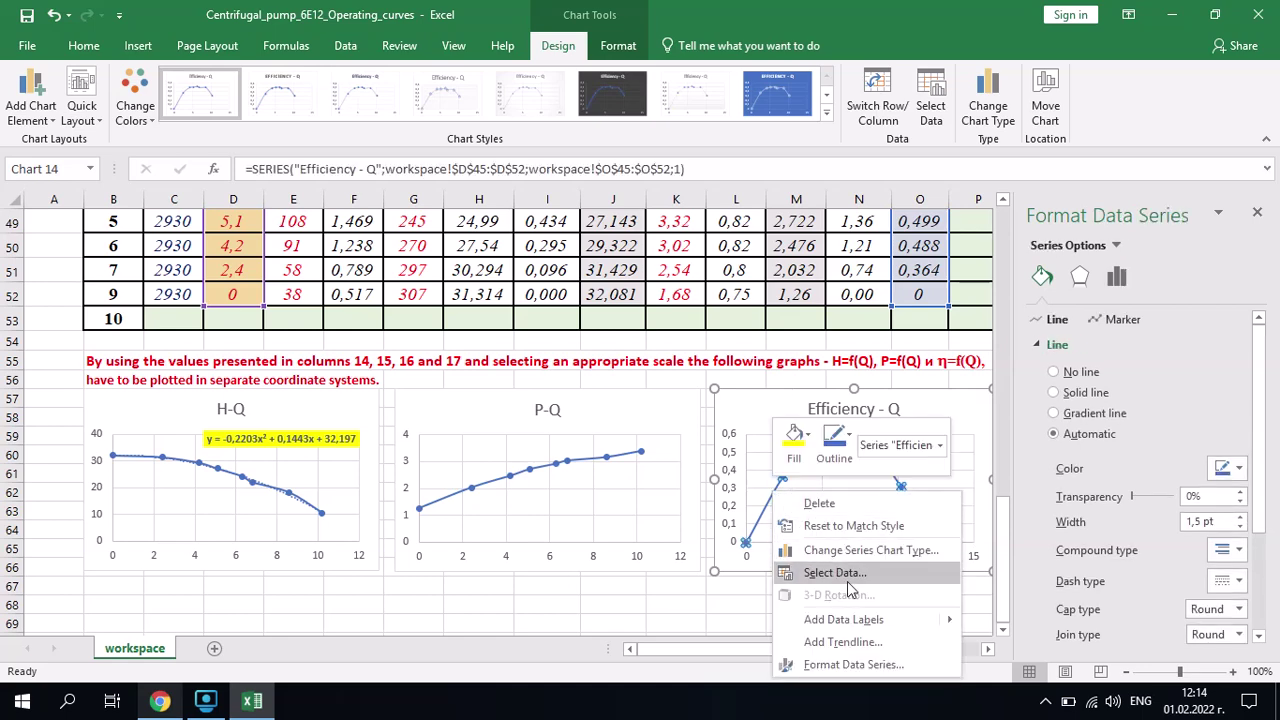
click(869, 638)
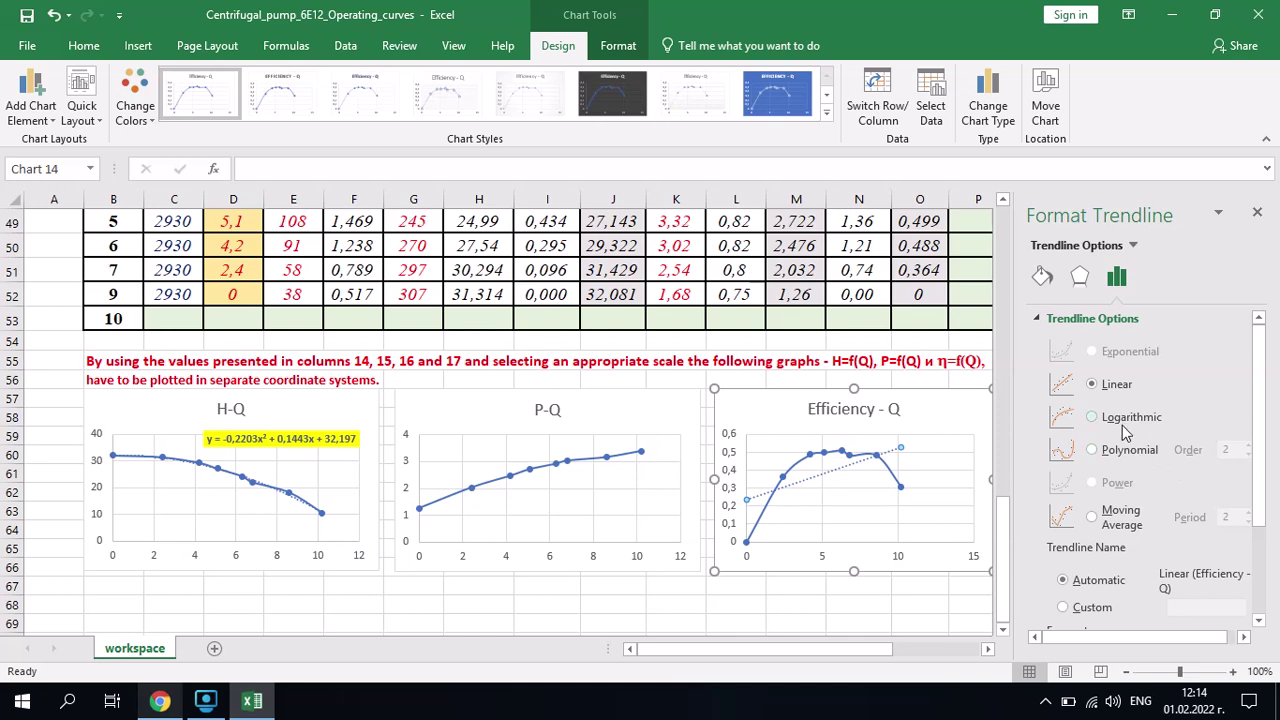
Make the Efficiency - Q trendline a second-order polynomial and display its equation on the chart.
click(1127, 452)
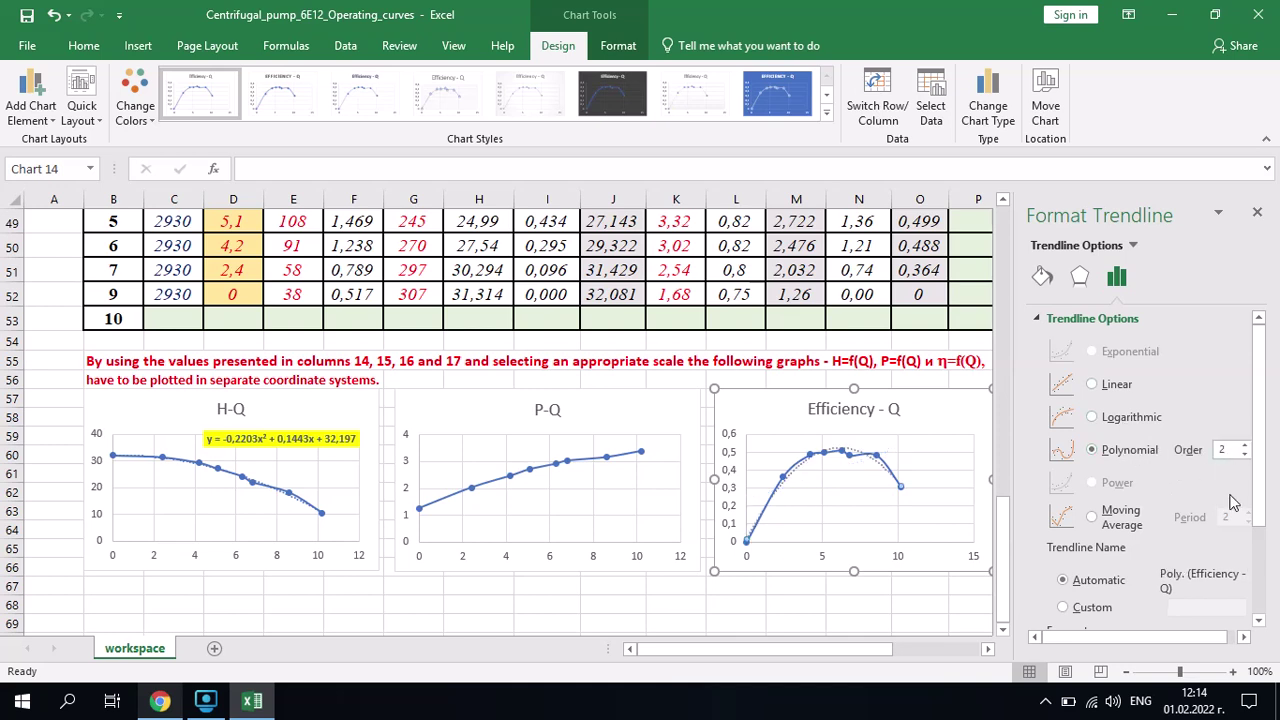
drag(1262, 500, 1262, 590)
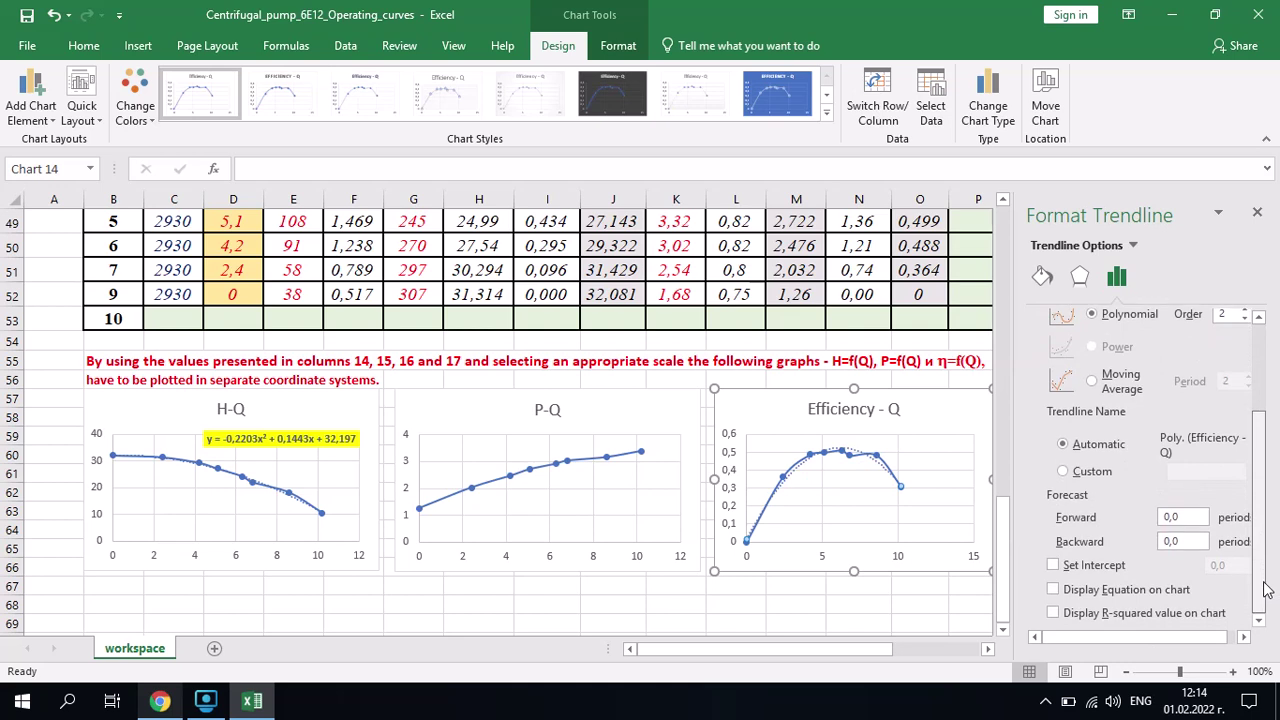
click(1164, 592)
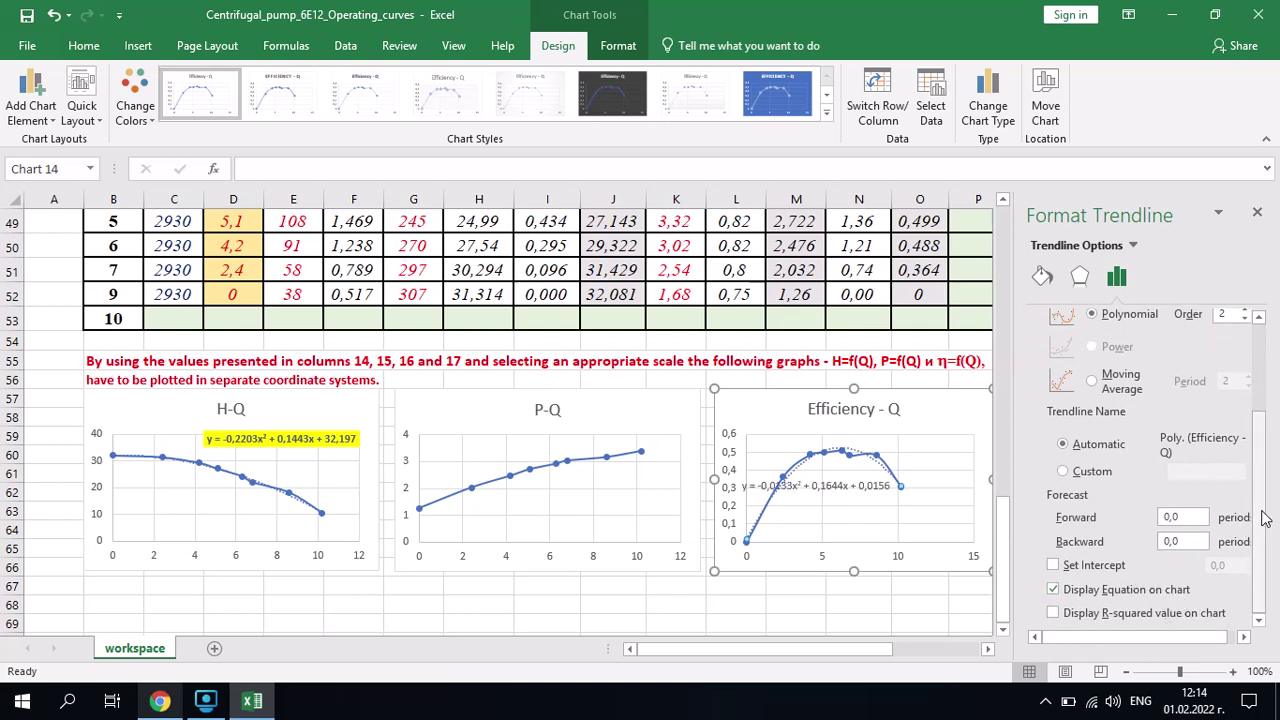
Move the Efficiency - Q trendline equation below the curve and format it bold with a yellow fill.
click(851, 490)
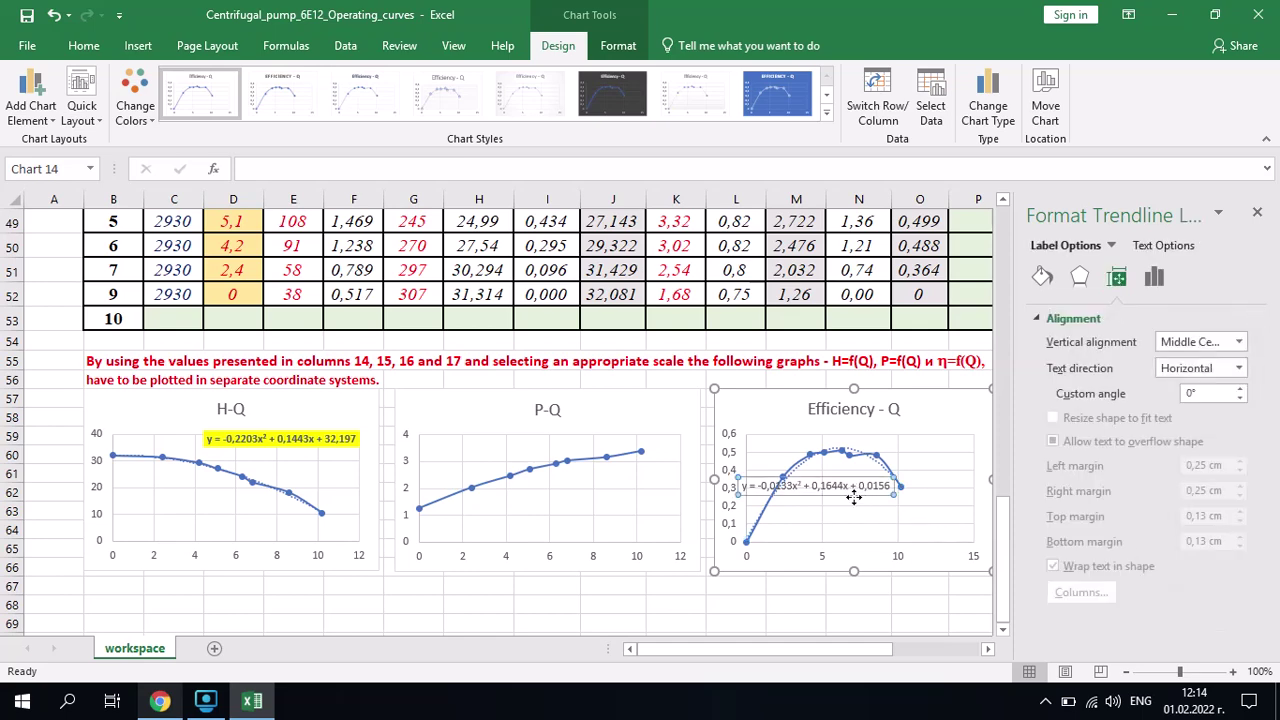
drag(871, 531, 901, 535)
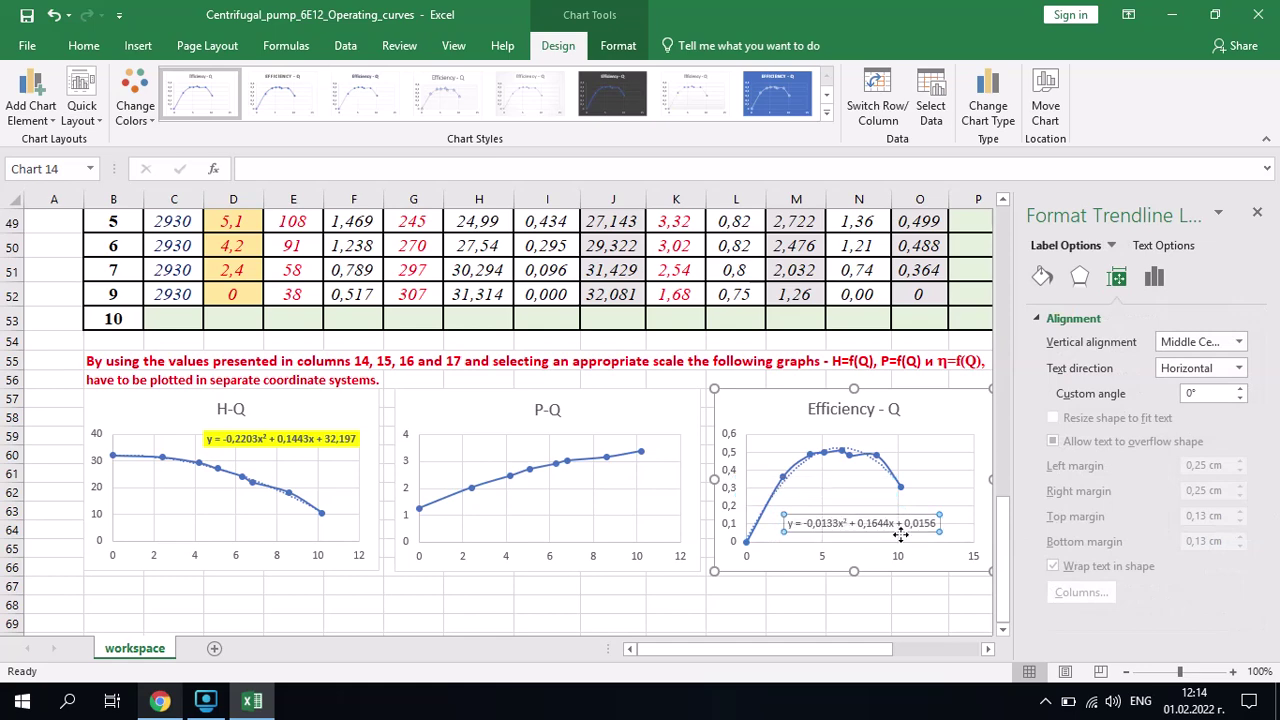
click(88, 47)
click(161, 109)
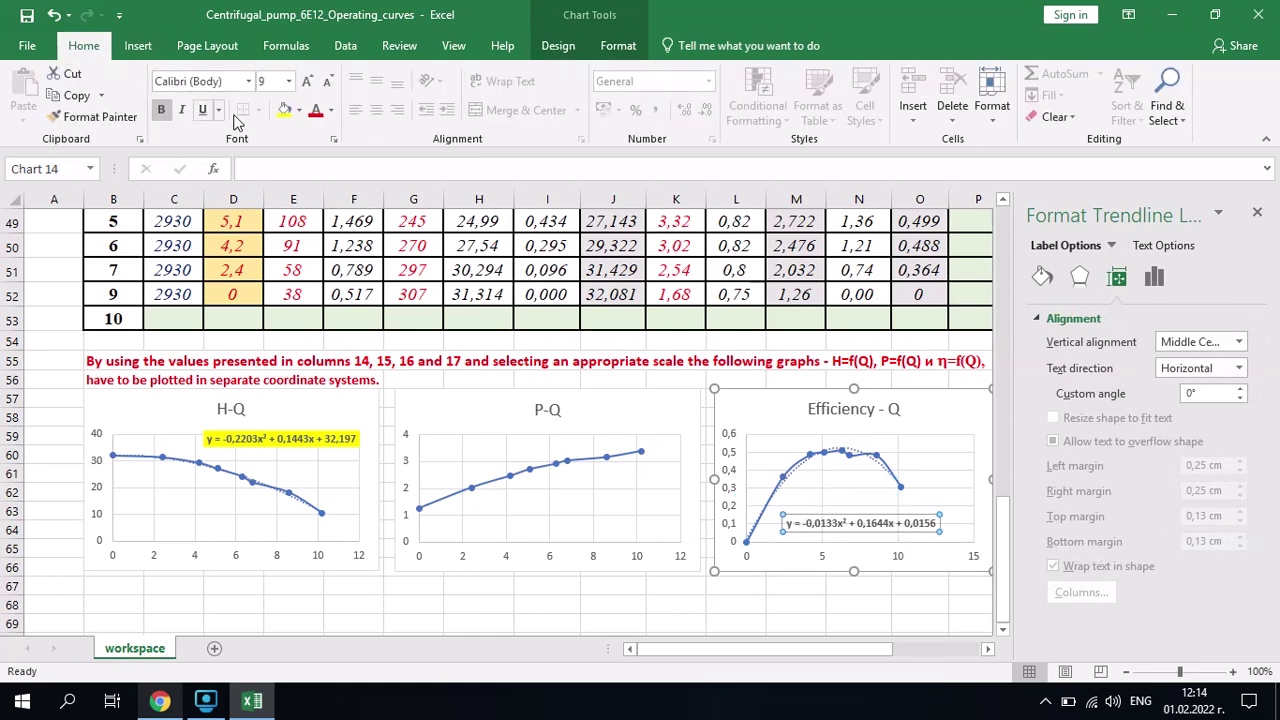
click(285, 111)
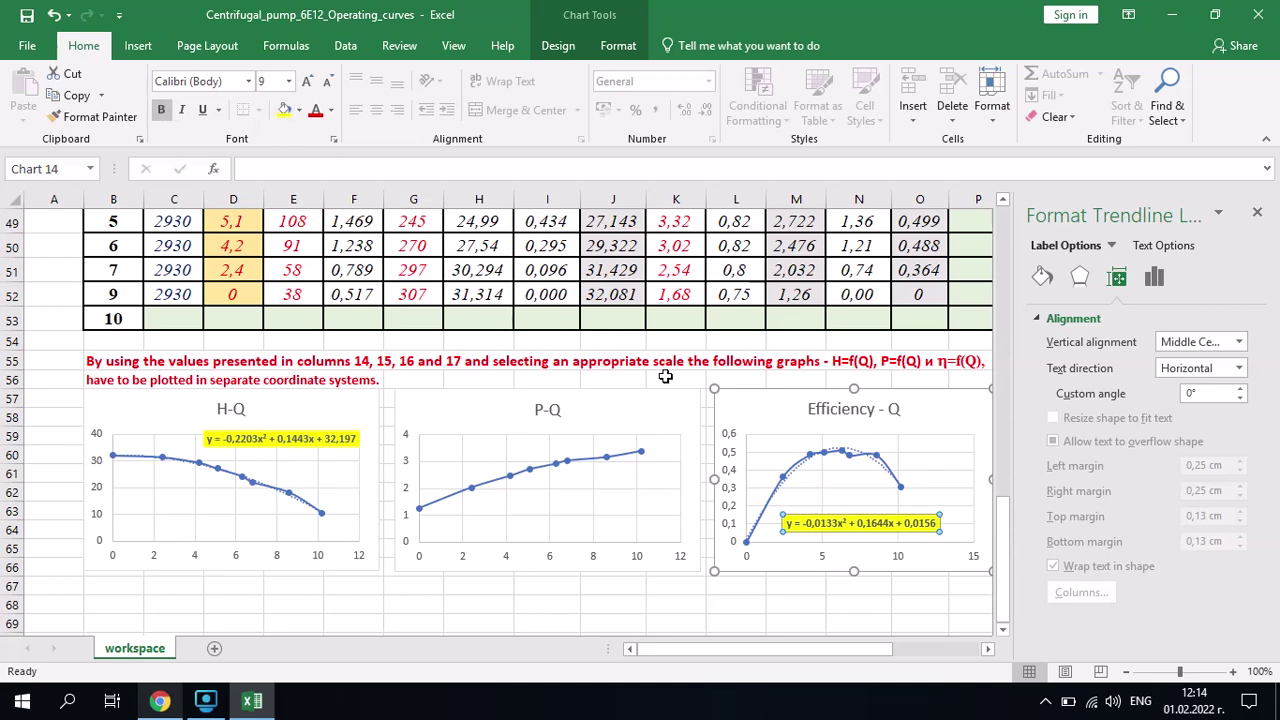
click(977, 561)
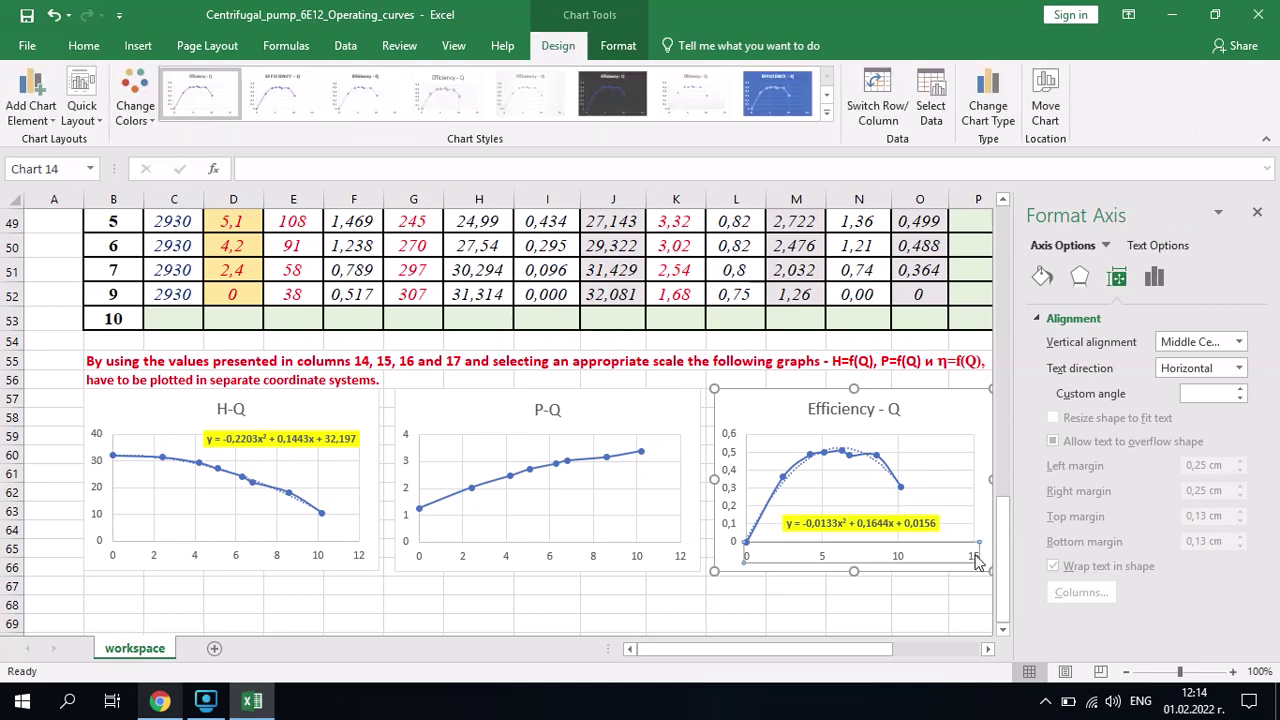
right_click(967, 554)
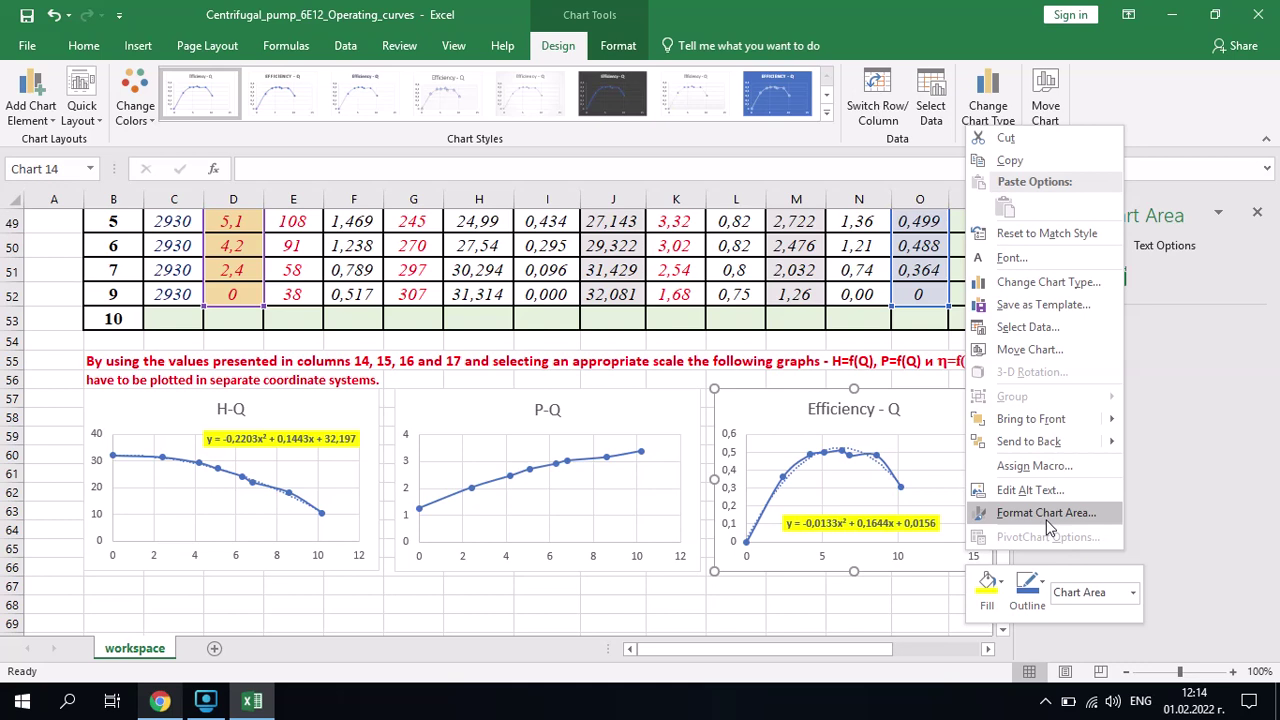
key(Escape)
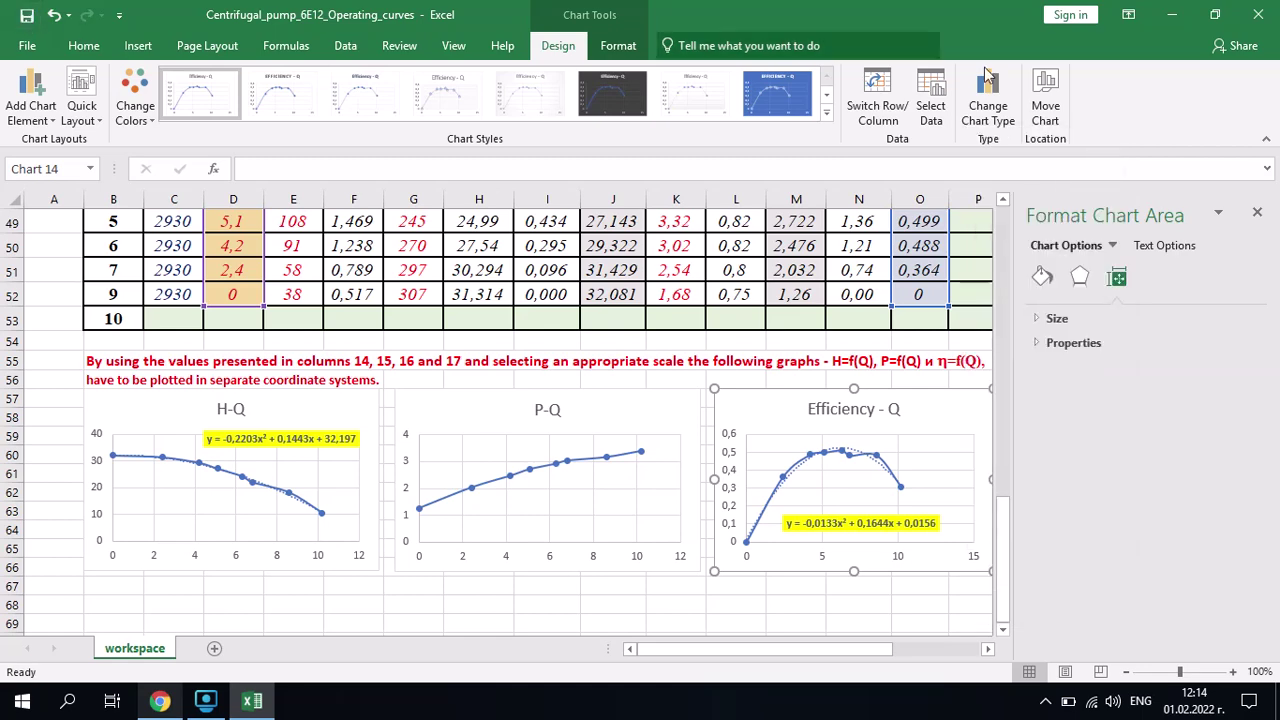
Minimize the workbook window to return to the desktop.
click(1165, 15)
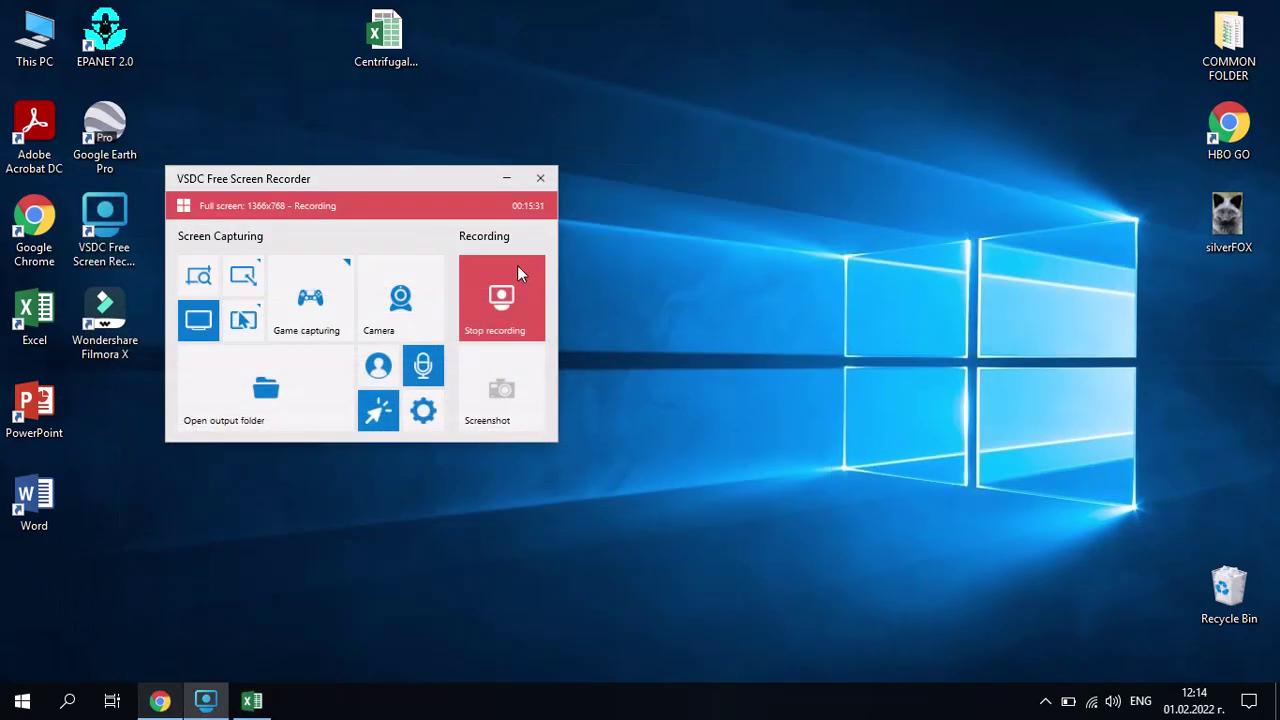